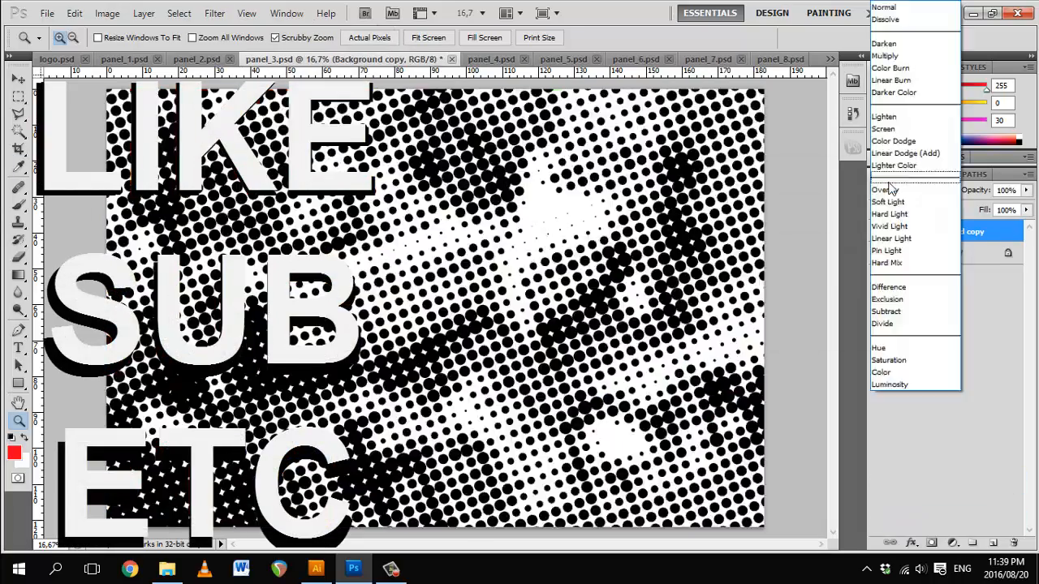
Step: Set the Background copy layer's blend mode to Overlay and erase parts of its halftone dots over the comic covers
click(891, 190)
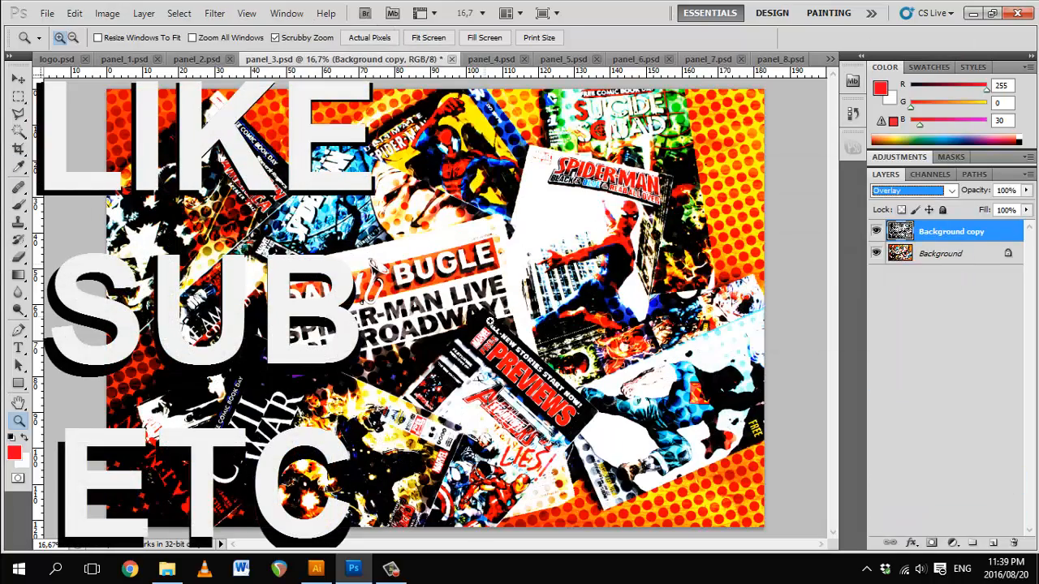
click(19, 257)
drag(405, 284, 633, 267)
drag(673, 325, 584, 446)
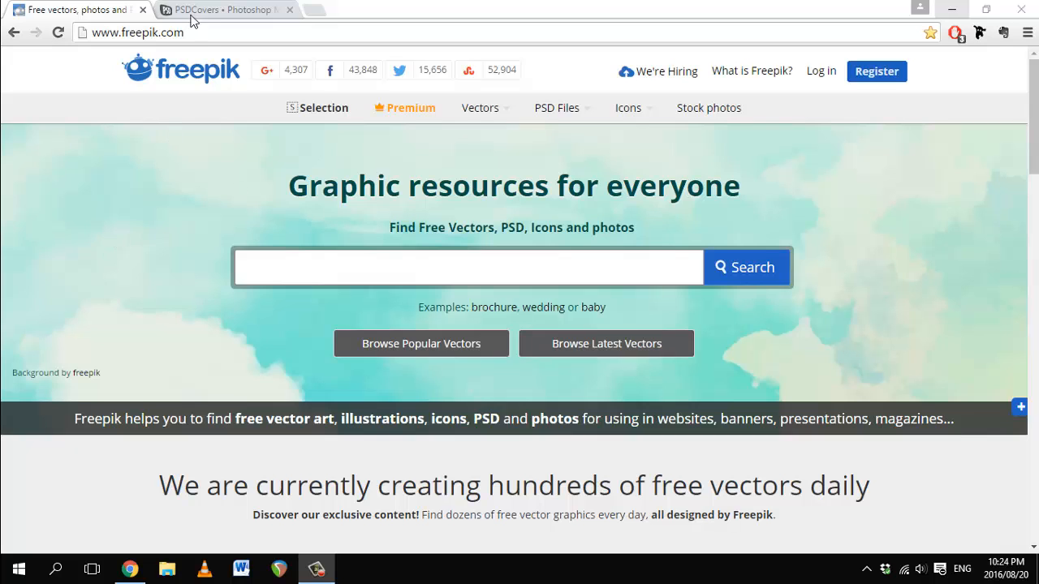
Step: Search Freepik for "comic book art" and look through the resulting graphics
click(206, 38)
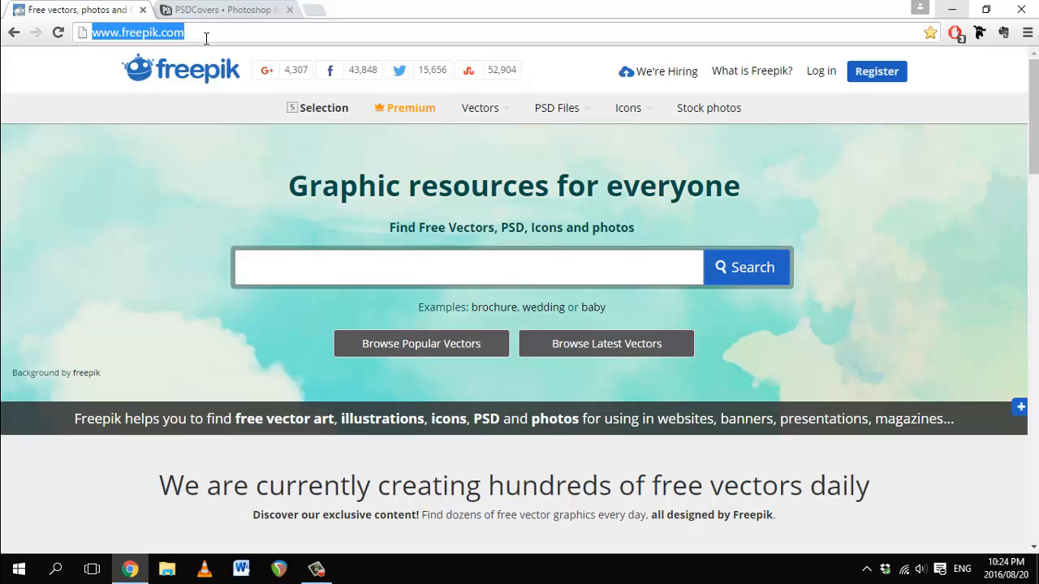
click(206, 38)
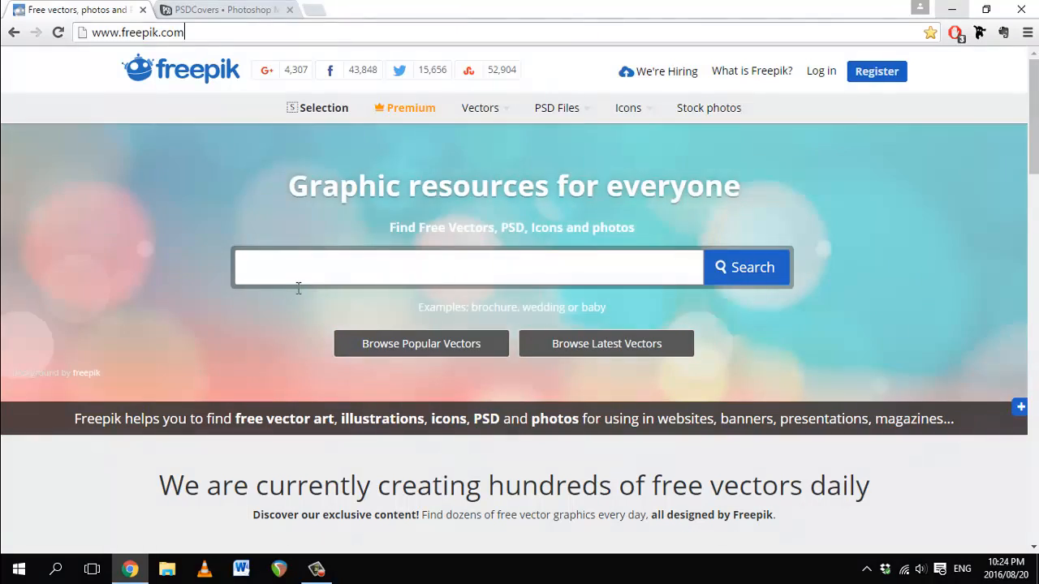
click(277, 277)
text(comic book art)
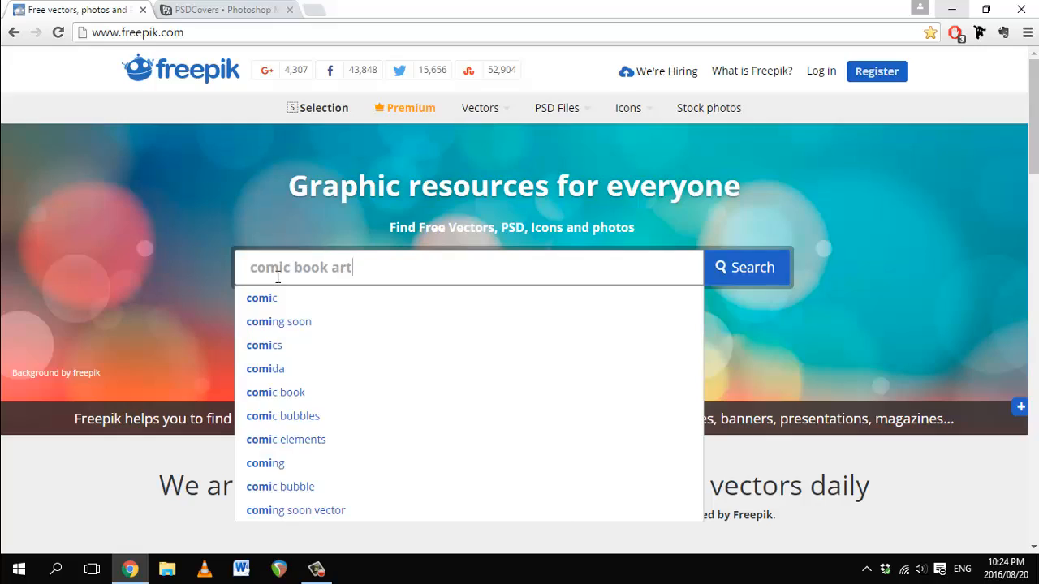
key(Return)
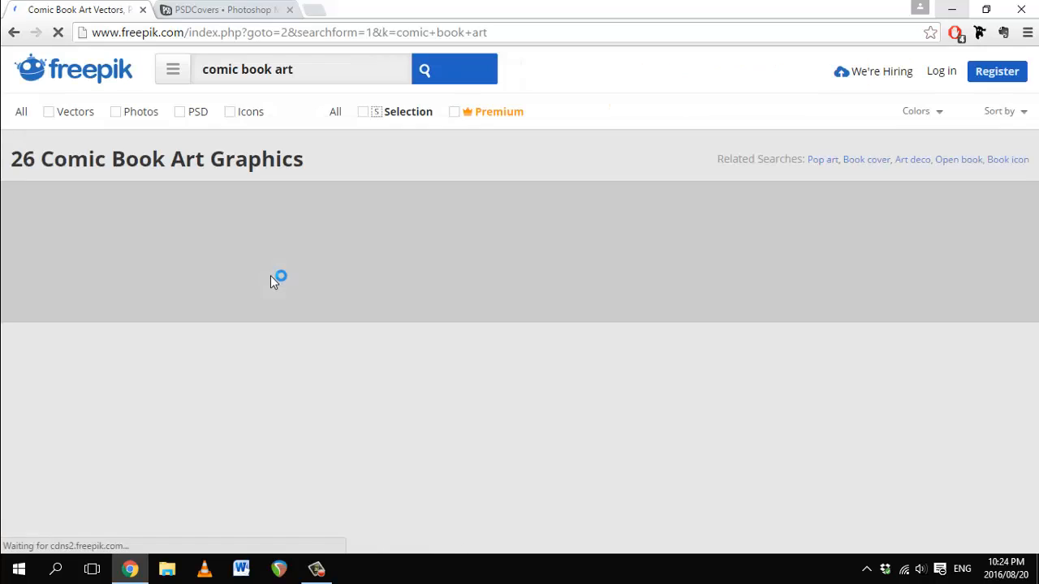
scroll(1030, 160, down, 3)
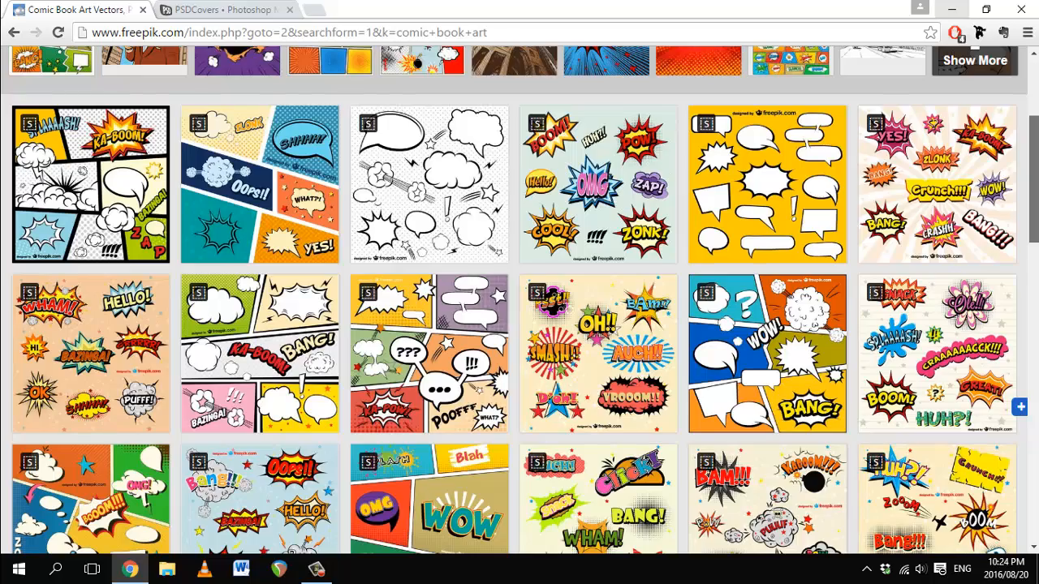
scroll(519, 300, up, 3)
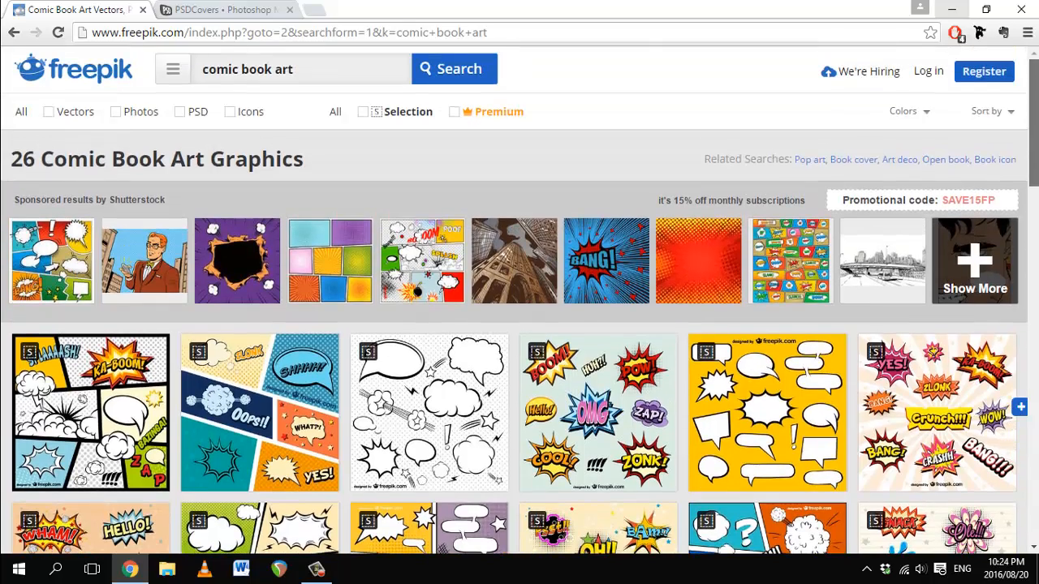
scroll(519, 301, down, 6)
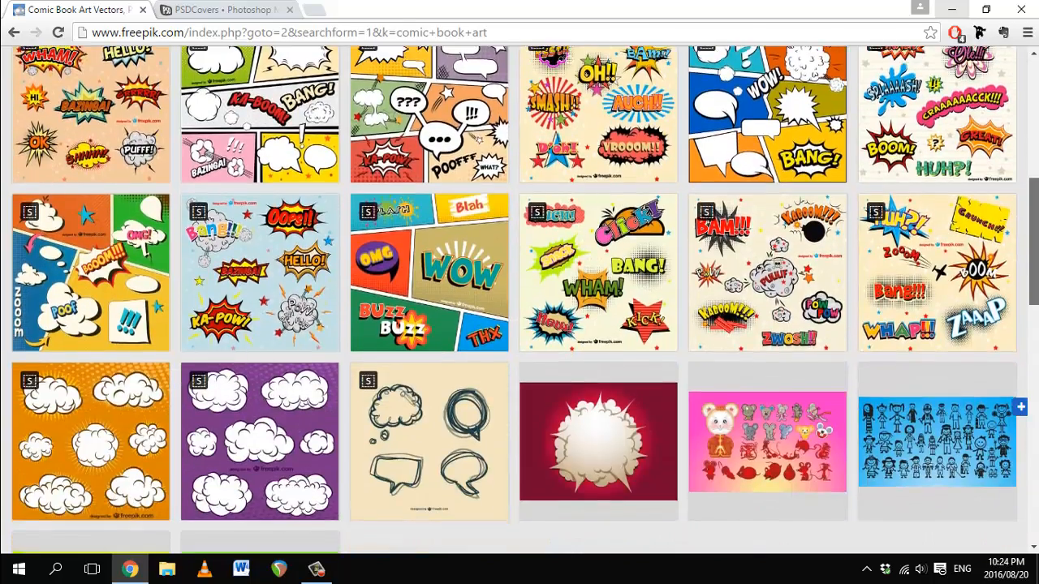
scroll(520, 300, up, 2)
Step: Switch to the PSDCovers website and look through the mockups on its home page
click(203, 12)
click(253, 32)
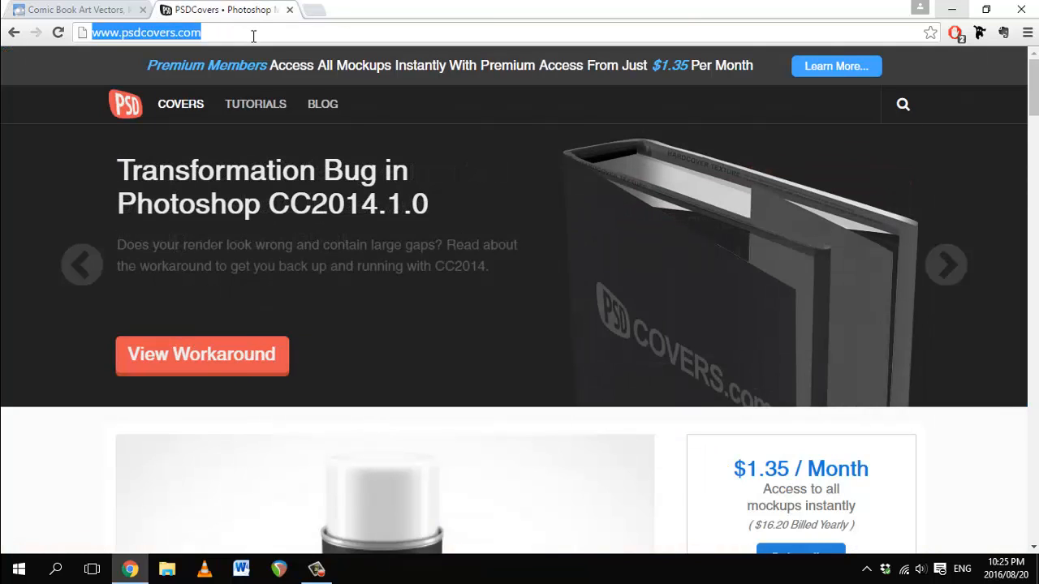
click(253, 35)
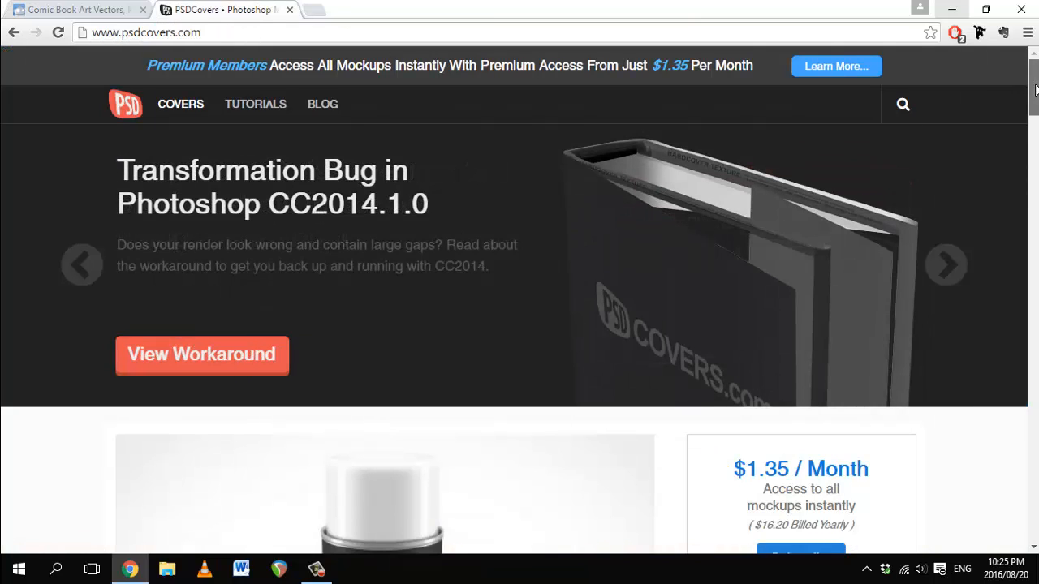
scroll(1035, 95, down, 1)
scroll(1035, 95, down, 6)
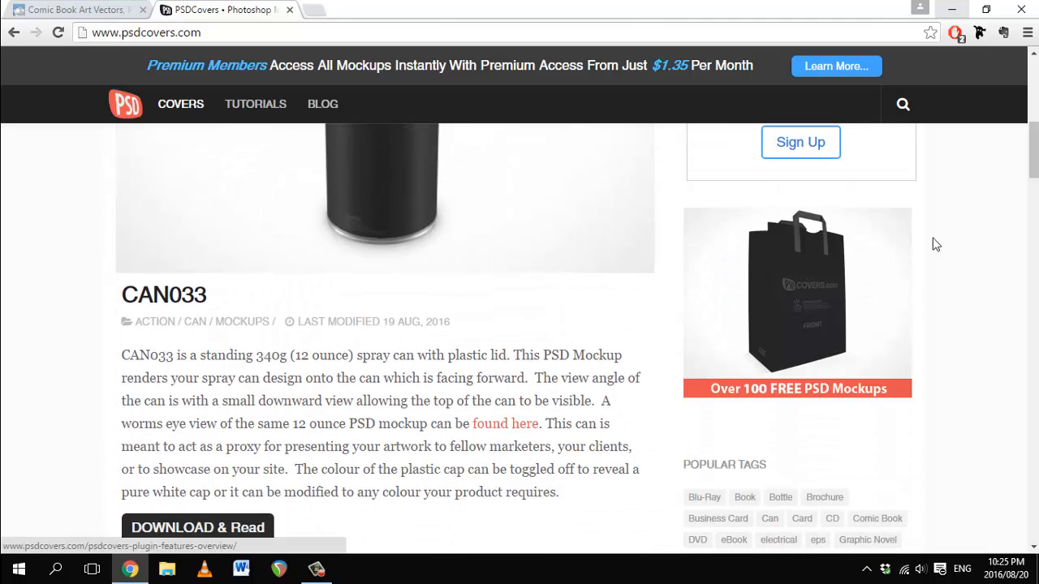
scroll(1034, 163, down, 3)
scroll(1035, 195, up, 1)
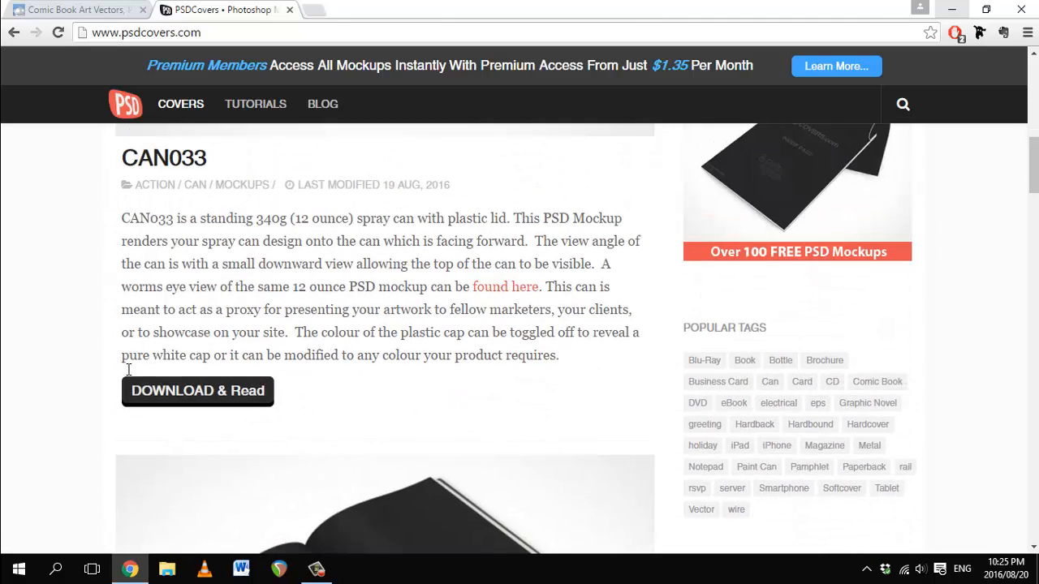
scroll(1035, 178, up, 1)
scroll(1035, 177, up, 7)
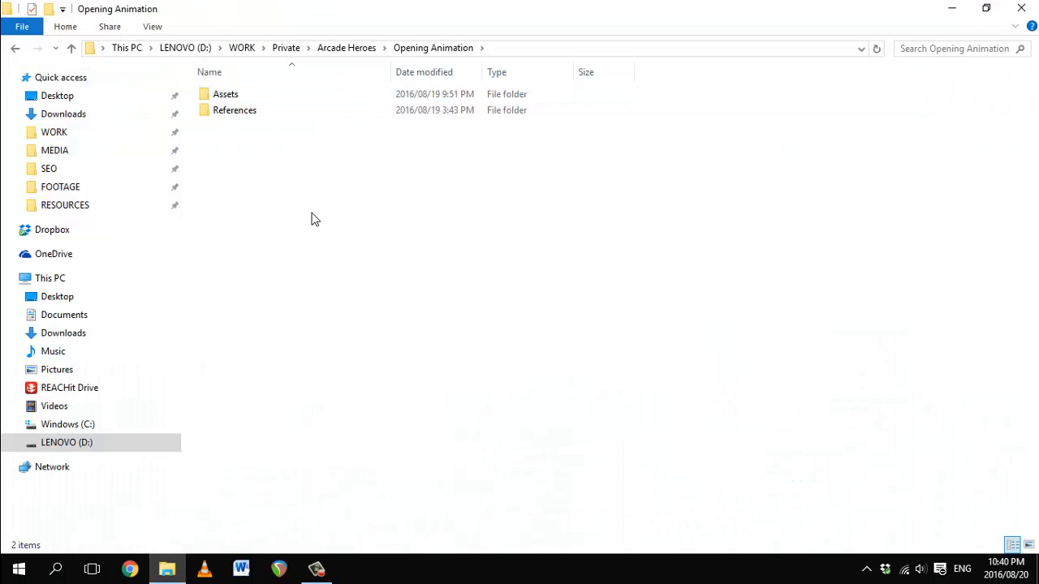
Step: In File Explorer, look through the audio, comic_elements and logo folders inside the Opening Animation project's Assets folder
double_click(248, 98)
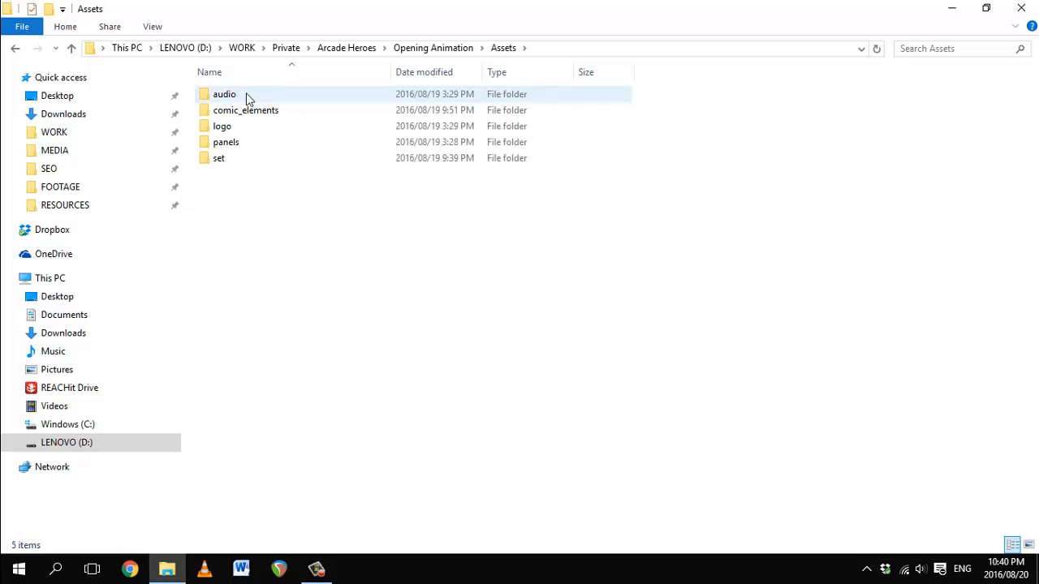
double_click(248, 97)
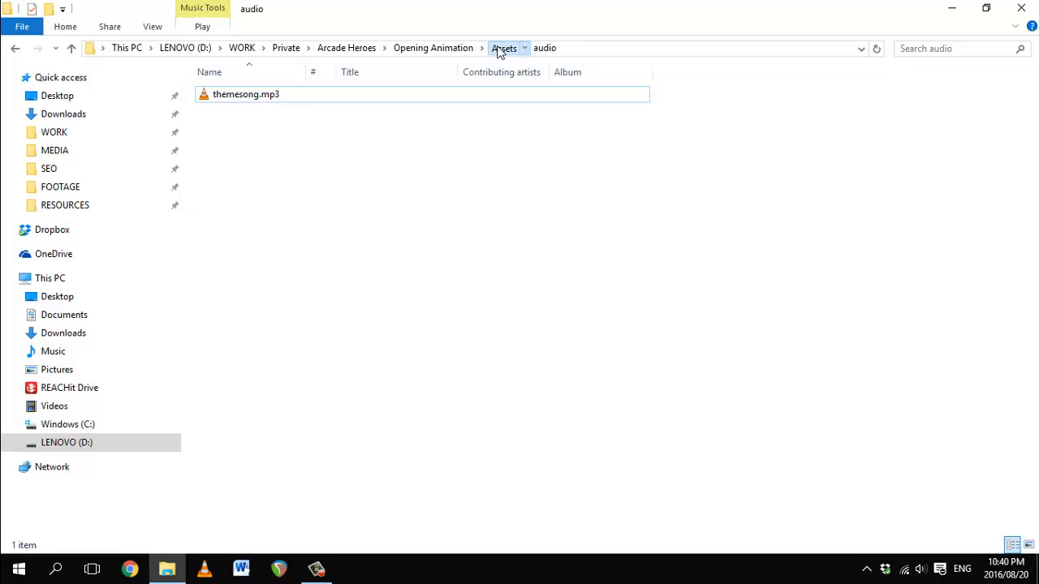
click(500, 48)
double_click(267, 116)
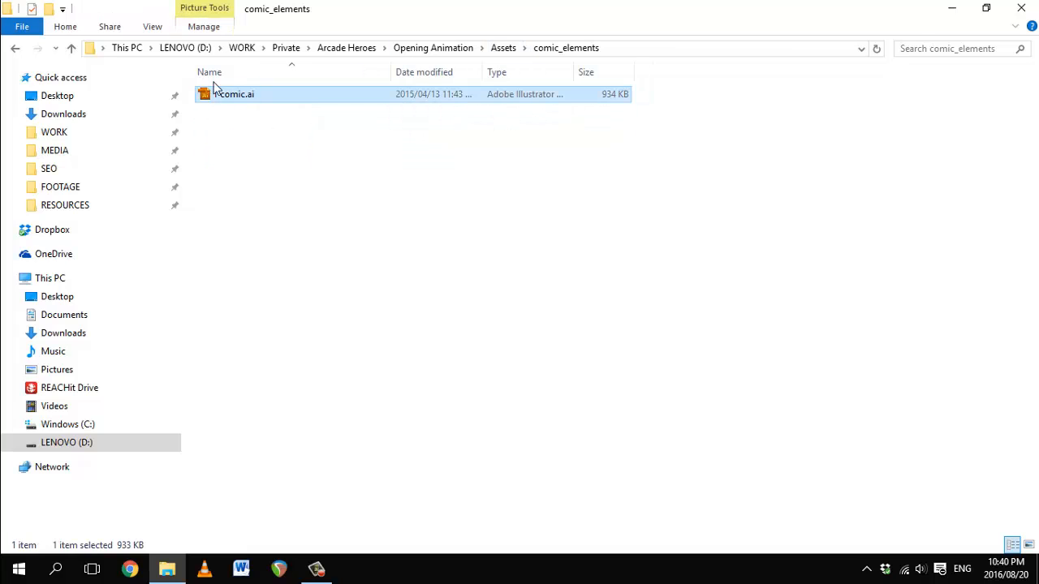
click(503, 47)
double_click(221, 191)
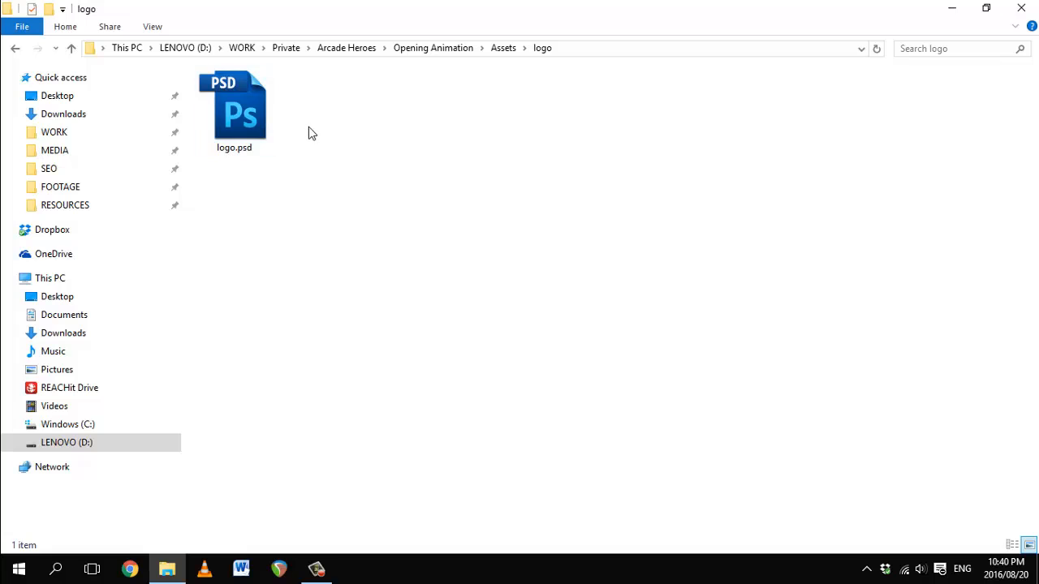
Step: View the photos 1.JPG through 8.JPG in the panels folder of Assets, and close the viewer
click(493, 47)
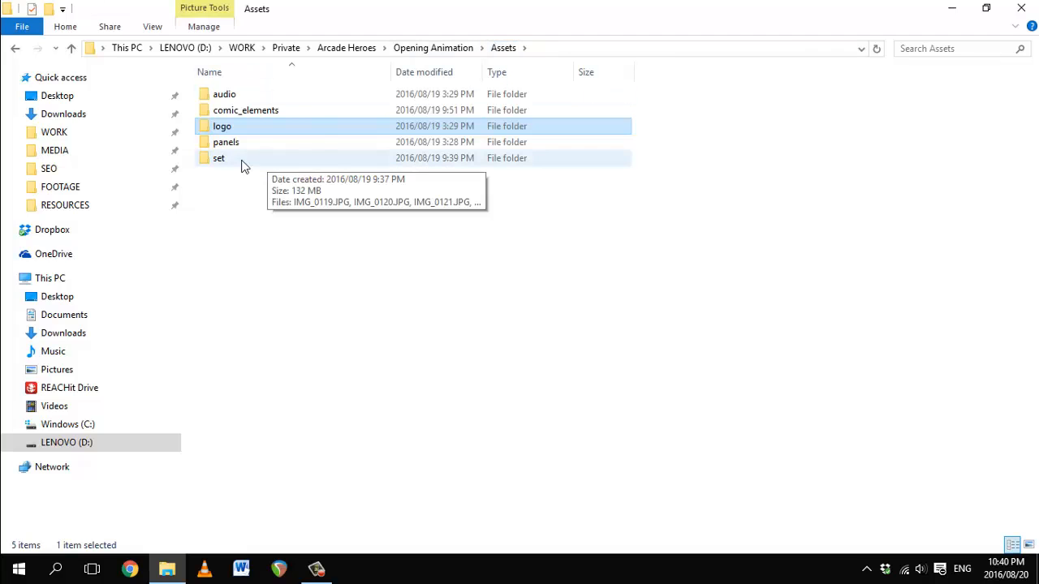
click(226, 144)
double_click(227, 146)
double_click(252, 93)
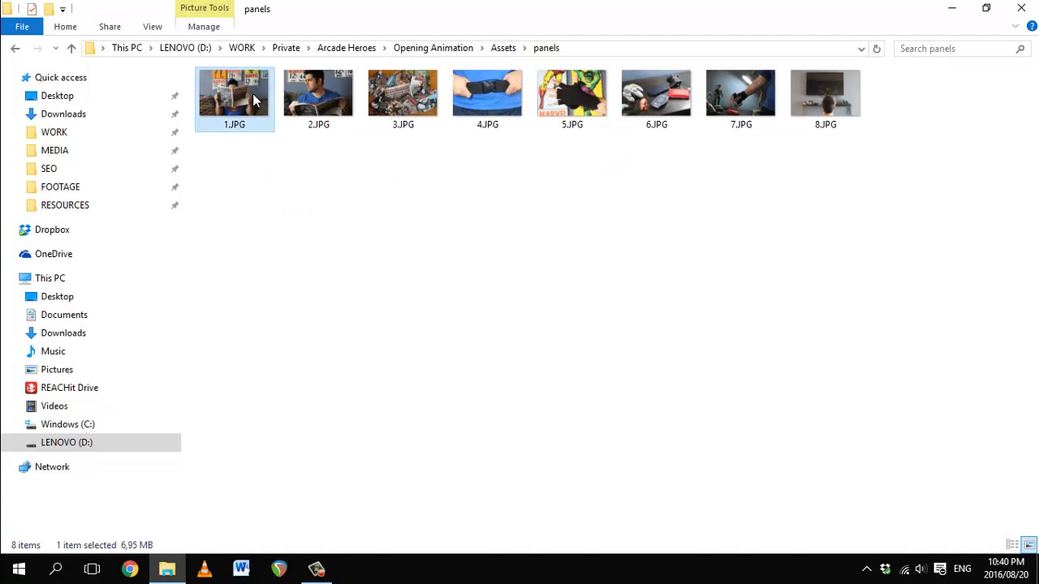
click(1030, 292)
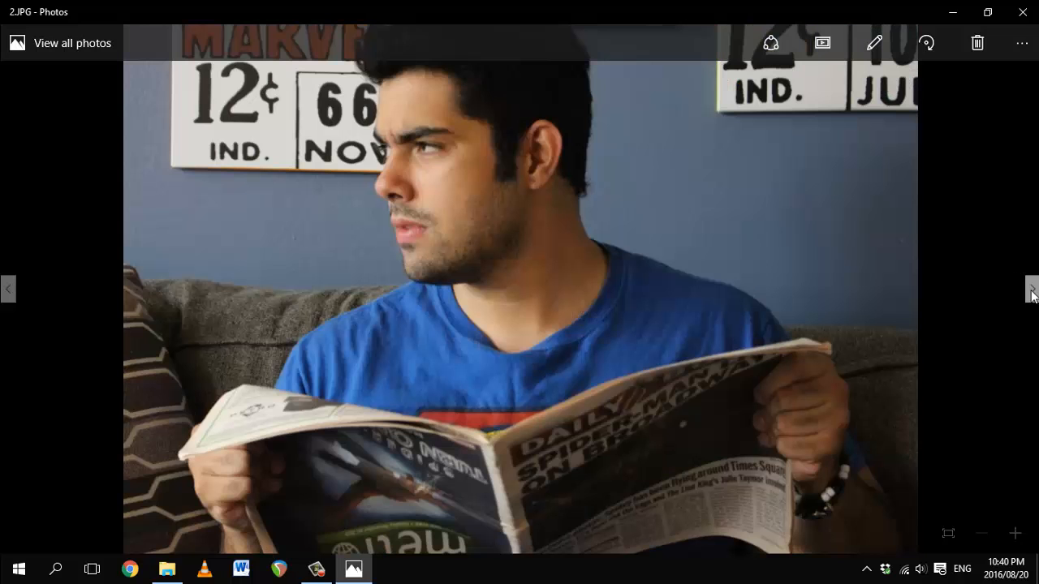
click(1031, 291)
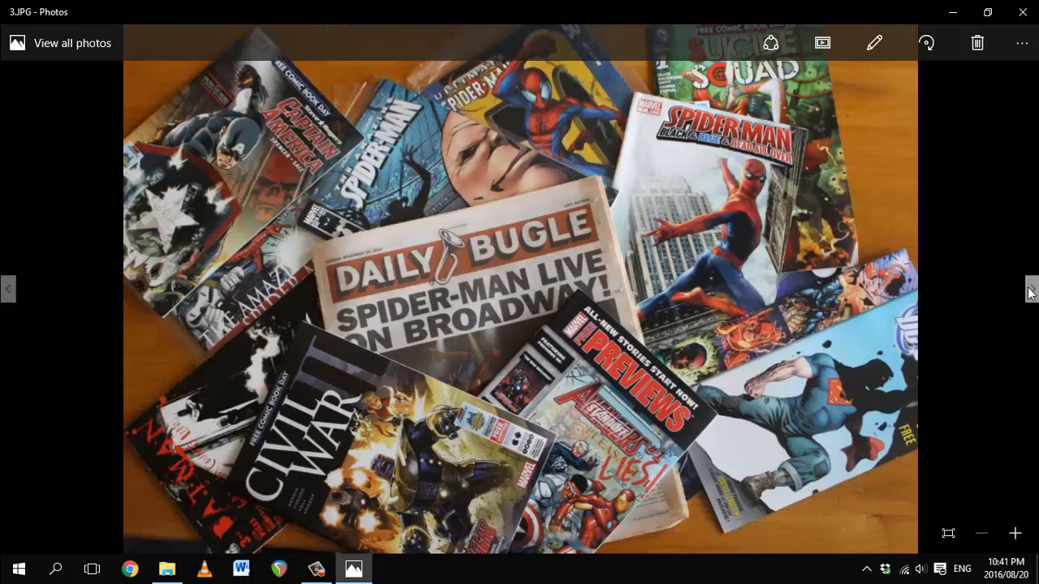
click(1030, 293)
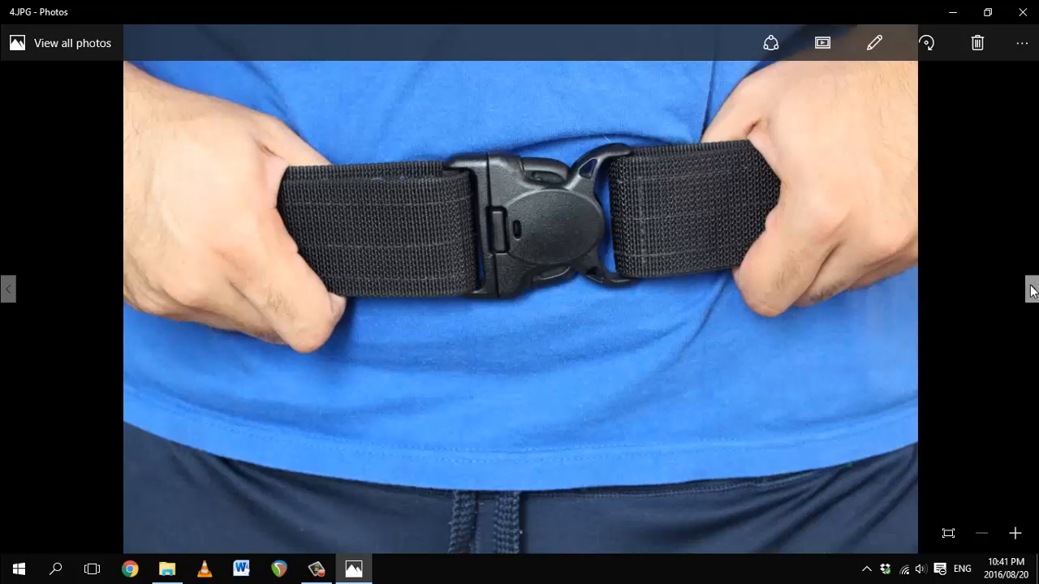
click(1031, 292)
click(1030, 292)
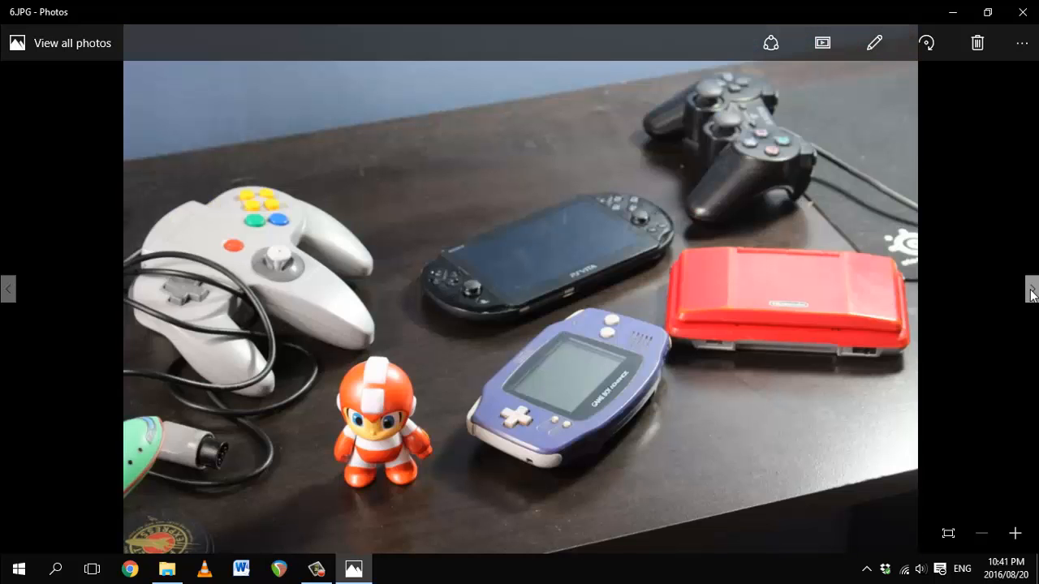
click(1031, 292)
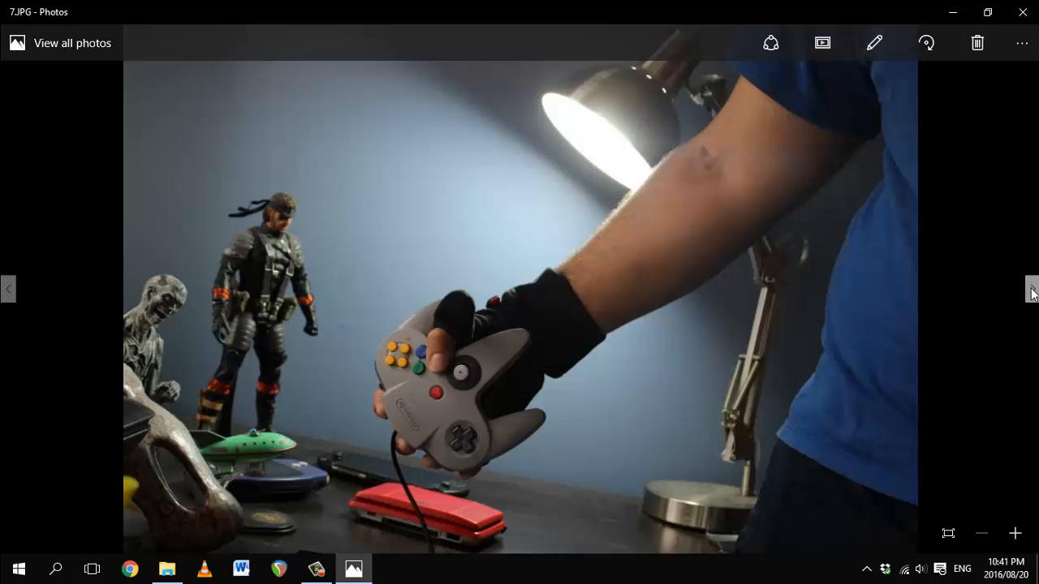
click(1031, 292)
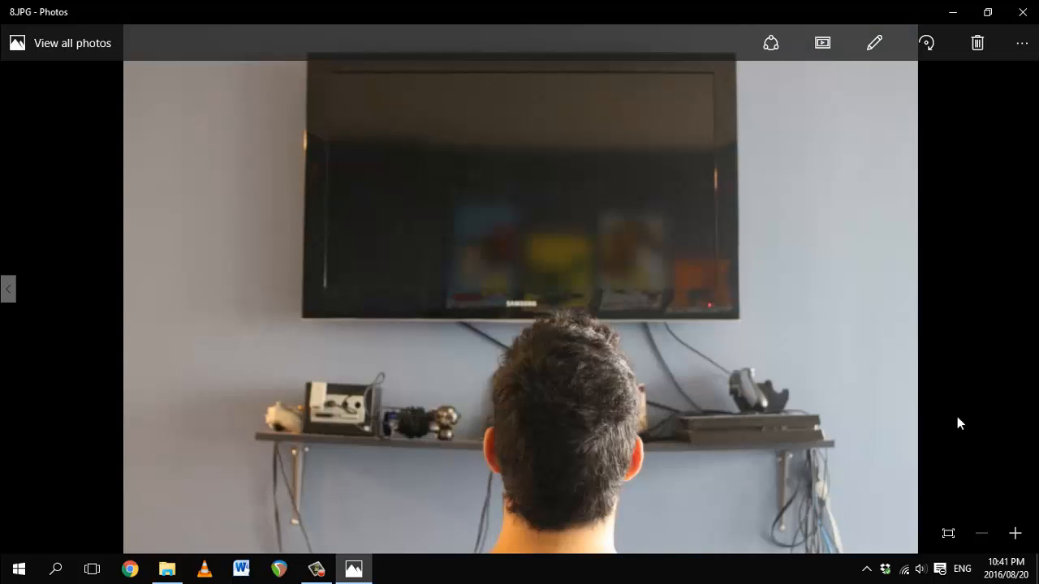
click(1022, 12)
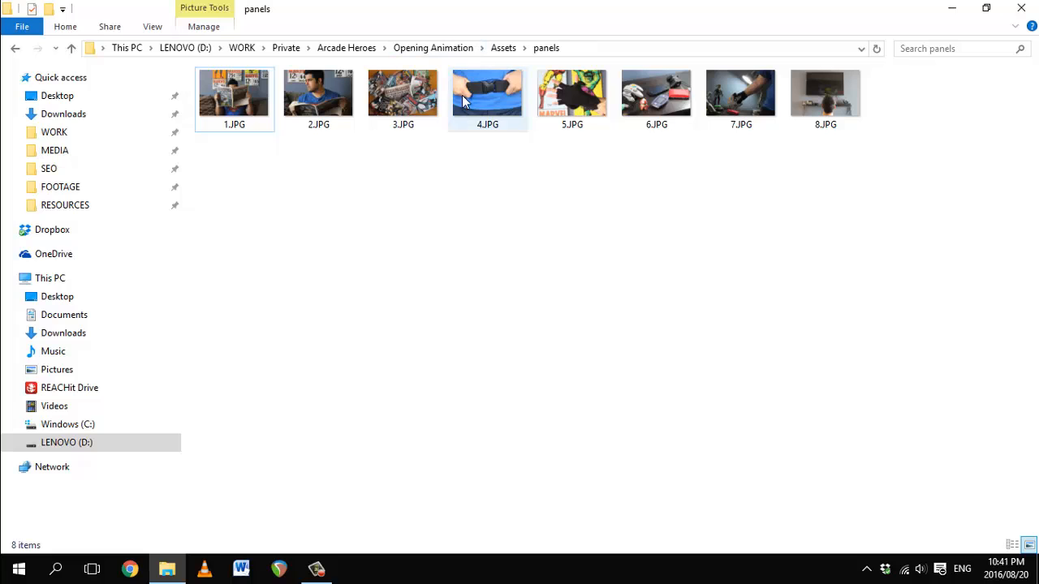
Step: Open the set folder in Assets and view its photos in sequence, starting from IMG_0119.JPG
click(503, 48)
double_click(232, 162)
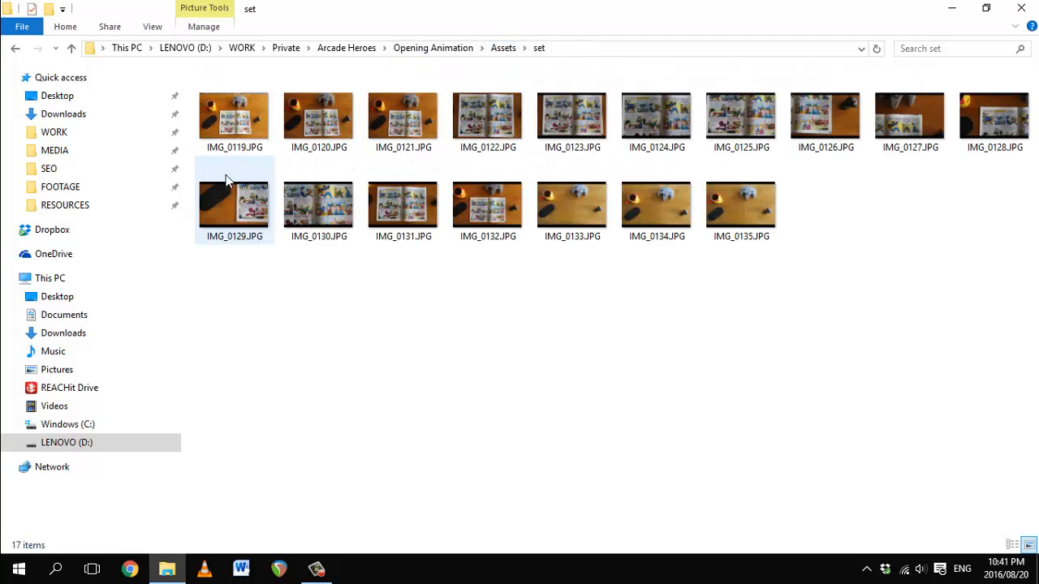
click(227, 117)
double_click(227, 118)
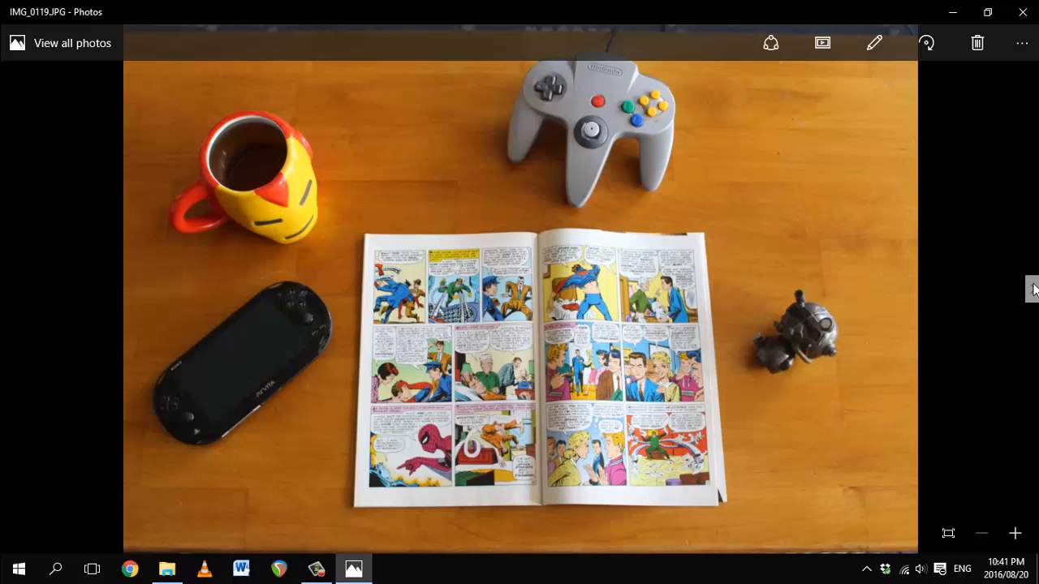
click(1032, 289)
click(1033, 289)
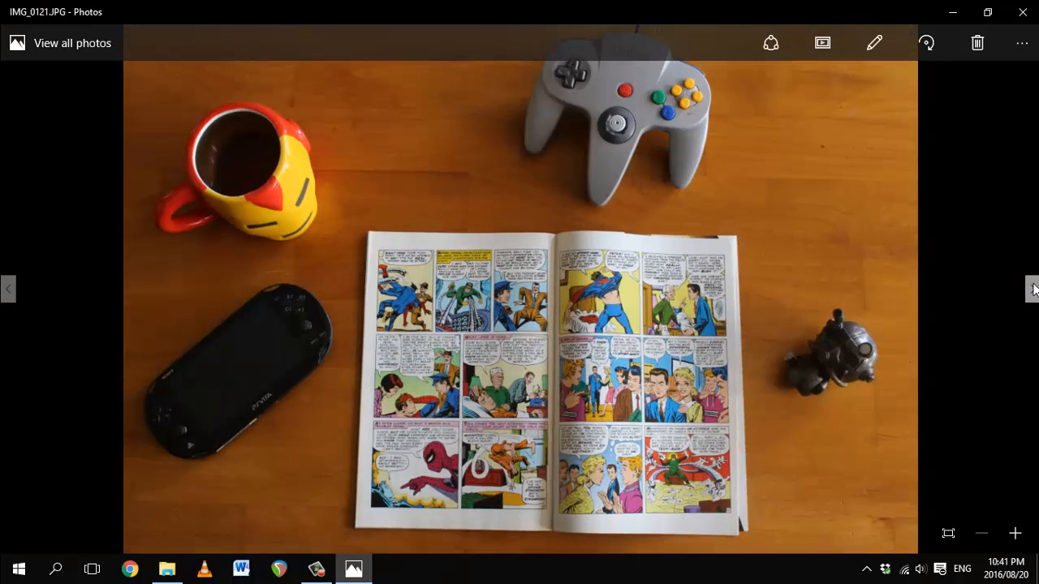
click(1032, 289)
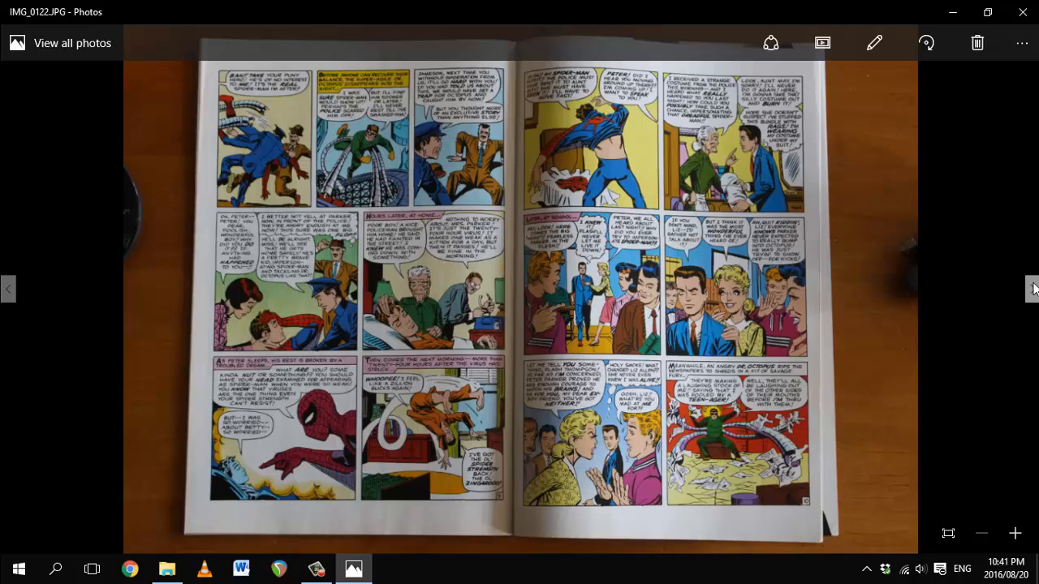
click(1033, 289)
click(1033, 289)
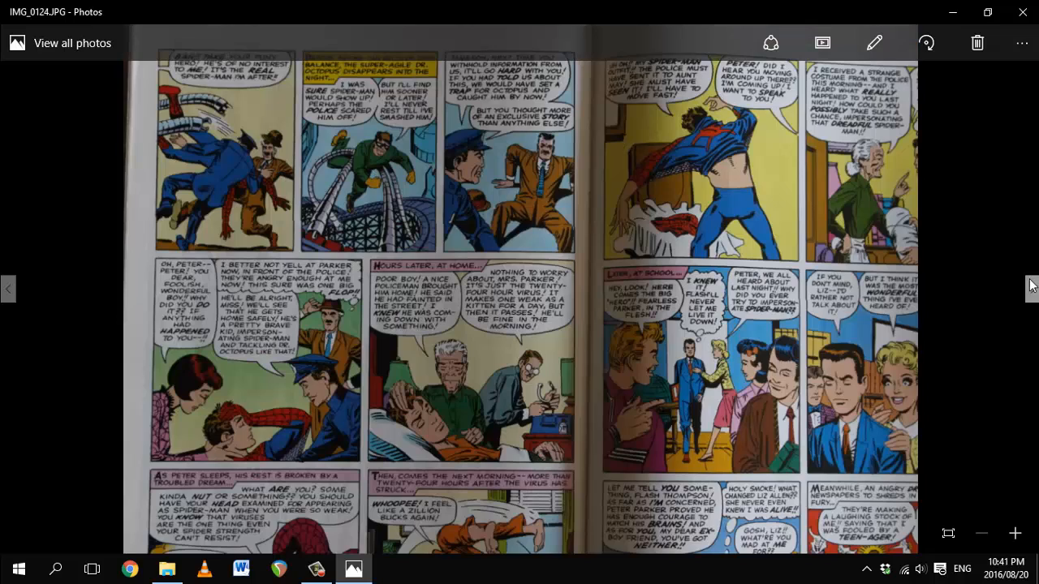
click(1033, 287)
click(1033, 286)
click(1033, 287)
click(1033, 287)
click(1032, 286)
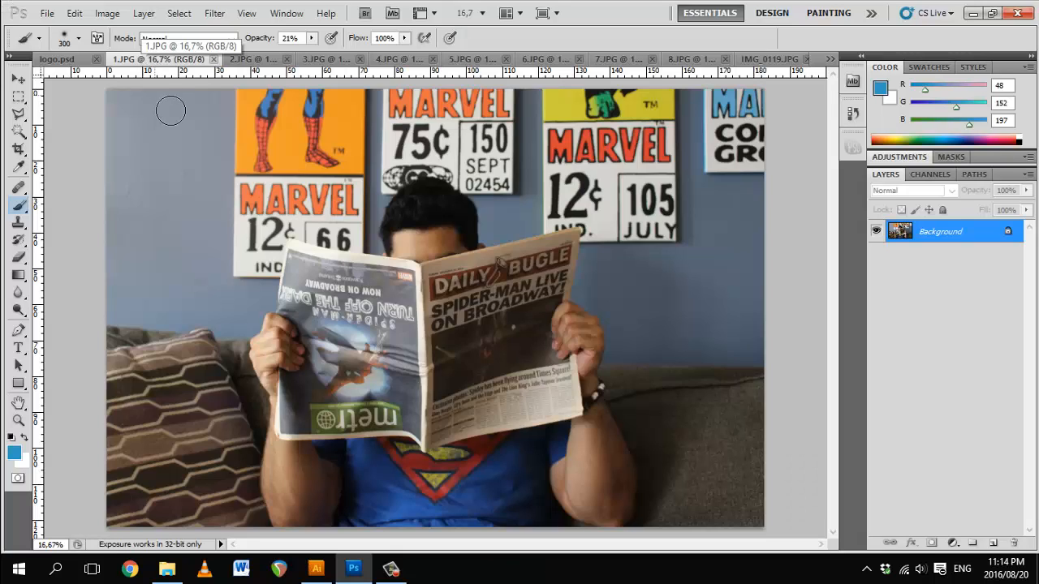
Step: Save 1.JPG as the Photoshop file panel_1.psd in the panels folder
click(47, 13)
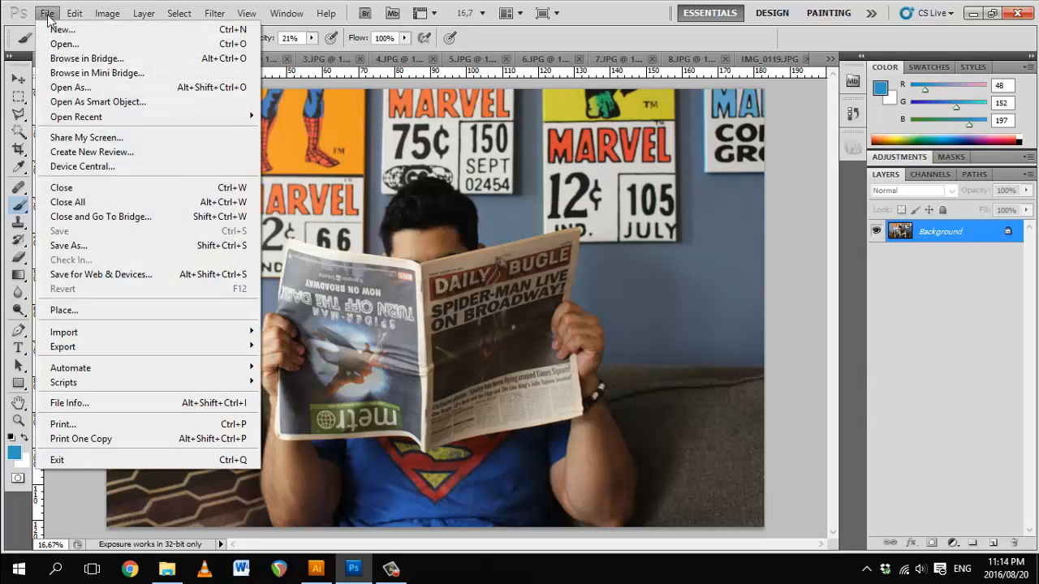
click(101, 243)
click(559, 321)
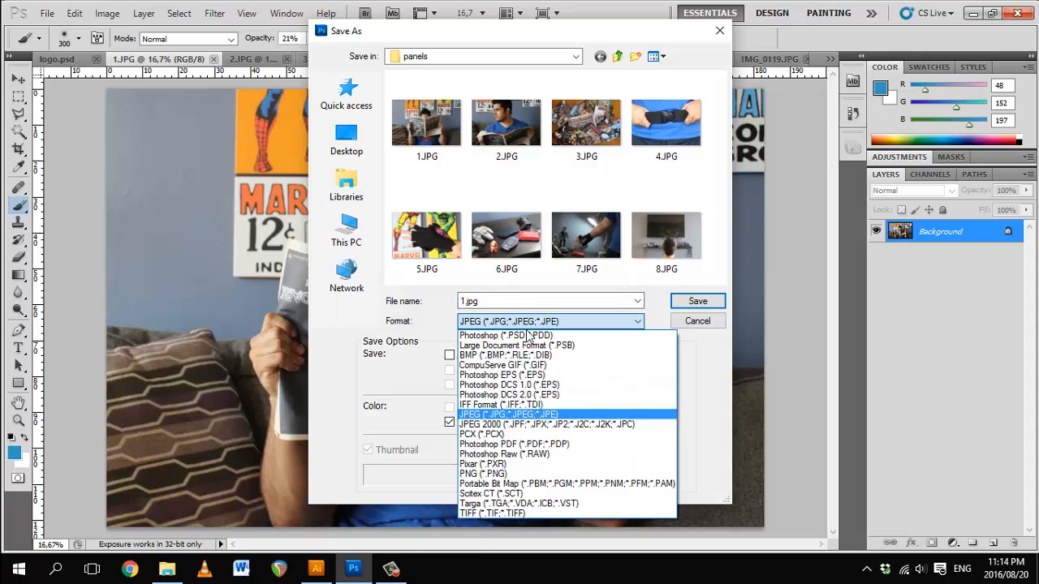
click(520, 341)
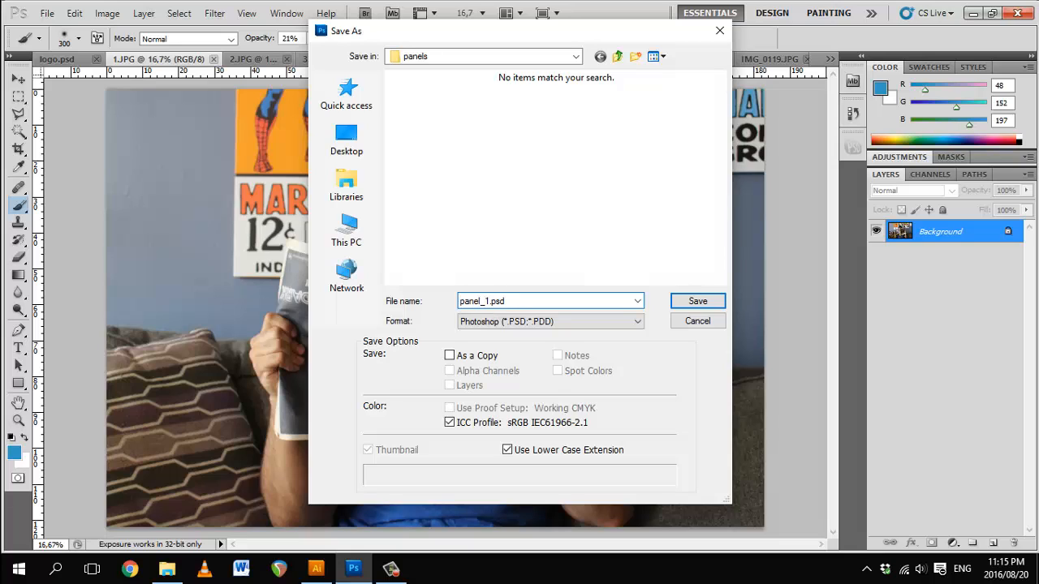
click(697, 304)
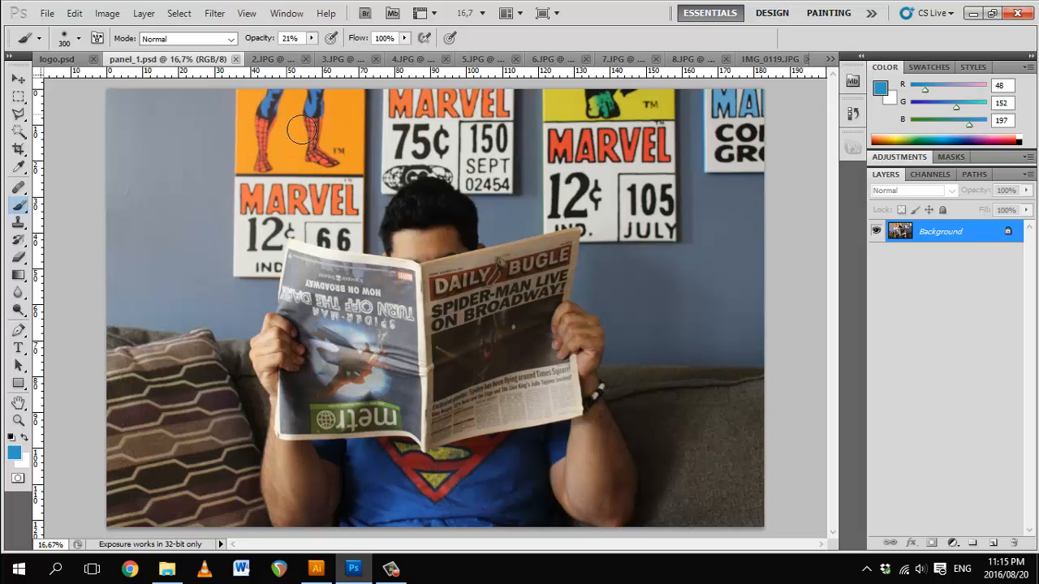
Step: Save the 2.JPG image in Photoshop format as panel_2.psd in the panels folder
click(274, 59)
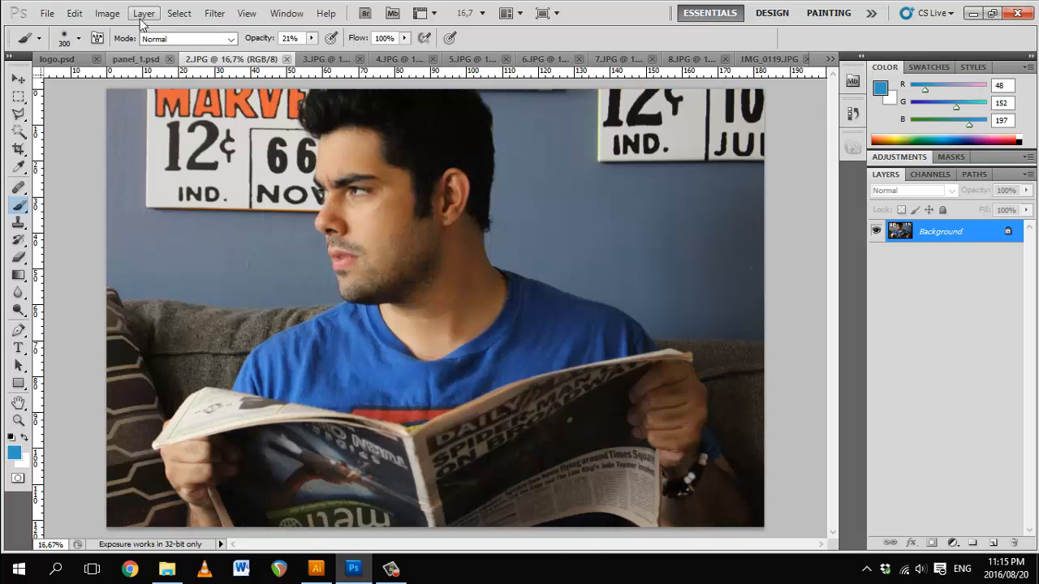
click(47, 13)
click(167, 243)
key(Return)
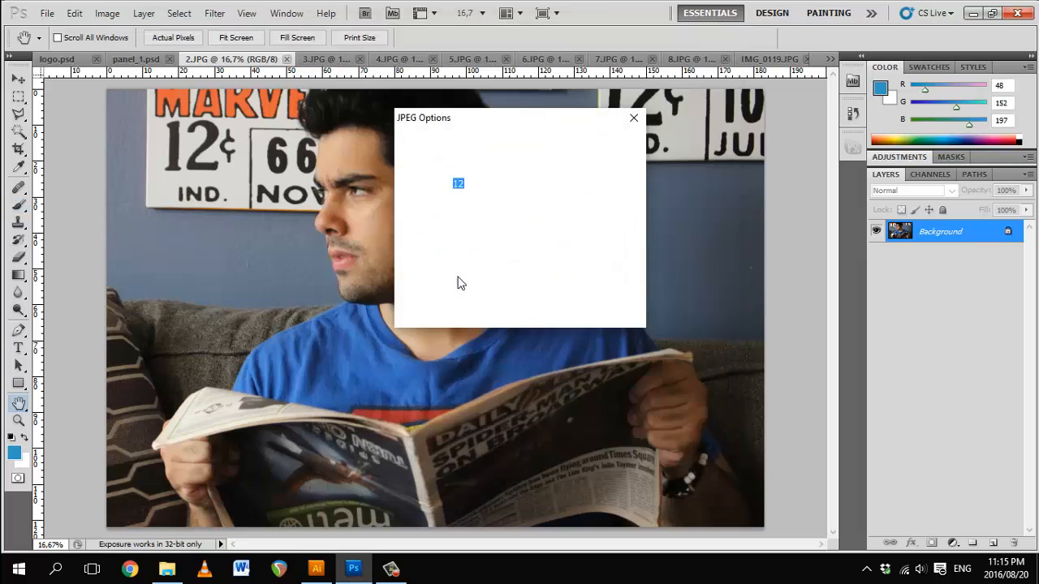
key(Escape)
key(ctrl+shift+s)
text(panel_2.psd)
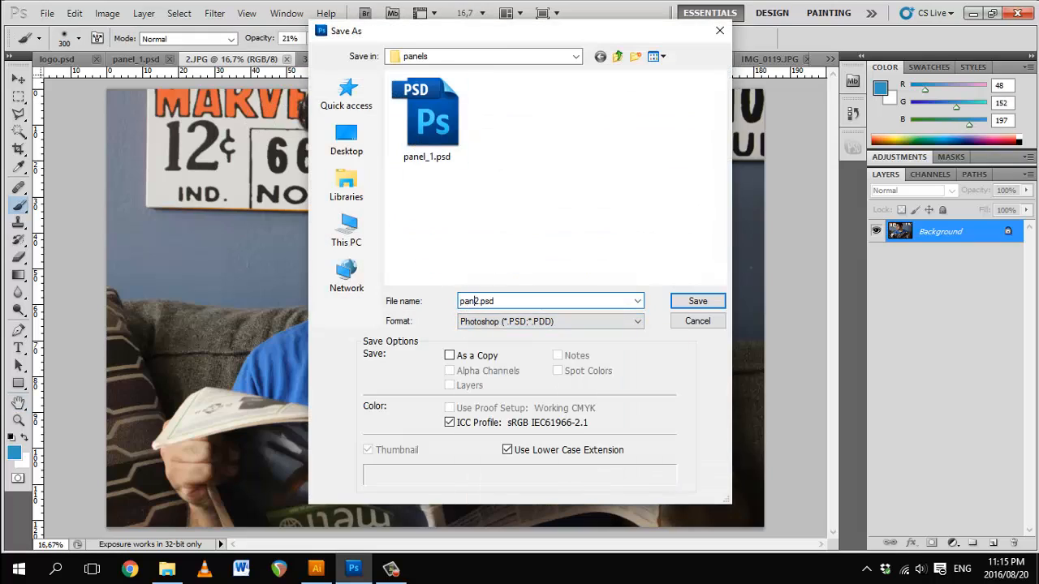
key(Return)
Step: Save 3.JPG and 4.JPG in Photoshop format as panel_3.psd and panel_4.psd
key(ctrl+Tab)
key(ctrl+shift+s)
text(panel_)
key(ctrl+shift+s)
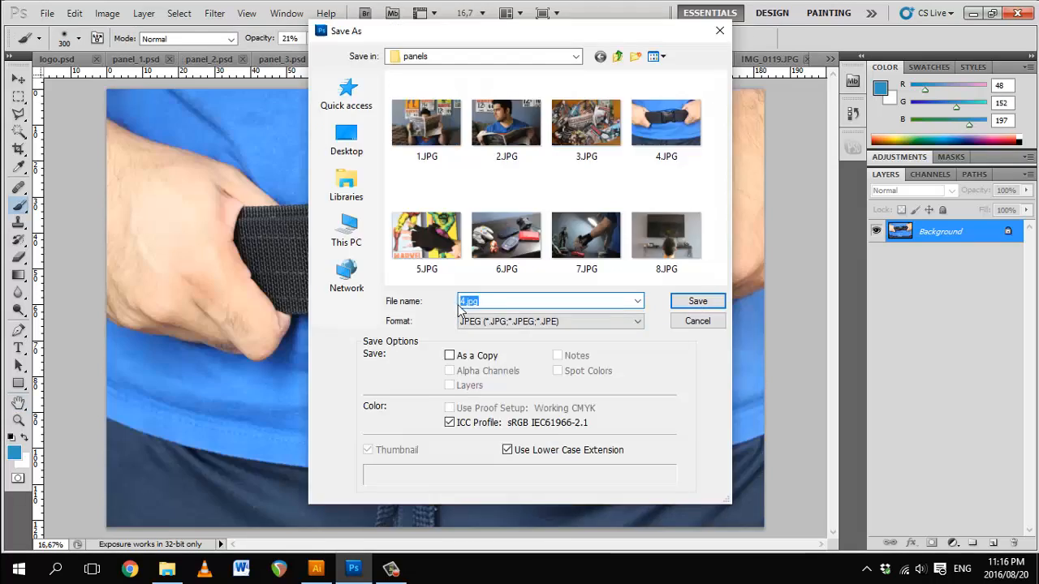
text(panel_)
click(522, 335)
click(697, 301)
Step: Save 5.JPG, 6.JPG, 7.JPG and 8.JPG in Photoshop format as panel_5.psd through panel_8.psd
click(494, 60)
text(panel_)
click(550, 322)
click(548, 335)
click(697, 301)
key(ctrl+shift+s)
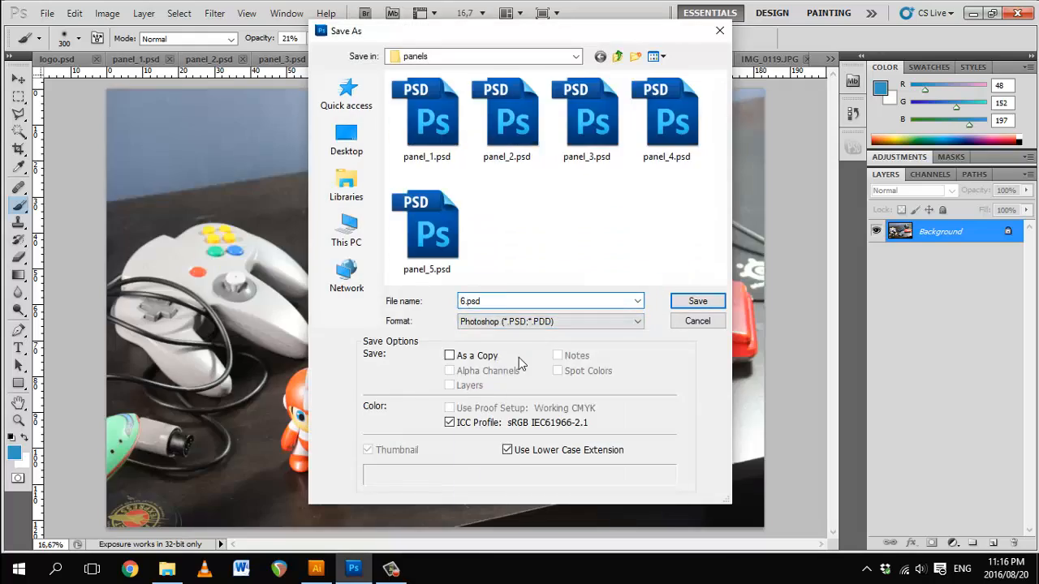
text(panel_)
key(ctrl+shift+s)
text(panel_panel_)
Step: Save IMG_0119.JPG as the Photoshop file background.psd in the set folder
click(773, 61)
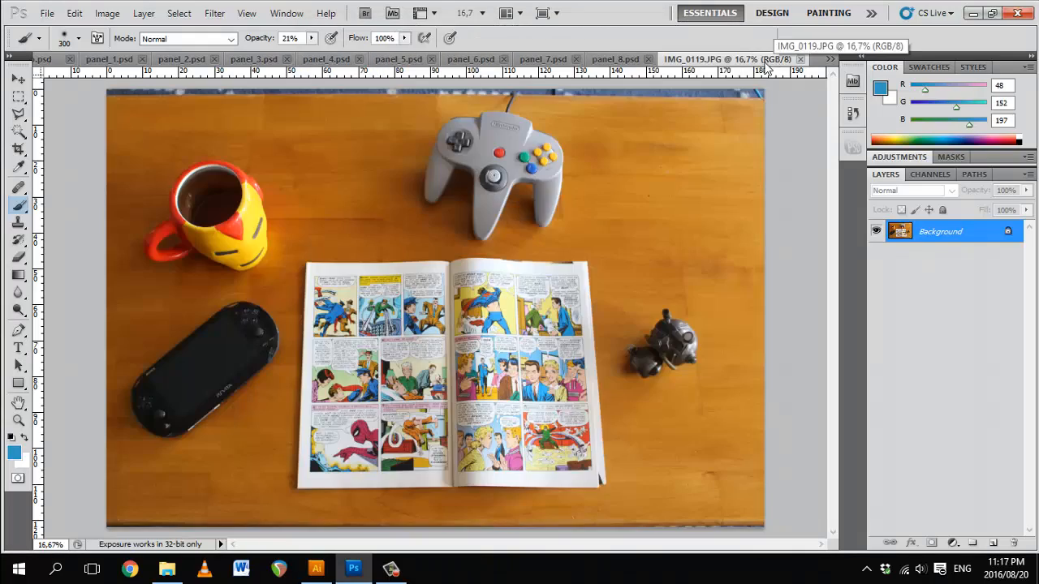
key(ctrl+shift+s)
click(470, 321)
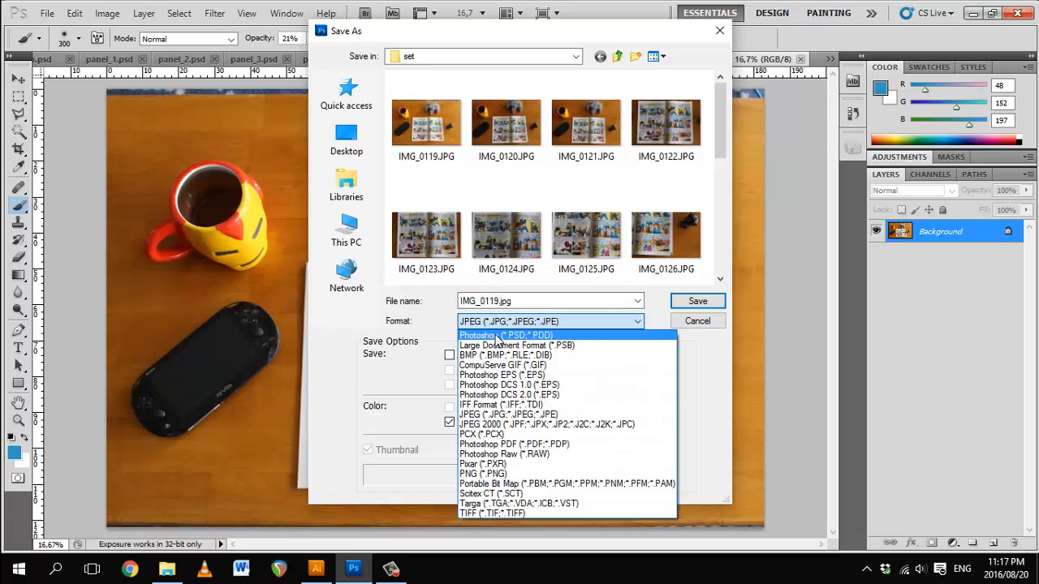
click(519, 333)
click(501, 301)
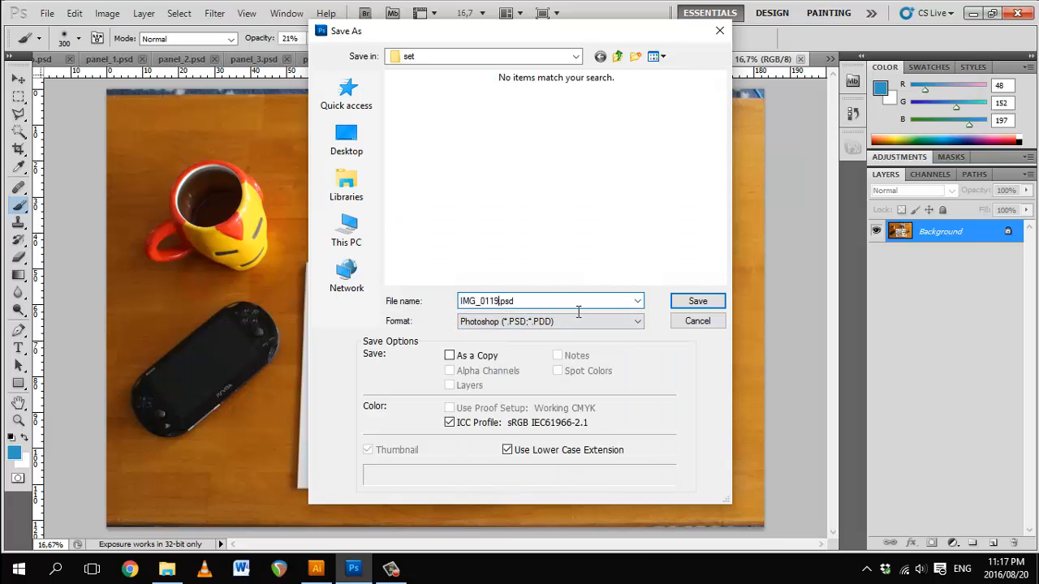
key(shift+Home)
text(bac)
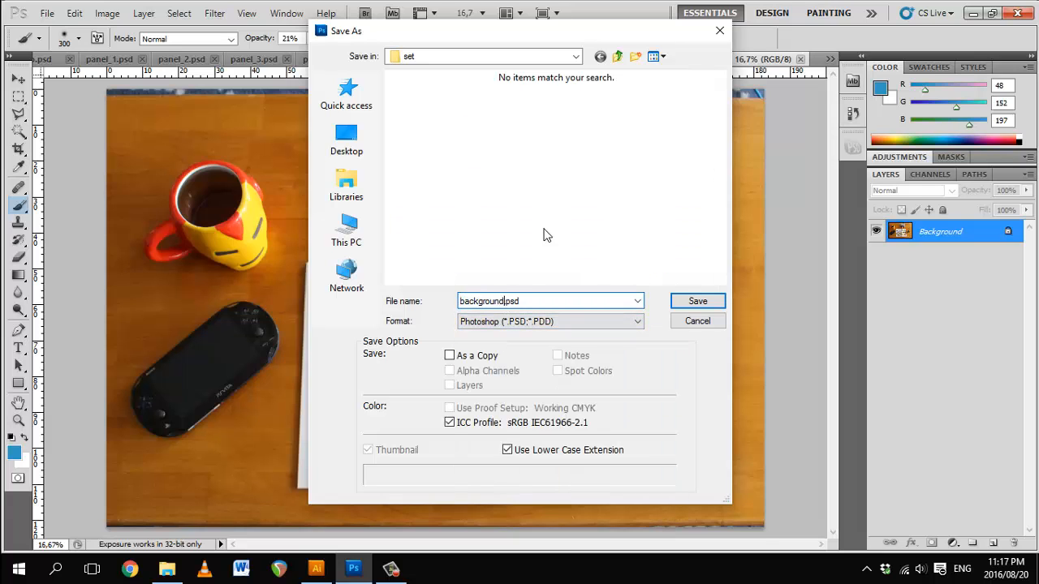
click(696, 301)
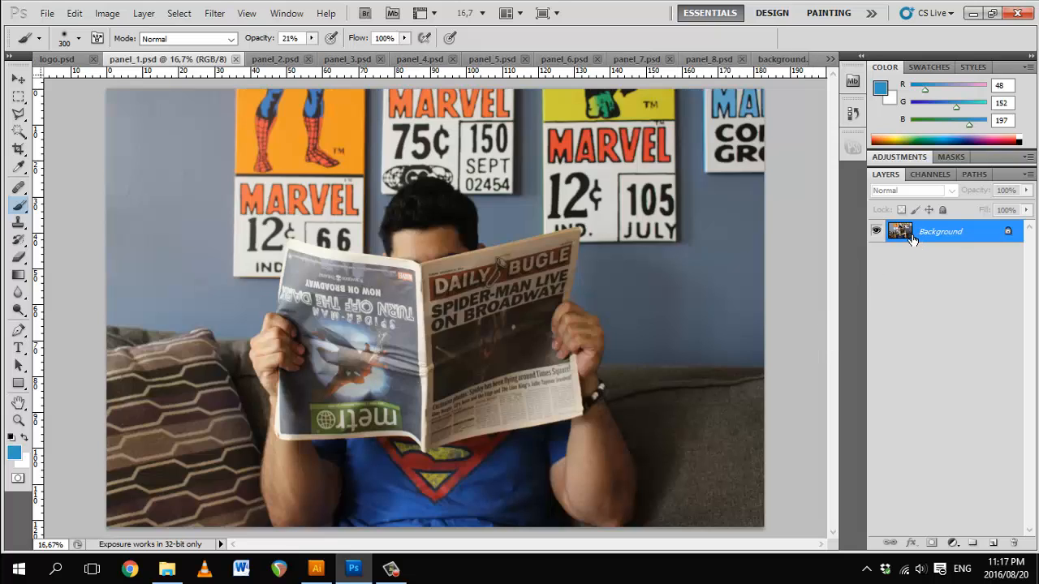
Step: Duplicate the Background layer of panel_1.psd twice and hide the source layer
drag(907, 234, 993, 543)
drag(903, 232, 994, 543)
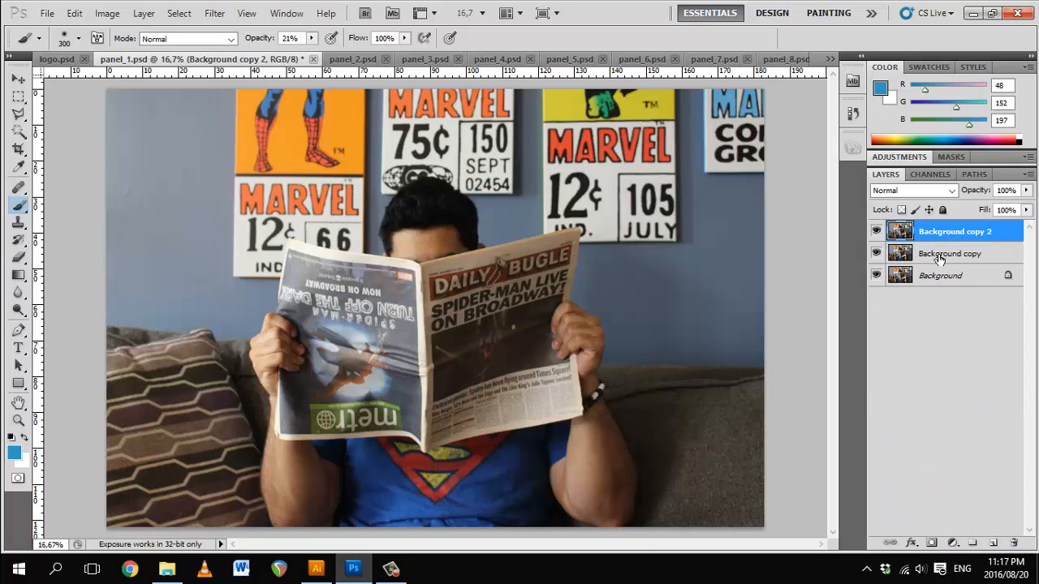
click(876, 276)
Step: Convert the locked Background layer into a regular layer named Original
click(939, 279)
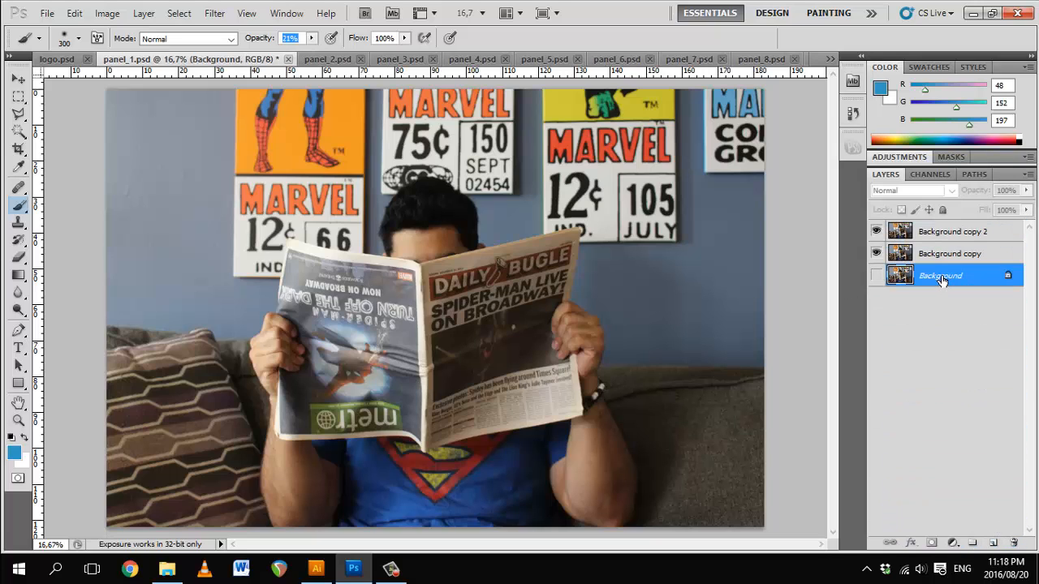
double_click(940, 279)
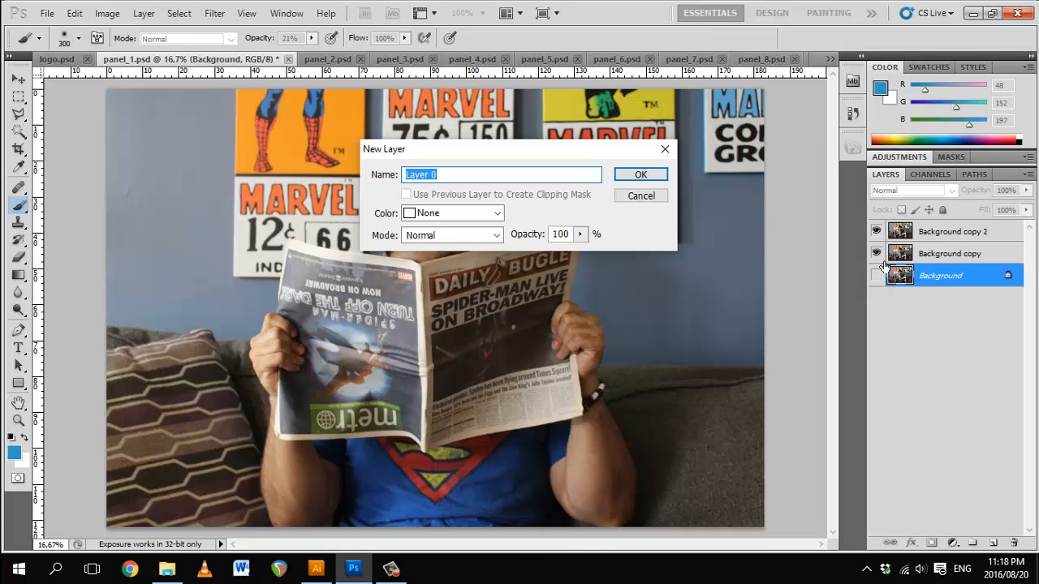
text(Original)
key(Return)
Step: Rename the Background copy layer as Edit and the Background copy 2 layer as Halftone
click(948, 255)
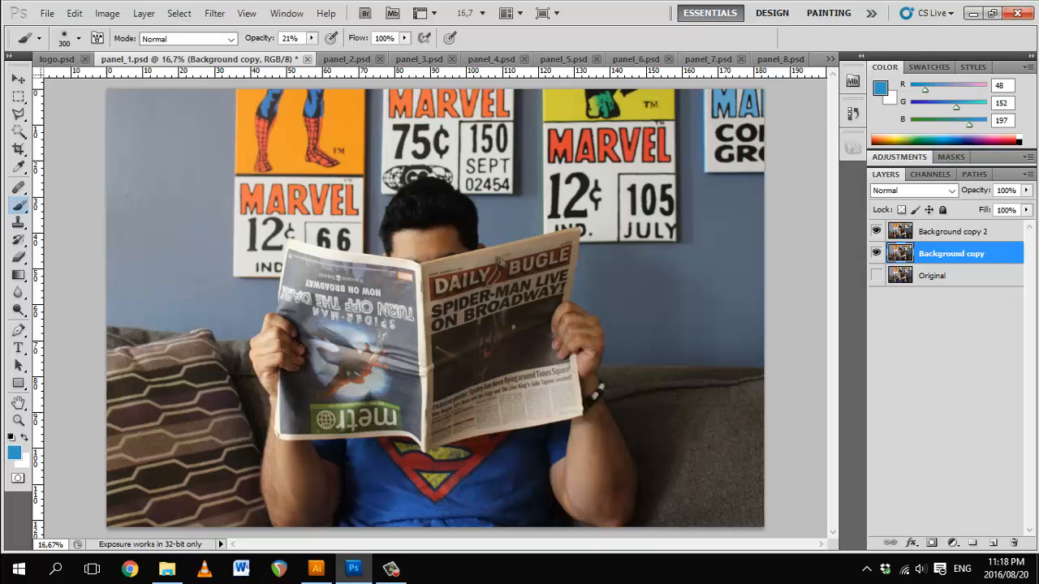
double_click(945, 254)
text(Edit)
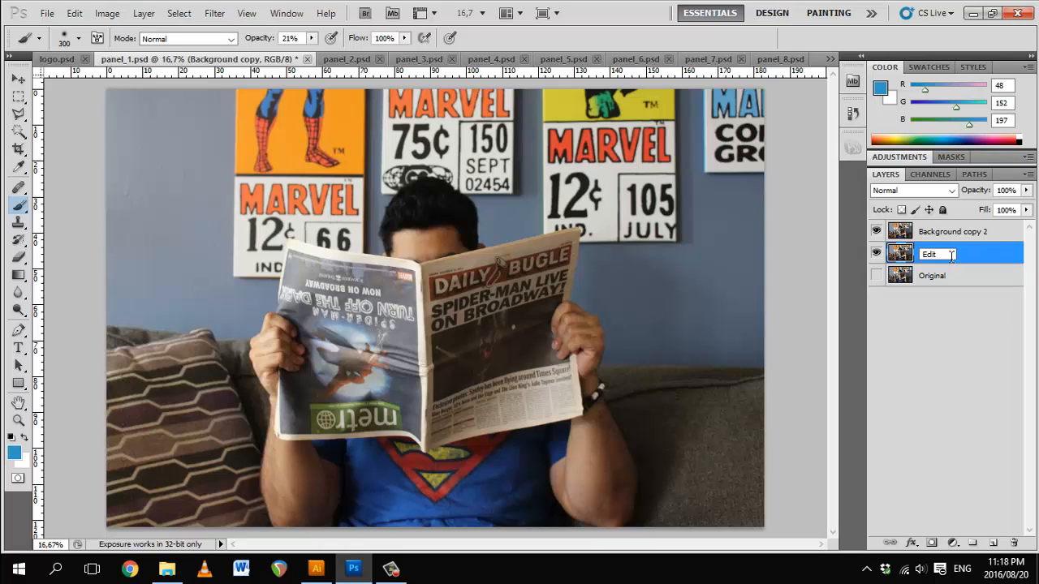
key(Return)
double_click(953, 233)
text(Ha)
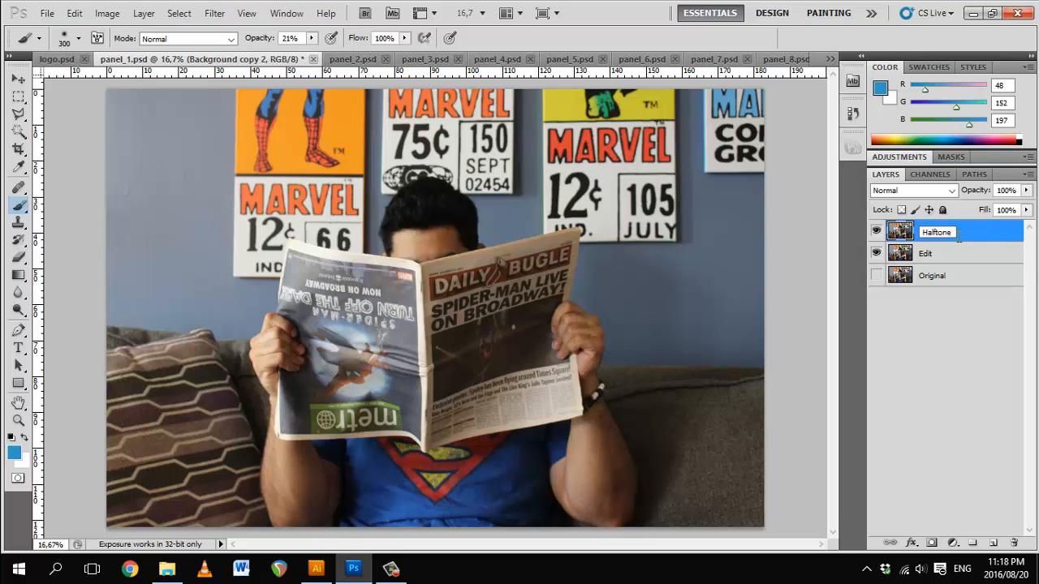
text(lftone)
key(Return)
Step: Hide the Halftone layer and apply Levels to the Edit layer with input levels 9, 1.22 and 230
click(940, 364)
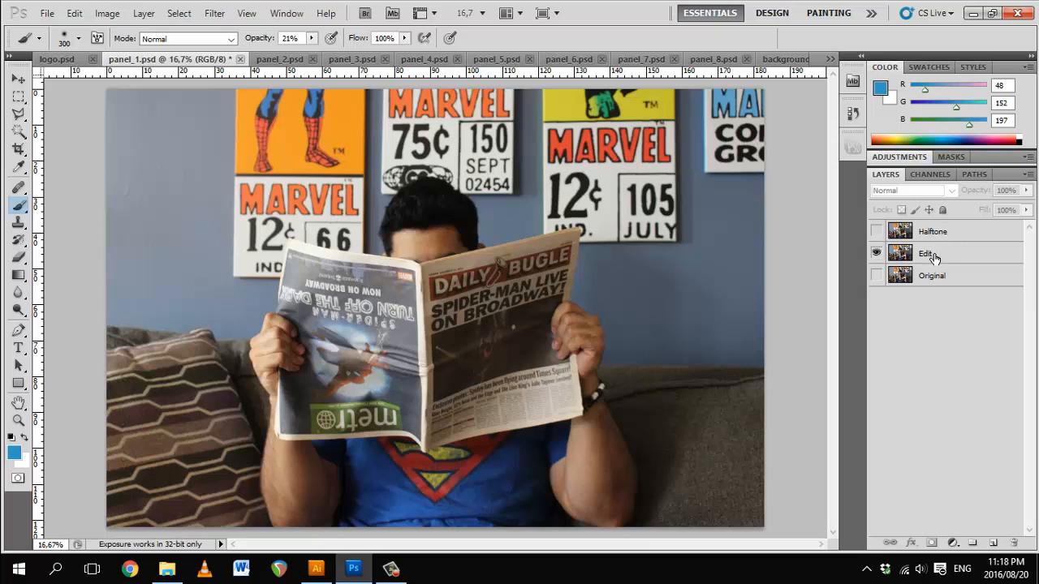
click(933, 257)
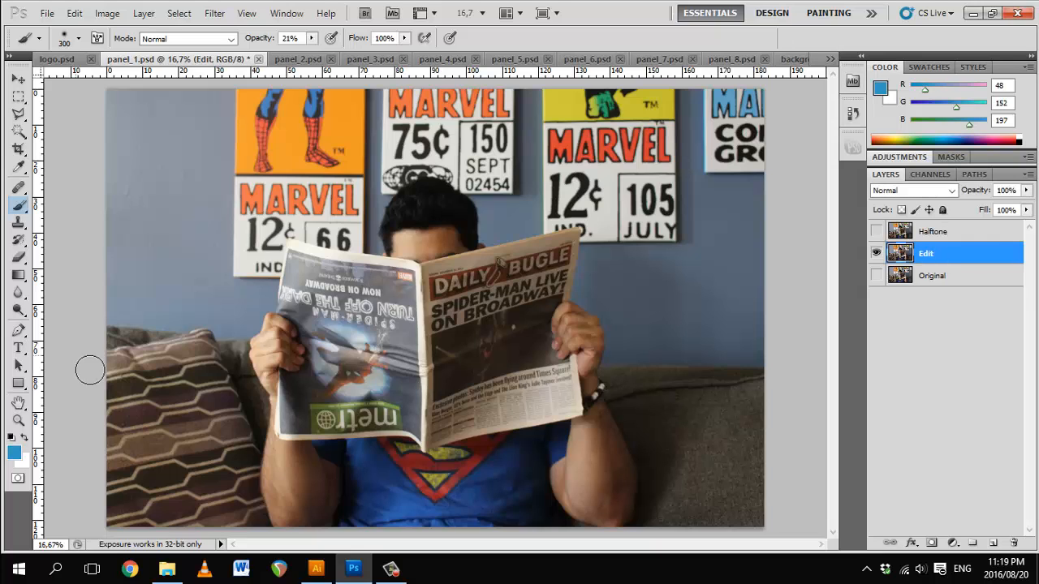
click(110, 15)
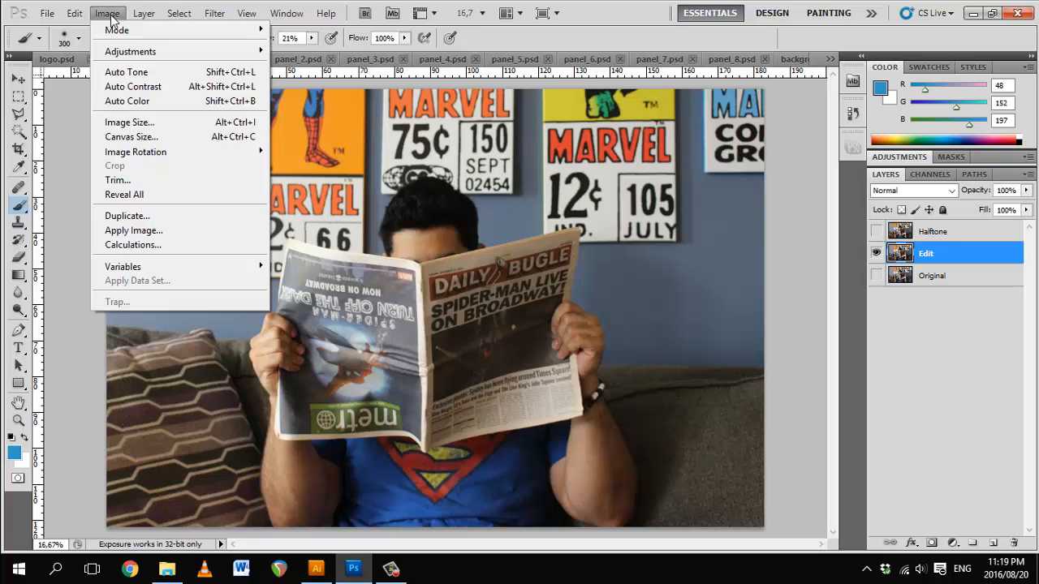
mouse_move(128, 52)
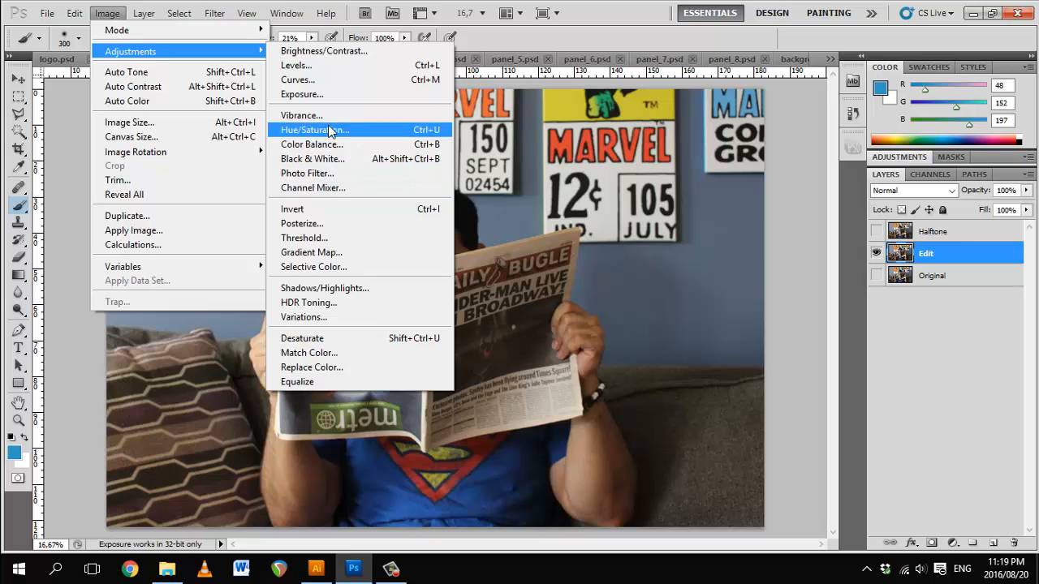
click(345, 66)
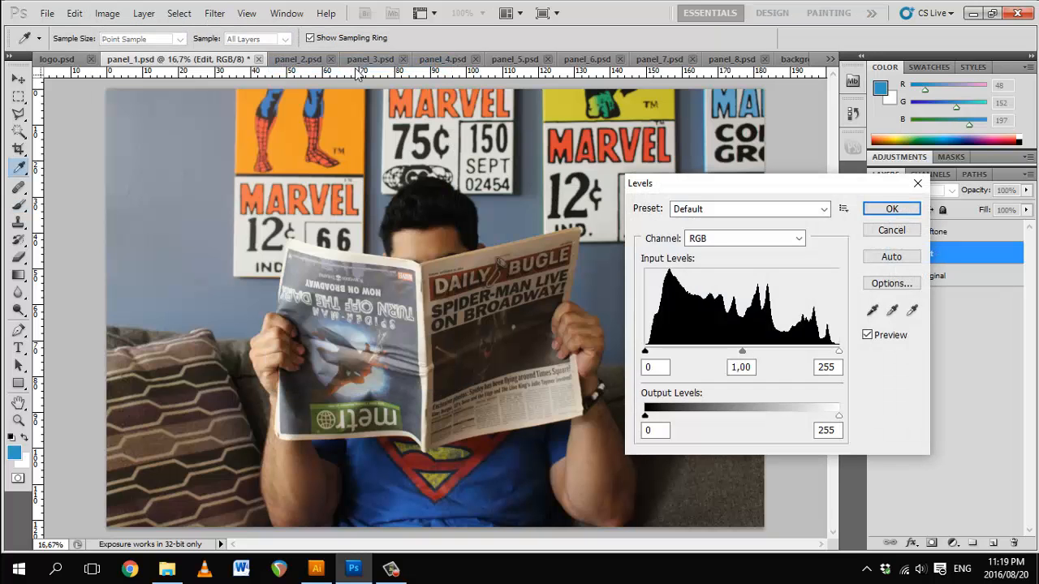
drag(750, 184, 816, 162)
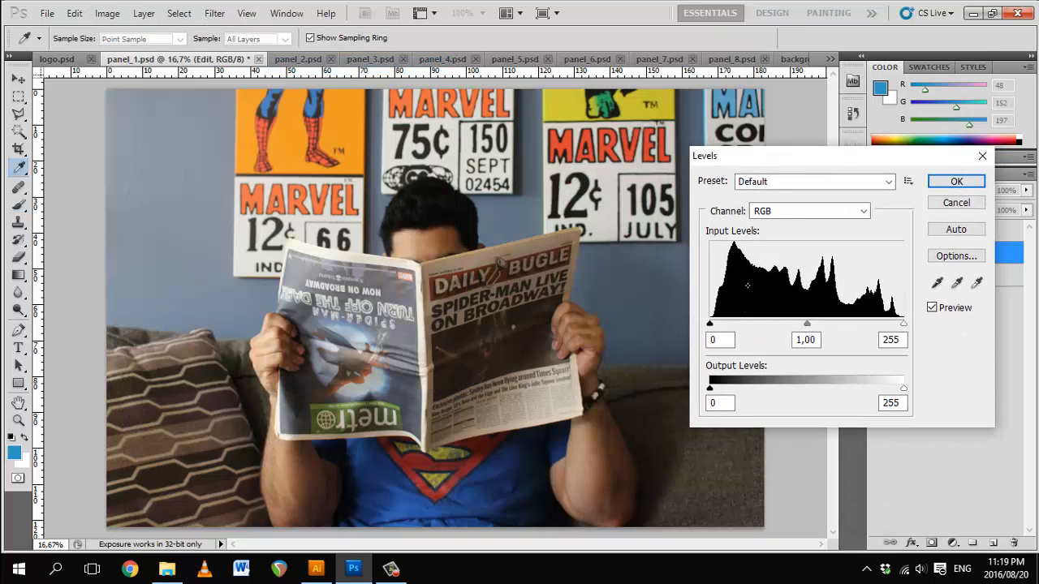
drag(904, 325, 881, 329)
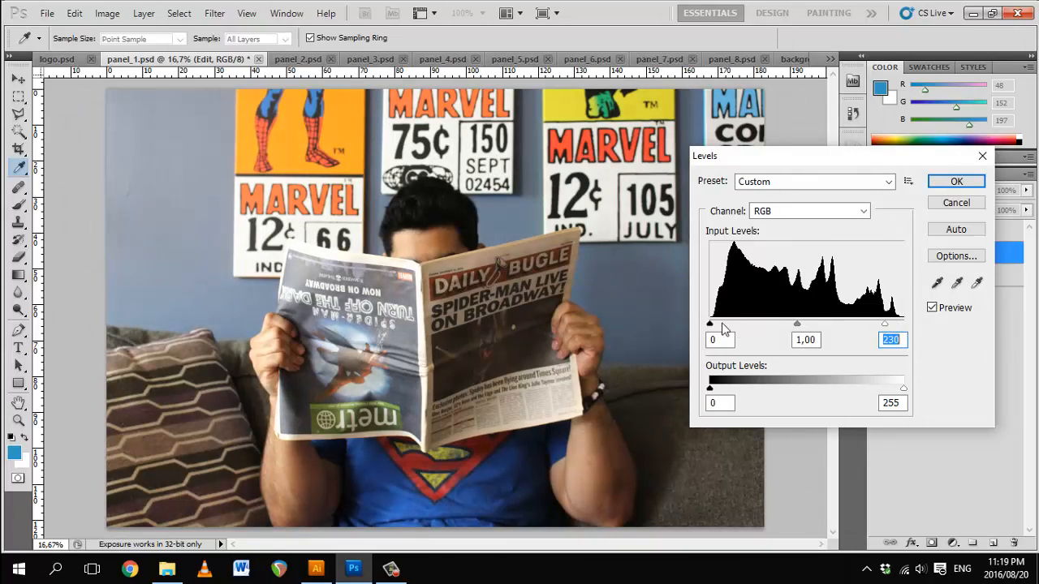
drag(711, 325, 787, 336)
mouse_move(730, 326)
mouse_down()
mouse_move(694, 332)
mouse_move(717, 331)
mouse_up()
mouse_move(801, 327)
mouse_down()
mouse_move(785, 334)
mouse_move(795, 339)
mouse_up()
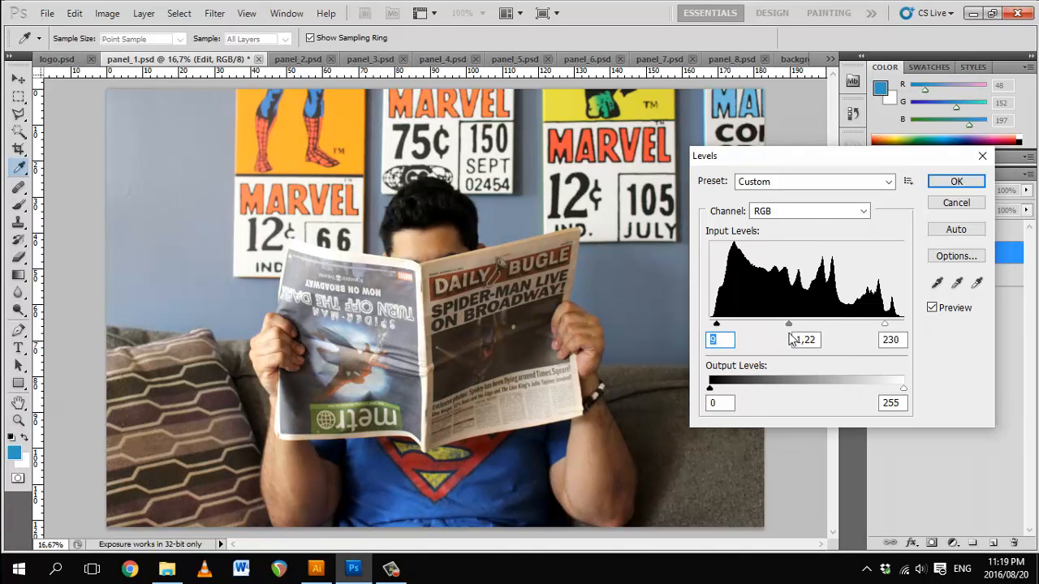
click(792, 339)
drag(897, 152, 752, 90)
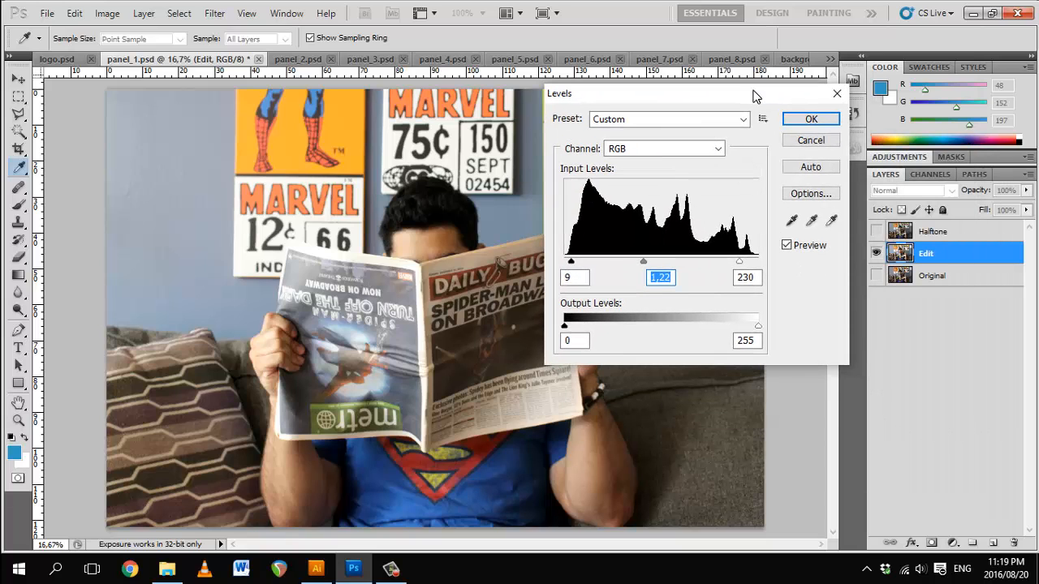
click(811, 119)
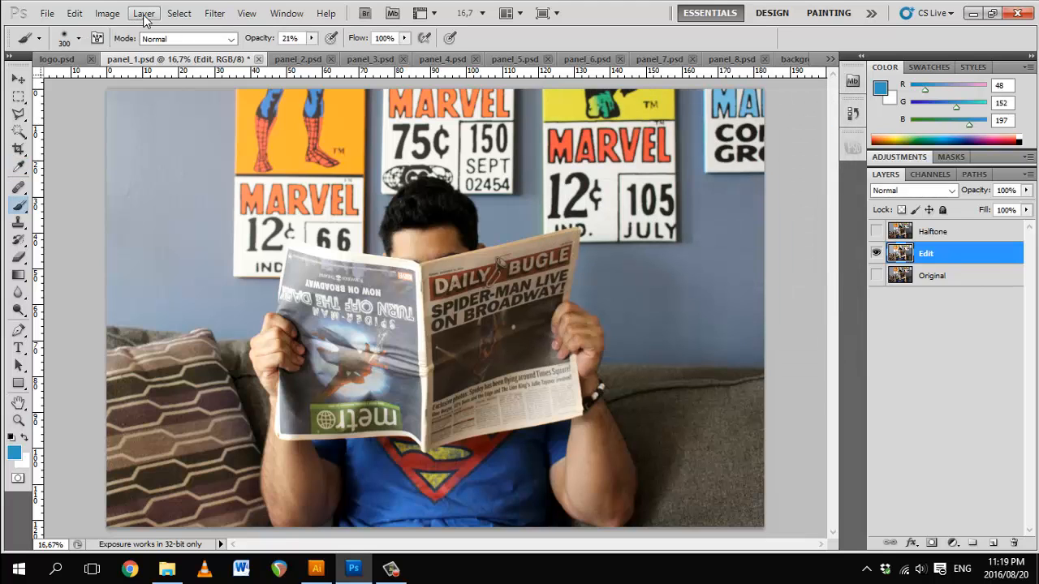
Step: Apply a Brightness/Contrast adjustment to the Edit layer with brightness 9 and contrast 100
click(109, 14)
mouse_move(119, 50)
click(382, 48)
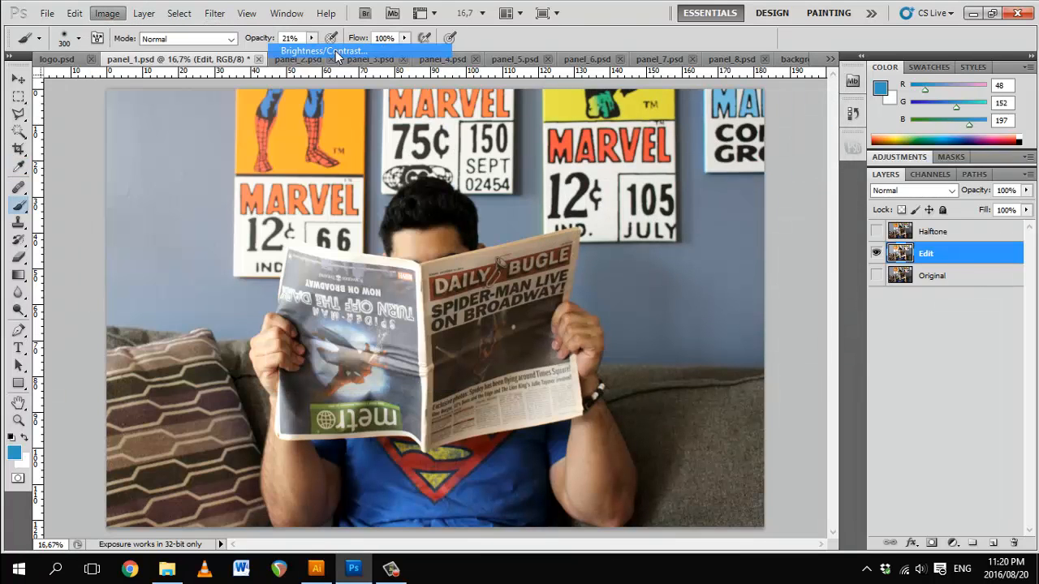
drag(826, 273, 719, 181)
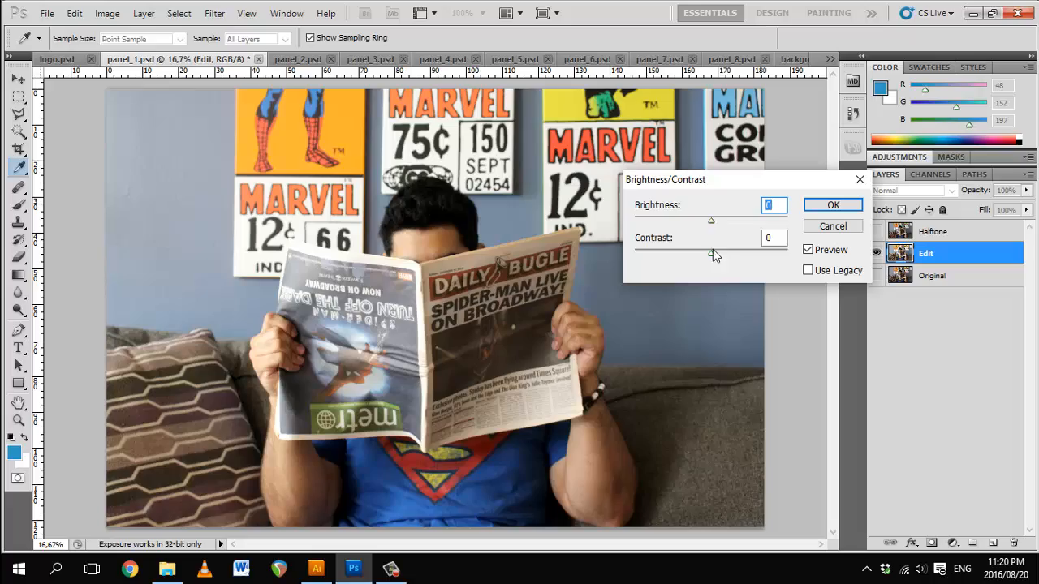
drag(713, 254, 945, 270)
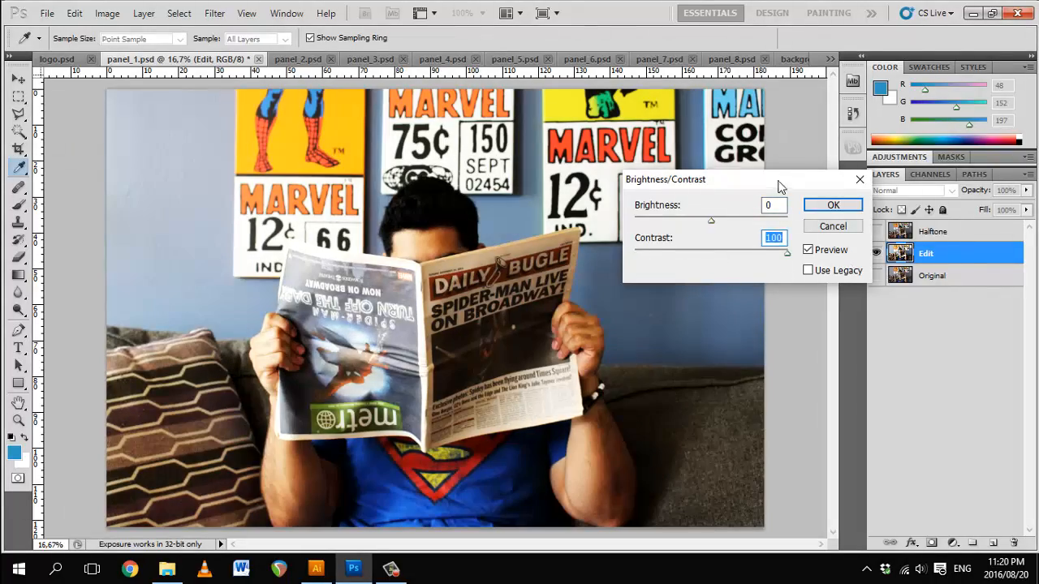
drag(777, 186, 852, 180)
drag(781, 216, 793, 241)
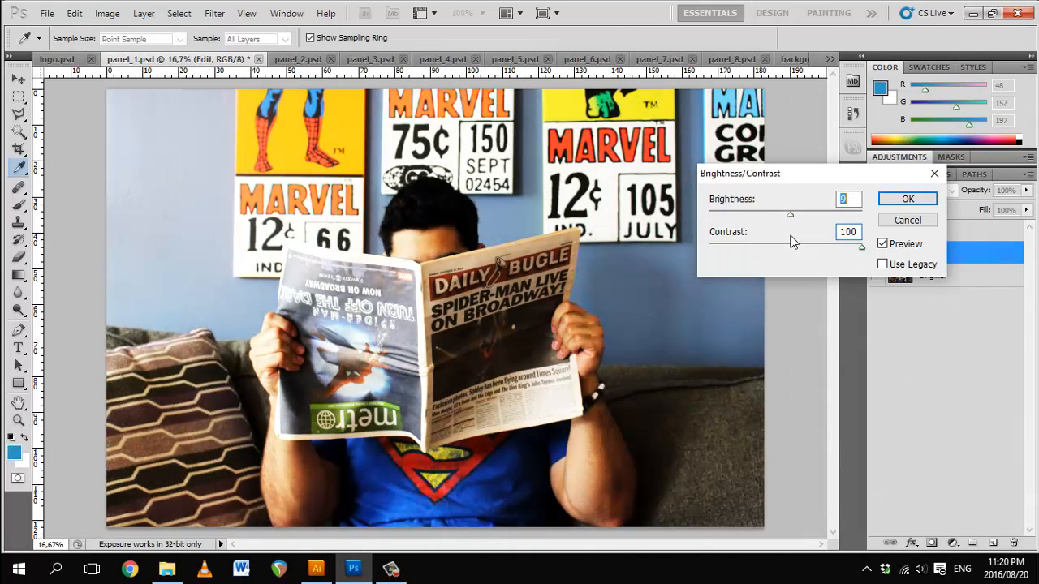
click(907, 198)
Step: Apply a Curves S-curve to the Edit layer, mapping input 158 to output 194 and input 82 to output 51
click(144, 12)
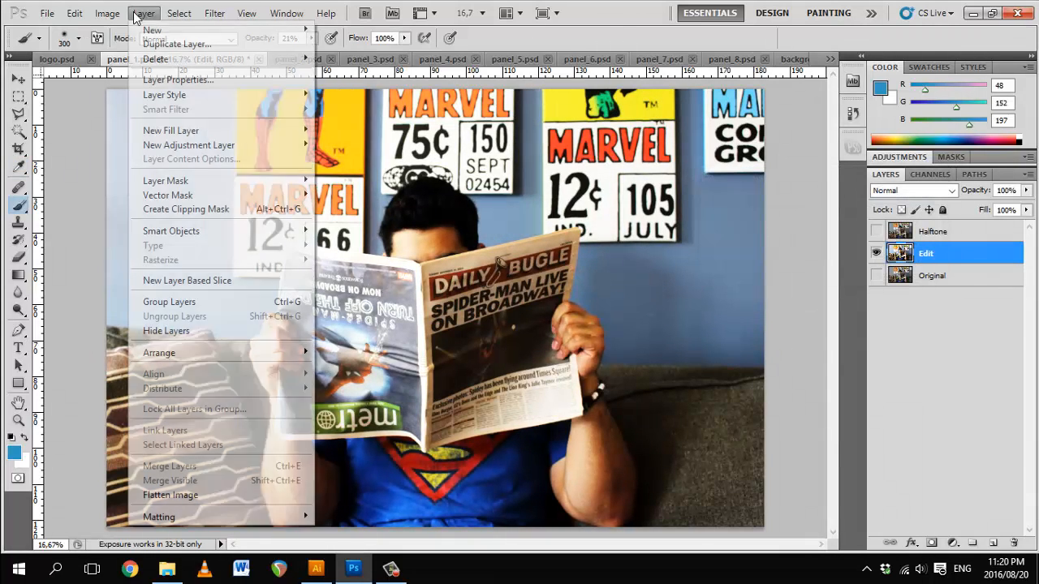
mouse_move(101, 14)
mouse_move(130, 52)
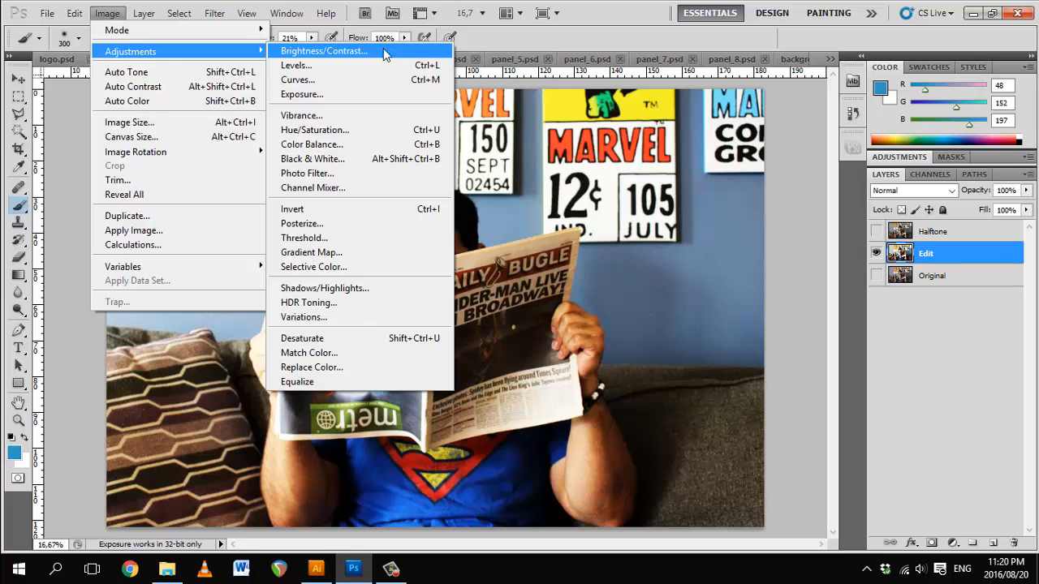
click(347, 79)
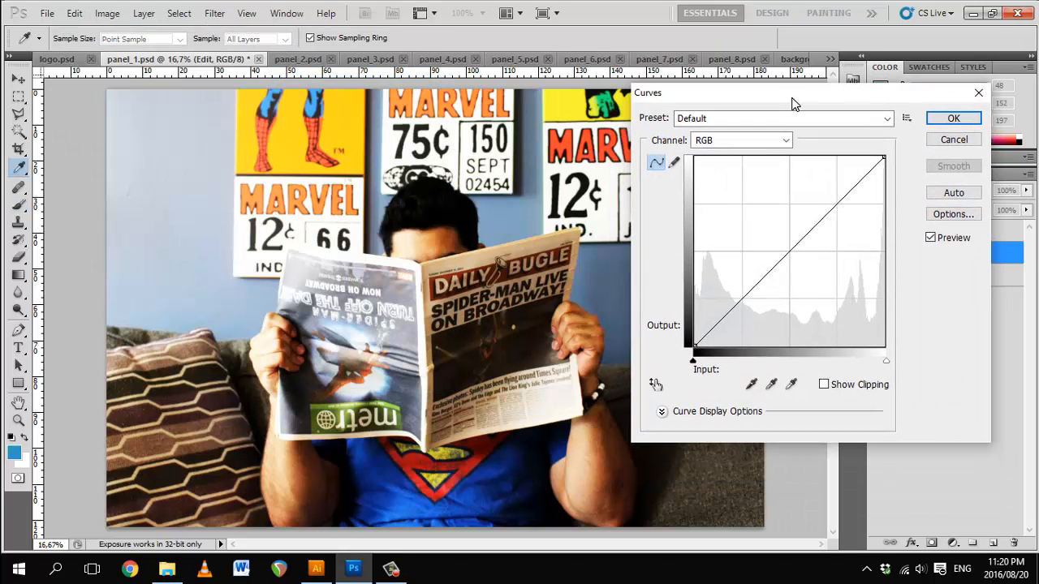
drag(854, 201, 831, 206)
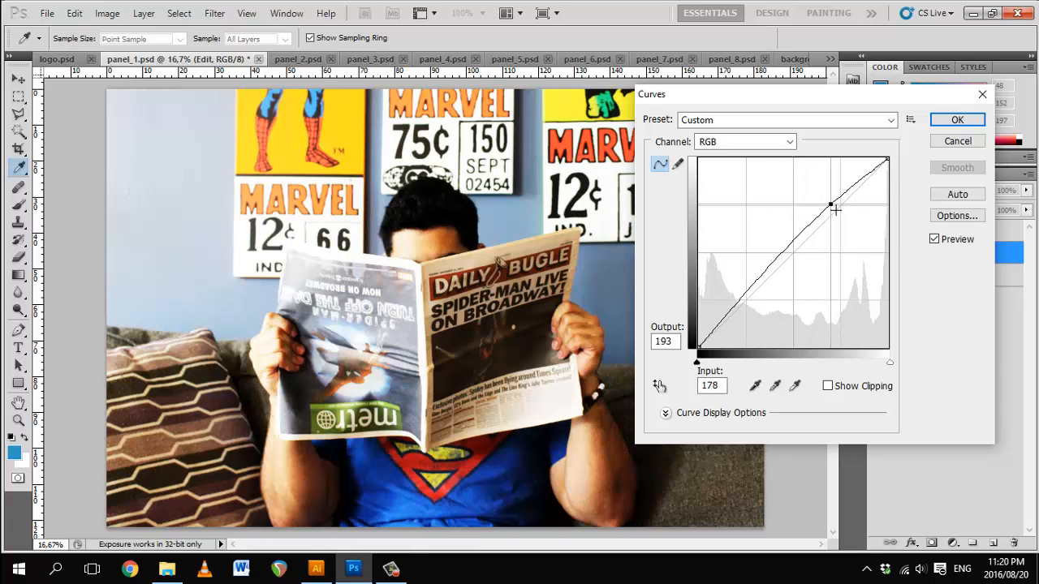
drag(754, 297, 764, 314)
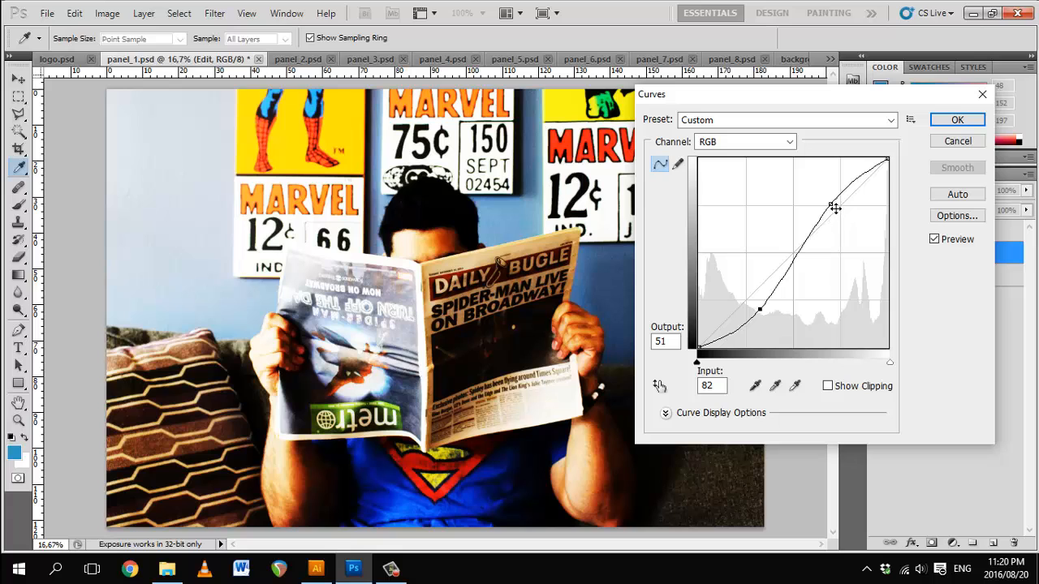
drag(834, 208, 819, 207)
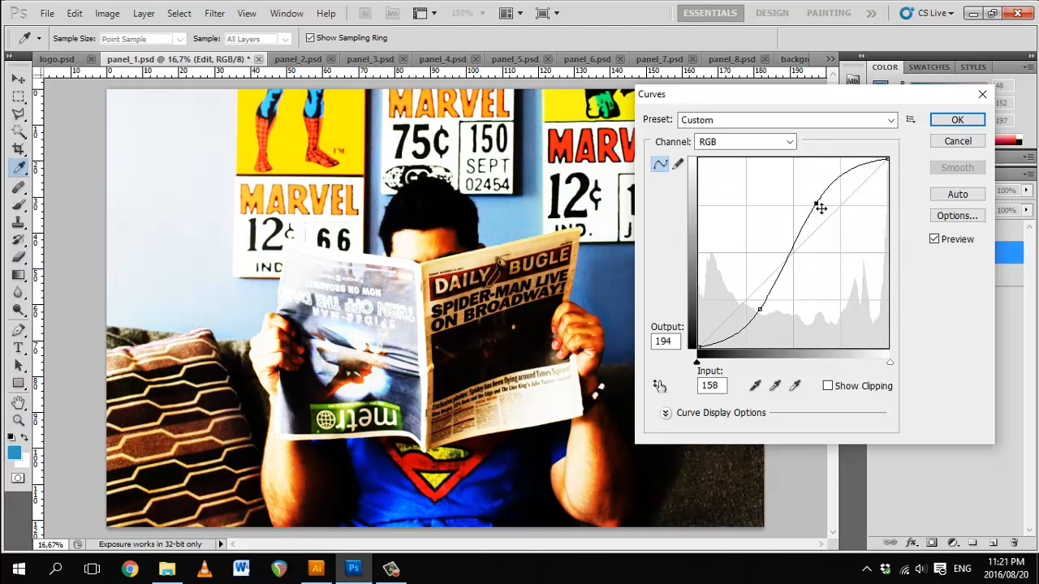
click(957, 121)
Step: Show the Original layer and compare it with the adjusted Edit layer by toggling the Edit layer's visibility
click(876, 275)
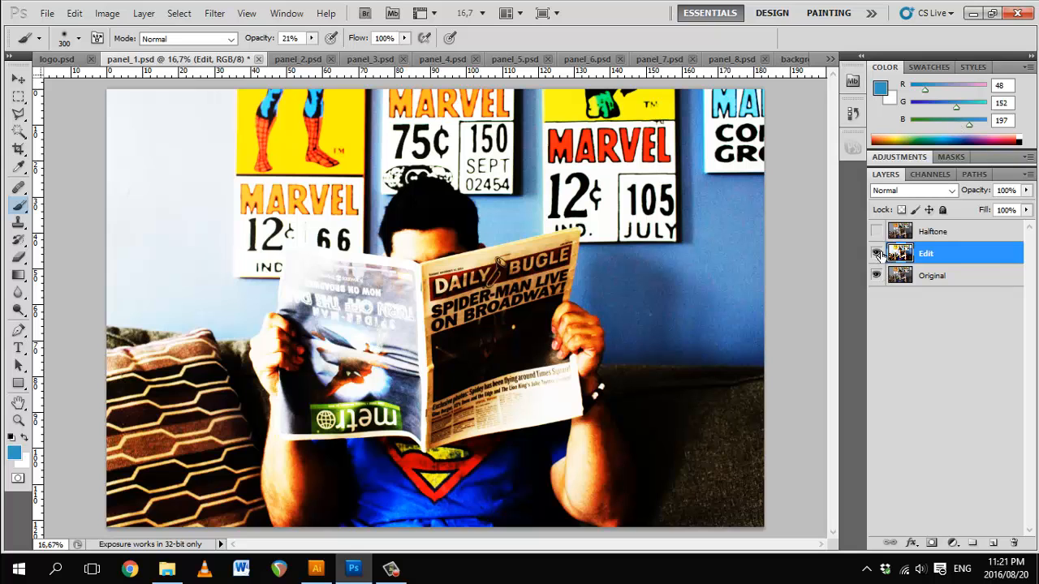
click(876, 253)
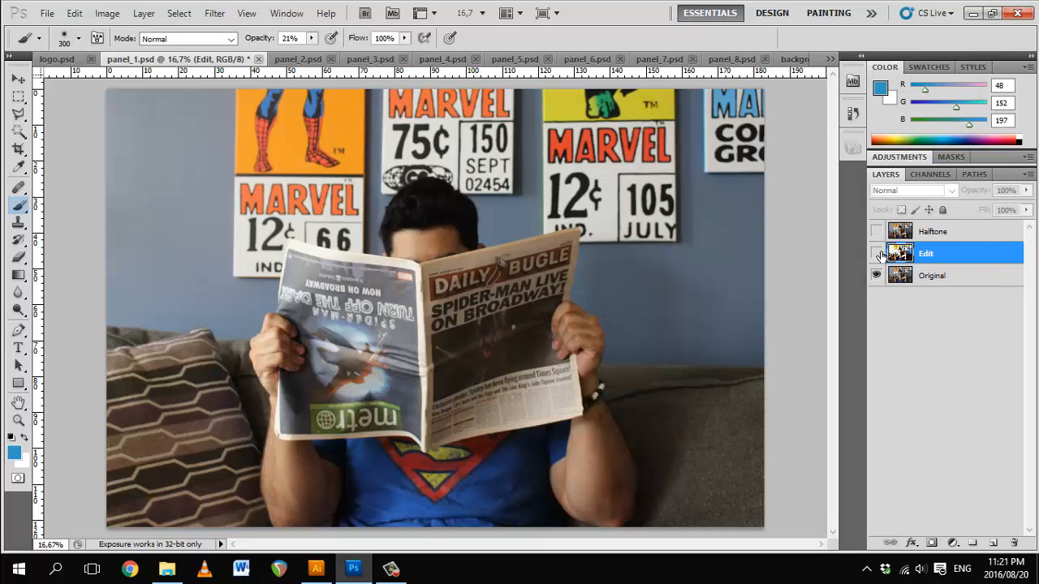
click(876, 253)
click(876, 253)
click(876, 253)
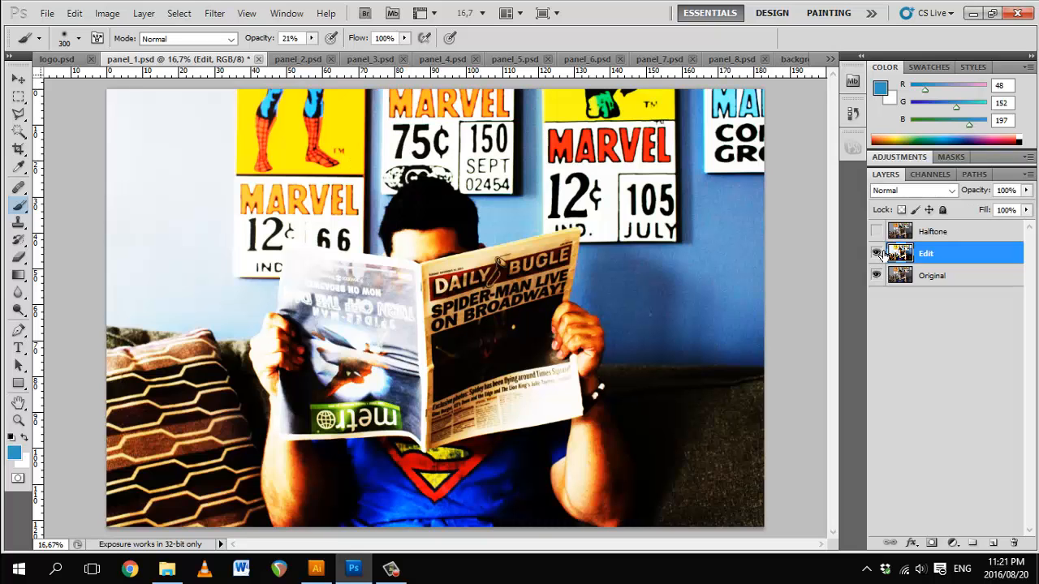
double_click(876, 253)
Step: Apply a slight Vibrance adjustment to the Edit layer, comparing the image with the preview off and on
click(146, 13)
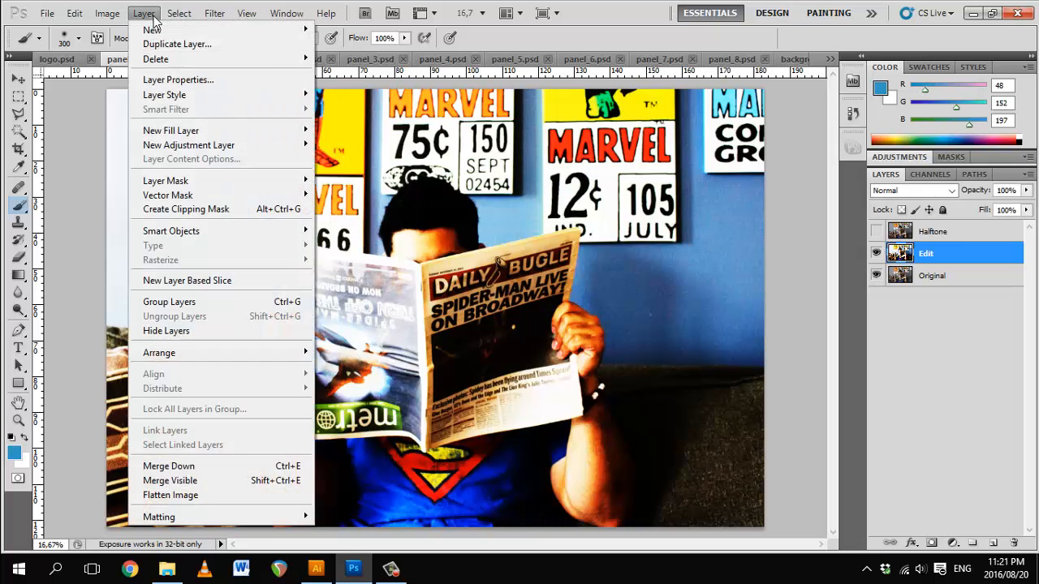
mouse_move(108, 16)
mouse_move(130, 51)
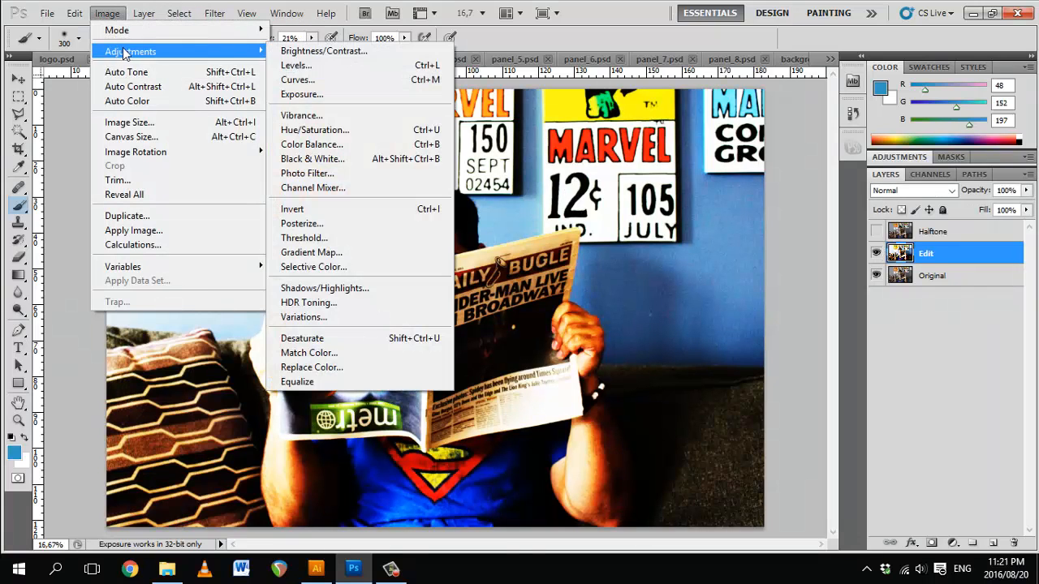
click(308, 117)
drag(731, 300, 818, 330)
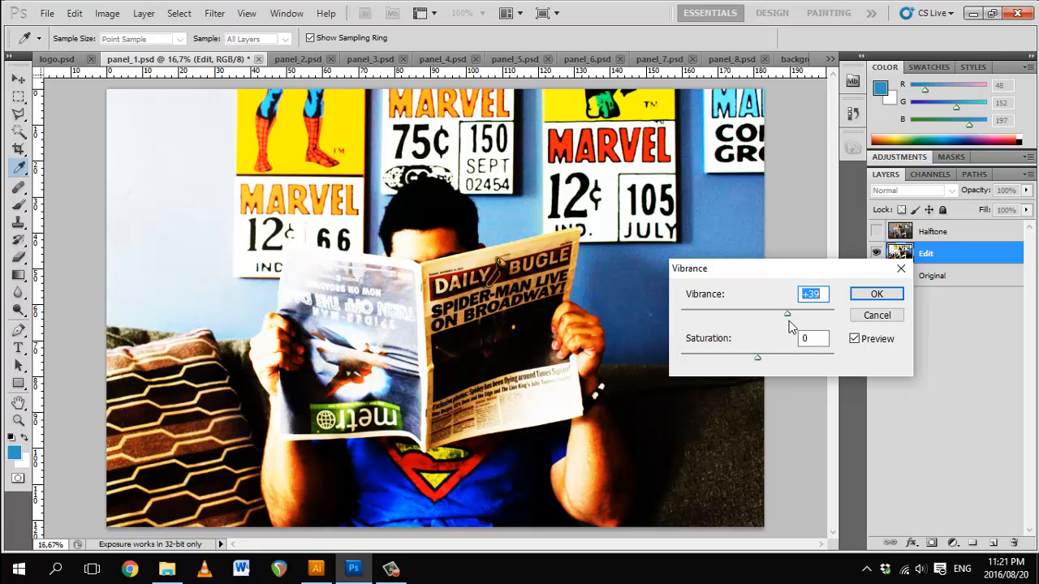
mouse_move(757, 358)
mouse_down()
mouse_move(787, 359)
mouse_move(755, 364)
mouse_move(759, 357)
mouse_up()
click(854, 338)
click(854, 339)
drag(794, 313, 763, 315)
click(854, 338)
click(854, 339)
click(876, 294)
Step: Apply a Hue/Saturation adjustment to the Edit layer with the master hue set to -3
click(107, 13)
mouse_move(124, 55)
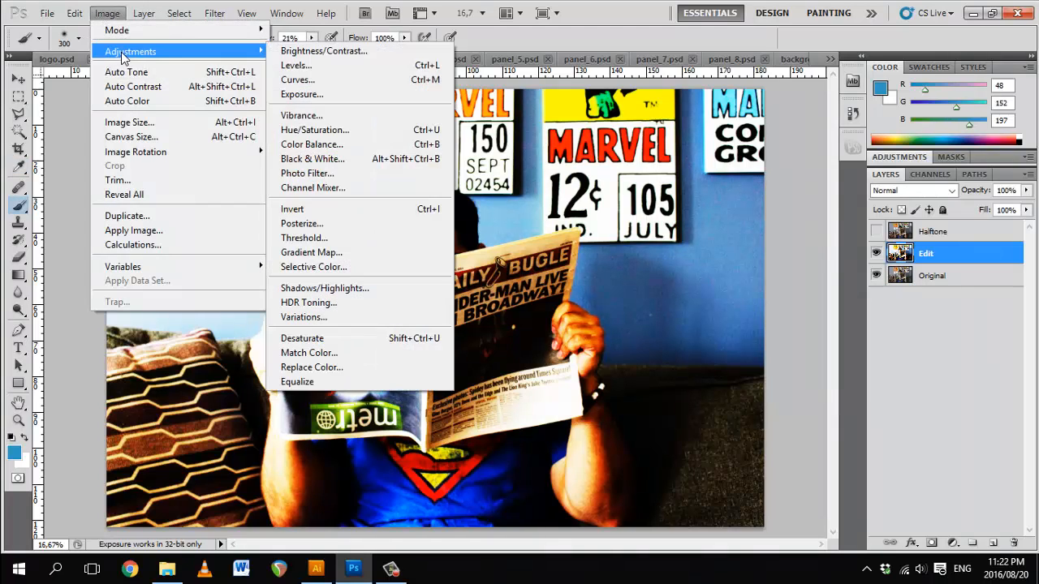
click(317, 130)
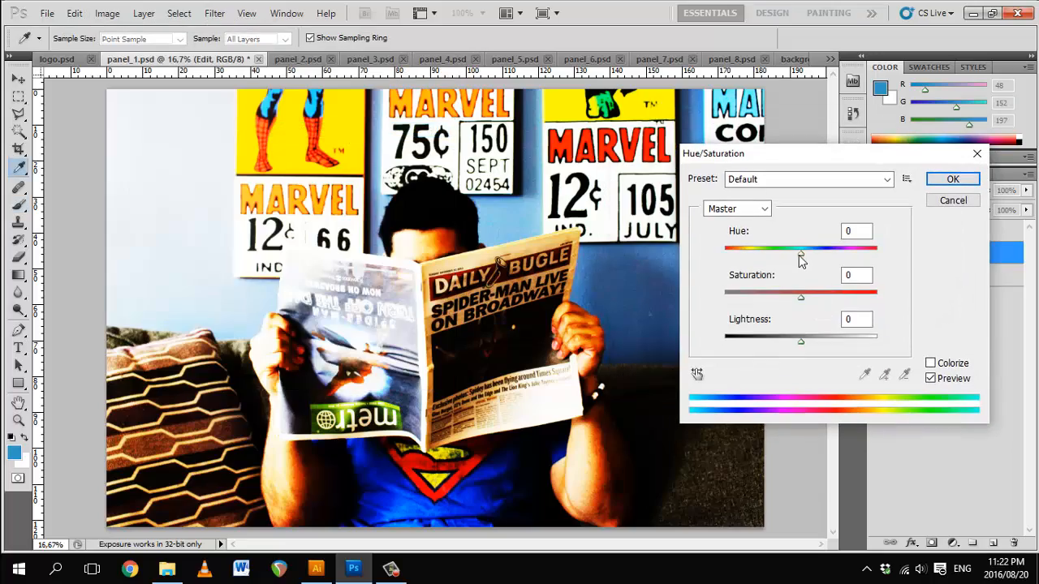
mouse_move(800, 258)
mouse_down()
mouse_move(738, 260)
mouse_move(813, 258)
mouse_move(792, 273)
mouse_move(800, 265)
mouse_up()
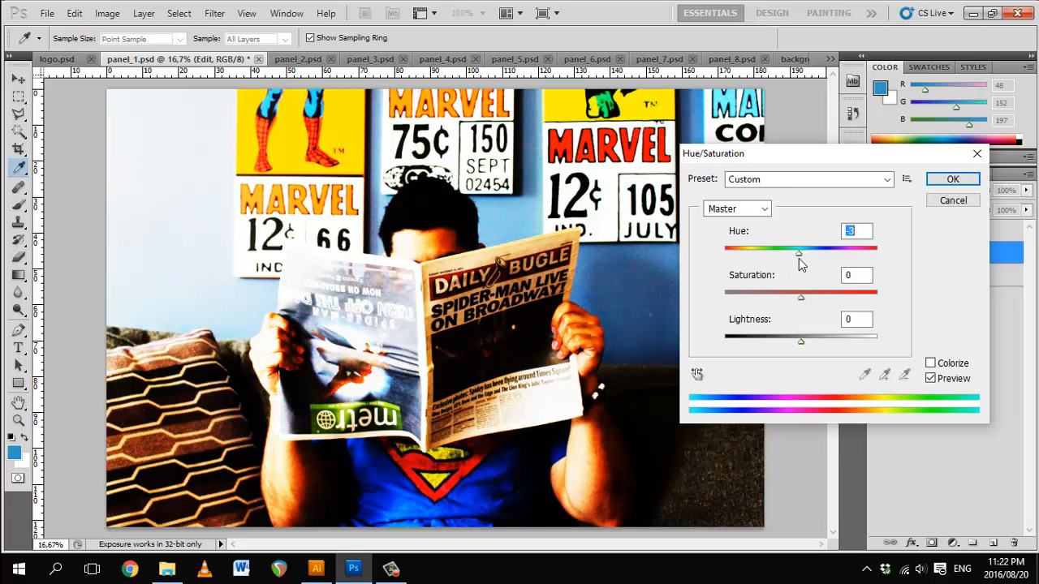
click(953, 179)
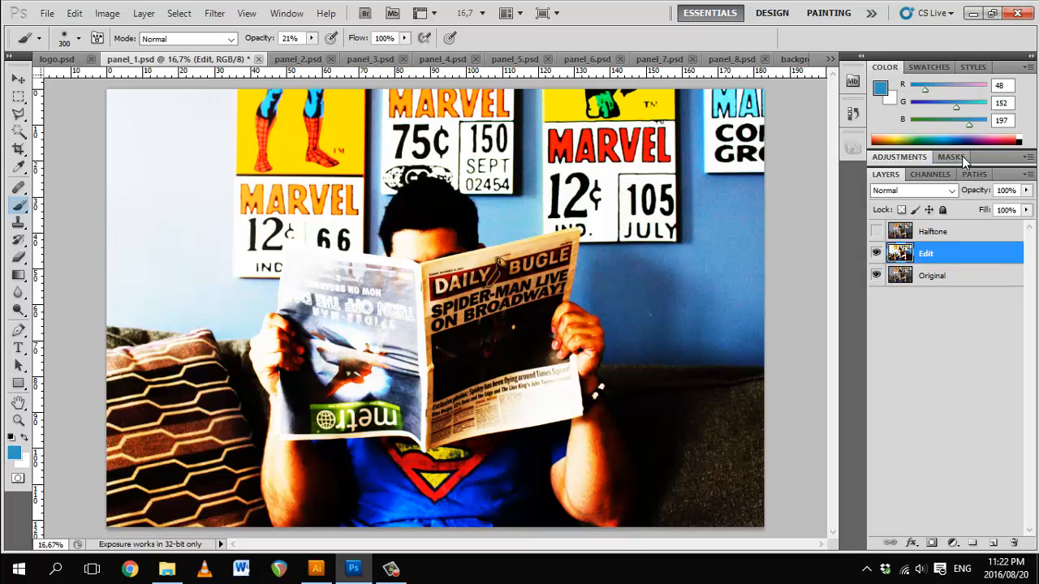
Step: Apply a small Exposure adjustment to the Edit layer
click(107, 13)
mouse_move(130, 51)
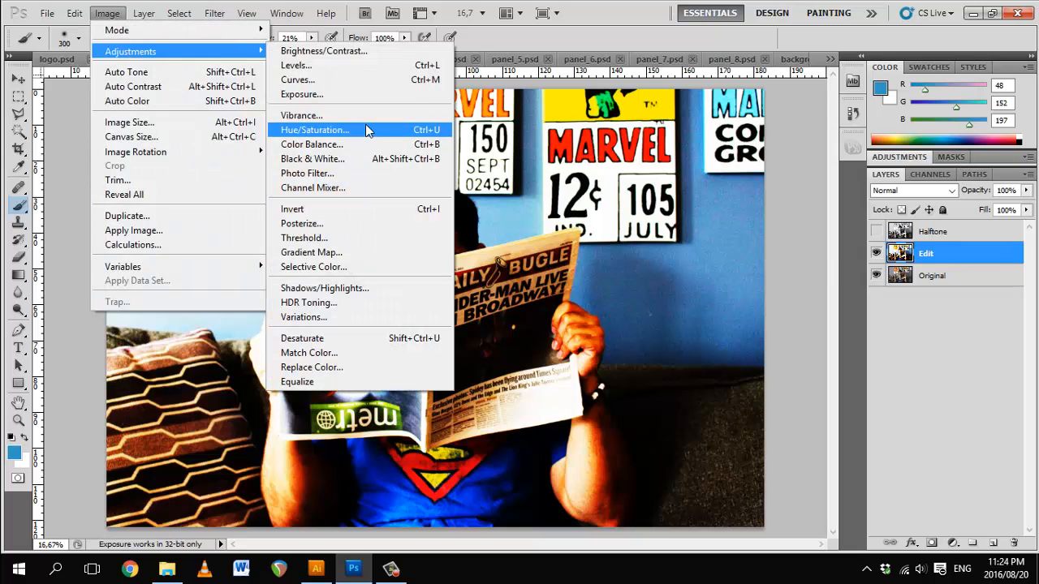
click(357, 94)
mouse_move(679, 248)
mouse_down()
mouse_move(702, 248)
mouse_move(647, 250)
mouse_move(676, 252)
mouse_move(651, 257)
mouse_move(665, 259)
mouse_up()
click(815, 120)
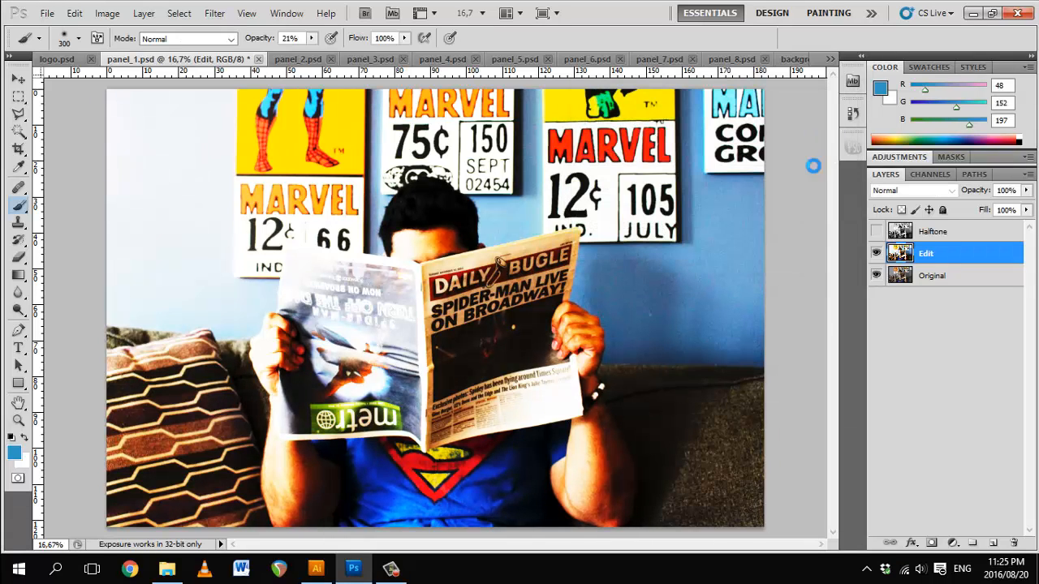
Step: Delete the existing Halftone layer and duplicate the Edit layer as a new top layer named Halftone
click(935, 243)
drag(936, 242, 992, 542)
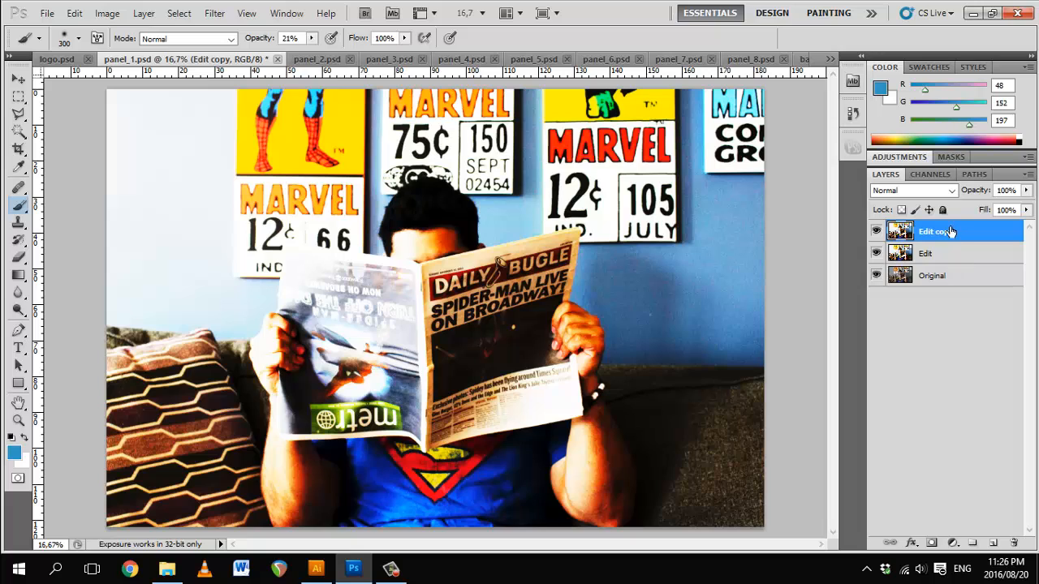
double_click(950, 232)
text(Halftone)
key(Return)
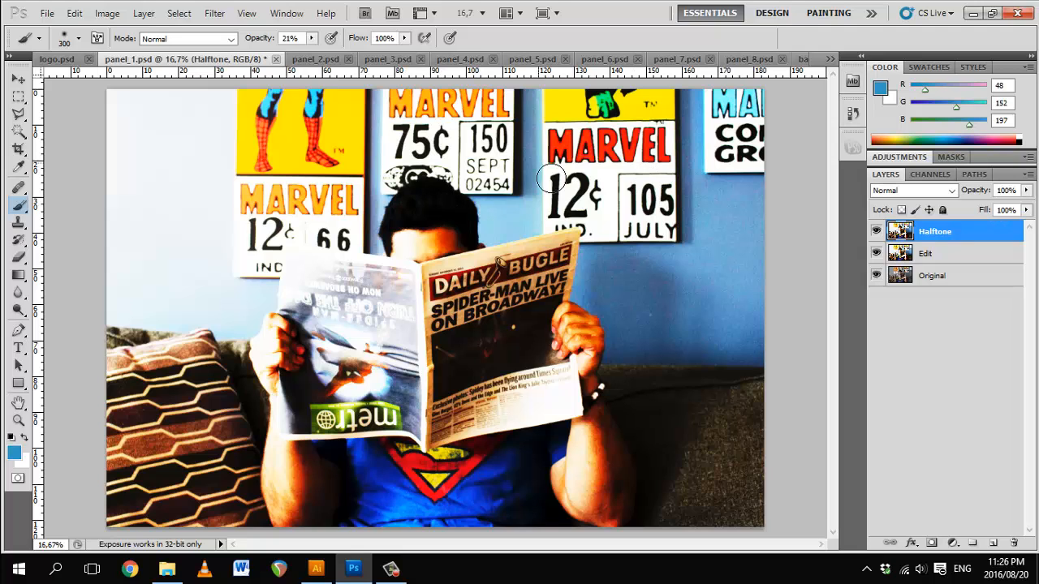
Step: Desaturate the Halftone layer and apply Color Halftone with a maximum radius of 30 pixels and all screen angles at 30
key(ctrl+shift+u)
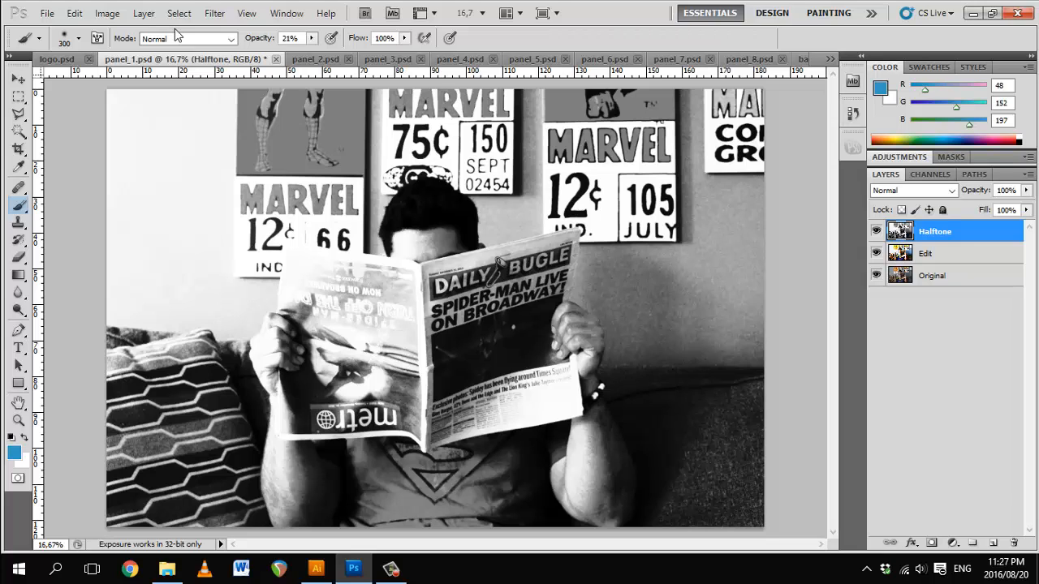
click(215, 13)
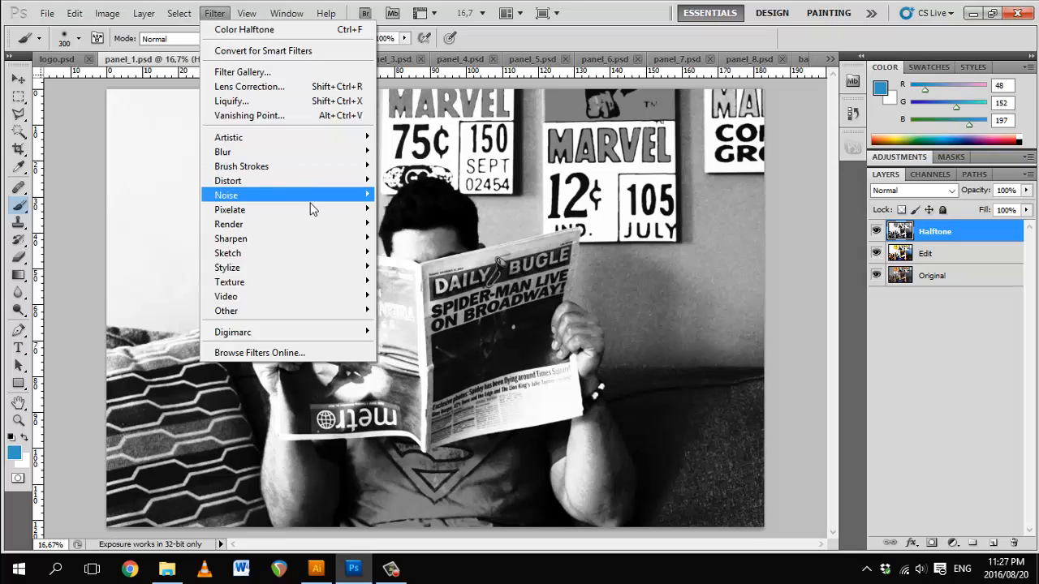
mouse_move(329, 210)
click(393, 207)
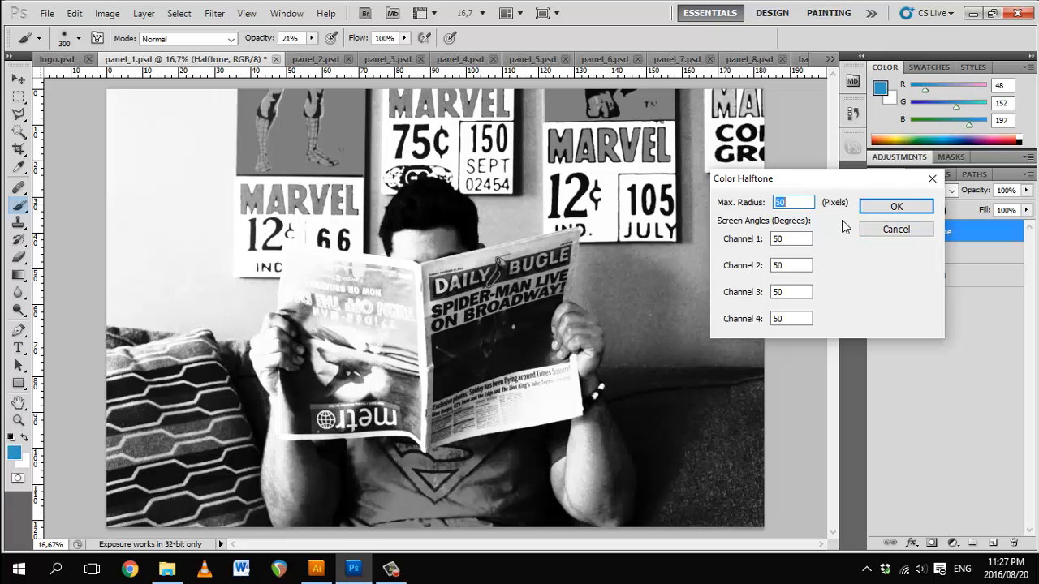
key(Tab)
key(Tab)
key(Tab)
key(Tab)
key(Return)
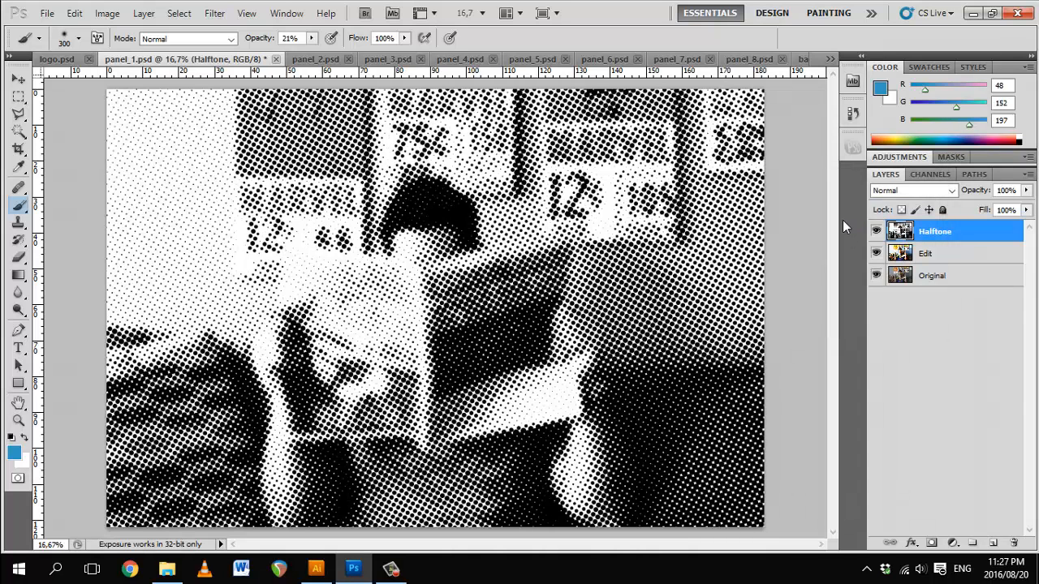
Step: Set the Halftone layer's blending mode to Overlay and its opacity to 27%
click(913, 191)
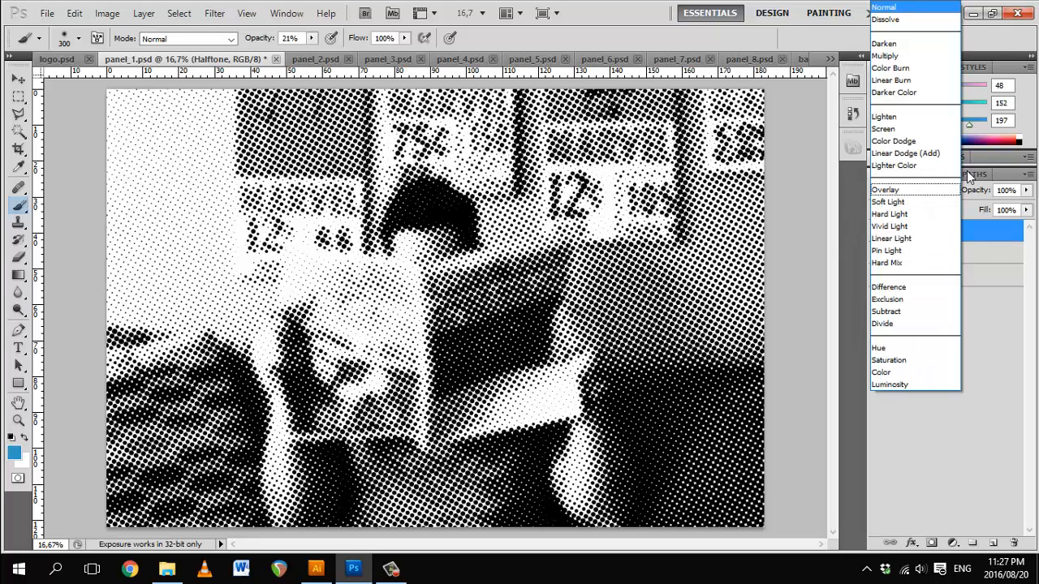
click(893, 189)
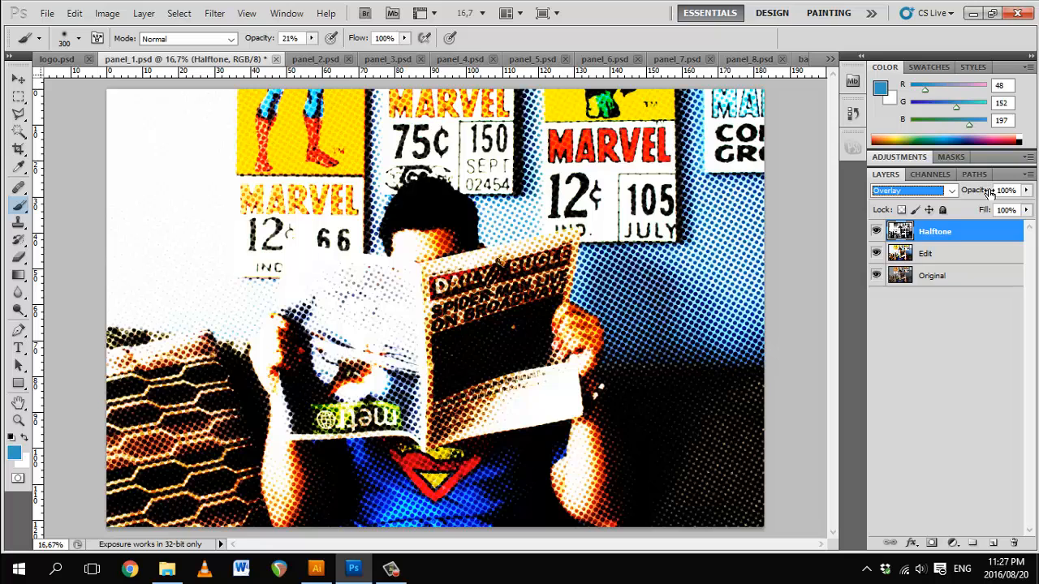
drag(985, 192, 937, 209)
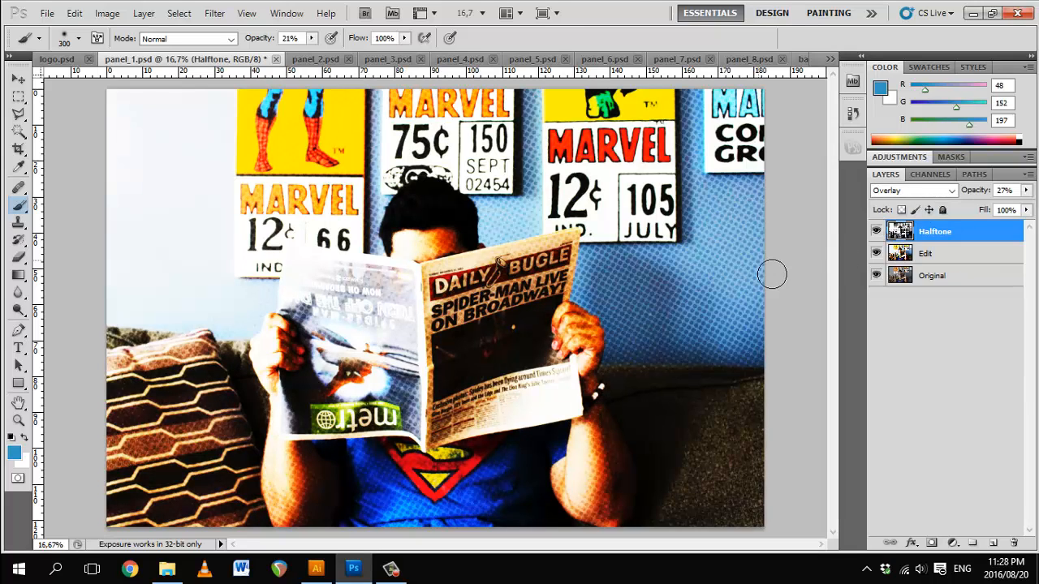
Step: Duplicate the Edit layer, desaturate the copy and hide the Halftone layer
key(z)
alt+click(506, 274)
key(v)
drag(941, 256, 992, 542)
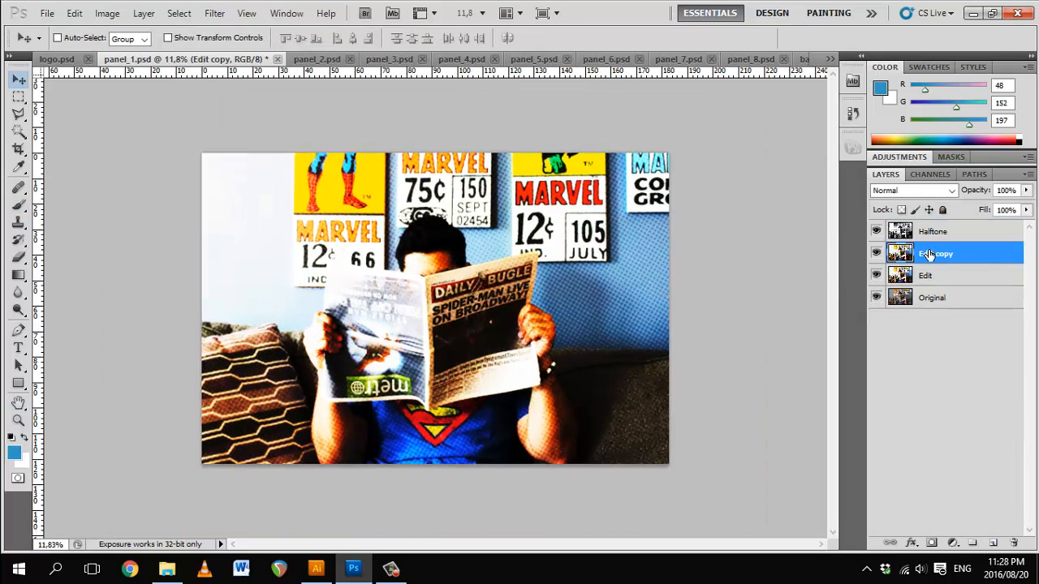
key(ctrl+shift+u)
click(876, 231)
Step: Try Color Halftone on the Edit copy layer with a 50-pixel maximum radius and all screen angles at 50, undoing it again
click(214, 13)
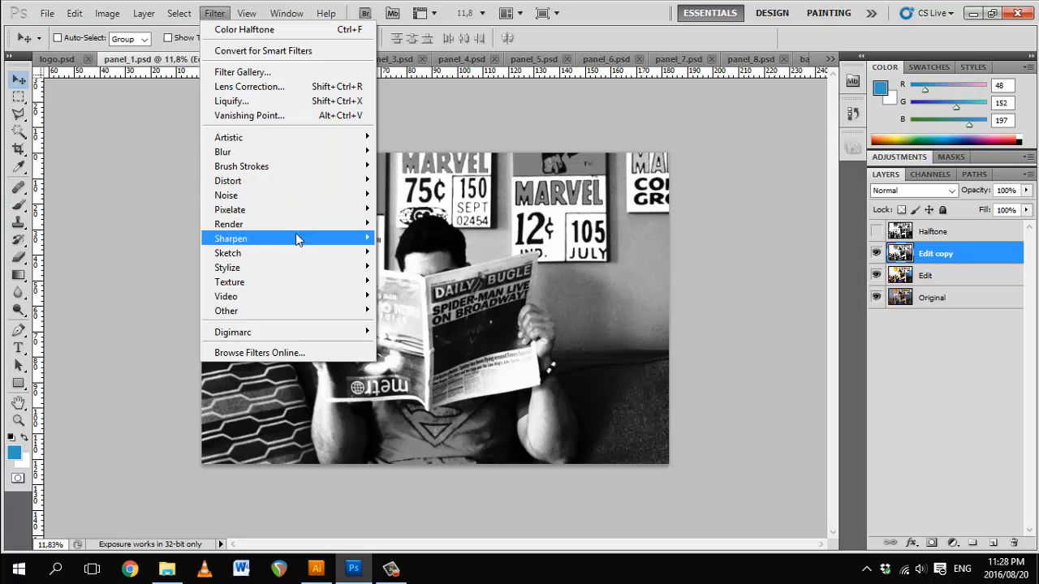
mouse_move(292, 215)
click(414, 209)
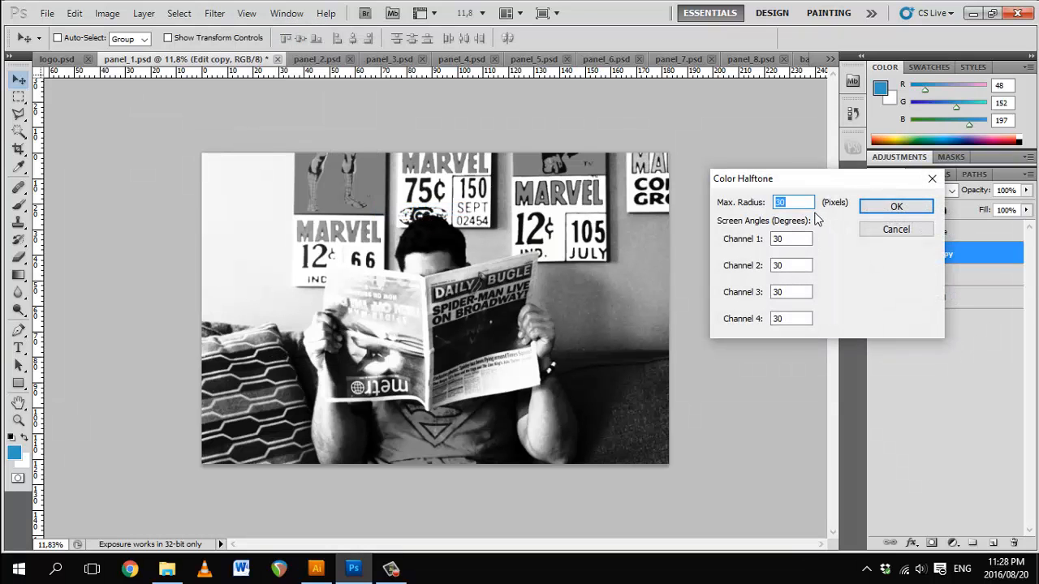
text(50)
key(Tab)
text(50)
key(Tab)
text(50)
key(Tab)
text(5)
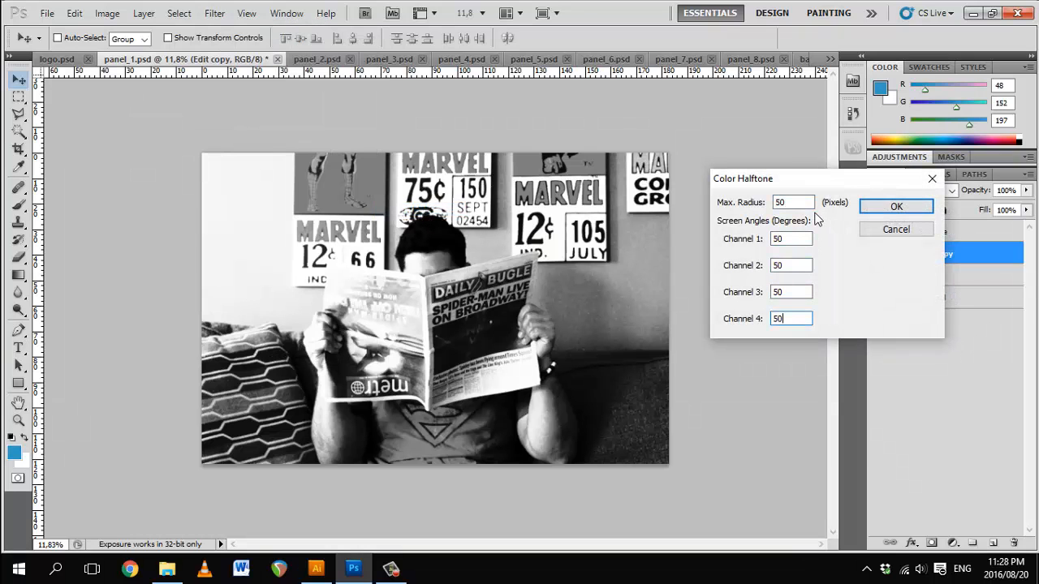
click(893, 206)
key(ctrl+z)
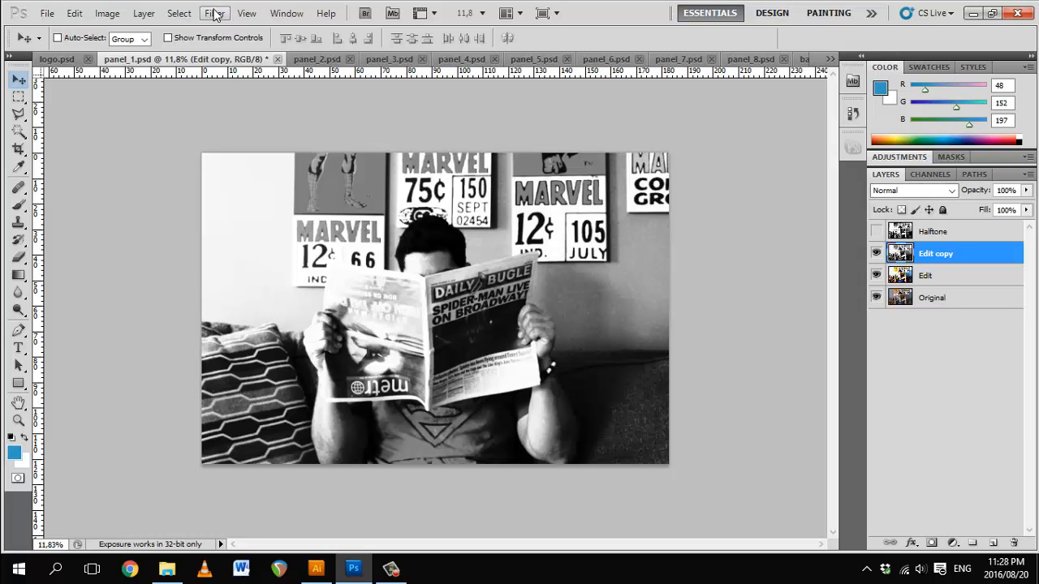
Step: Apply Color Halftone to the Edit copy layer with a maximum radius of 70 pixels
click(214, 13)
click(413, 209)
key(Tab)
key(Tab)
key(Tab)
key(Tab)
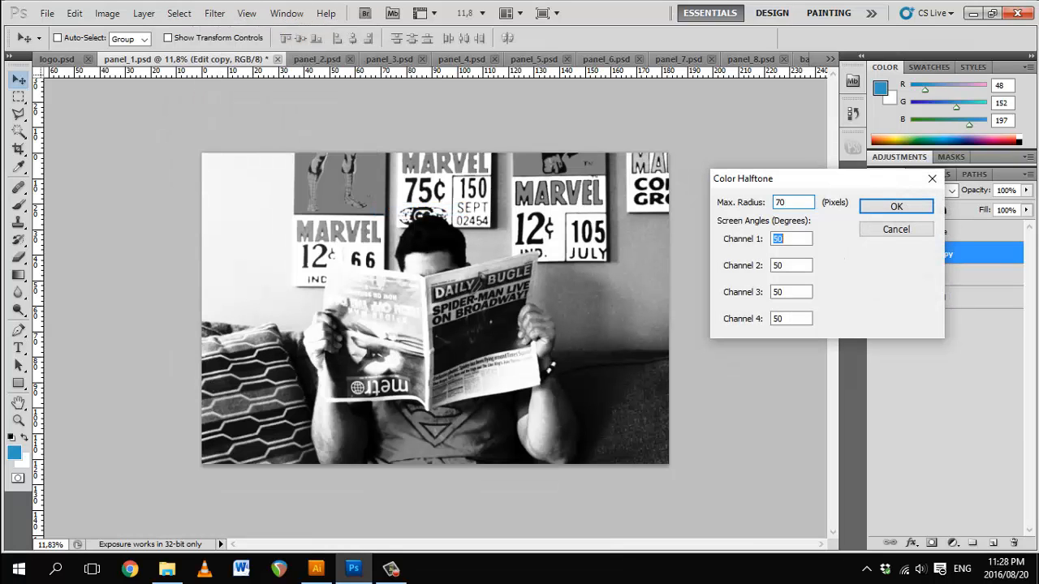
key(Return)
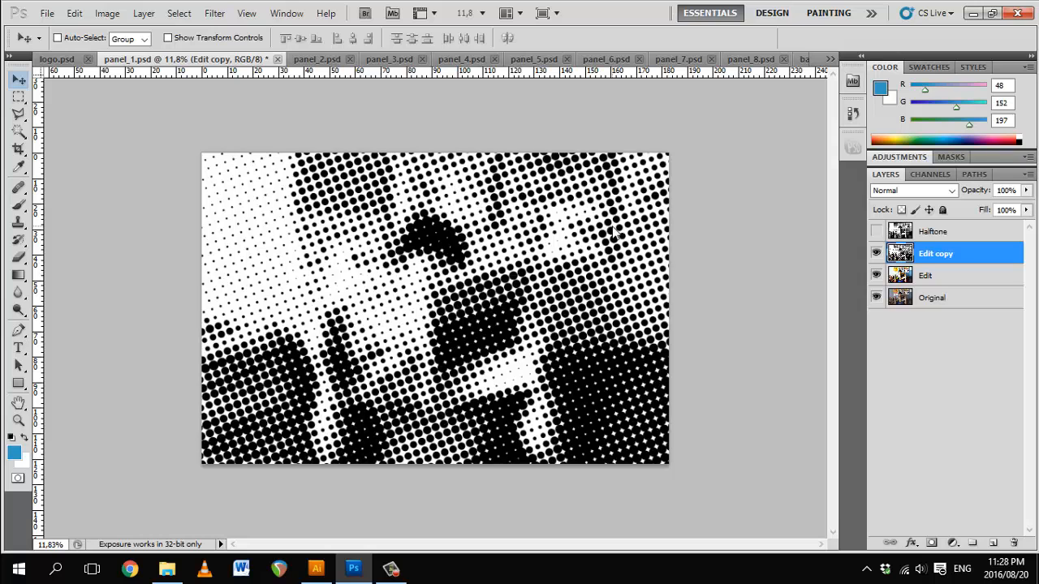
Step: Set the Edit copy layer's blending mode to Overlay and its opacity to 20%
click(909, 189)
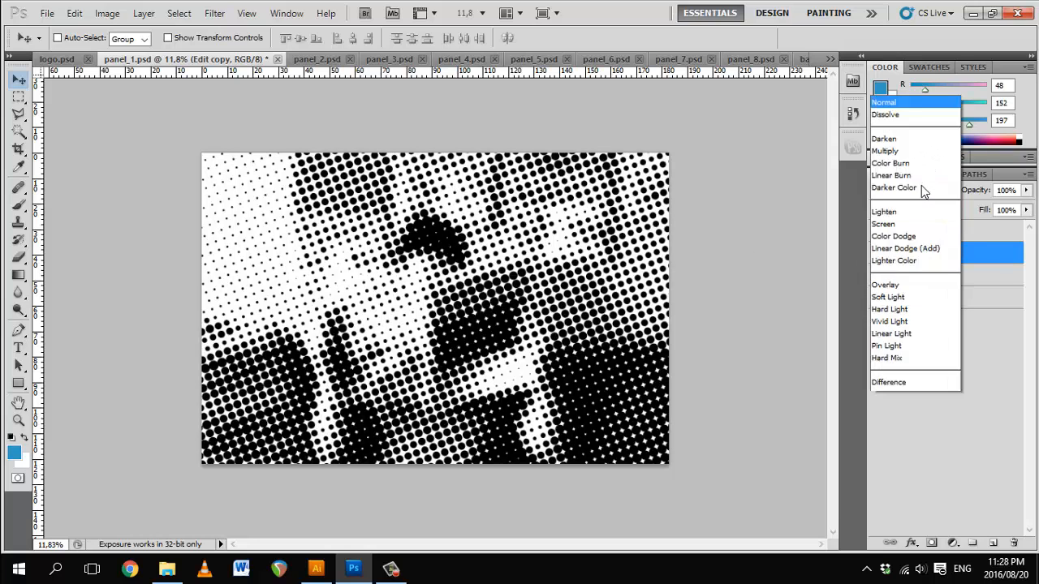
click(921, 190)
key(2)
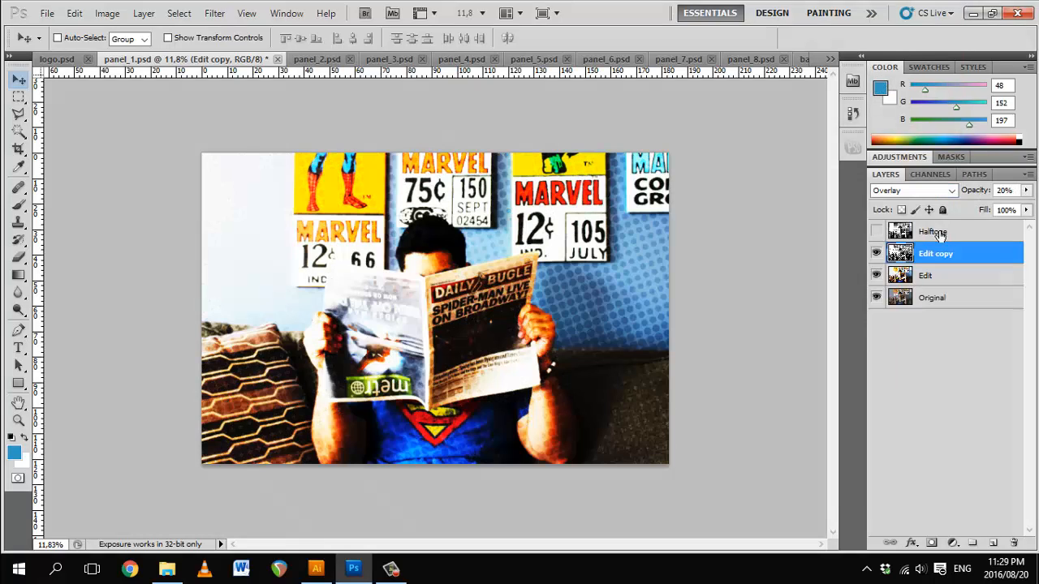
Step: Delete the old hidden Halftone layer and rename the Edit copy layer to Halftone
drag(940, 235, 1013, 543)
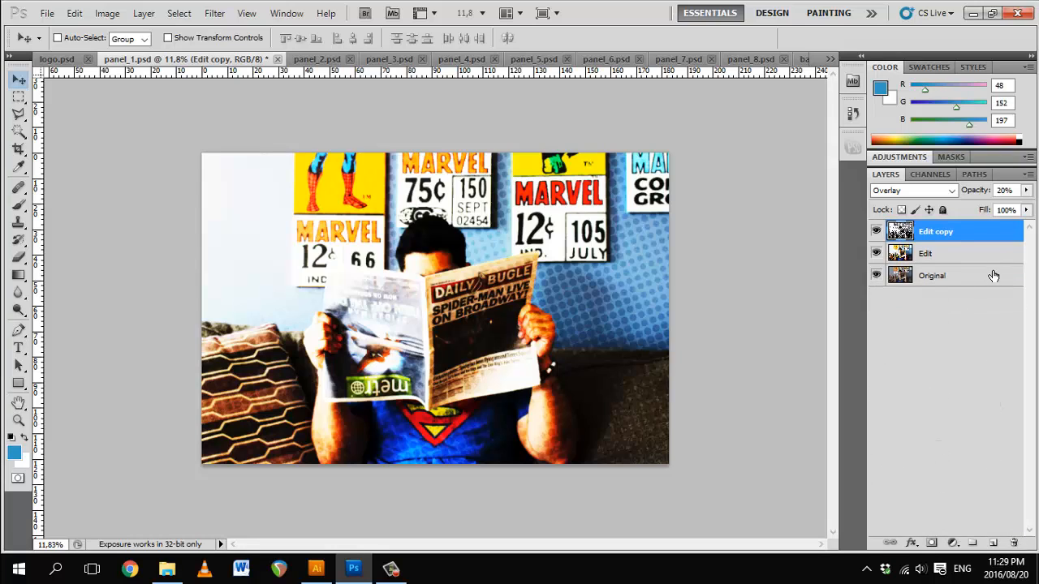
double_click(930, 234)
text(Halftone)
click(786, 361)
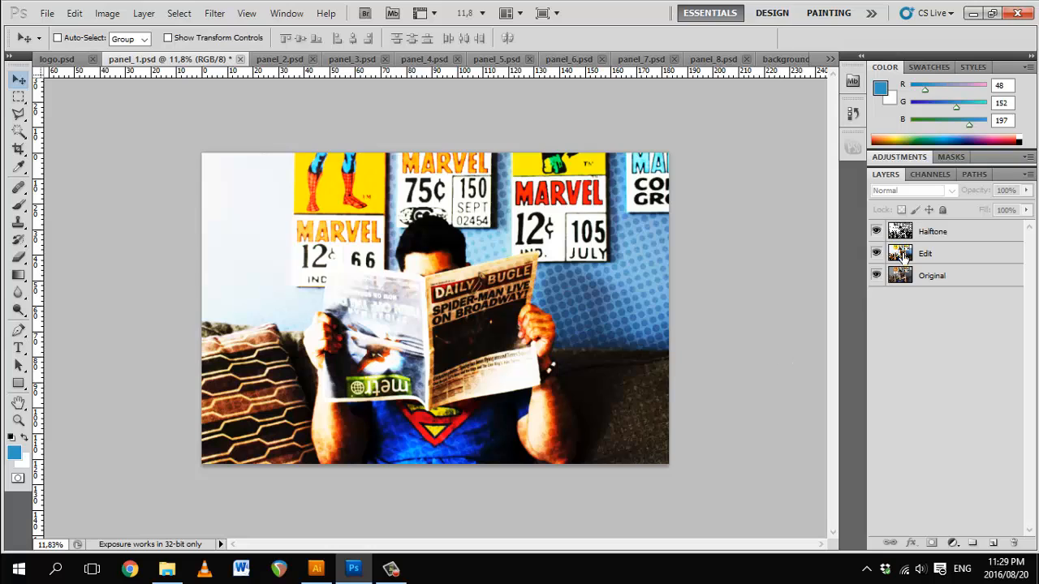
Step: Toggle the visibility of the Halftone and Edit layers to compare the comic look with the original photo
drag(876, 232, 876, 253)
click(876, 253)
click(876, 231)
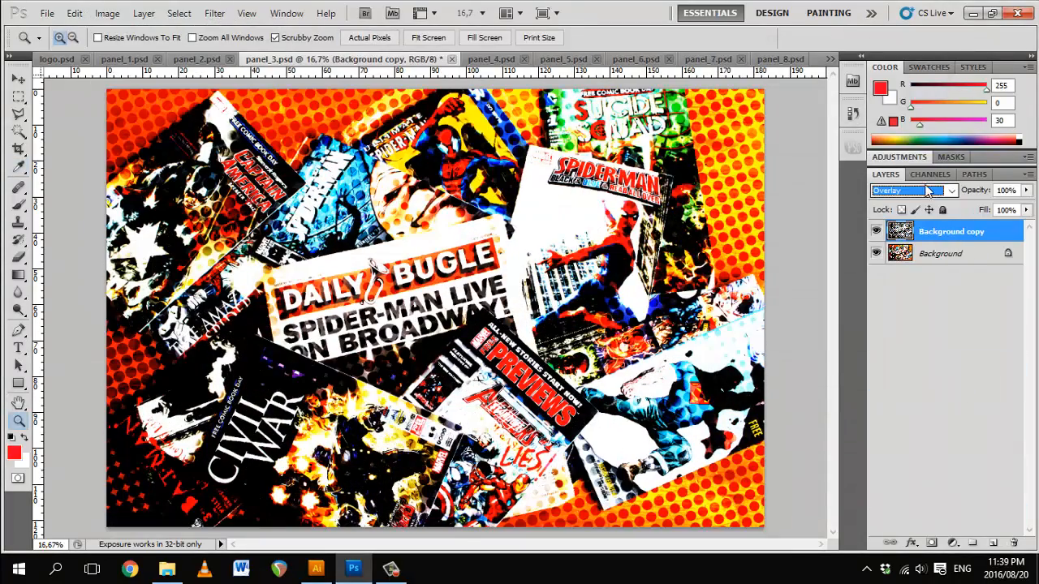
Step: Soften the halftone dots over the comic covers on panel_3.psd's Background copy layer with a 1100-pixel eraser, starting at 72% opacity and reducing it to 44%
key(e)
drag(297, 37, 308, 37)
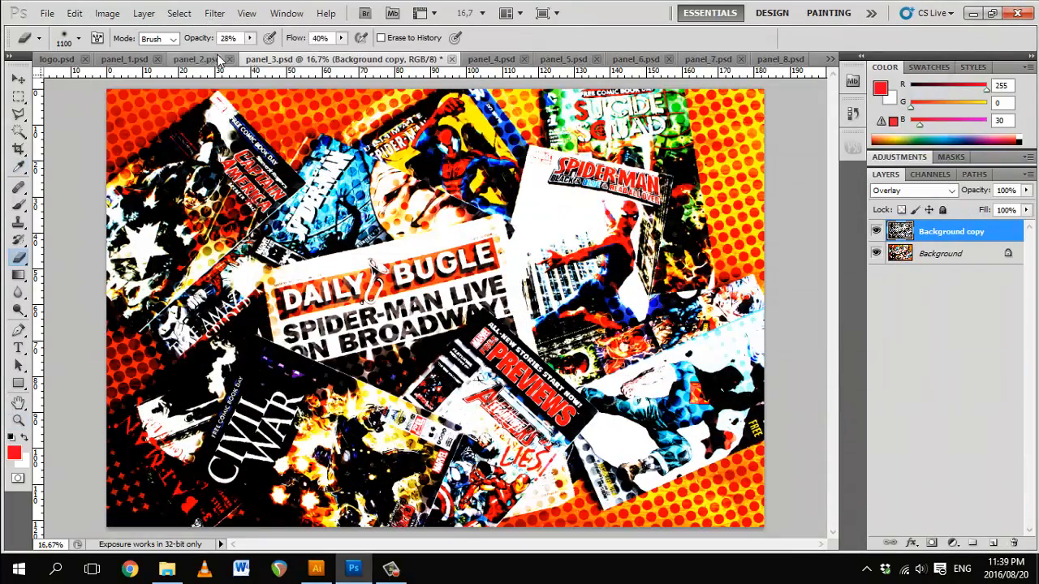
drag(206, 39, 228, 43)
mouse_move(454, 371)
mouse_down()
mouse_move(358, 361)
mouse_move(465, 356)
mouse_up()
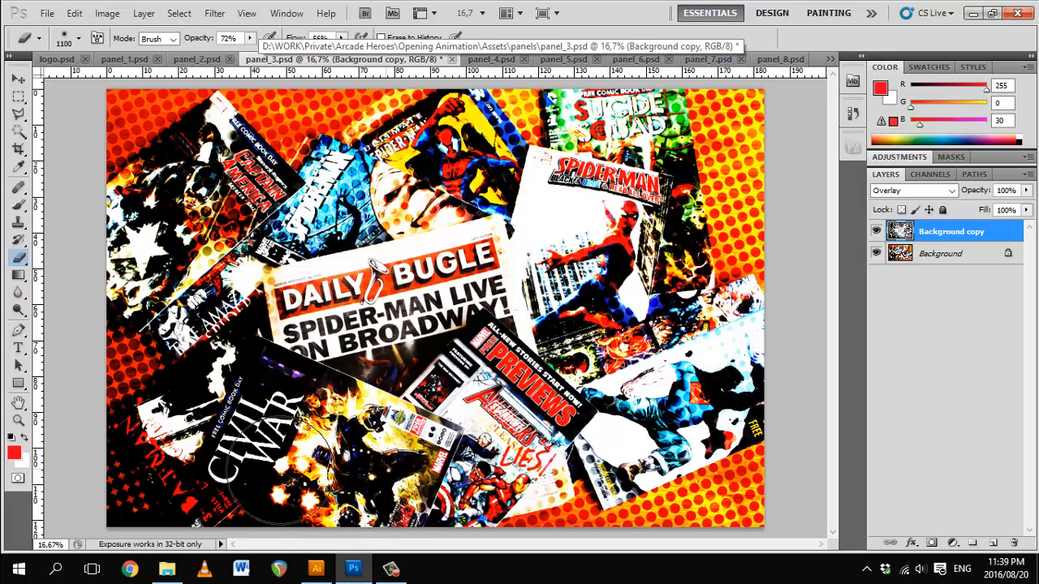
mouse_move(300, 438)
mouse_down()
mouse_move(325, 336)
mouse_move(434, 440)
mouse_move(444, 344)
mouse_move(434, 332)
mouse_move(565, 347)
mouse_move(585, 381)
mouse_move(616, 292)
mouse_move(682, 243)
mouse_move(685, 365)
mouse_move(657, 439)
mouse_move(770, 445)
mouse_up()
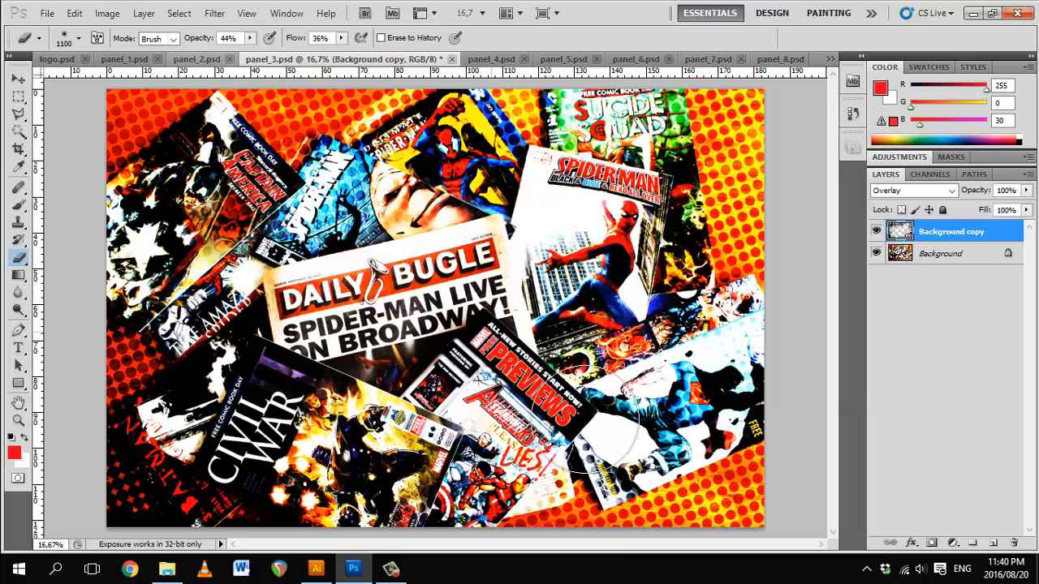
mouse_move(585, 420)
mouse_down()
mouse_move(619, 488)
mouse_move(784, 571)
mouse_move(105, 482)
mouse_move(319, 179)
mouse_up()
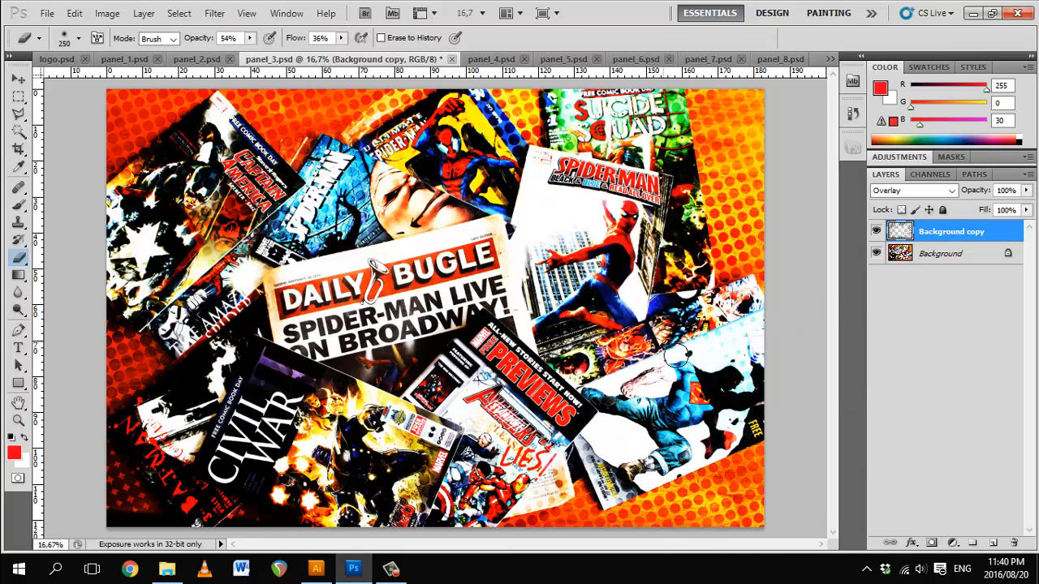
Step: In panel_2.psd, soften the Halftone layer's dots over the wall and newspaper with a 400-pixel eraser at 51% opacity and 33% flow
click(198, 59)
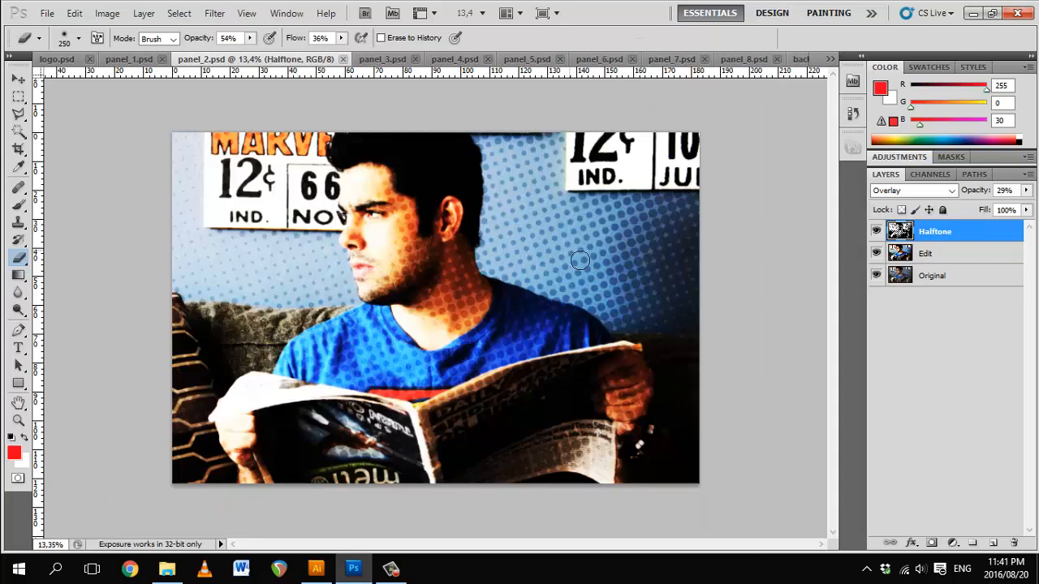
drag(302, 42, 296, 42)
mouse_move(641, 212)
mouse_down()
mouse_move(628, 224)
mouse_move(541, 167)
mouse_up()
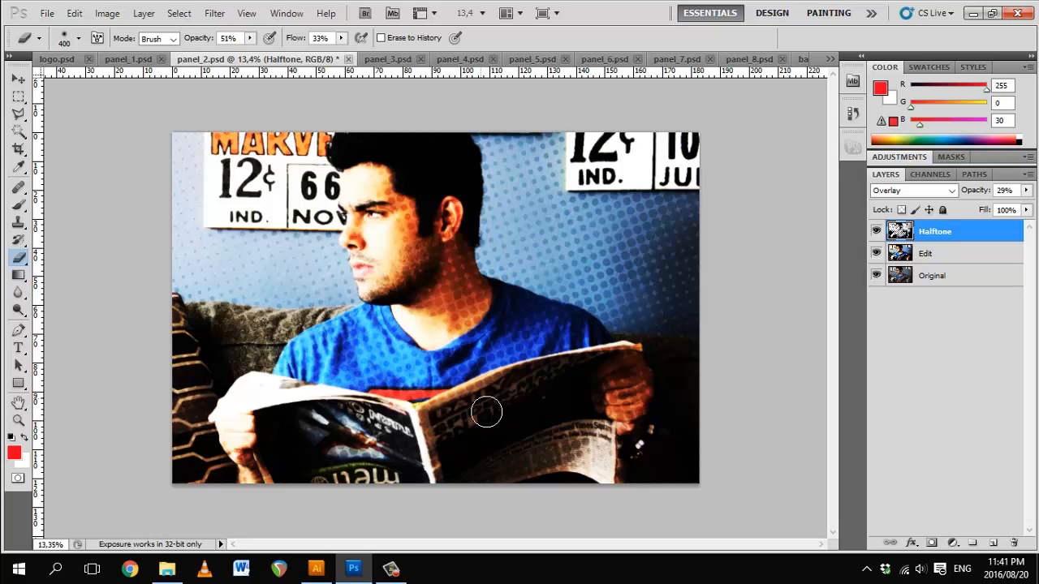
drag(486, 411, 456, 423)
drag(294, 39, 297, 39)
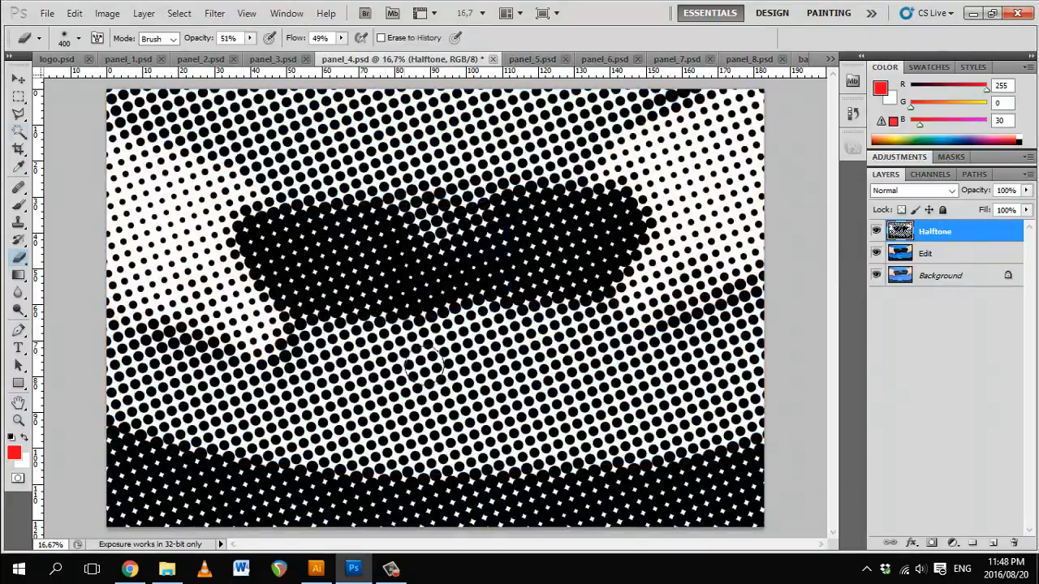
click(18, 168)
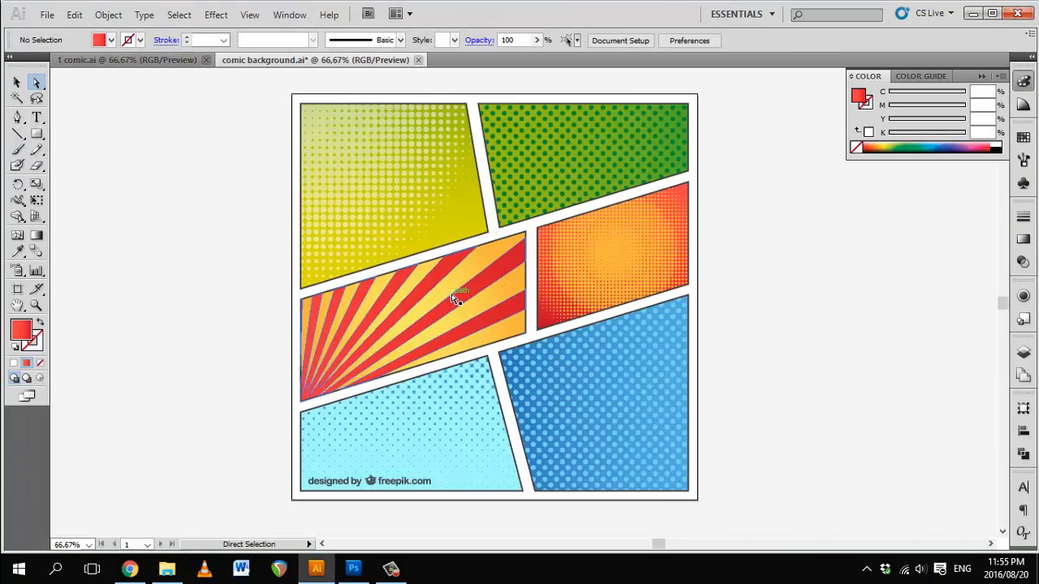
Step: In Illustrator, try moving the red sunburst path out of its panel in comic background.ai, then undo the move
drag(462, 298, 243, 278)
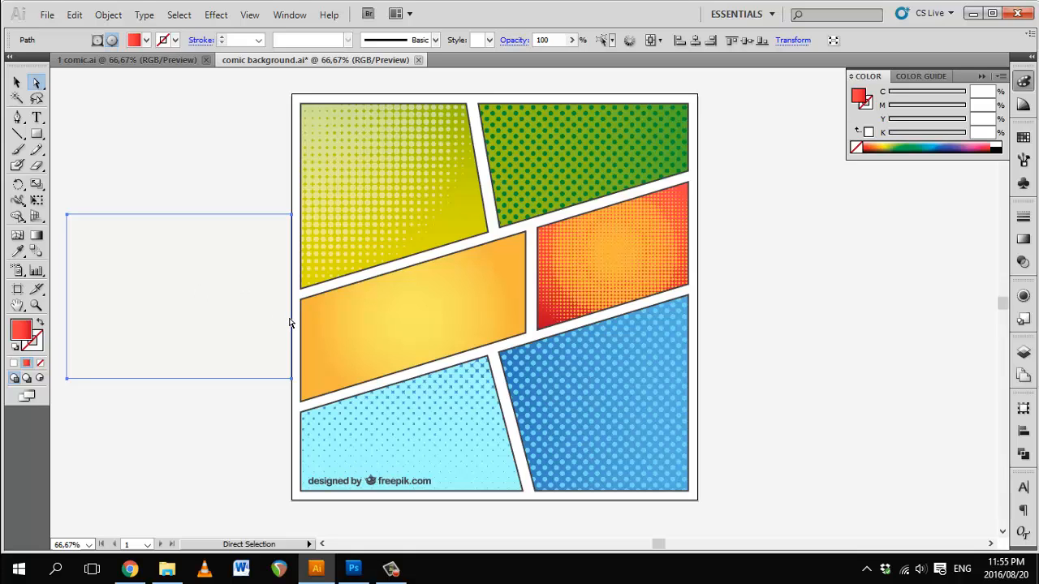
key(ctrl+z)
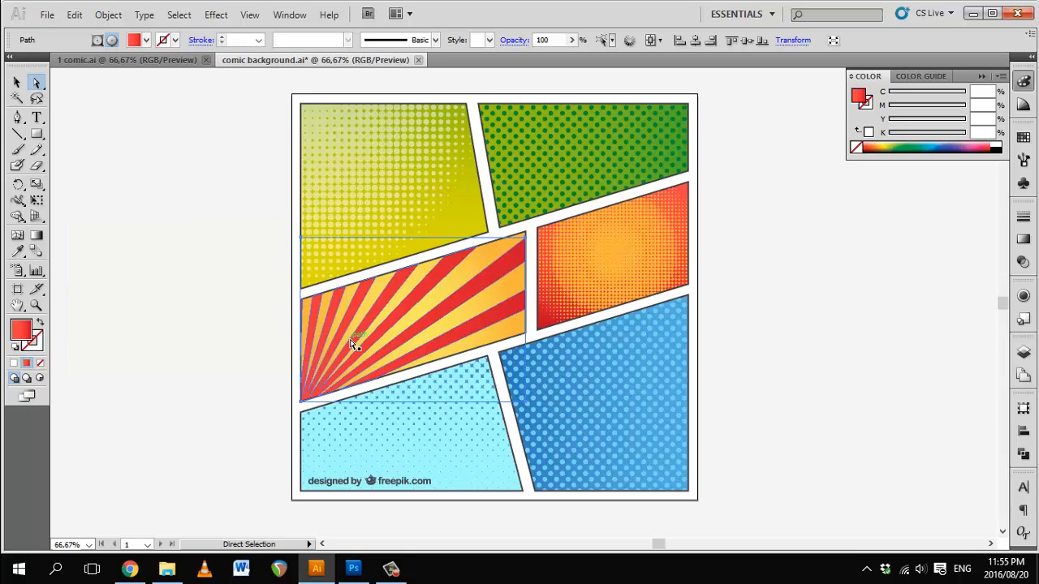
Step: Release the clipping mask around the whole comic background artwork and deselect everything
key(v)
click(218, 366)
click(311, 320)
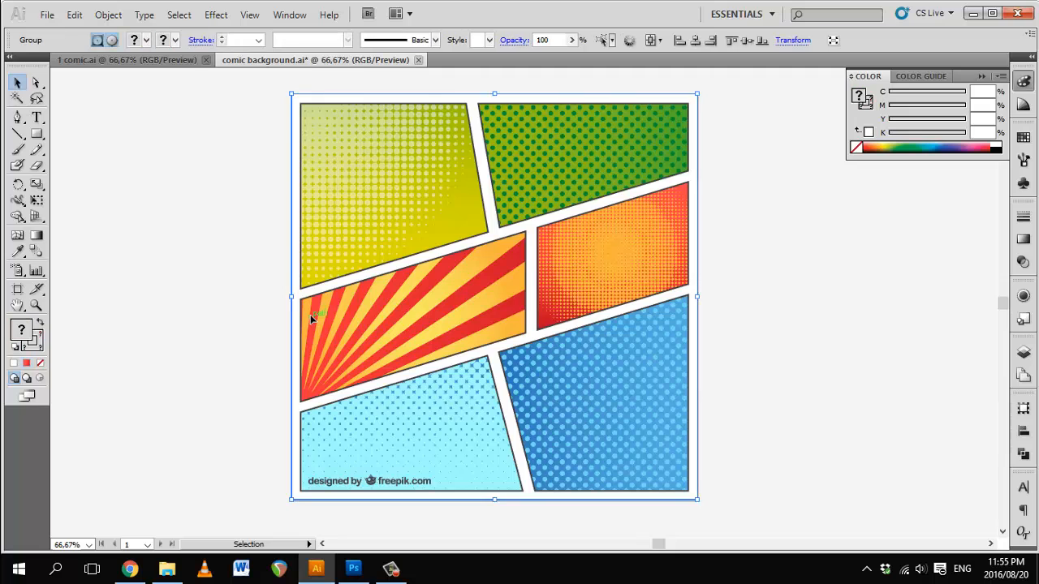
right_click(306, 312)
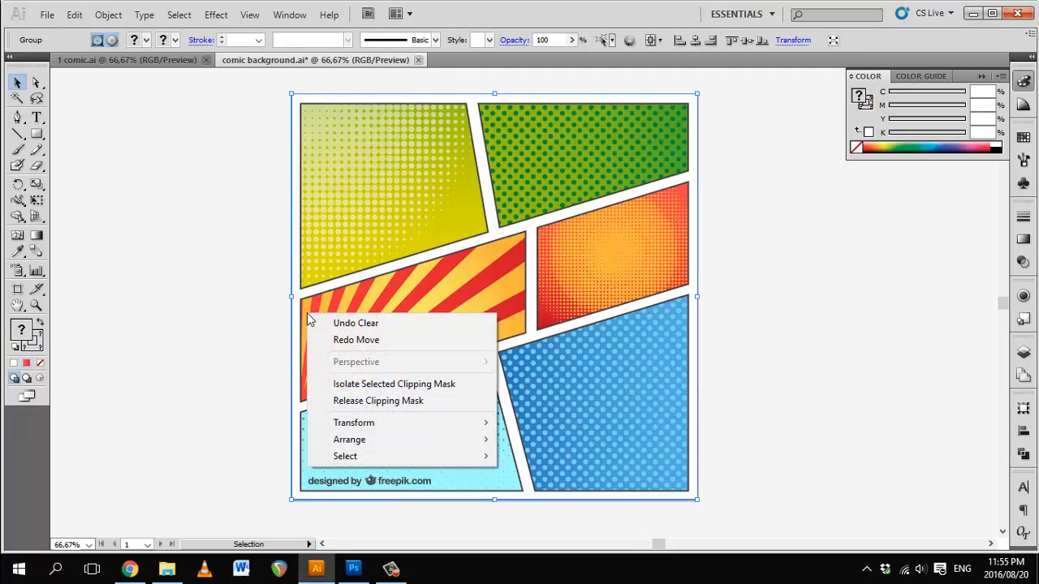
click(348, 399)
click(188, 366)
Step: Shift the red sunburst group slightly within the artwork and release its clipping mask
drag(303, 350, 359, 360)
right_click(357, 311)
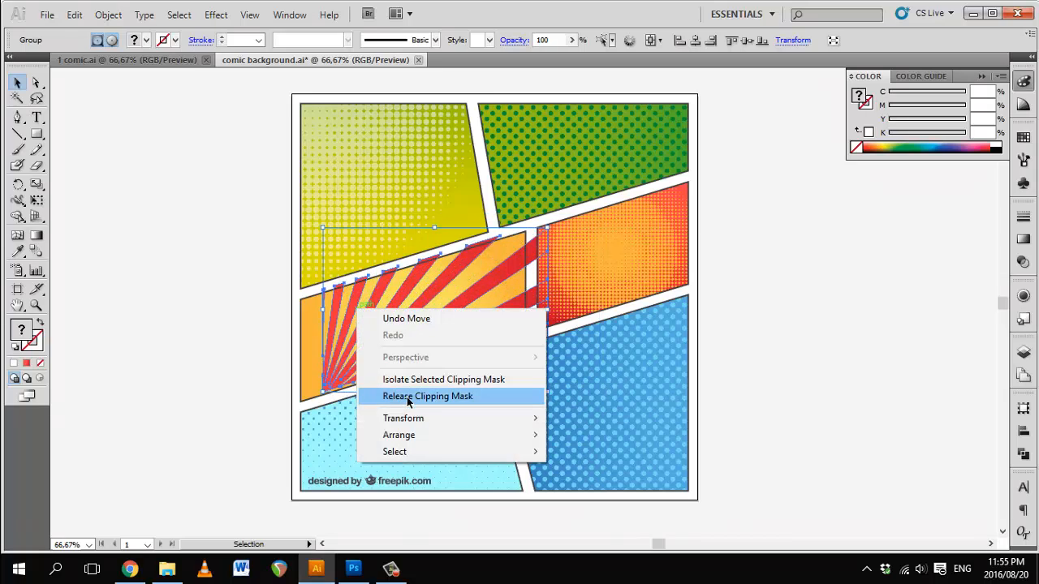
click(408, 397)
click(192, 380)
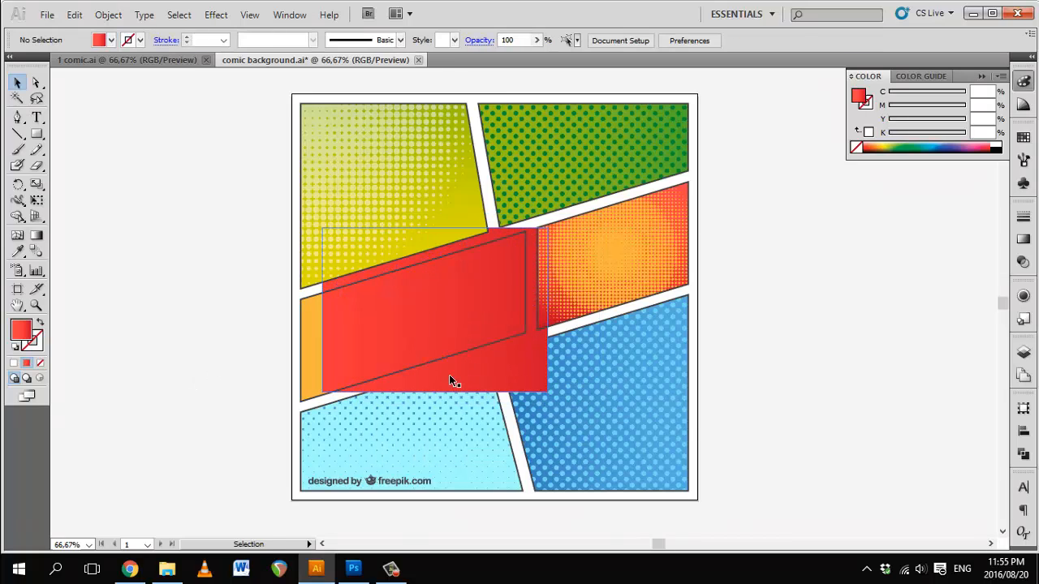
Step: Try moving the red gradient rectangle away from the sunburst rays, then undo the move
drag(448, 374, 693, 410)
key(ctrl+z)
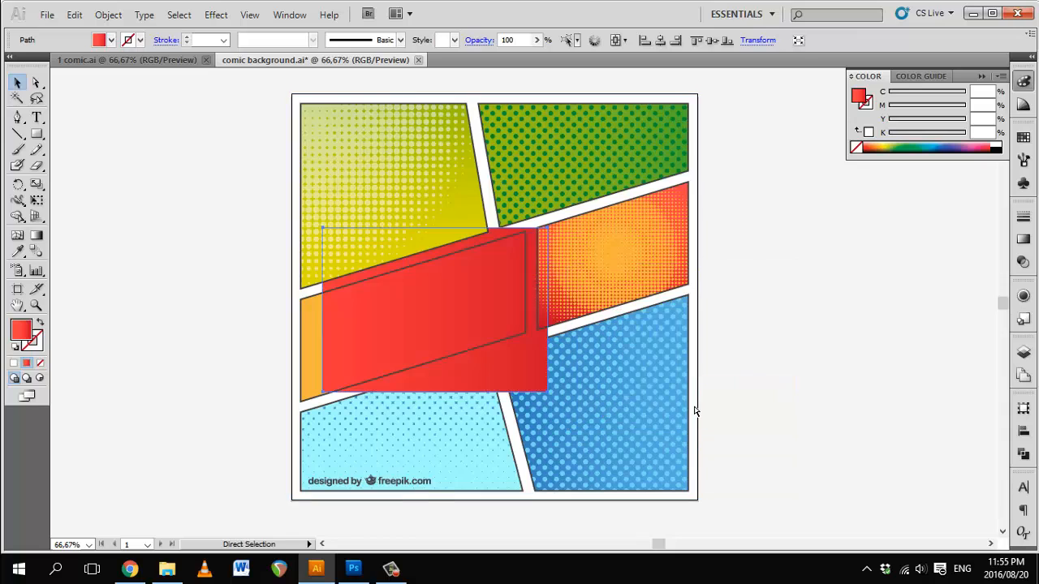
Step: Copy the sunburst's ray outlines and paste them as a path into panel_5.psd in Photoshop
click(368, 355)
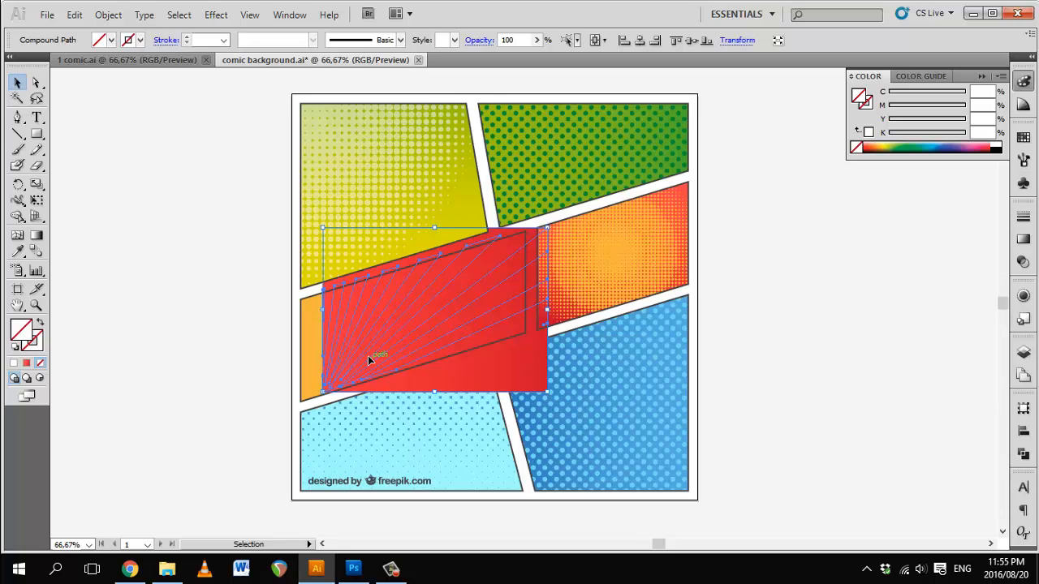
key(a)
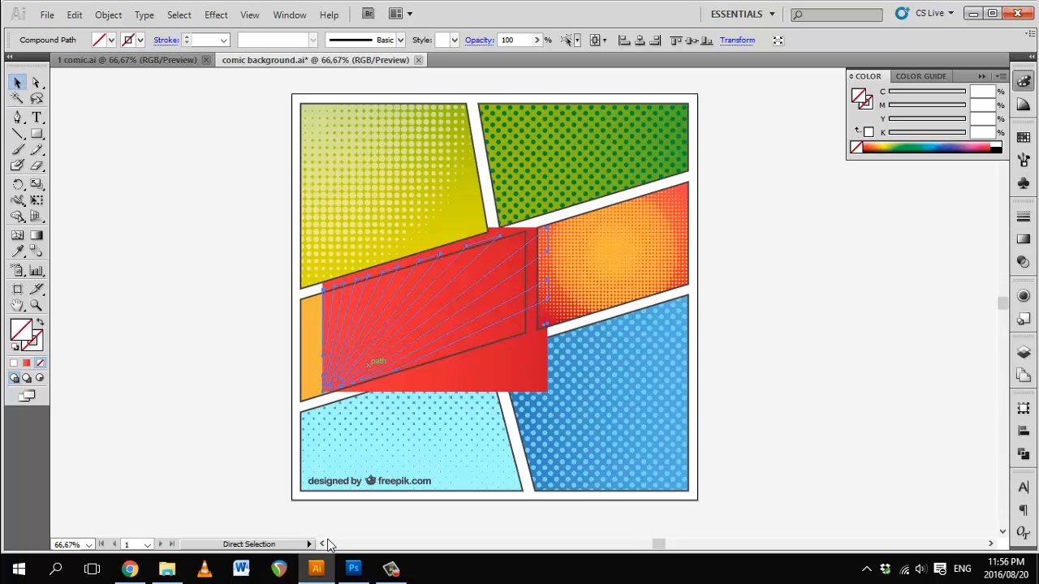
click(353, 568)
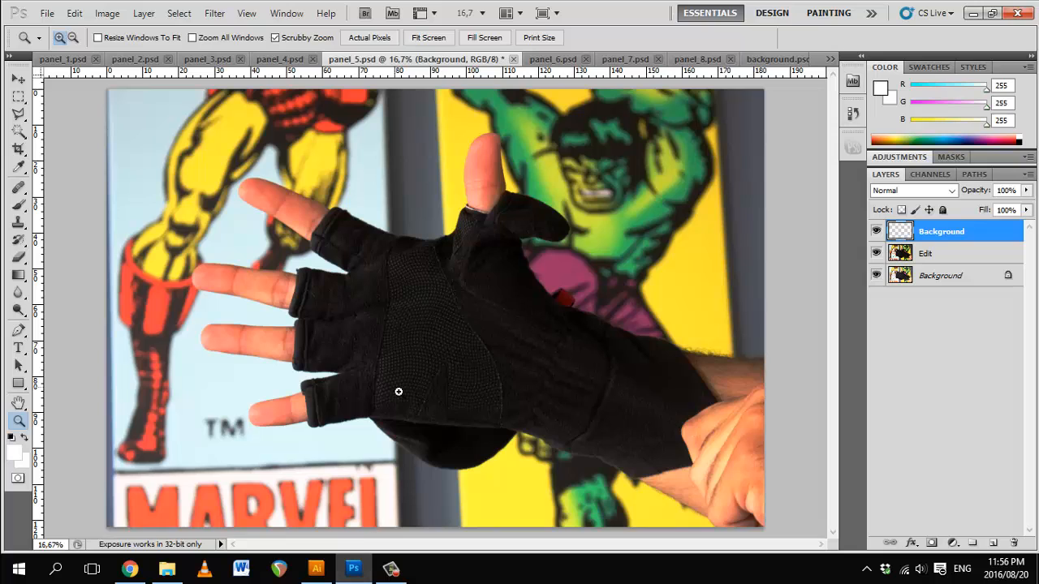
key(ctrl+v)
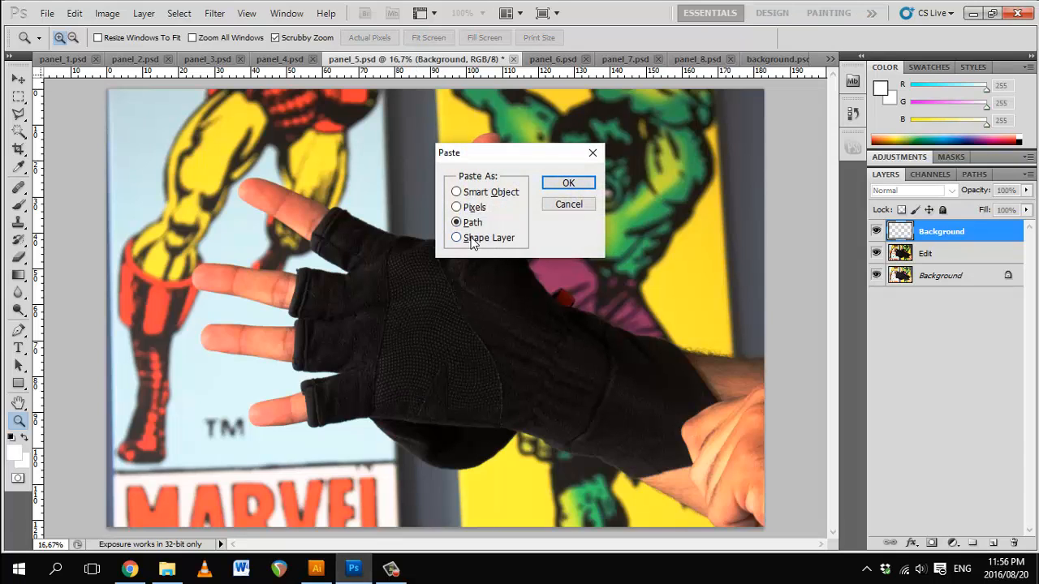
click(567, 183)
Step: Enlarge, rotate and reposition the pasted ray path so the rays spread across the whole photo
key(ctrl+t)
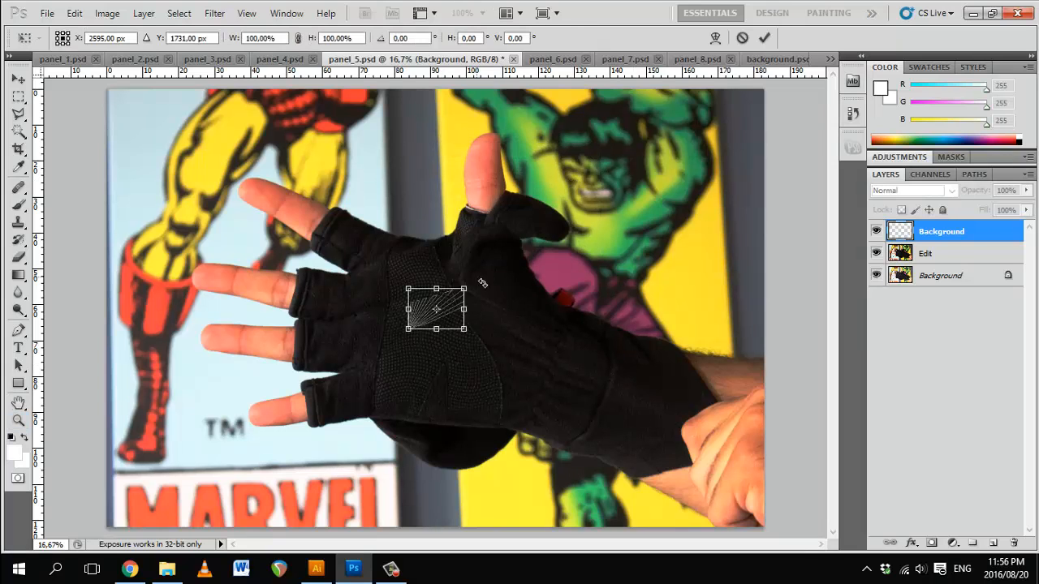
drag(484, 281, 500, 258)
drag(466, 326, 816, 480)
drag(489, 446, 412, 272)
drag(367, 394, 249, 502)
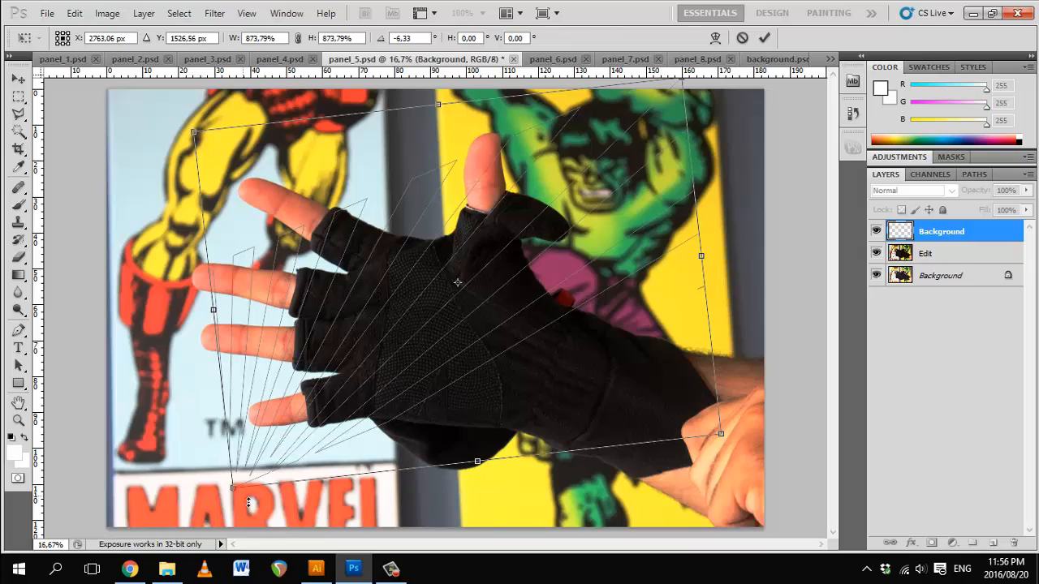
drag(722, 436, 890, 492)
drag(484, 426, 492, 371)
key(Return)
Step: Rotate the ray path further counterclockwise so the rays fan upward from below the photo's lower left corner
key(z)
key(ctrl+t)
drag(692, 115, 583, 109)
key(Return)
key(v)
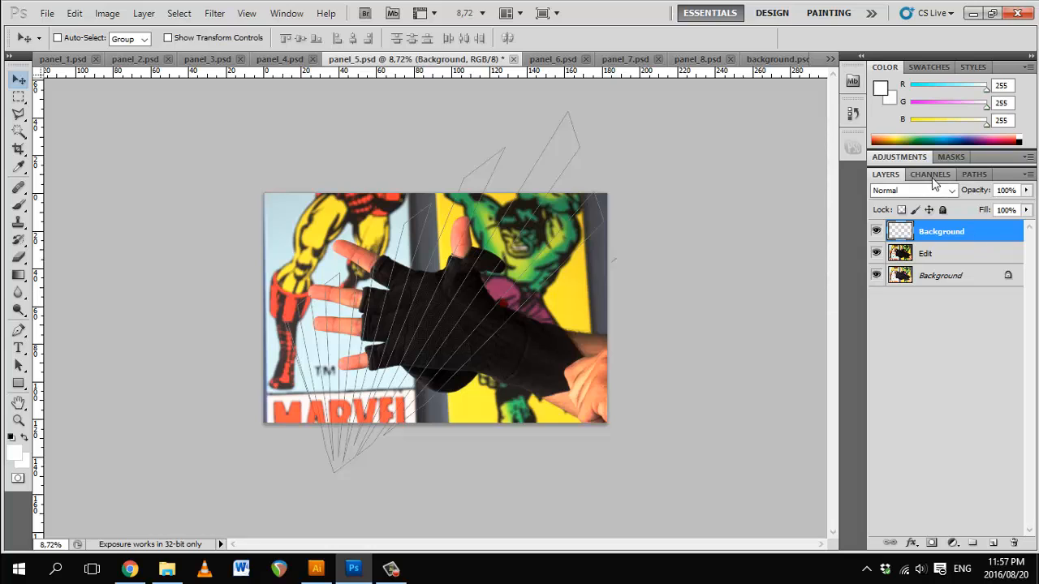
Step: Load the Work Path as a selection and return to the empty top Background layer
click(972, 175)
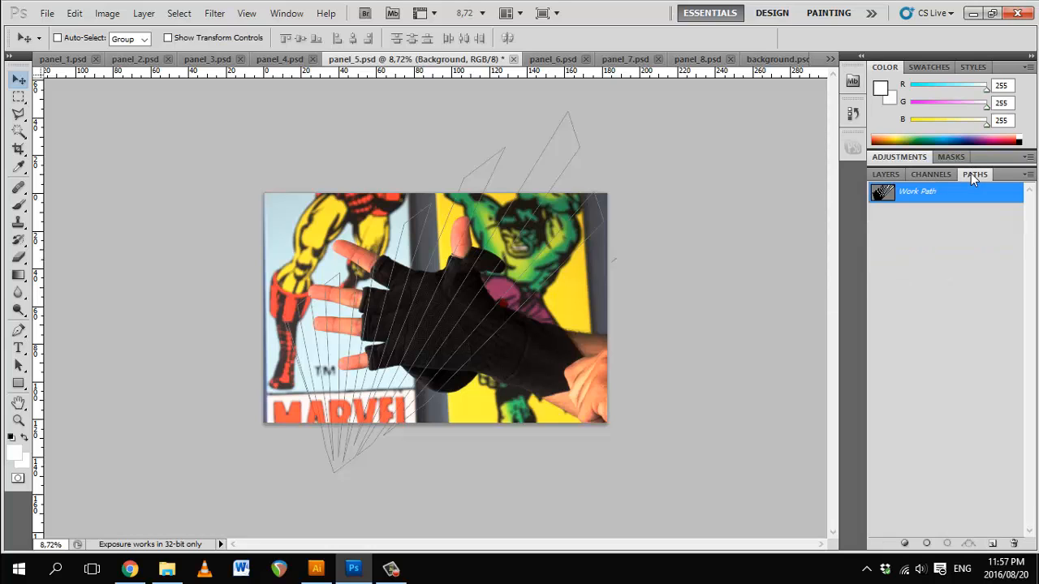
ctrl+click(895, 198)
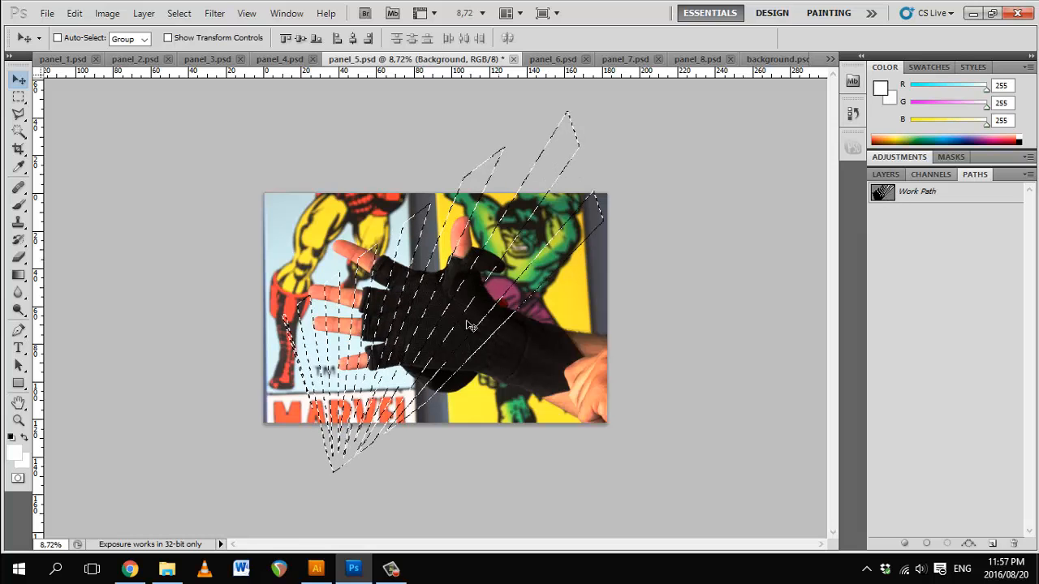
click(883, 174)
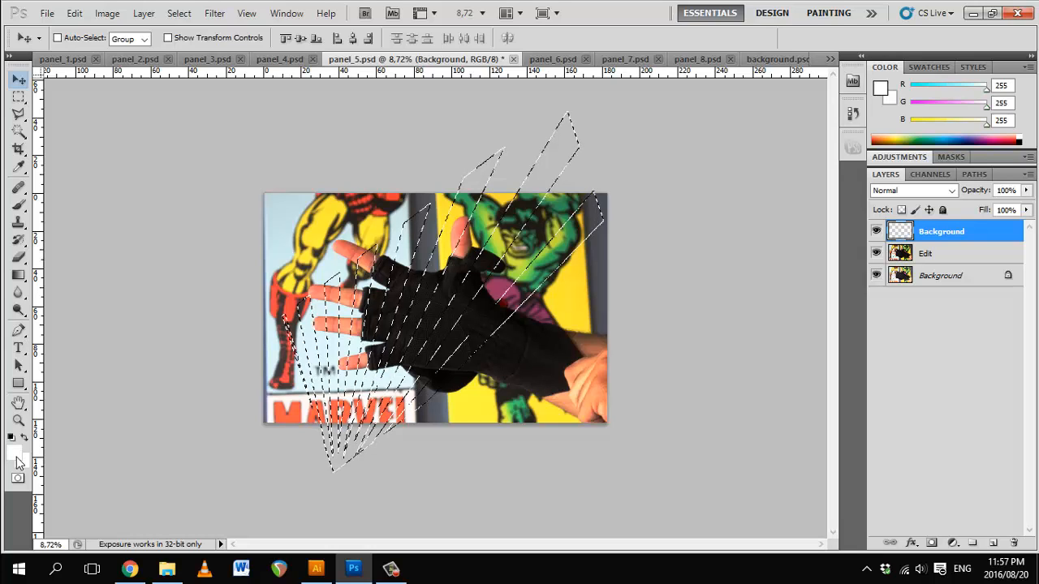
Step: Choose pure red (ff0000), swap it to the background color and fill the ray selection with it on the top Background layer
click(17, 457)
click(475, 213)
drag(475, 213, 562, 113)
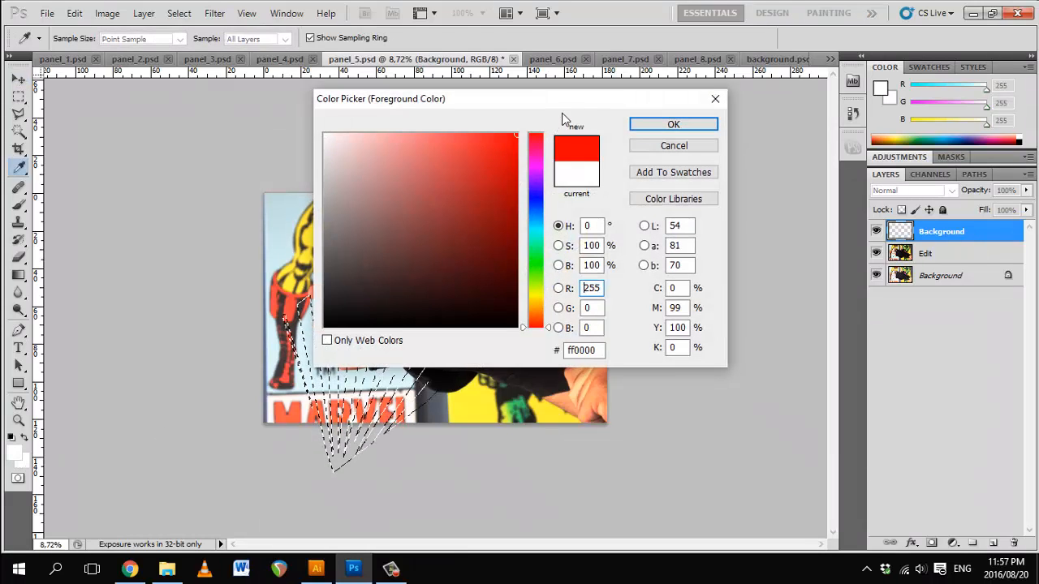
click(673, 124)
key(v)
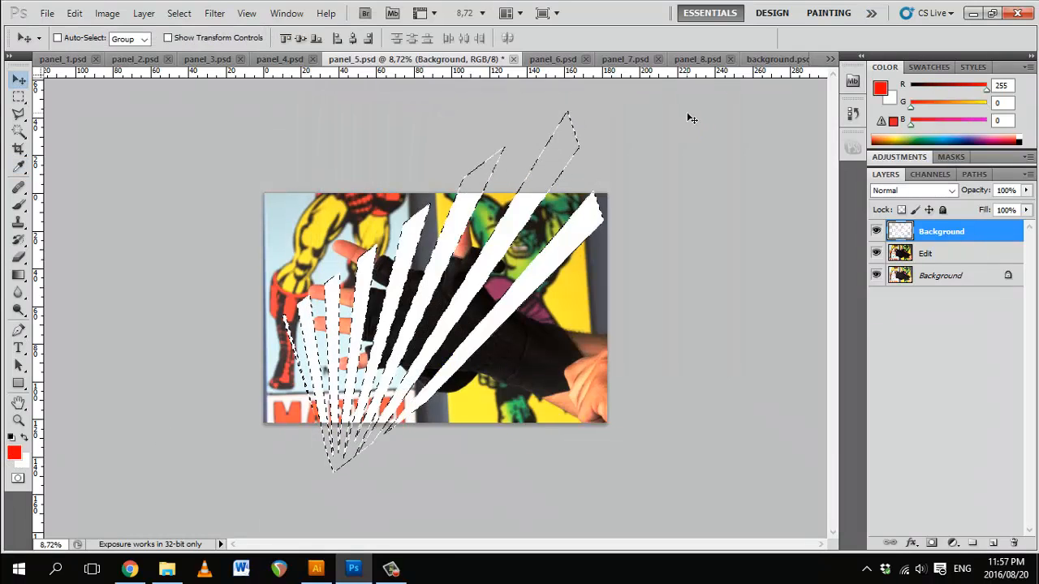
key(x)
key(ctrl+BackSpace)
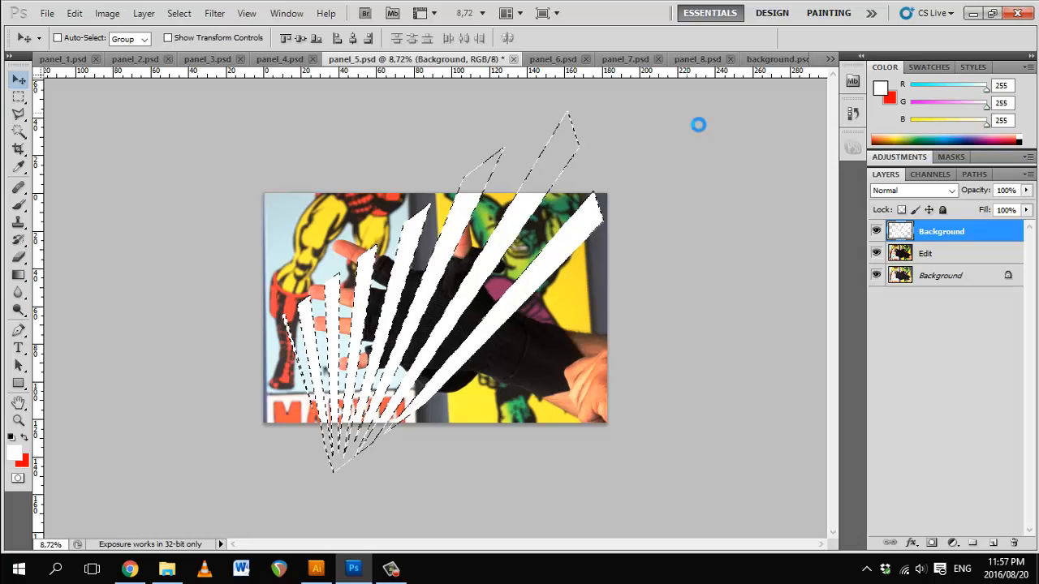
Step: Try Overlay on the red rays' Background layer and settle on the Multiply blending mode
click(933, 193)
click(933, 192)
click(946, 195)
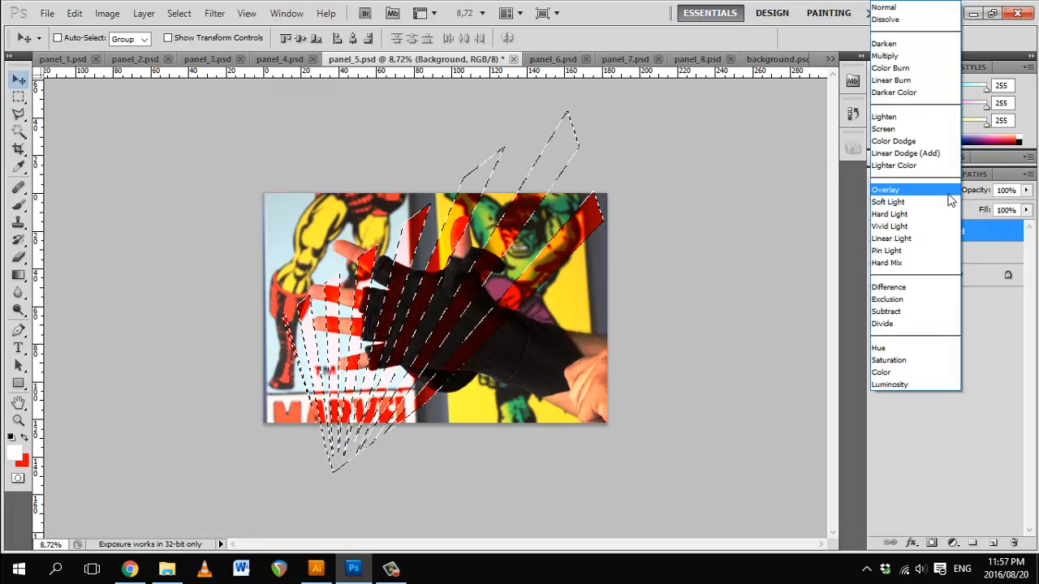
click(907, 58)
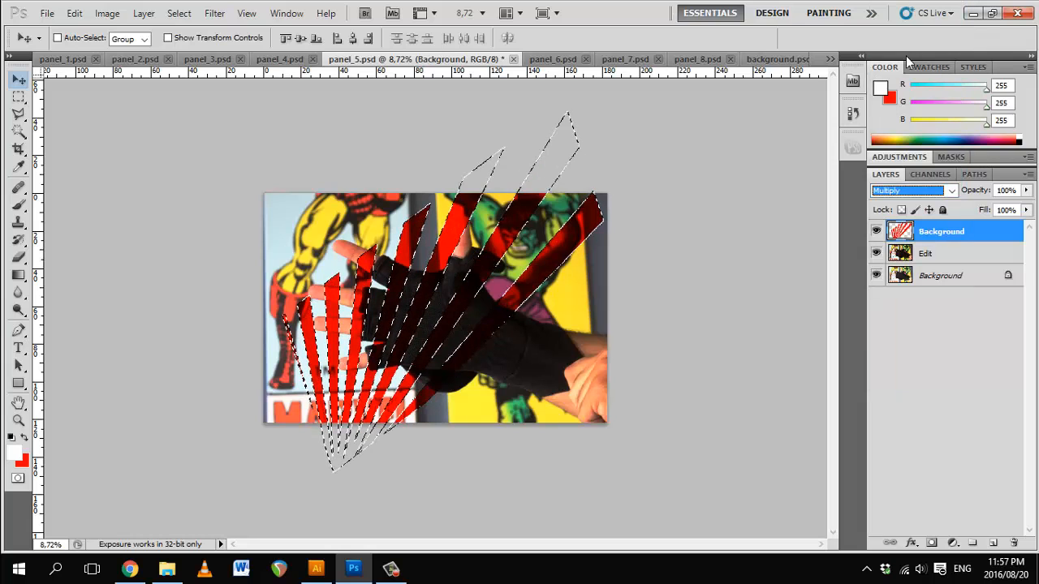
Step: Clear the selection and enlarge the ray path so the rays fan across the whole photo from below its lower edge
key(ctrl+d)
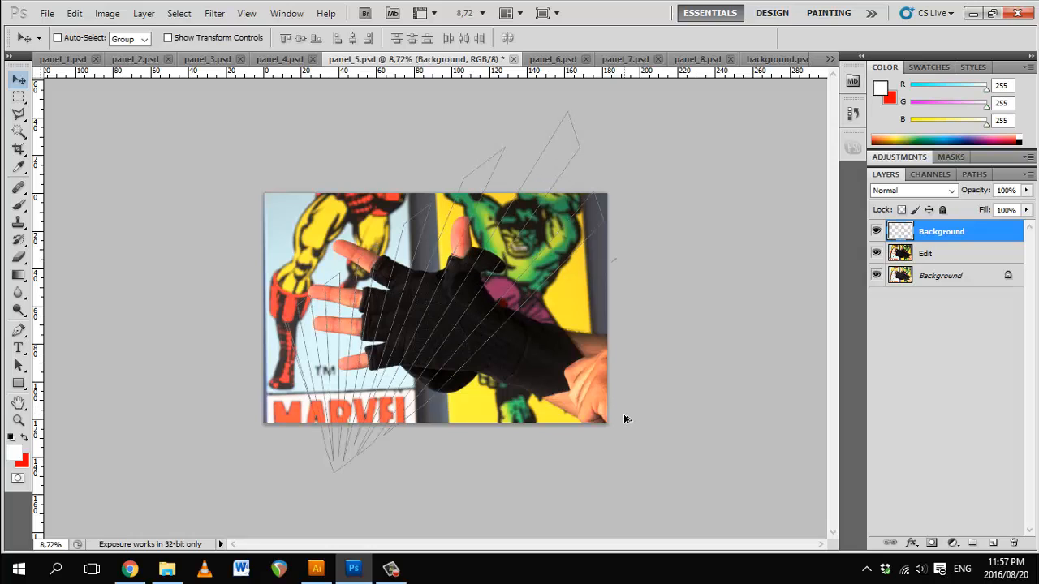
key(ctrl+t)
drag(614, 473, 693, 560)
drag(423, 458, 476, 415)
drag(746, 516, 830, 581)
drag(458, 472, 500, 443)
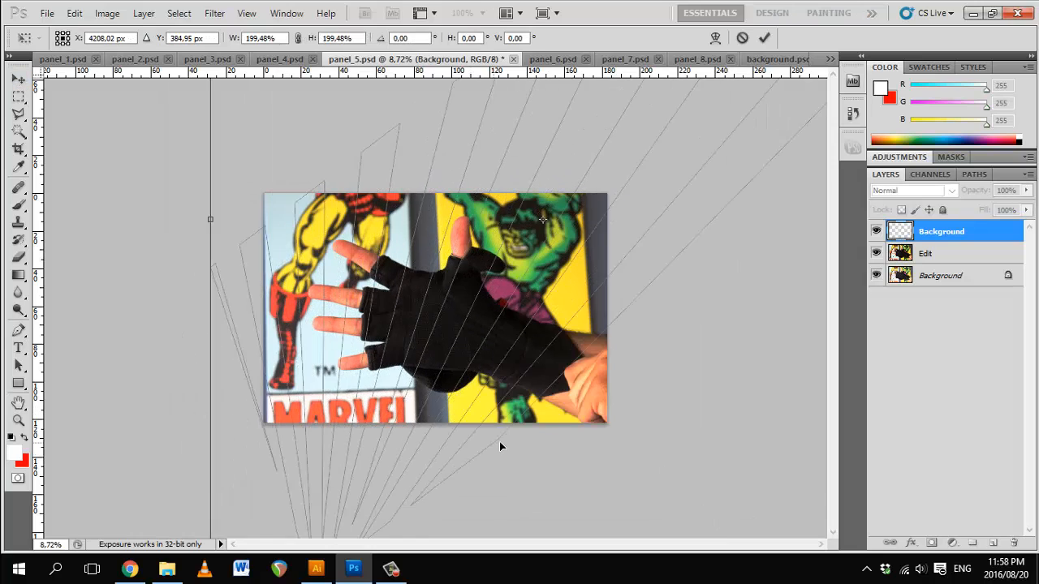
key(Return)
Step: Load the enlarged rays as a selection and fill it with white on the top Background layer
ctrl+click(899, 231)
key(x)
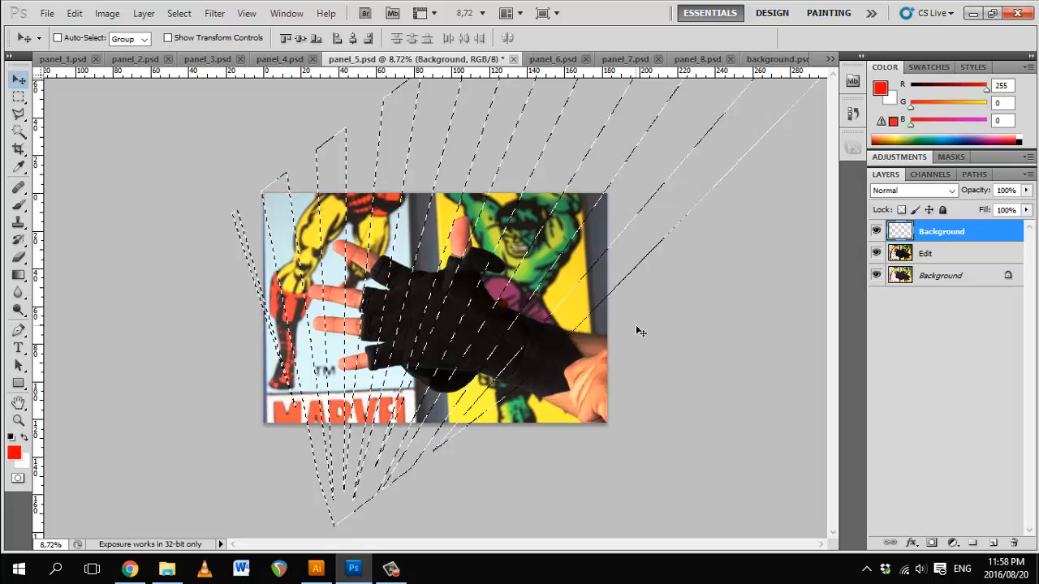
key(ctrl+BackSpace)
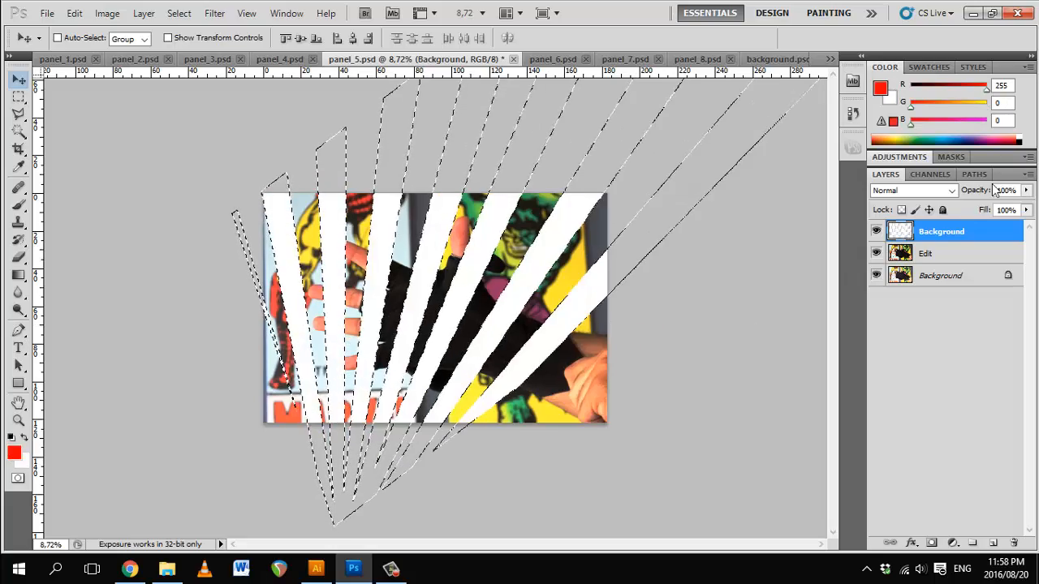
Step: Try the Linear Dodge (Add) blending mode on the white rays' Background layer
click(951, 190)
click(902, 79)
click(952, 190)
click(908, 264)
Step: Recolor the rays with grey a09c9c, set their layer to Linear Burn and deselect
click(22, 463)
click(329, 205)
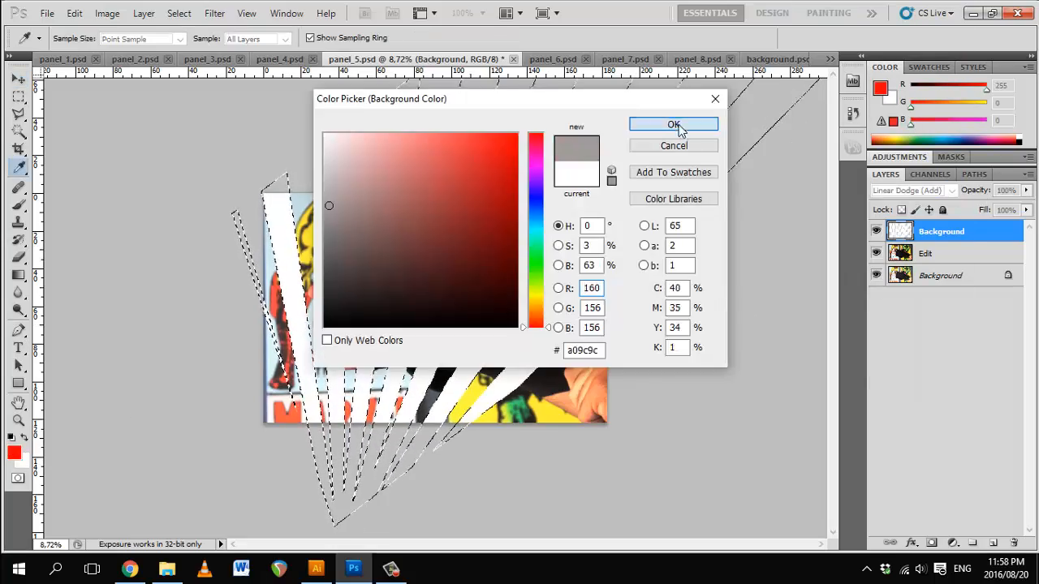
click(673, 125)
key(v)
click(952, 191)
click(908, 84)
key(ctrl+d)
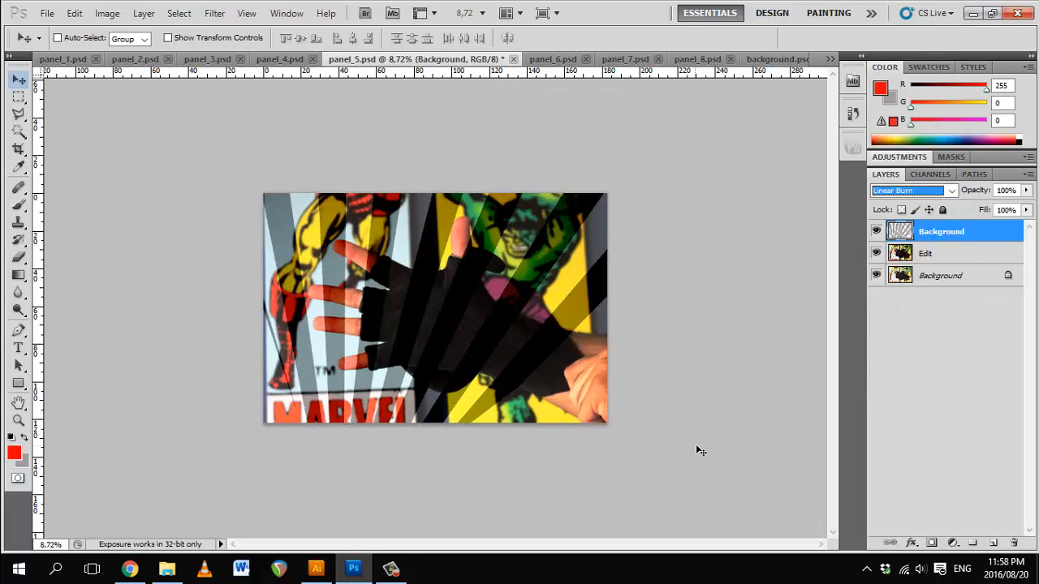
Step: Reselect the rays, fill them with pure red and lower their layer's opacity to 75%
ctrl+click(899, 231)
click(25, 438)
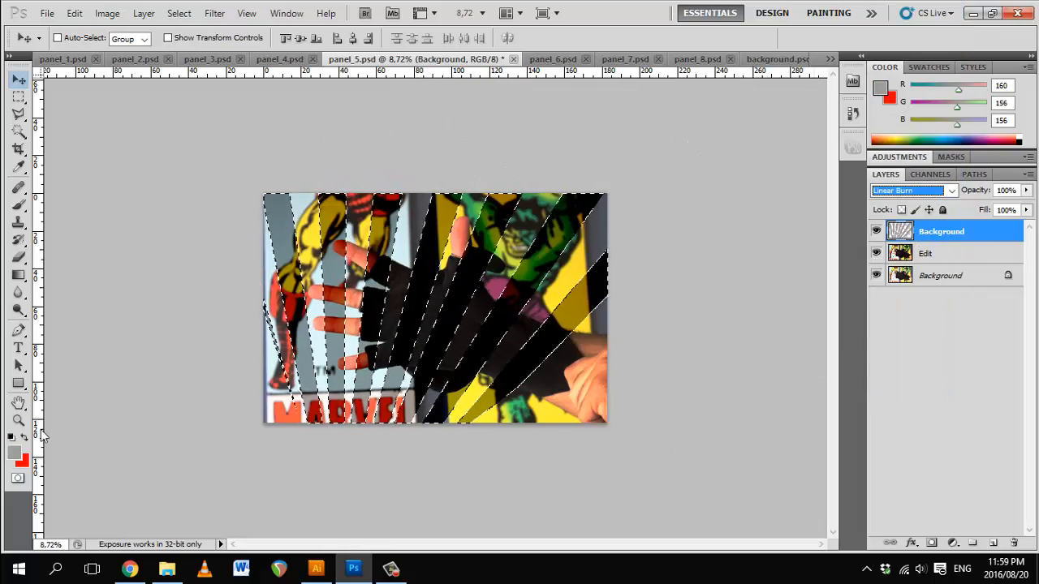
key(ctrl+BackSpace)
key(ctrl+d)
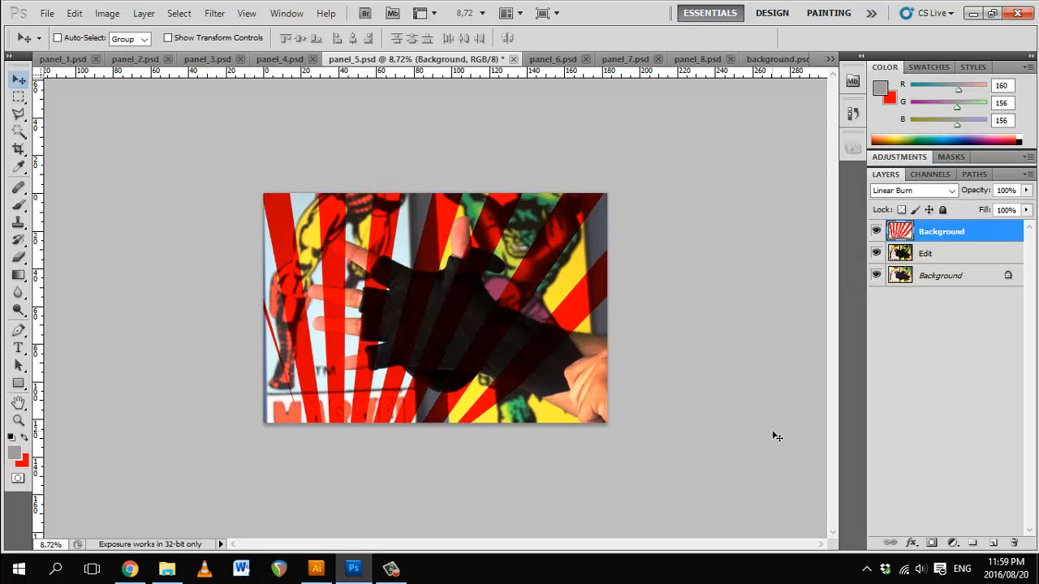
drag(982, 191, 962, 197)
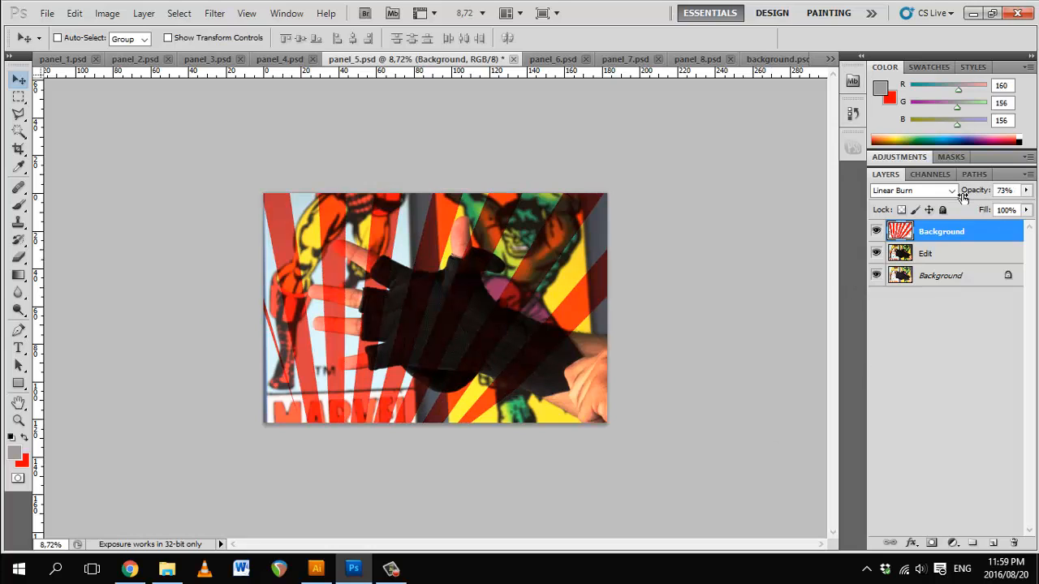
Step: Add a layer mask to the rays layer and paint black over the glove's cuff and the other hand to hide the rays
click(931, 543)
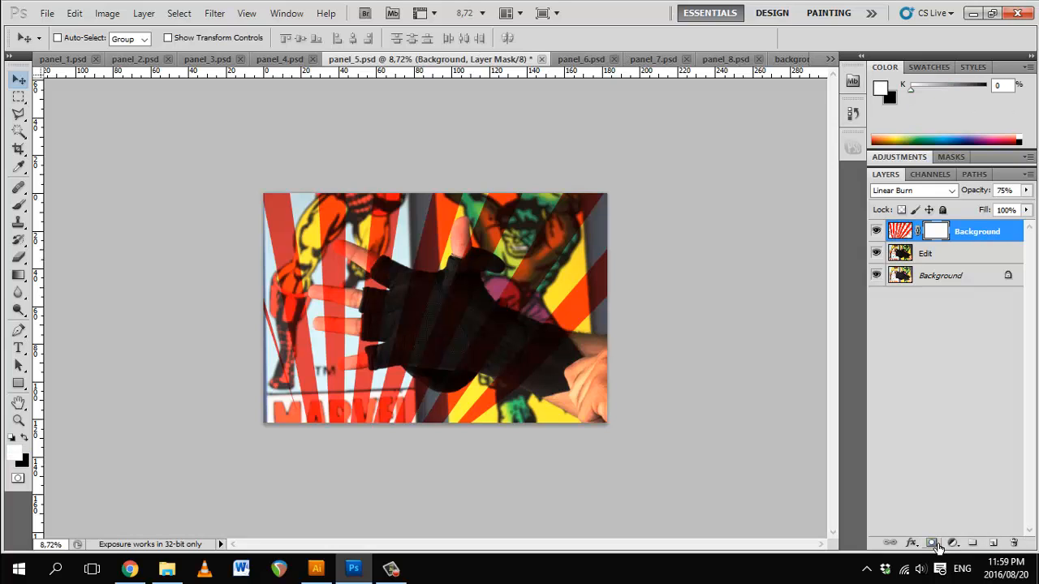
key(b)
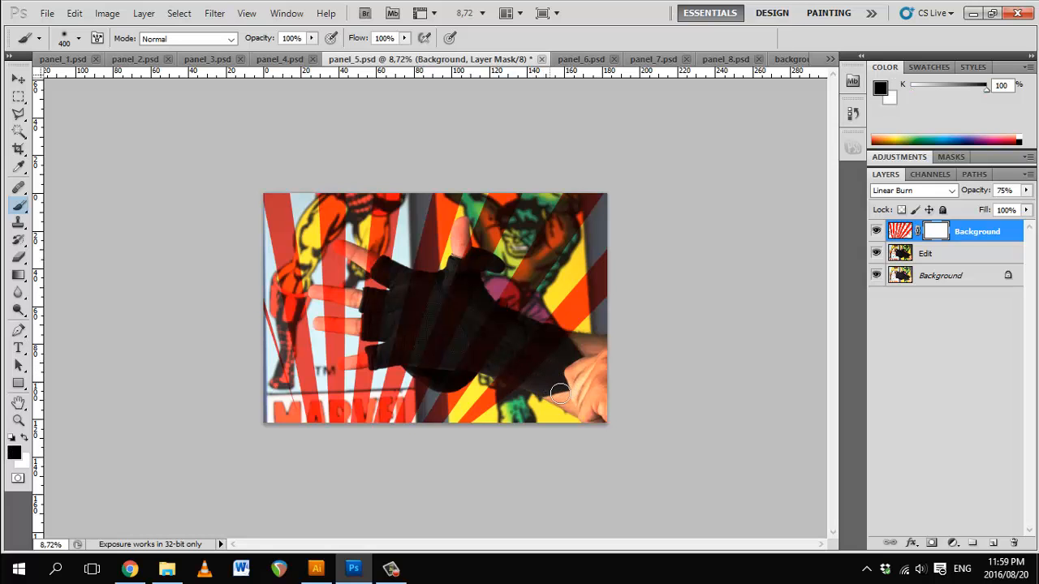
drag(539, 386, 569, 391)
mouse_move(567, 431)
mouse_down()
mouse_move(538, 396)
mouse_move(633, 417)
mouse_up()
key(bracketleft)
key(bracketleft)
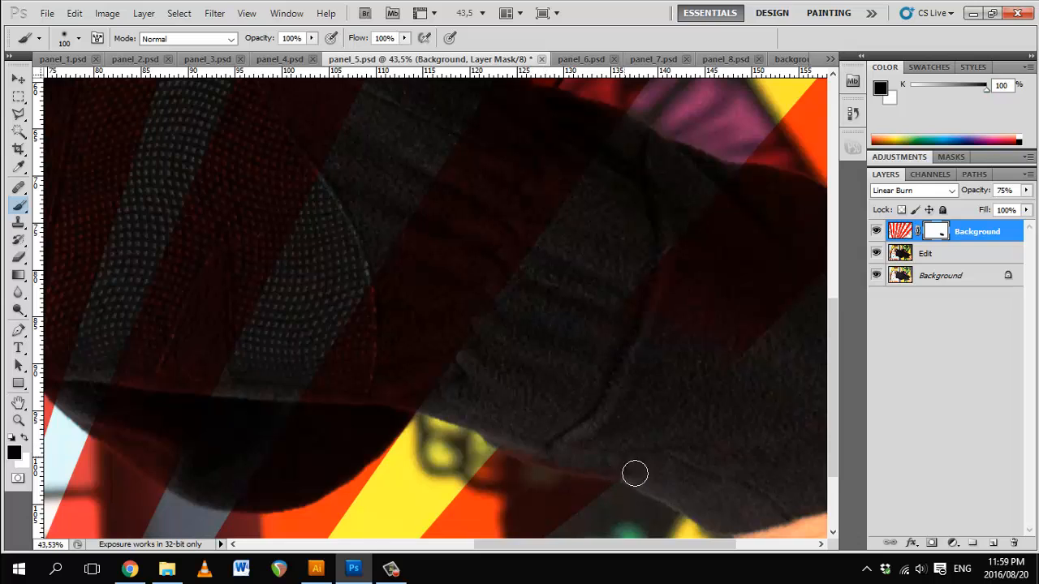
Step: Mask the rays off the gloved wrist, palm and thumb with a black brush of 100 to 150 px
drag(636, 447, 651, 473)
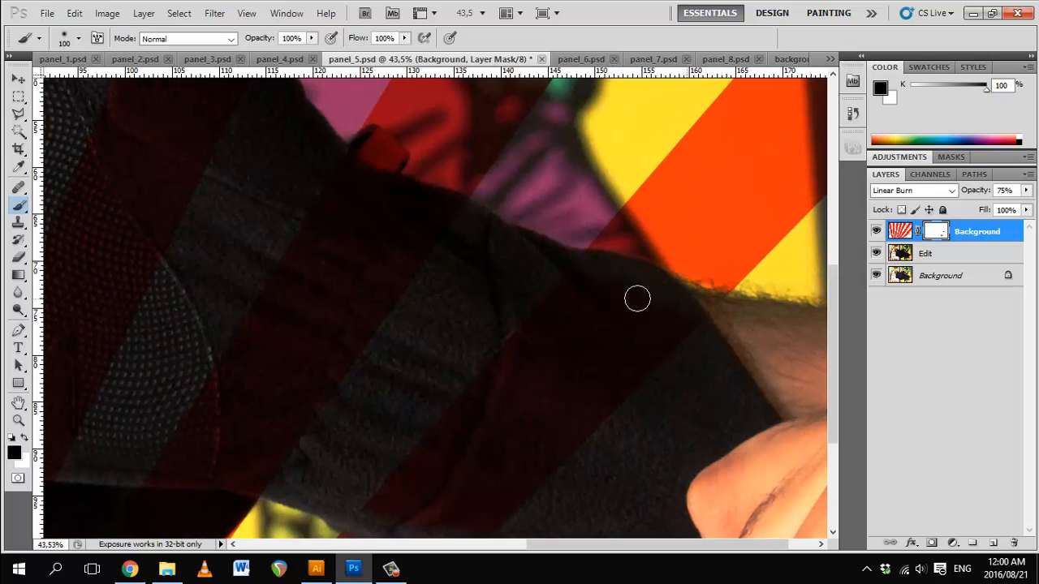
mouse_move(597, 385)
mouse_down()
mouse_move(512, 496)
mouse_move(366, 397)
mouse_move(406, 433)
mouse_move(332, 347)
mouse_move(547, 380)
mouse_move(469, 220)
mouse_up()
drag(548, 302, 447, 192)
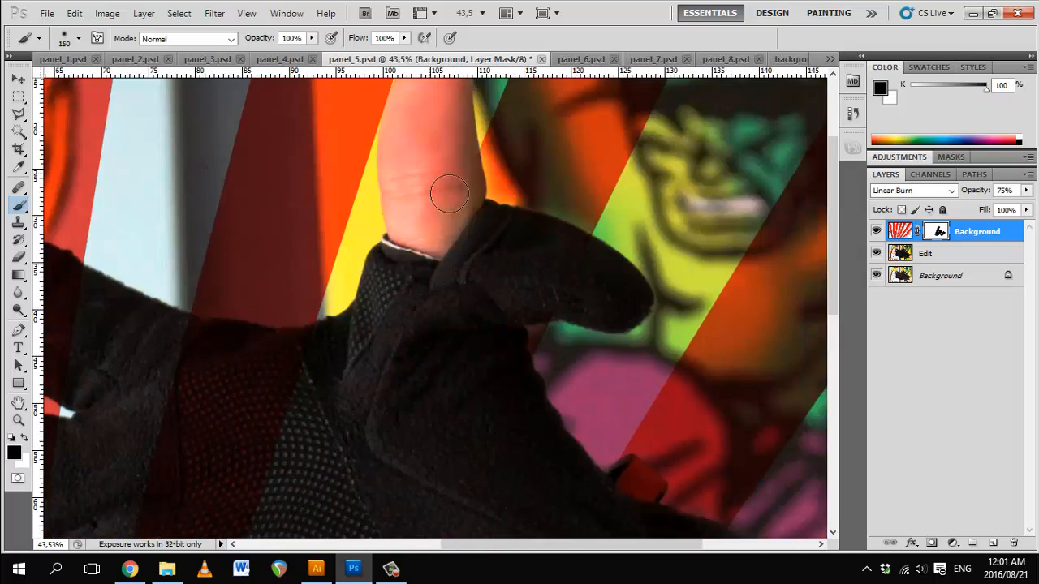
key(z)
drag(582, 216, 563, 216)
key(b)
mouse_move(470, 179)
mouse_down()
mouse_move(459, 412)
mouse_move(329, 295)
mouse_move(272, 486)
mouse_up()
mouse_move(272, 500)
mouse_down()
mouse_move(476, 372)
mouse_move(760, 255)
mouse_up()
drag(471, 251, 519, 337)
Step: Choose a 10 px round brush with 100% hardness and mask the red remnants along the finger edges
right_click(610, 299)
right_click(492, 319)
click(539, 410)
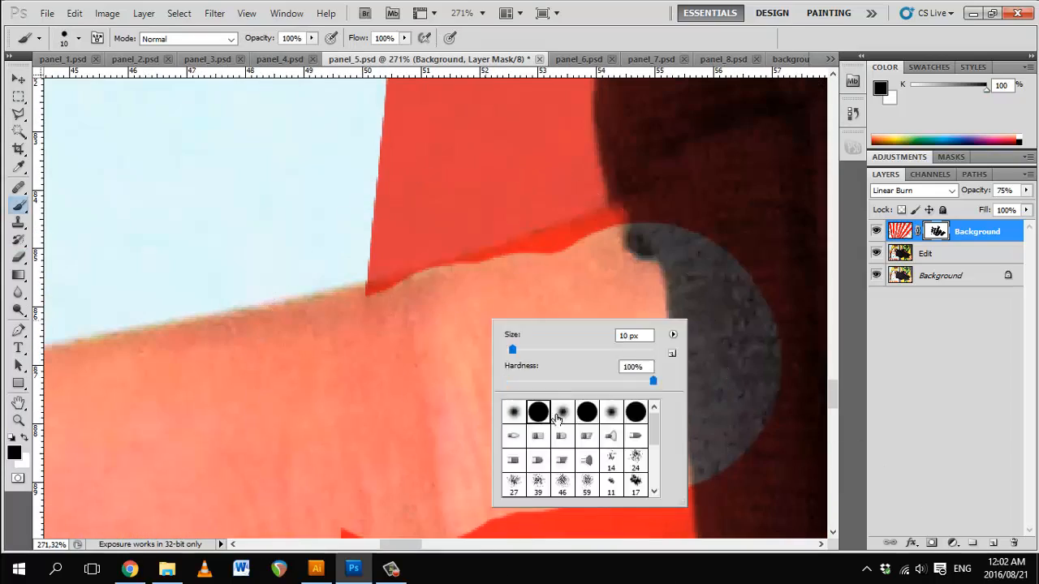
key(p)
right_click(519, 292)
click(598, 165)
mouse_move(640, 287)
mouse_down()
mouse_move(397, 410)
mouse_move(651, 287)
mouse_move(754, 287)
mouse_up()
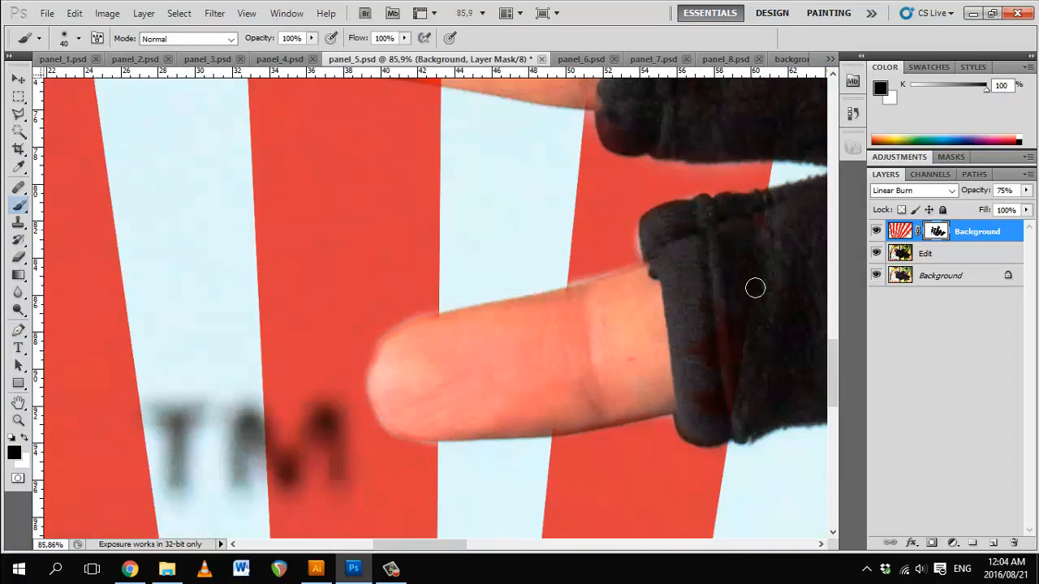
Step: Mask the remaining rays off the outstretched fingers with a 40 px black brush
key(ctrl+plus)
drag(437, 132, 418, 231)
mouse_move(437, 509)
mouse_down()
mouse_move(515, 271)
mouse_move(324, 248)
mouse_up()
drag(324, 357, 495, 394)
drag(347, 524, 368, 278)
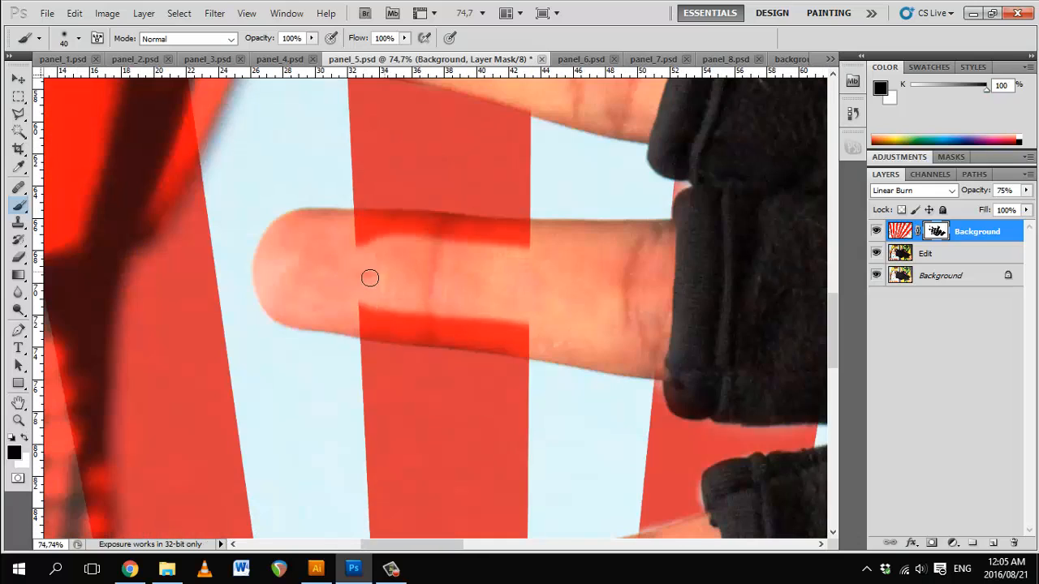
drag(368, 316, 523, 345)
mouse_move(471, 519)
mouse_down()
mouse_move(529, 352)
mouse_move(436, 316)
mouse_up()
key(z)
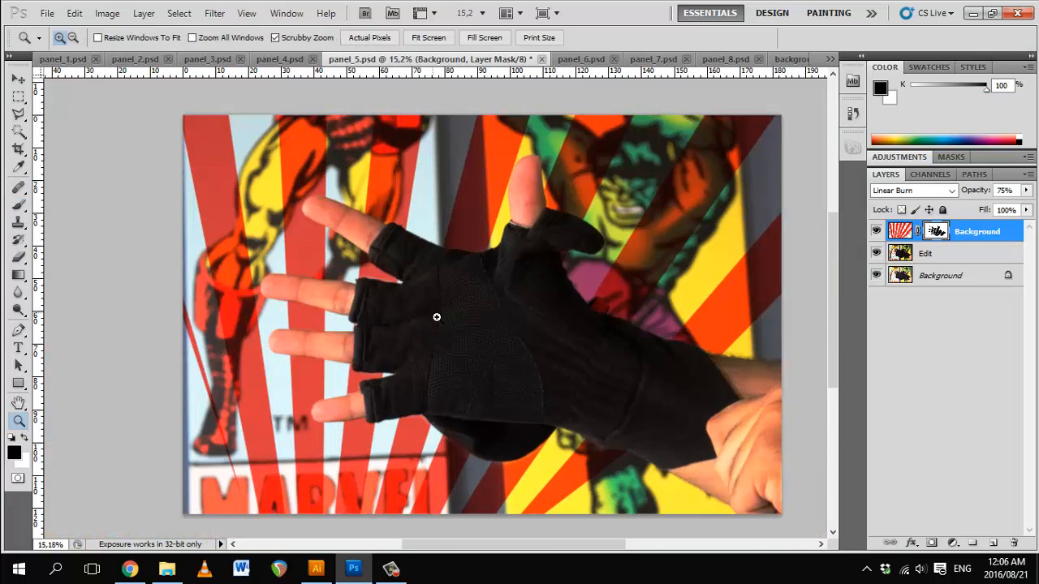
Step: Duplicate the Edit layer, desaturate the copy and name it Halftone
click(925, 254)
key(ctrl+j)
key(ctrl+shift+u)
double_click(933, 254)
text(Halftone)
Step: Toggle the rays layer off and on, and set the Halftone layer to Multiply at 22% opacity
click(876, 232)
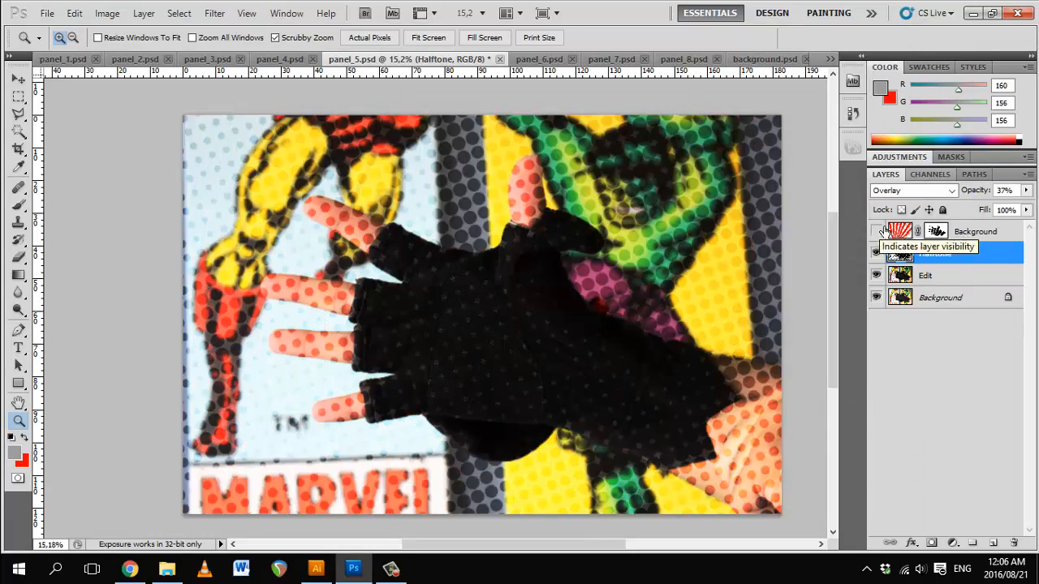
click(915, 190)
click(919, 71)
click(876, 231)
drag(977, 192, 970, 195)
Step: Pick the 17 px splatter tip for the Eraser and thin out the halftone dots over the gloved hand and poster
key(e)
right_click(524, 205)
click(665, 314)
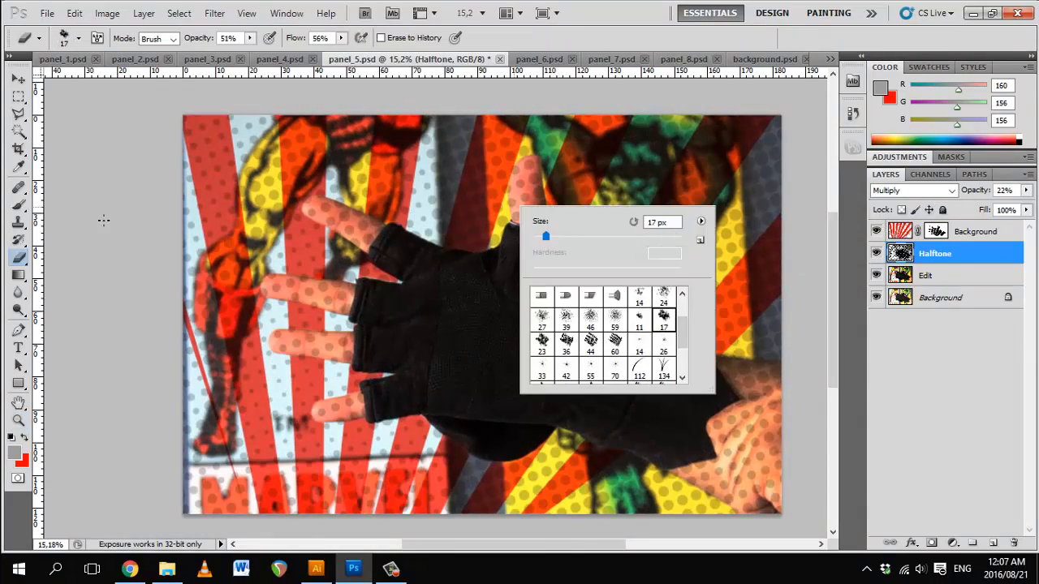
key(Return)
drag(332, 279, 446, 249)
drag(734, 185, 619, 477)
Step: Reduce the Eraser to 22% opacity and 39% flow, adjust the Halftone layer's opacity and erase more dots across the glove
drag(295, 38, 281, 38)
drag(200, 38, 177, 39)
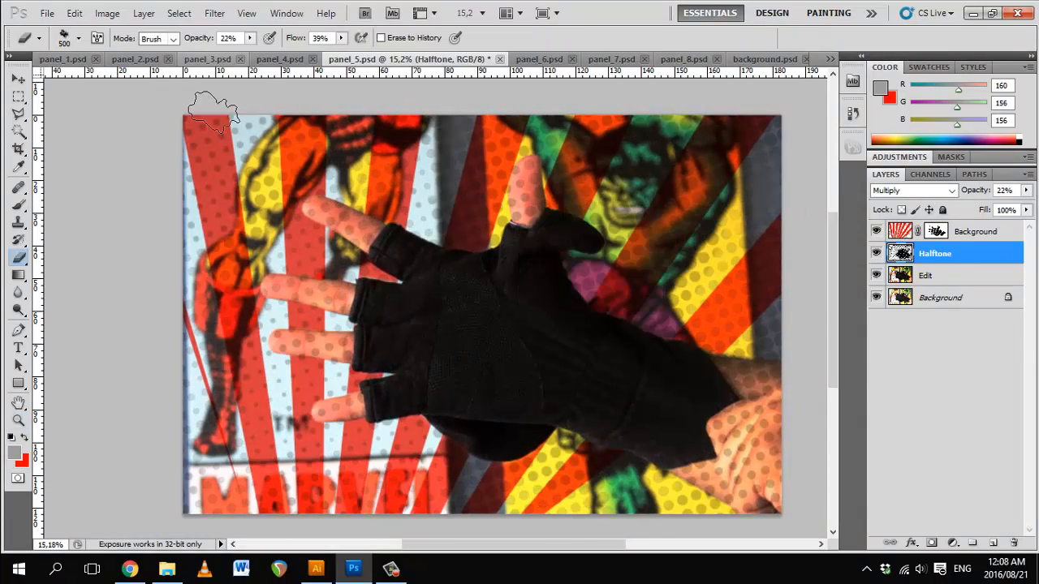
drag(973, 191, 984, 191)
mouse_move(437, 376)
mouse_down()
mouse_move(522, 346)
mouse_move(722, 521)
mouse_move(326, 383)
mouse_move(646, 258)
mouse_up()
Step: Close the polygonal selection around the tabletop in panel_6.psd and hide the blue dot pattern inside it on the Vector Smart Object's mask
key(ctrl+minus)
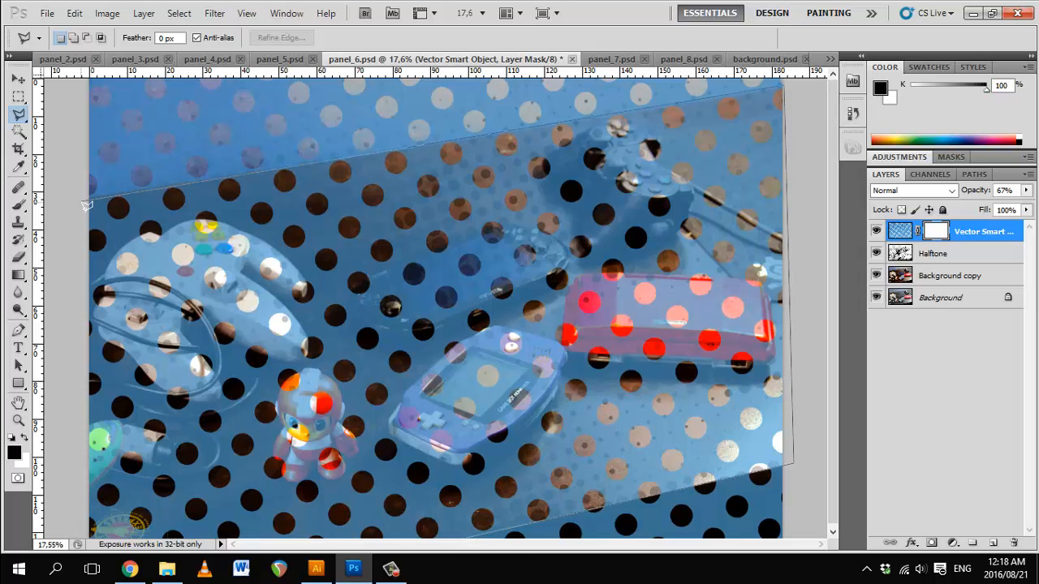
click(85, 199)
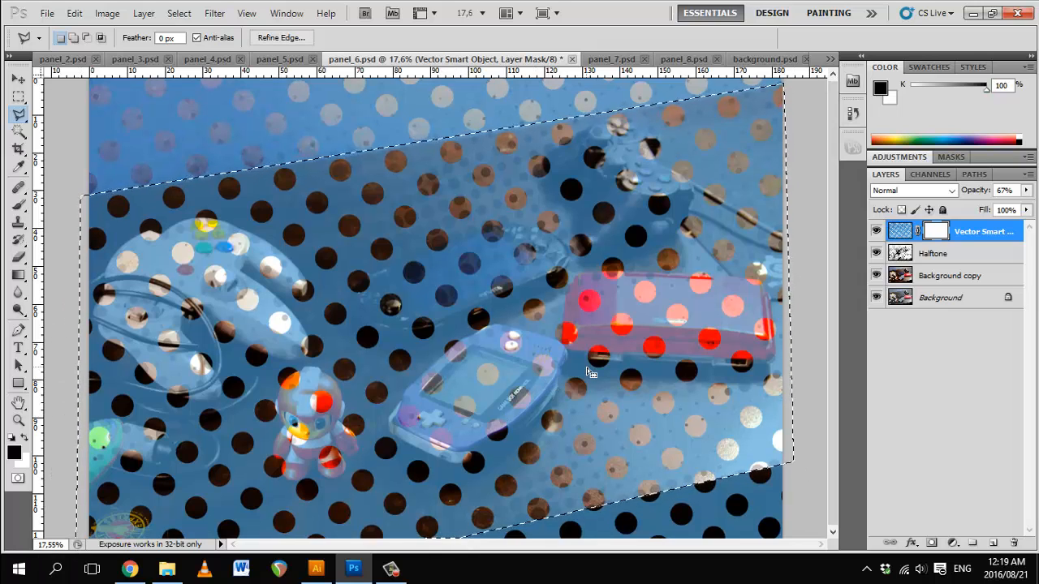
key(x)
key(Delete)
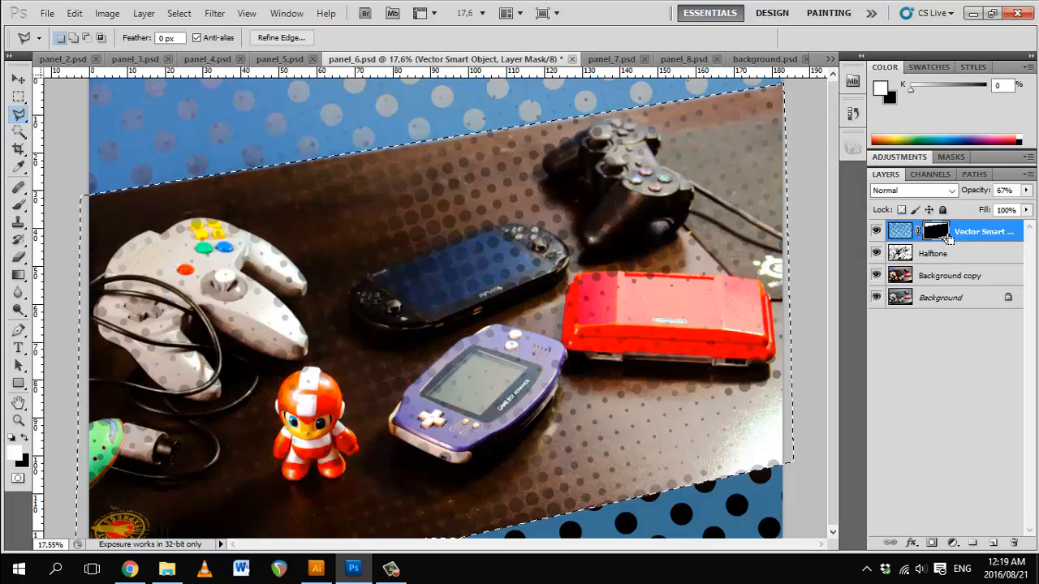
key(z)
drag(478, 103, 538, 177)
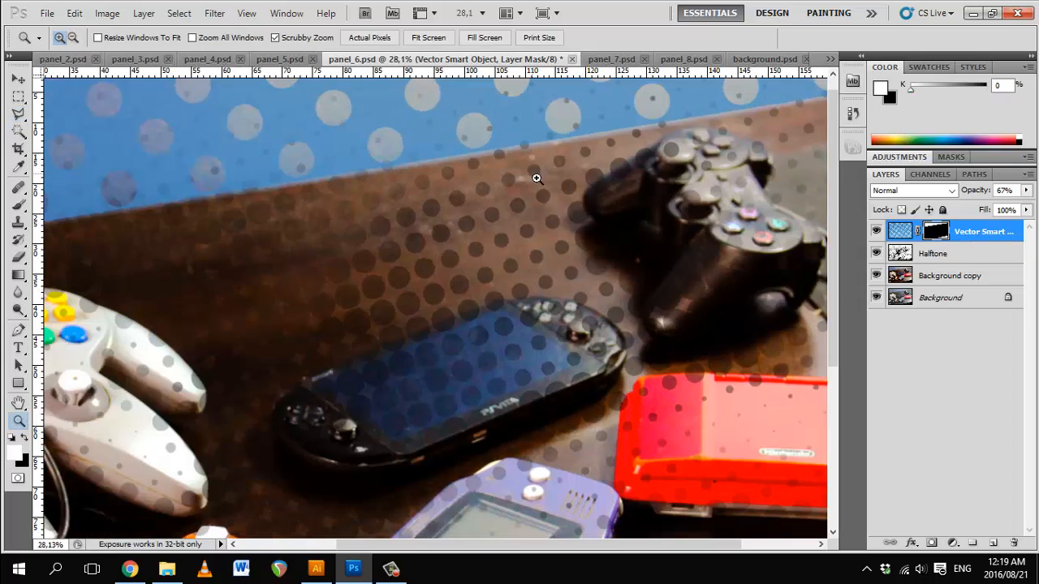
key(b)
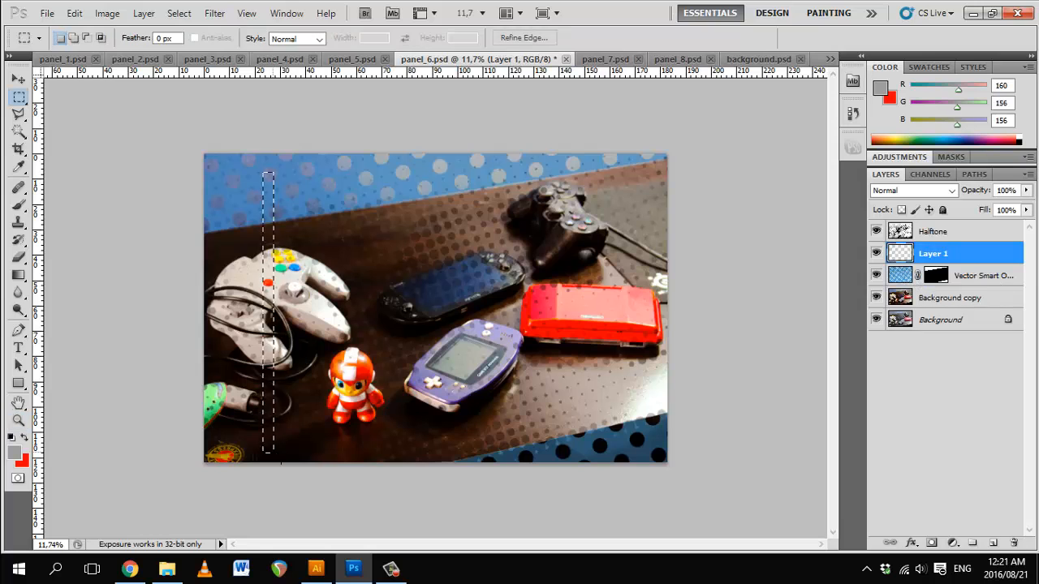
Step: Fill the narrow vertical selection on Layer 1 with red and duplicate the strip layer
key(alt+BackSpace)
drag(933, 254, 982, 499)
drag(982, 499, 993, 542)
Step: Try to rotate and stretch the wide red strip on Layer 1 along the lower edge of the upper blue dotted band
key(ctrl+t)
drag(273, 154, 380, 288)
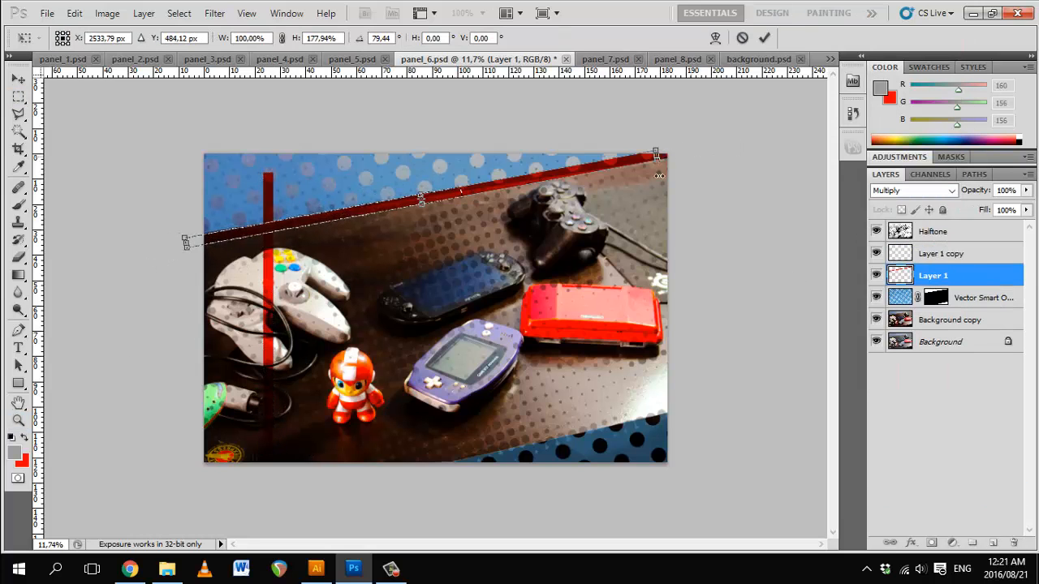
drag(515, 182, 519, 172)
drag(750, 132, 752, 146)
drag(584, 165, 580, 171)
key(Return)
key(z)
click(542, 216)
key(ctrl+d)
alt+click(560, 215)
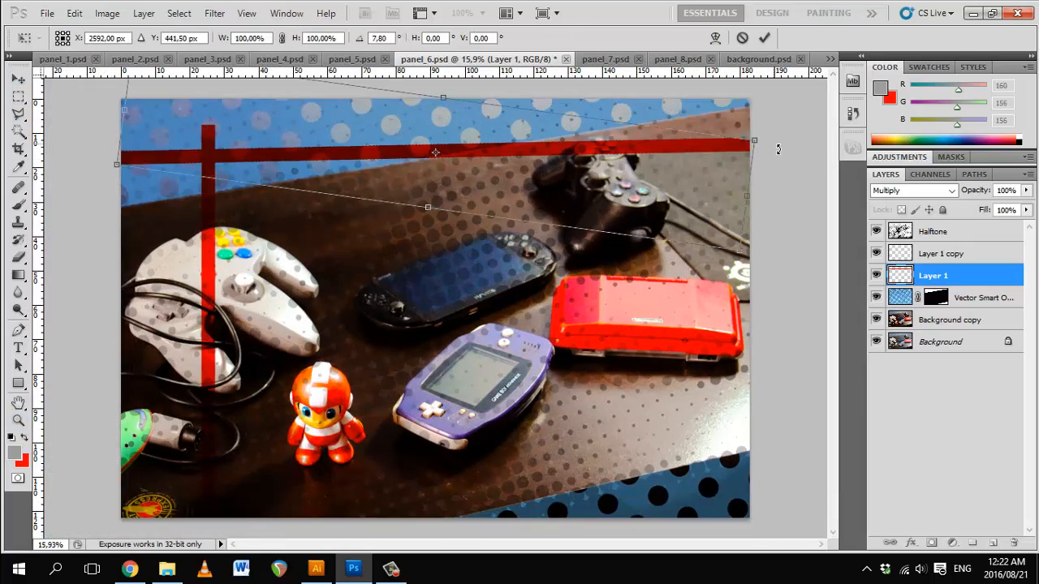
Step: Discard the wide strip copy and align thin red strips with the edges of the upper blue band and the lower blue corner
drag(940, 253, 1025, 551)
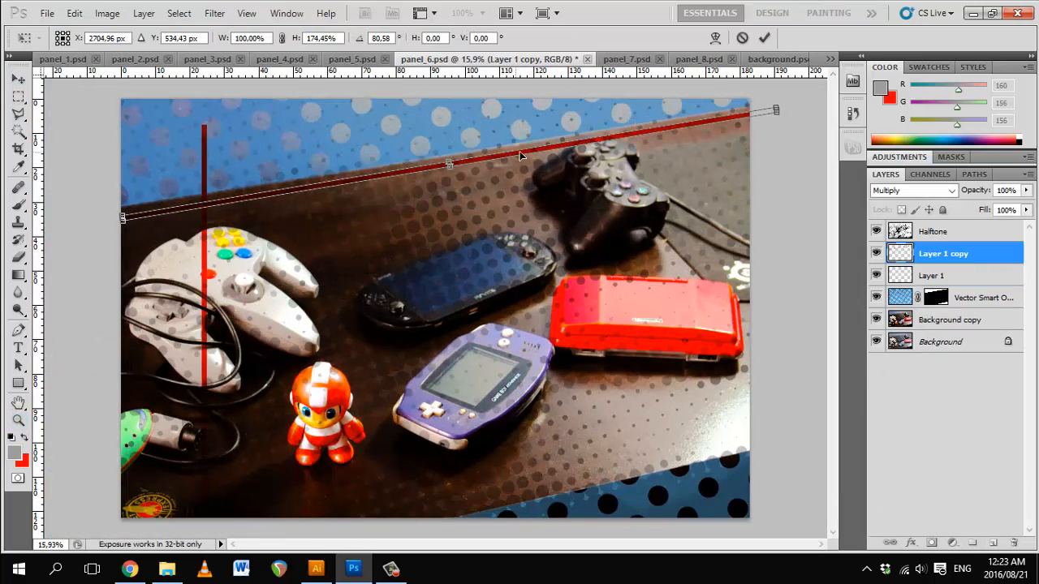
drag(522, 156, 511, 147)
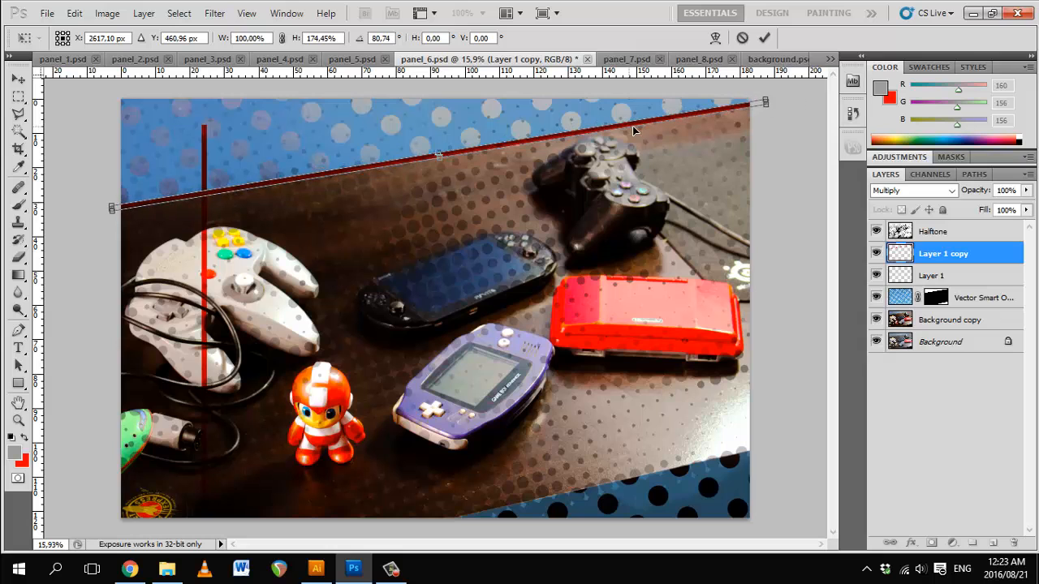
key(Return)
key(alt+bracketleft)
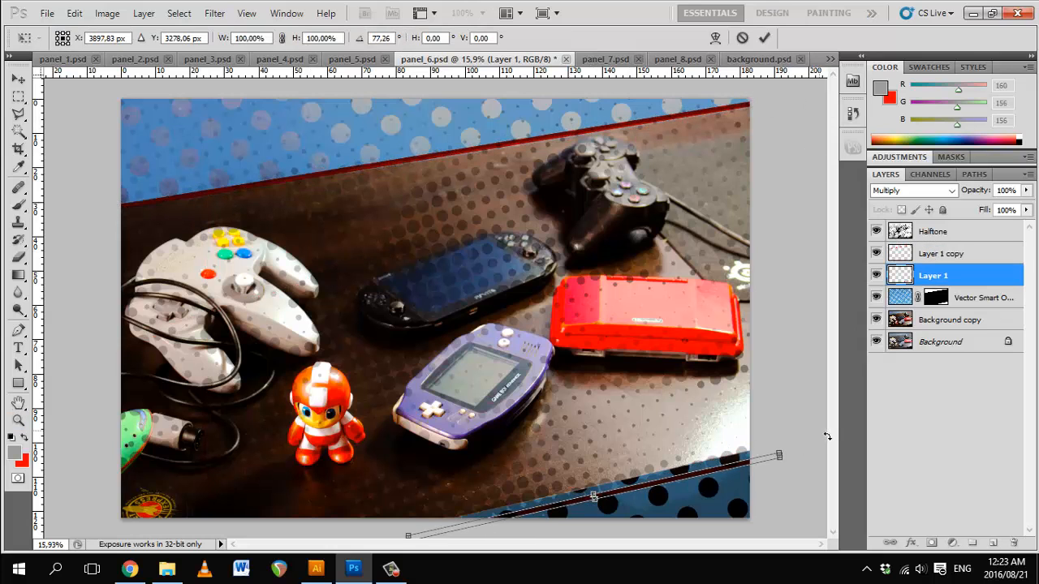
mouse_move(451, 532)
mouse_down()
mouse_move(485, 508)
mouse_move(458, 522)
mouse_up()
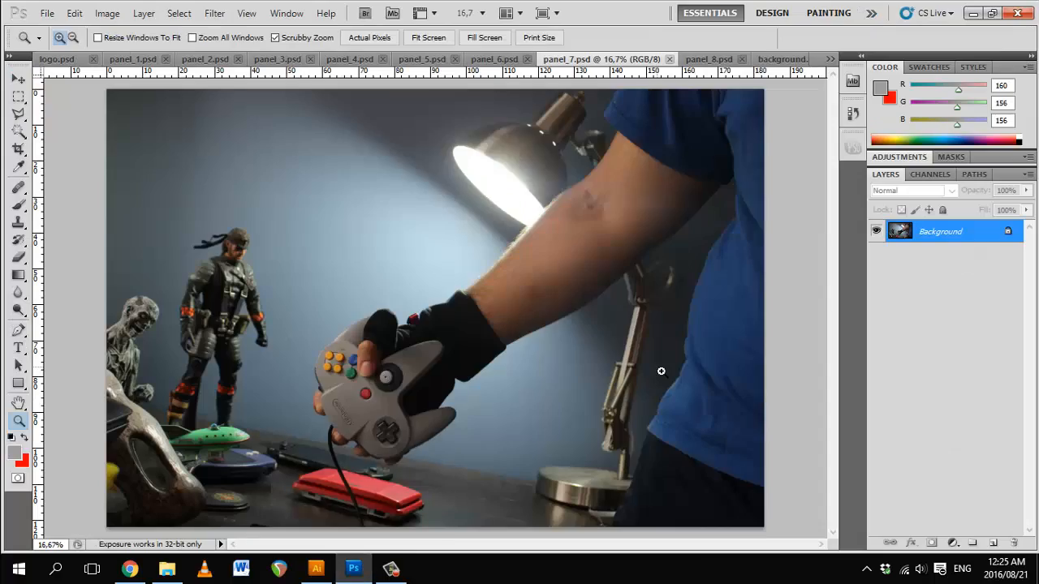
Step: Paste the copied artwork into panel_7.psd, confirm its placement and set its layer to Overlay
key(ctrl+v)
key(Return)
key(shift+alt+o)
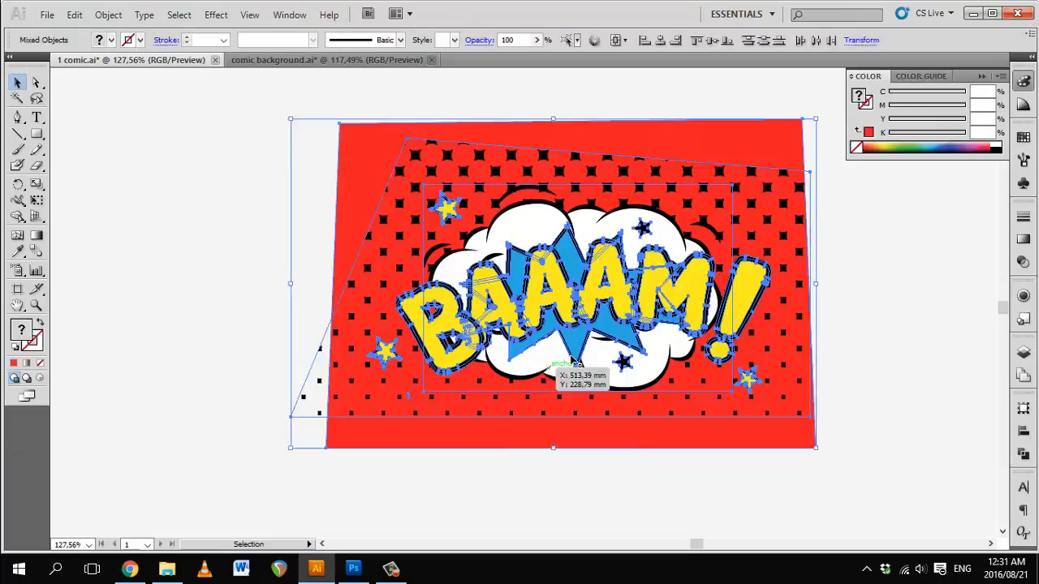
Step: Switch from Illustrator back to Photoshop and duplicate the Background layer of panel_8.psd
click(354, 571)
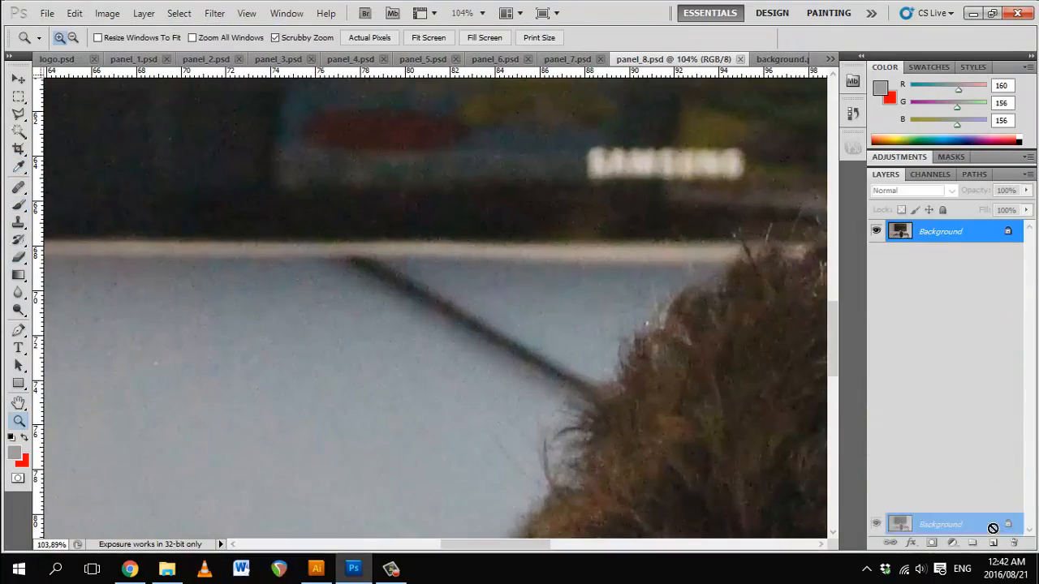
key(ctrl+j)
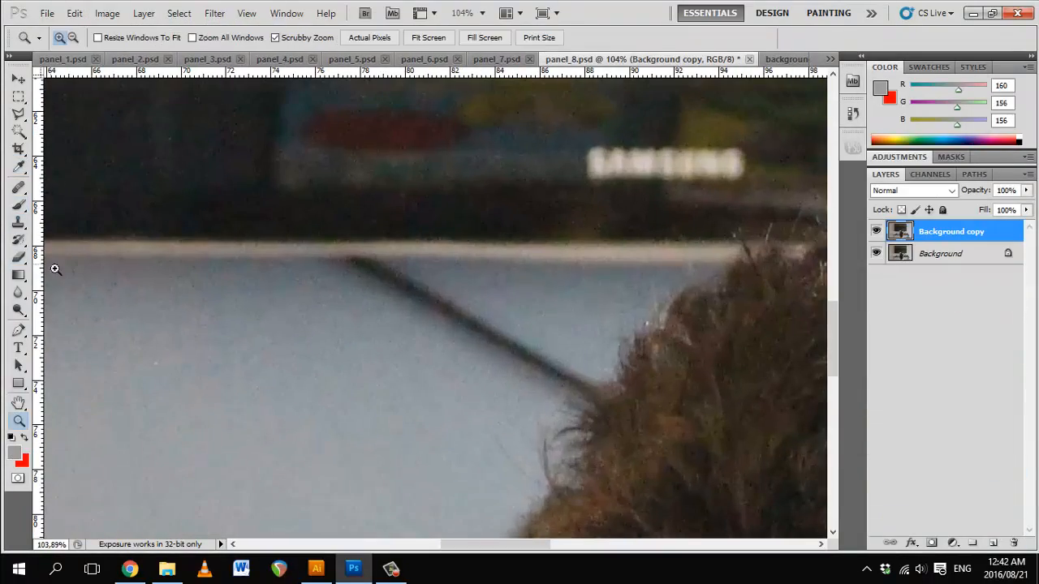
Step: Retouch the cable and remaining smudges on the wall beside the head with the content-aware Spot Healing Brush
click(19, 186)
click(97, 203)
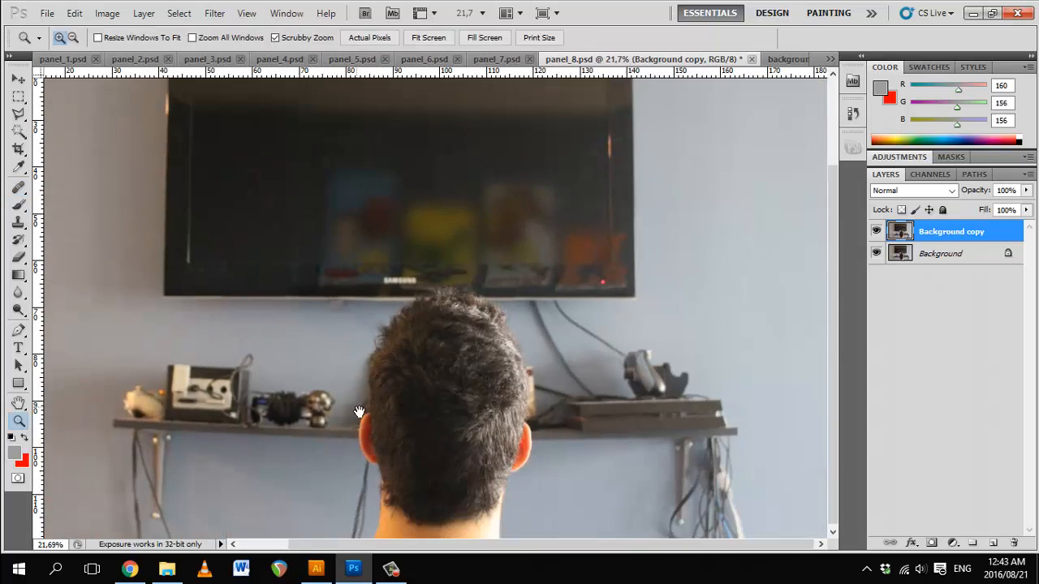
drag(360, 413, 460, 429)
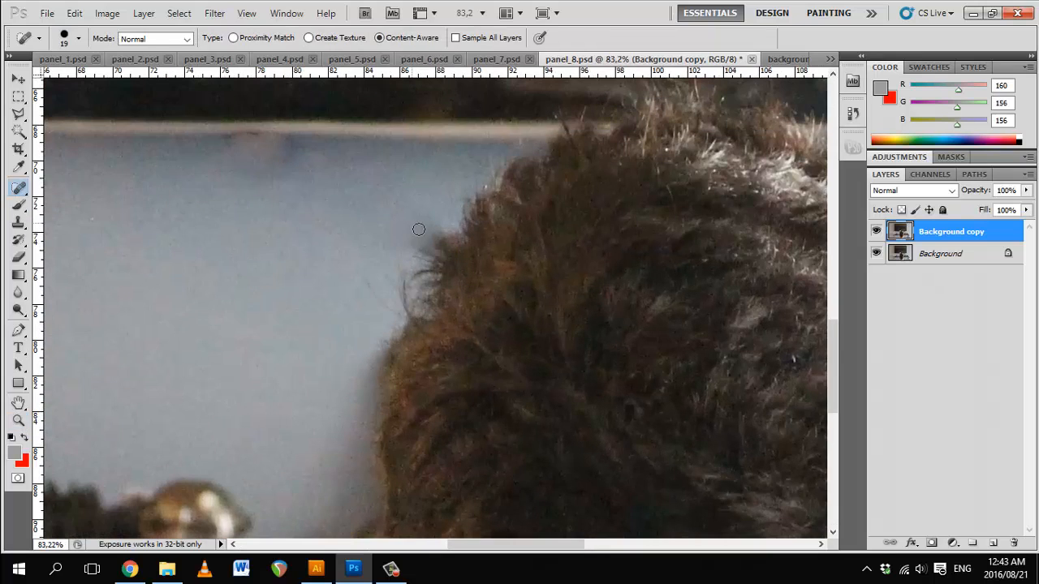
key(bracketleft)
key(bracketleft)
key(bracketleft)
key(bracketleft)
click(327, 192)
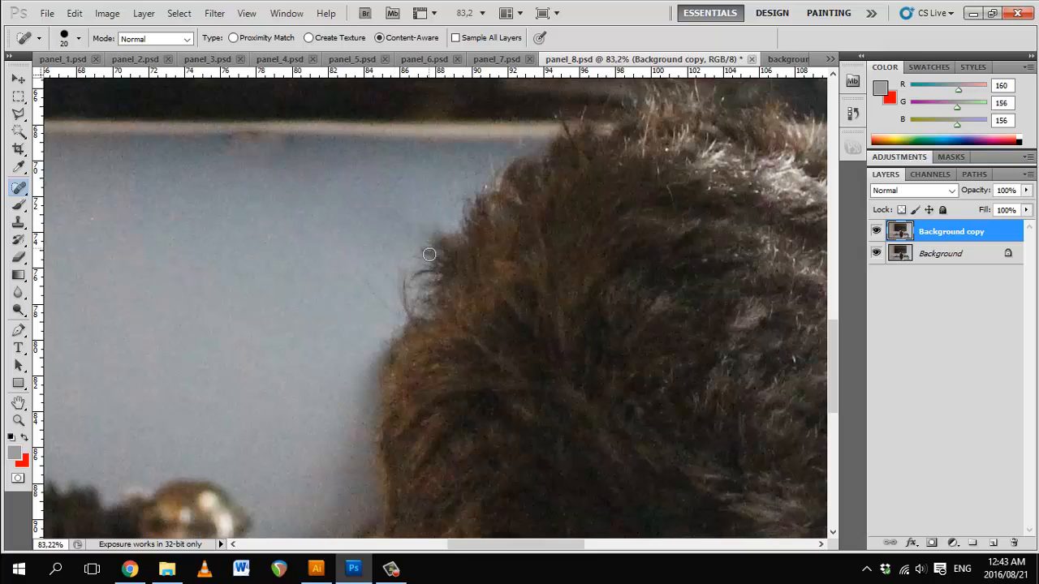
drag(577, 285, 104, 249)
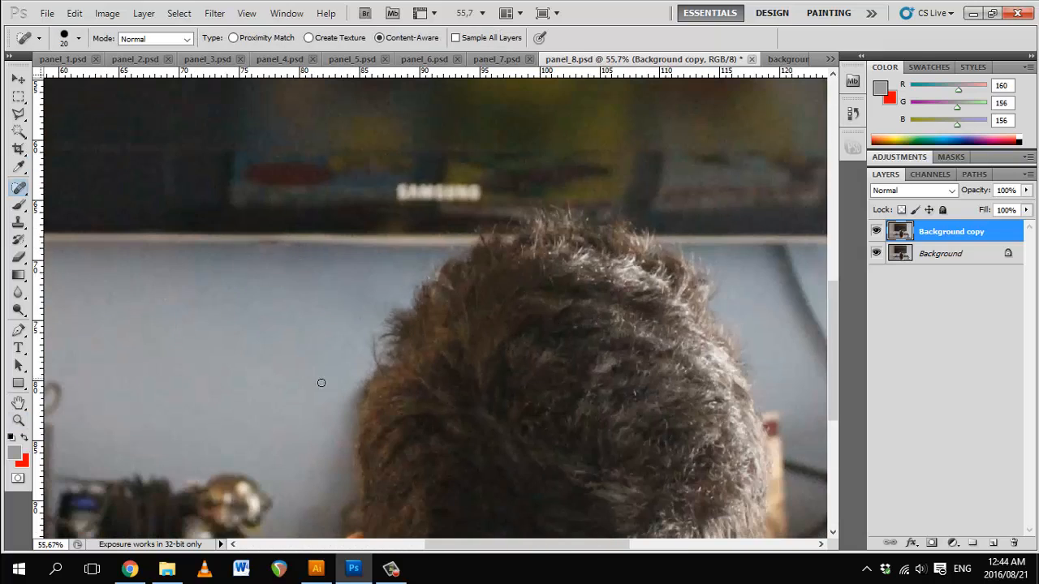
drag(568, 324, 471, 341)
drag(534, 450, 628, 447)
drag(654, 243, 316, 186)
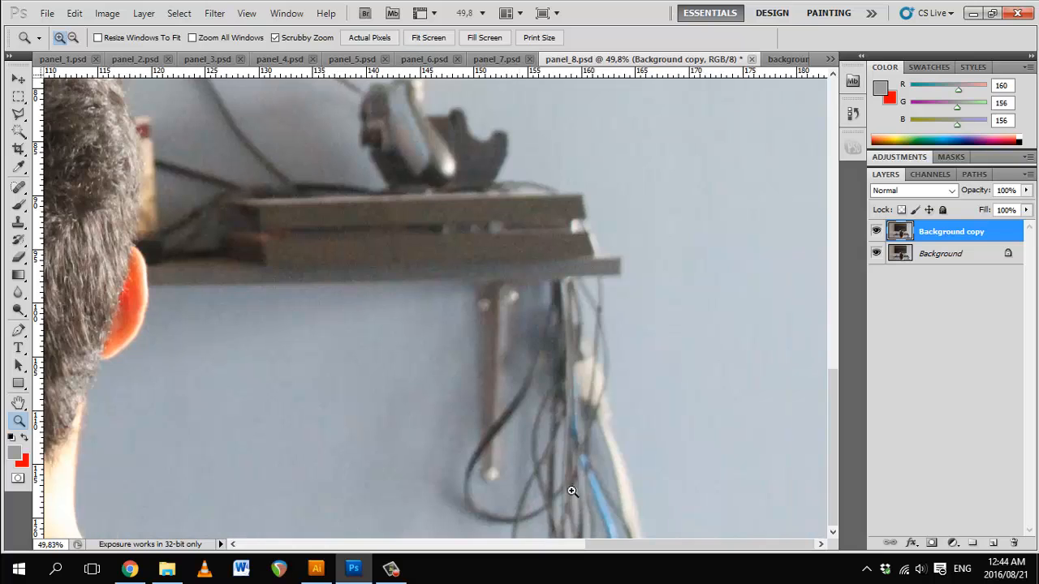
drag(572, 491, 561, 482)
drag(634, 484, 690, 479)
key(m)
drag(746, 447, 703, 545)
right_click(710, 492)
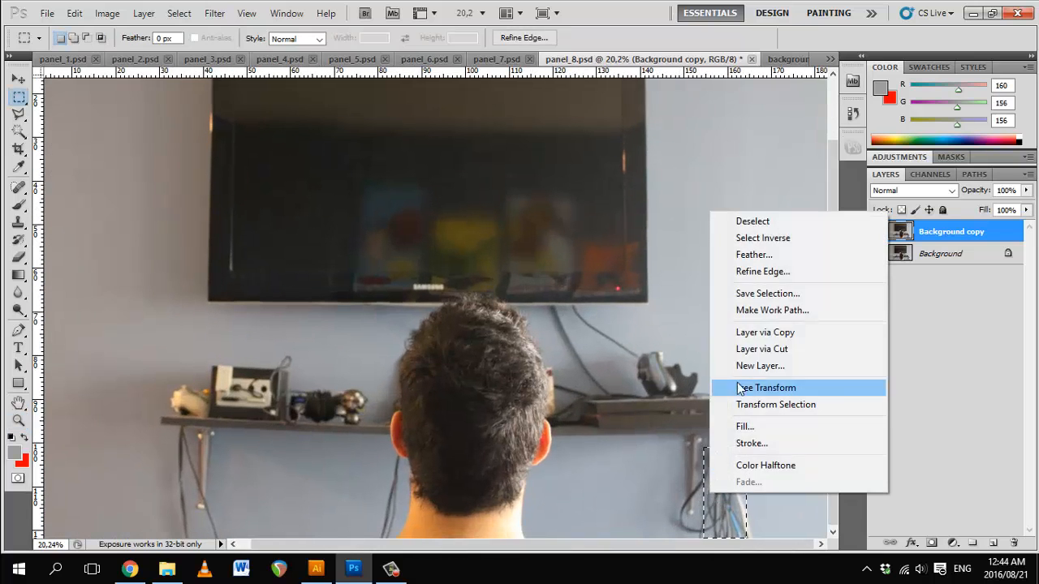
click(740, 388)
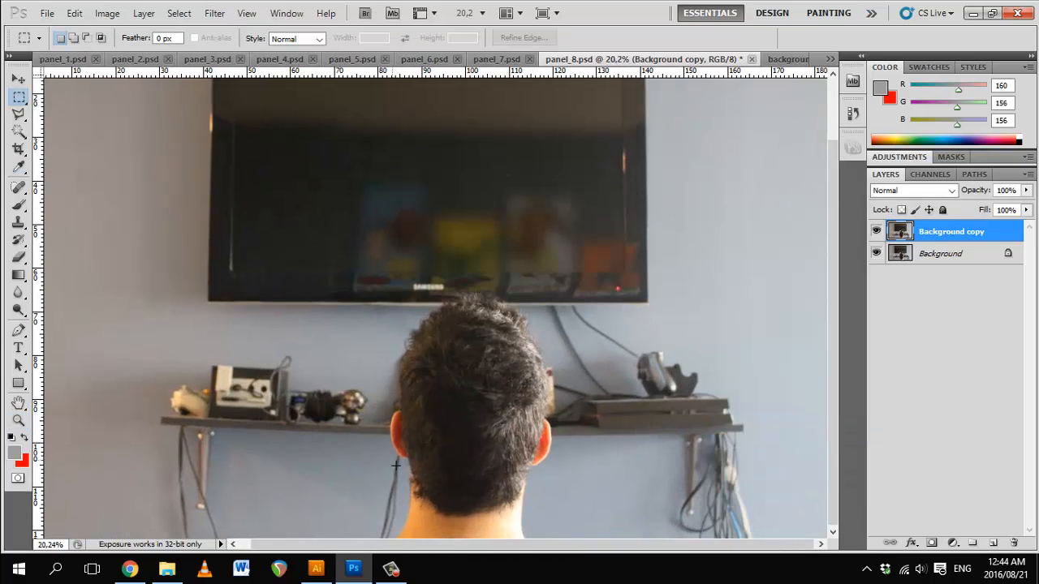
Step: Paint out the hanging cables around the two shelf brackets with the Healing Brush, sampling the clean wall
drag(114, 273, 382, 269)
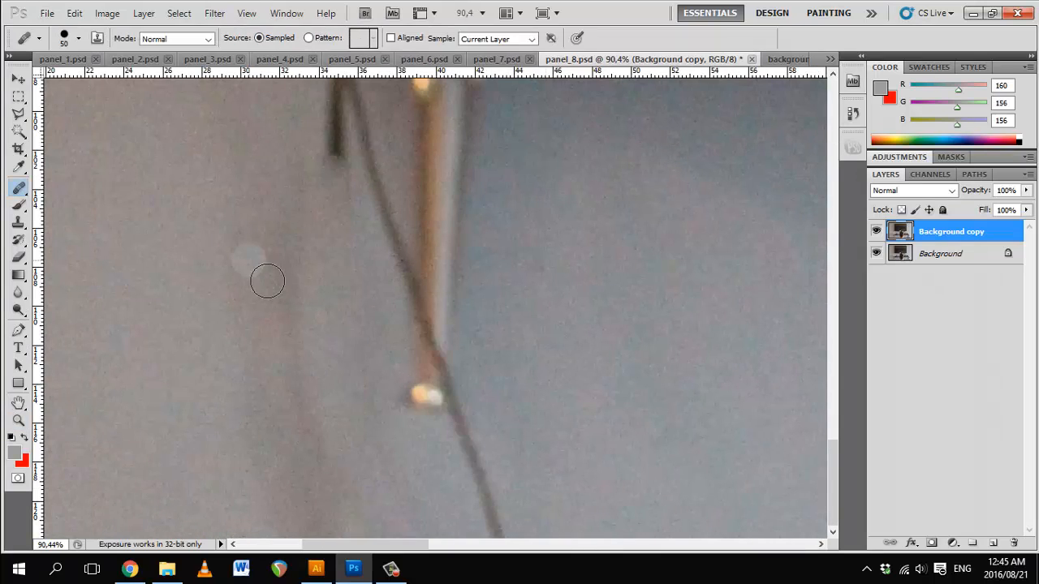
drag(449, 287, 463, 355)
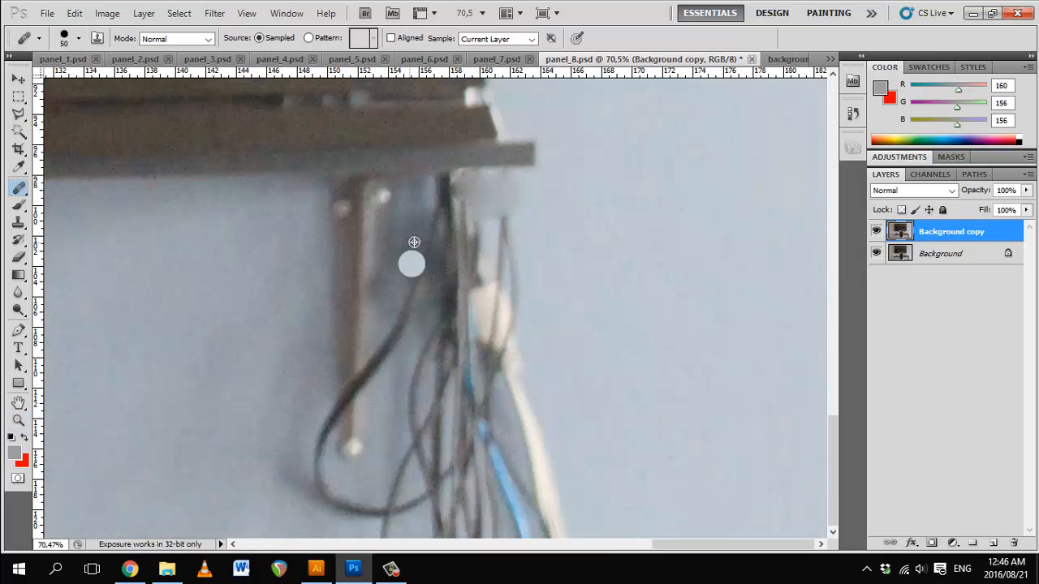
drag(486, 244, 492, 357)
drag(455, 207, 486, 390)
mouse_move(451, 182)
mouse_down()
mouse_move(487, 343)
mouse_move(431, 457)
mouse_up()
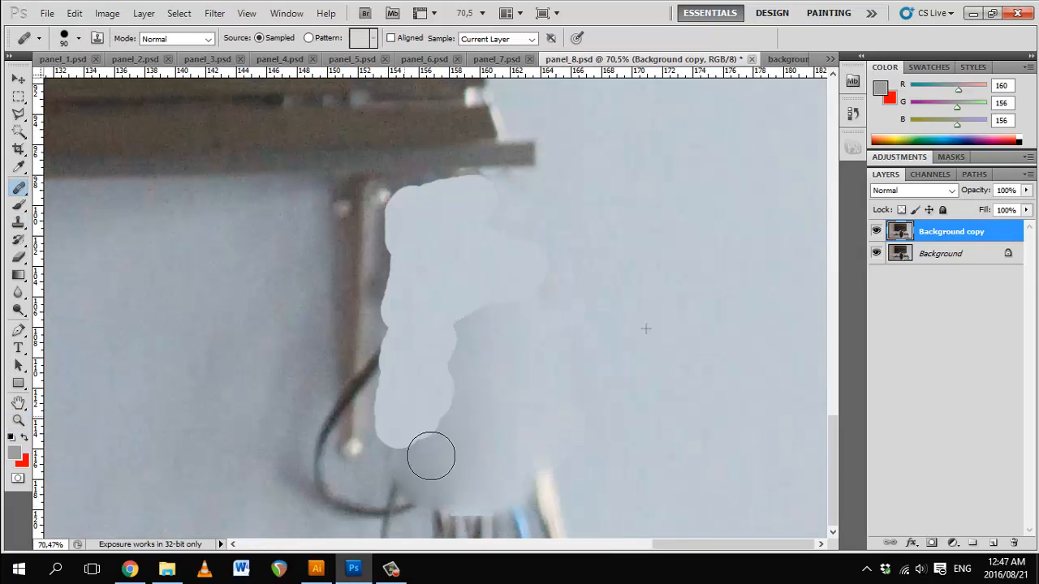
key(bracketleft)
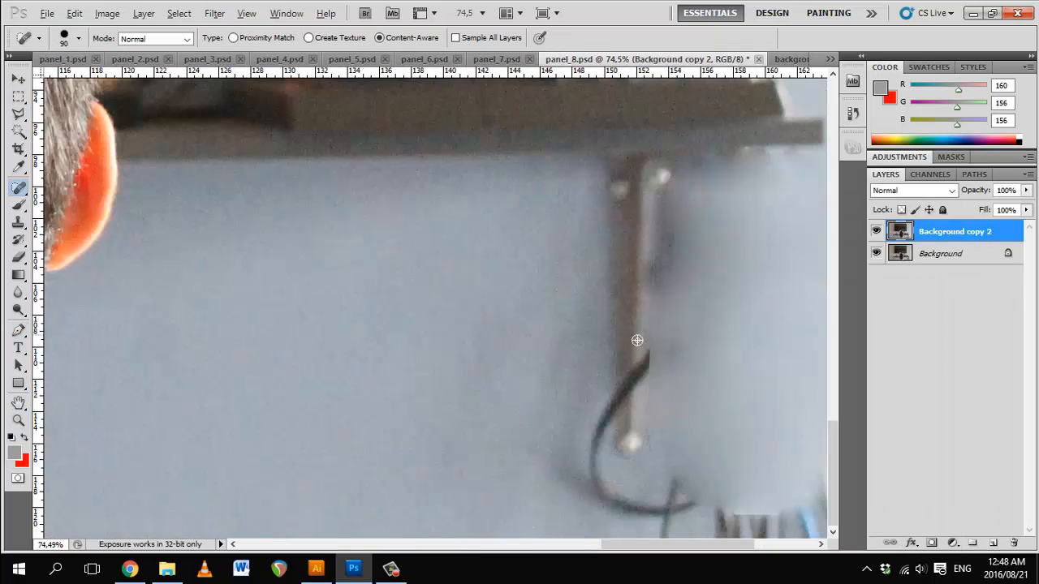
Step: Remove the leftover cable loop at the right-hand bracket and the cable ends below it with the Spot Healing Brush
drag(639, 403, 596, 486)
scroll(703, 538, right, 2)
drag(702, 538, 585, 519)
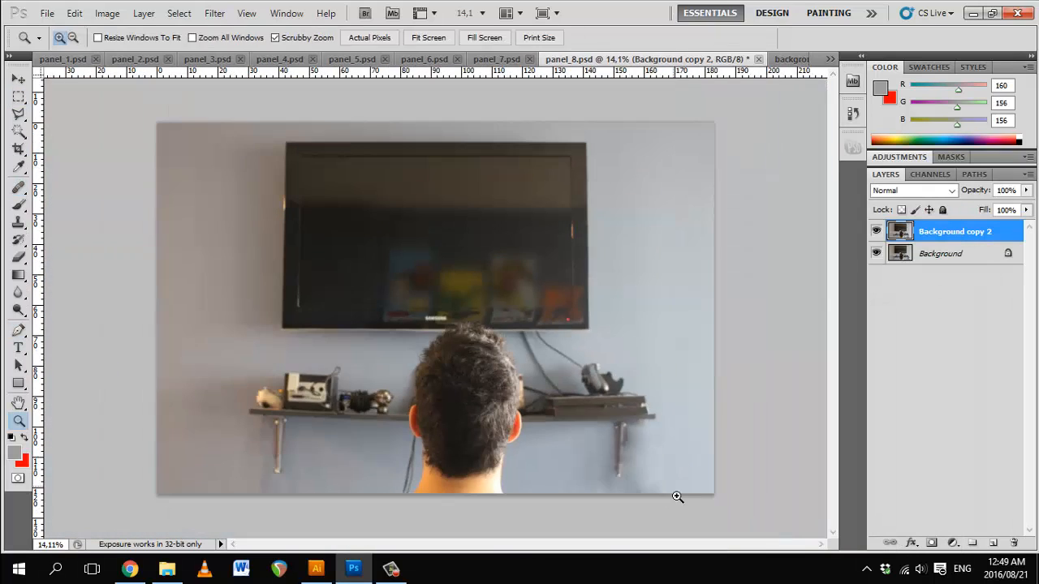
key(j)
click(879, 233)
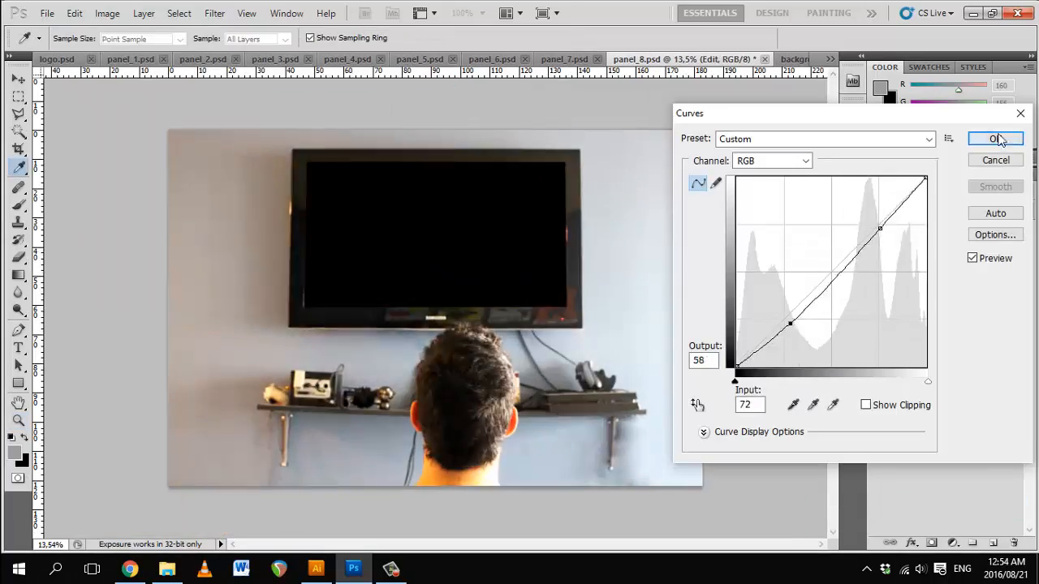
Step: Apply Curves to the Edit layer of panel_8.psd with a shadow point at input 72, output 58
click(997, 132)
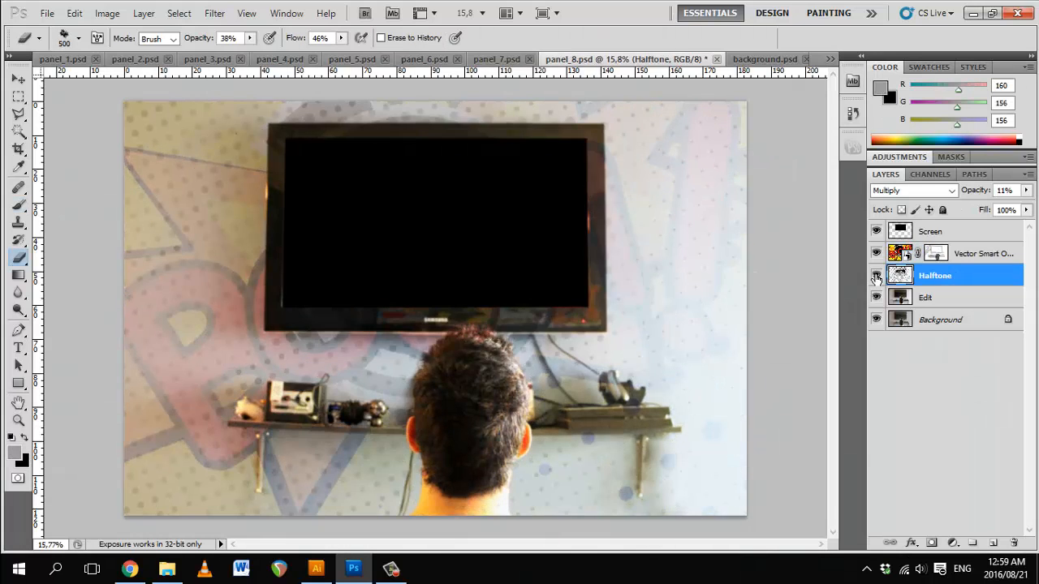
Step: Switch to background.psd and crop off the strips beyond the table's upper and lower edges and a sliver at its right-hand side
click(764, 59)
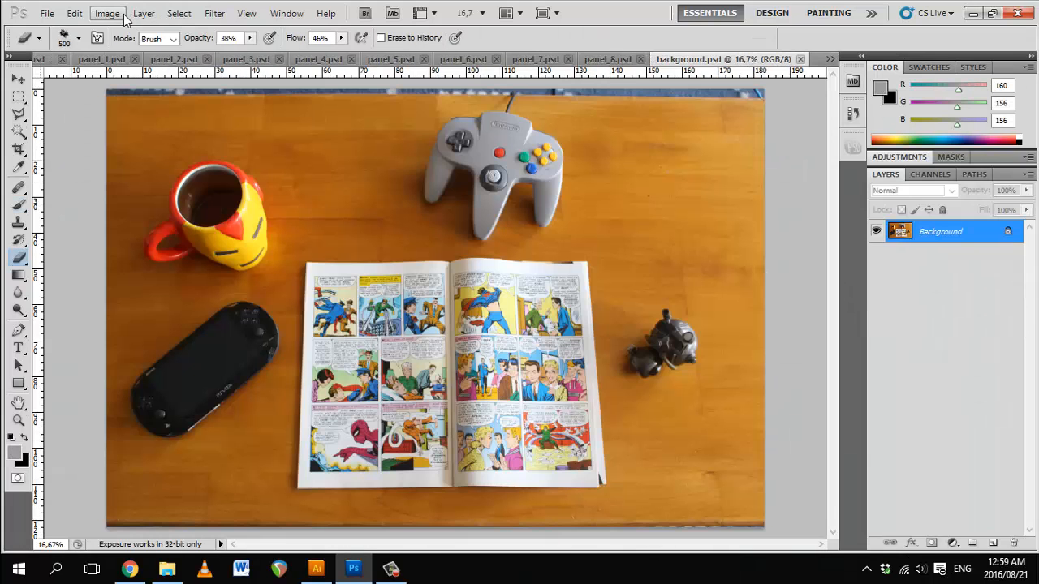
key(c)
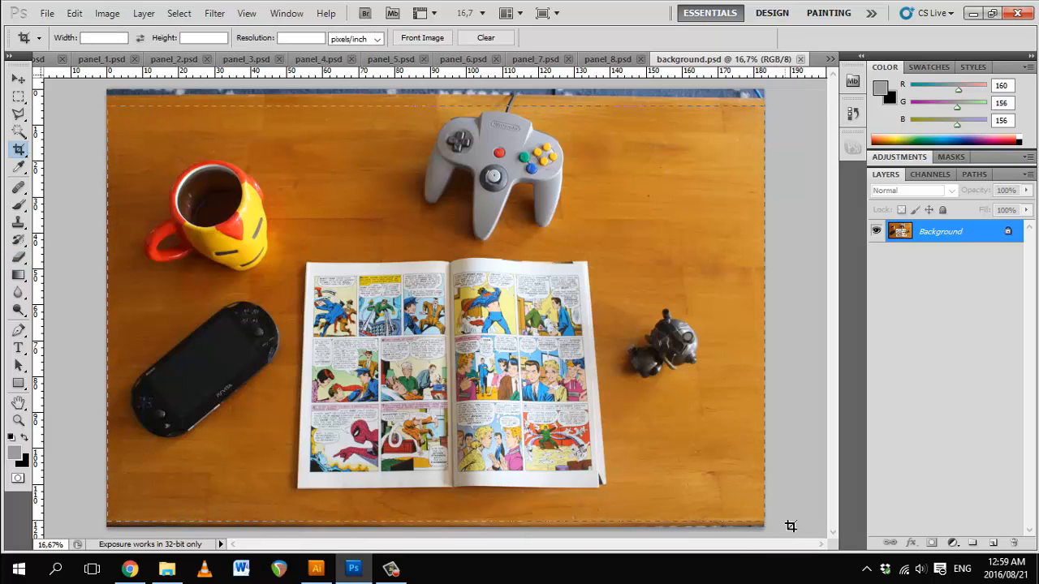
drag(800, 519, 799, 518)
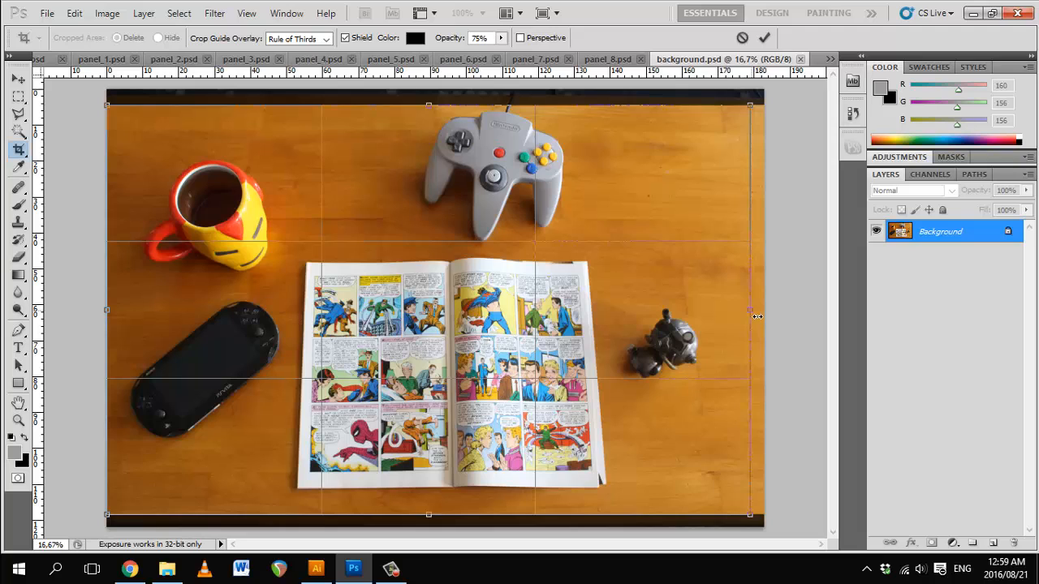
drag(756, 317, 756, 316)
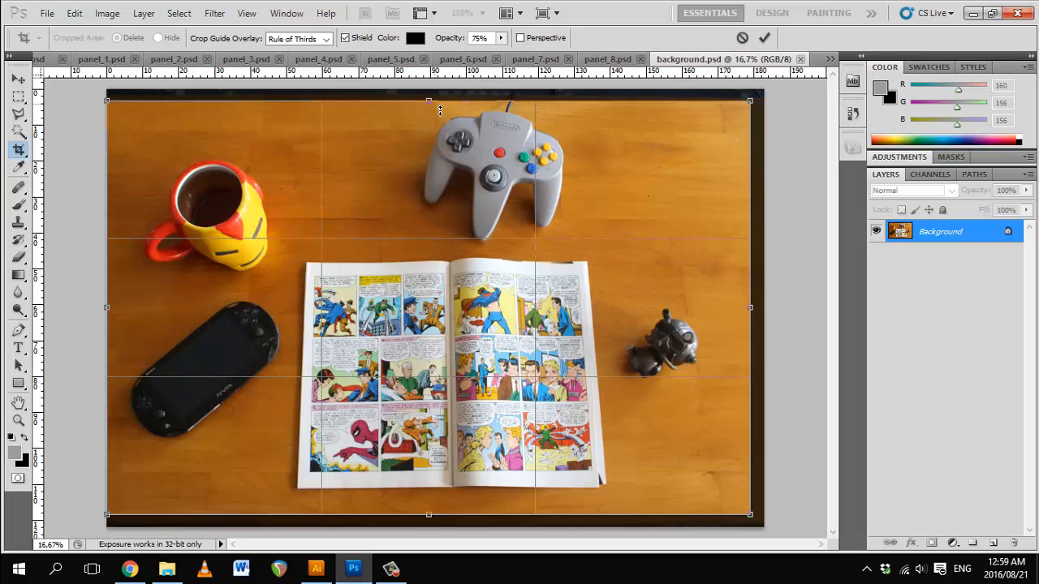
key(Return)
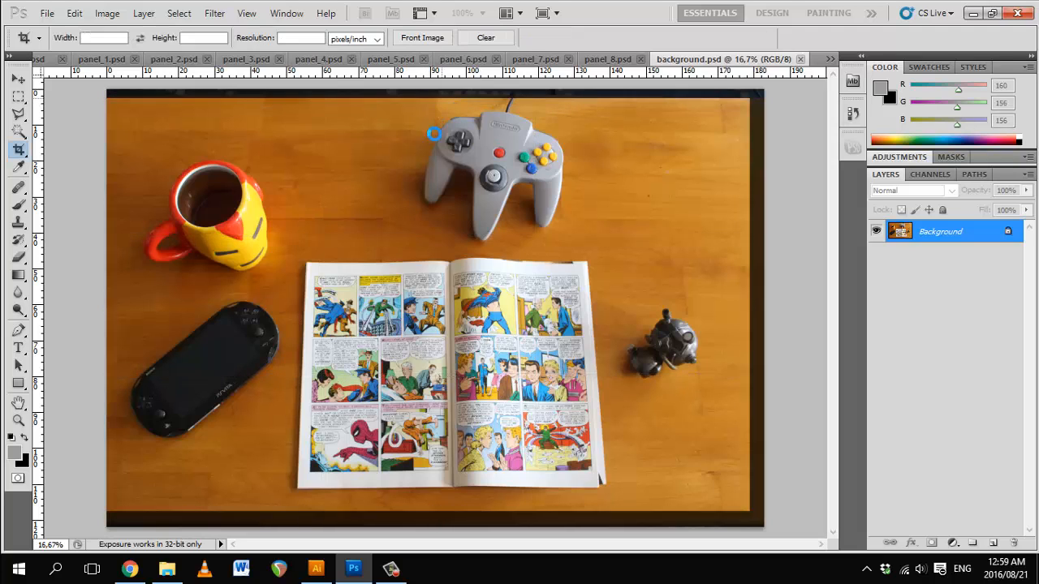
Step: Duplicate the Background layer of background.psd and open Curves for the copy
drag(940, 232, 992, 542)
key(ctrl+m)
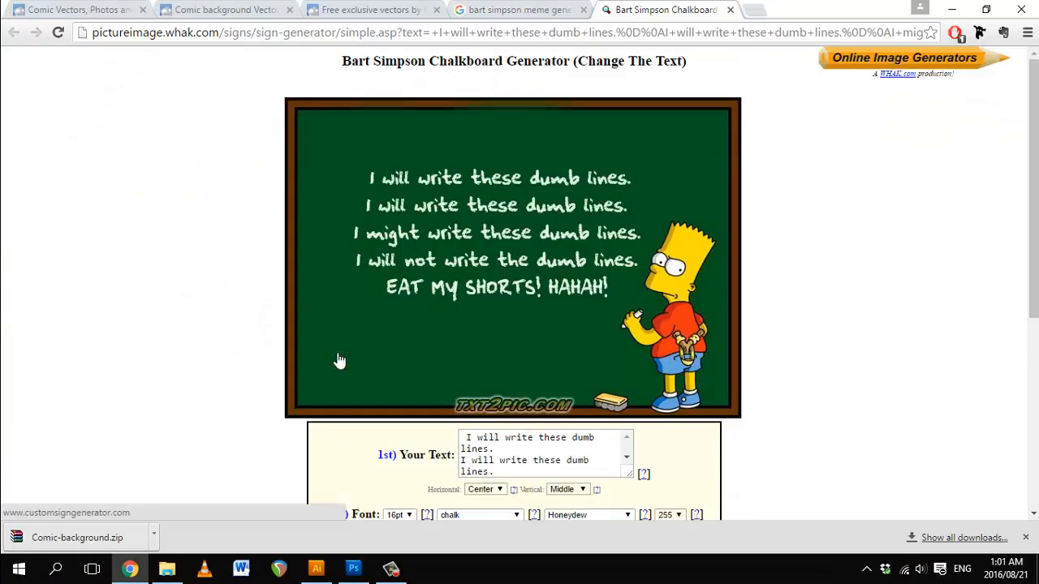
Step: Browse the Bart Simpson meme generator and the original chalkboard image results in Chrome for a suitable picture
scroll(339, 360, down, 2)
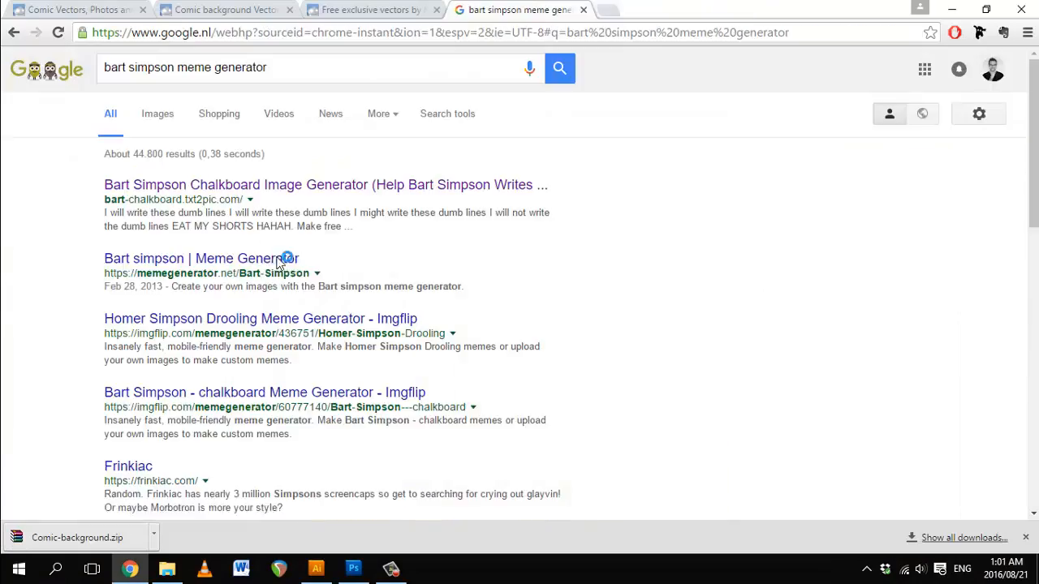
click(283, 258)
scroll(1023, 538, down, 15)
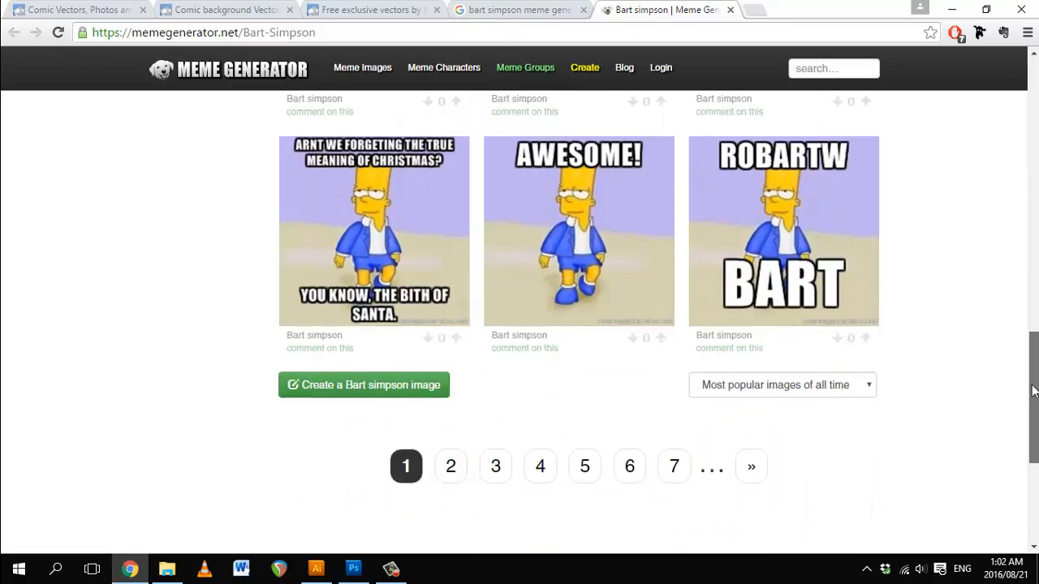
drag(1033, 357, 1035, 245)
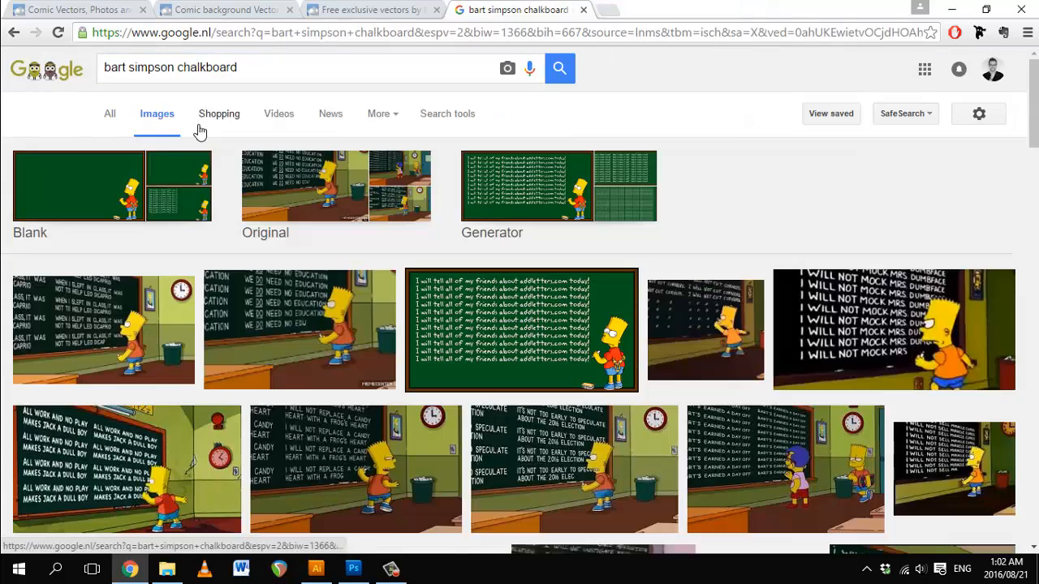
click(300, 187)
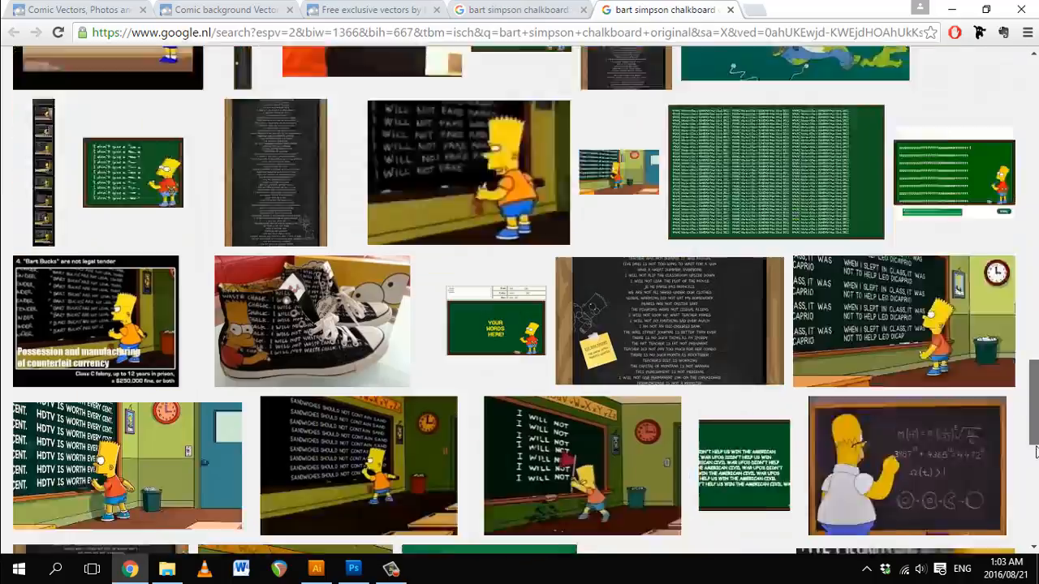
scroll(515, 301, down, 3)
Step: Switch to File Explorer and open the set folder inside Assets
click(167, 569)
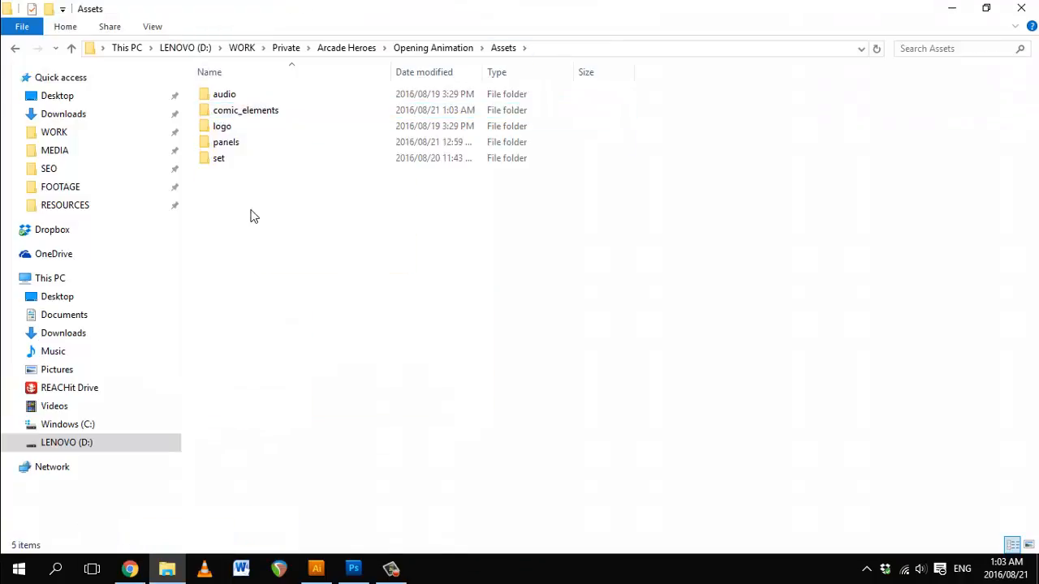
double_click(225, 155)
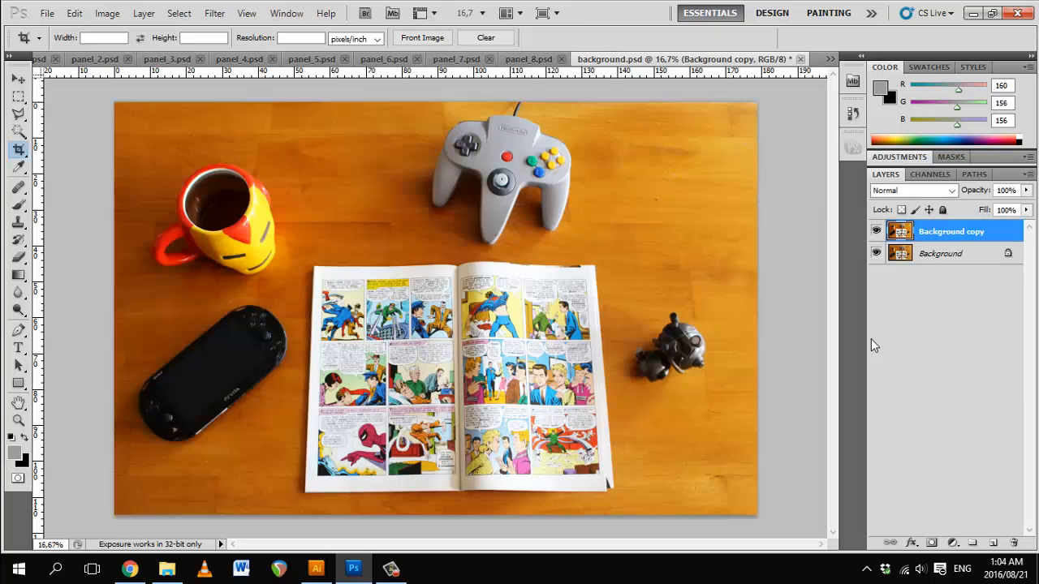
Step: Paste the Bart Simpson chalkboard picture into background.psd, rotate it to -41.41° and scale it to 132.34% over the handheld console
key(ctrl+v)
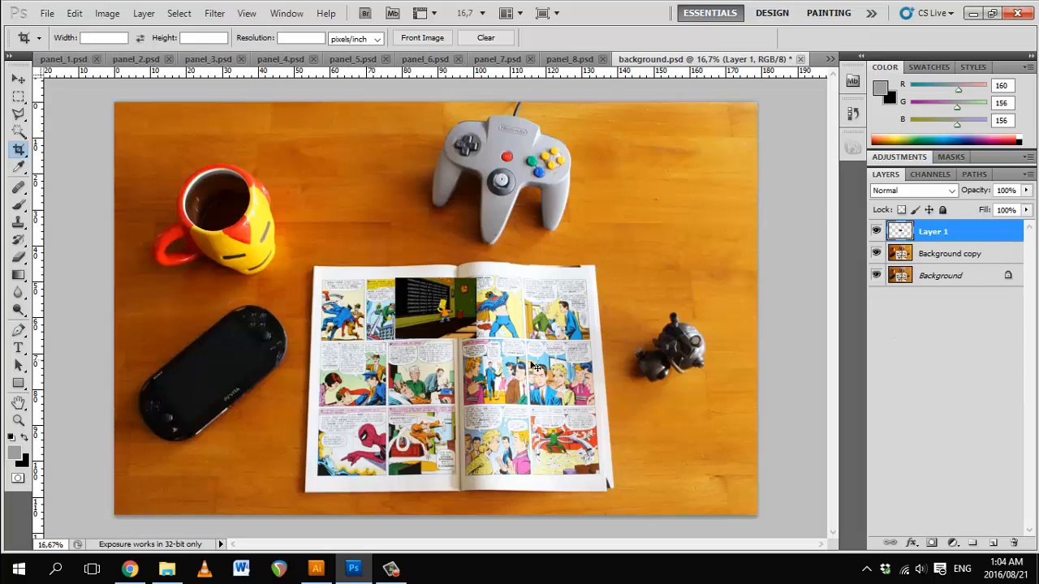
key(ctrl+t)
drag(458, 329, 204, 391)
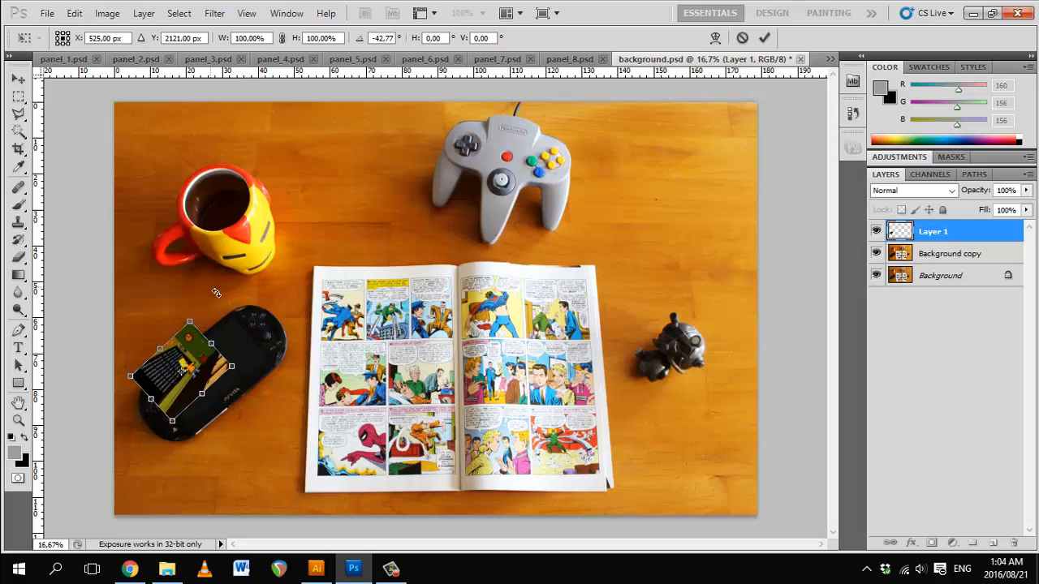
drag(240, 371, 267, 383)
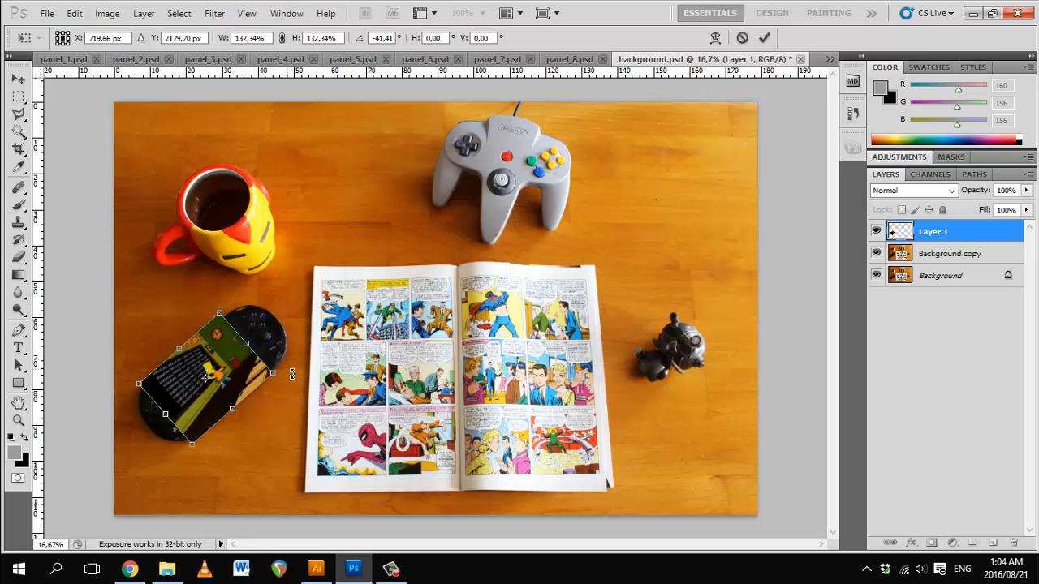
key(Return)
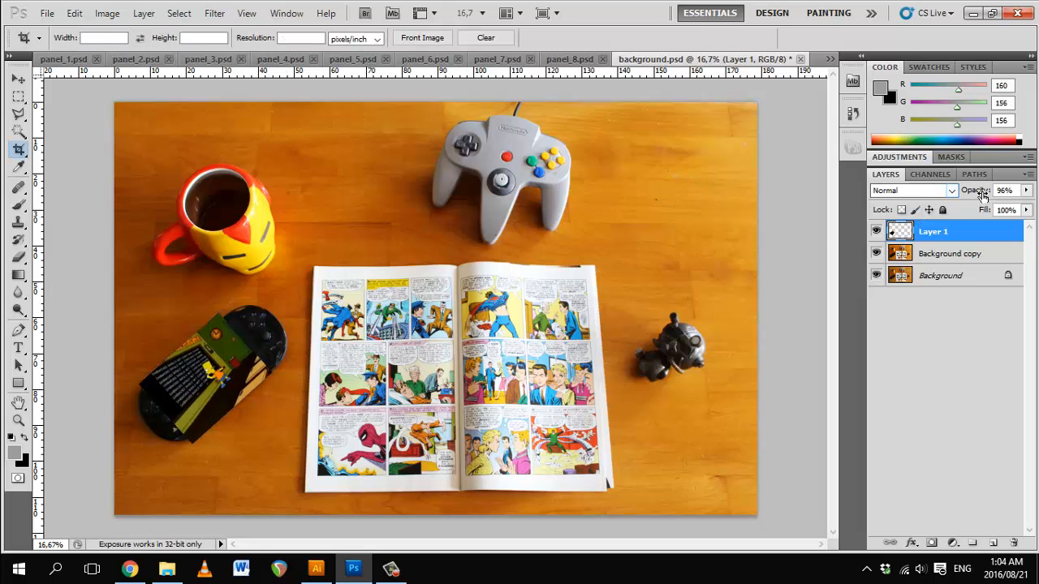
Step: Lower Layer 1's opacity to 14%, then scale the picture to 97.89% and align it with the console's screen
key(z)
drag(266, 380, 417, 322)
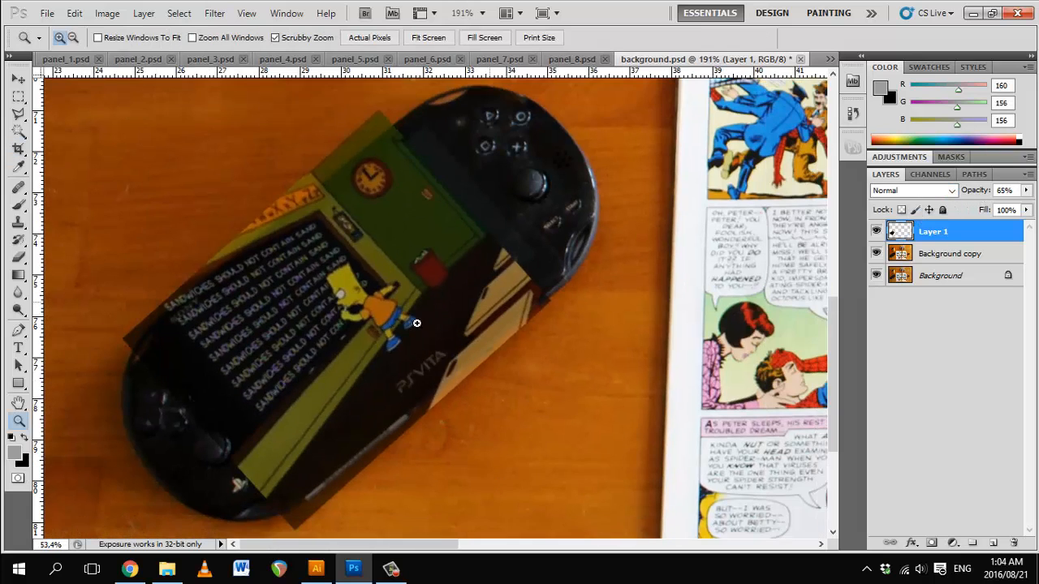
drag(973, 191, 947, 208)
key(ctrl+t)
drag(463, 338, 512, 337)
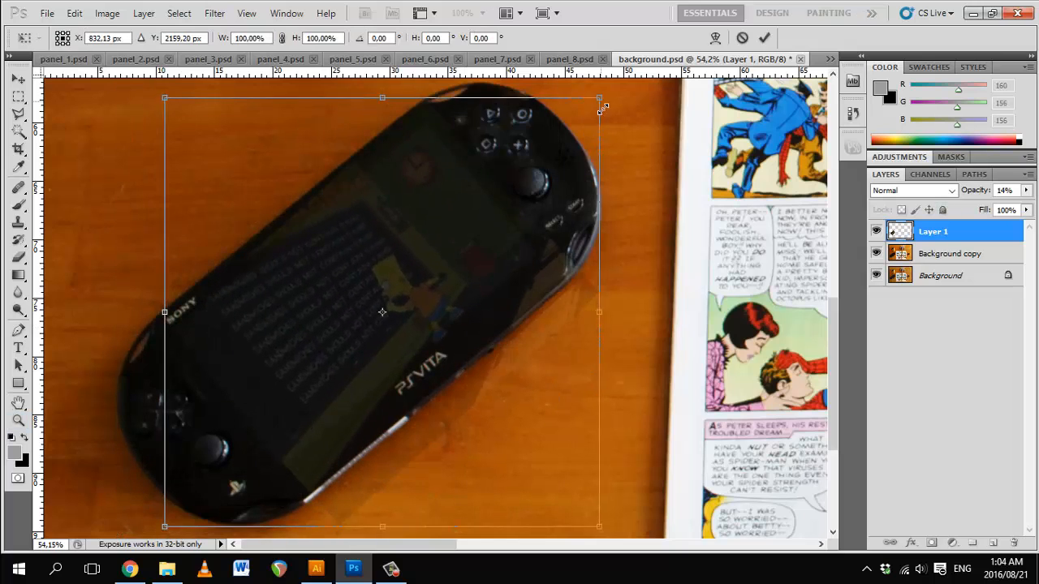
drag(600, 98, 570, 127)
drag(440, 347, 417, 314)
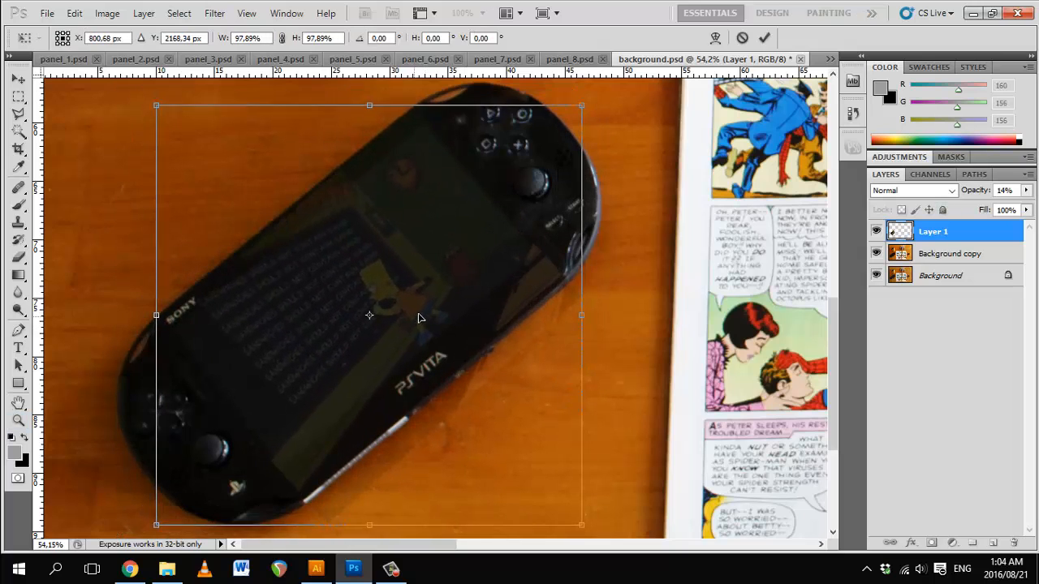
key(Return)
Step: Outline the console's screen with the Polygonal Lasso while Layer 1 is hidden, and show the layer again
click(877, 232)
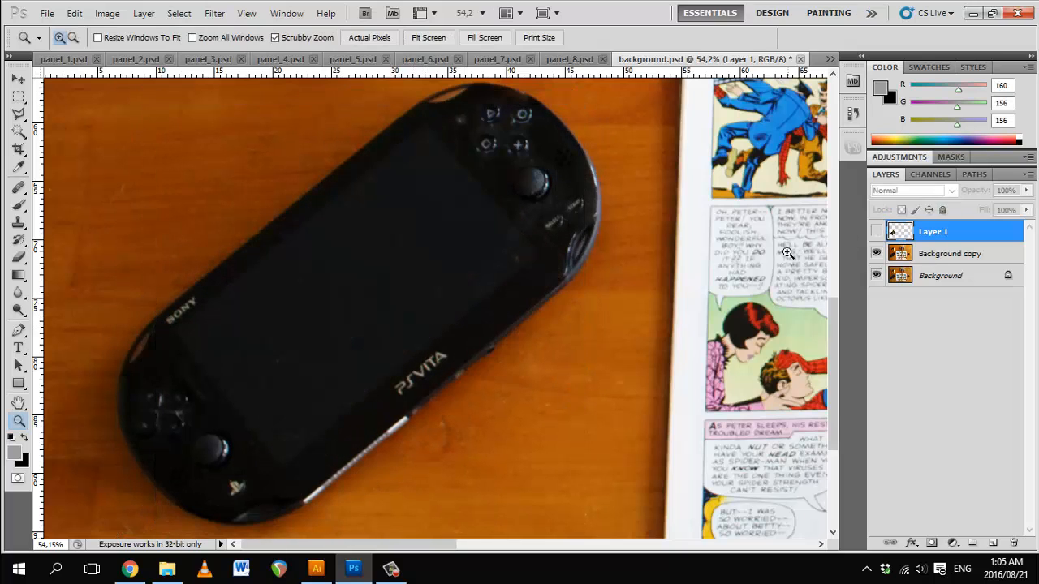
click(19, 115)
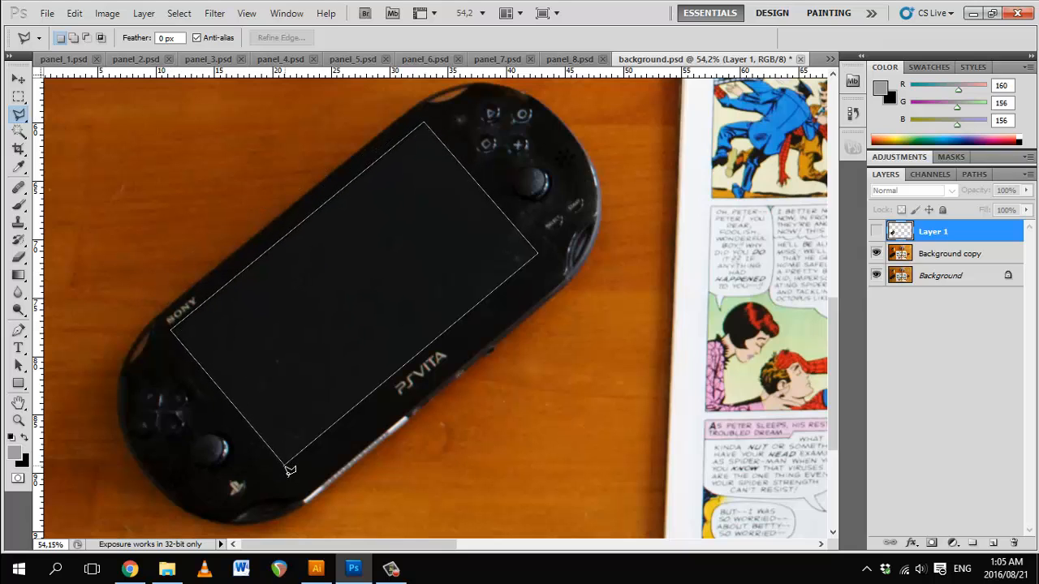
click(876, 232)
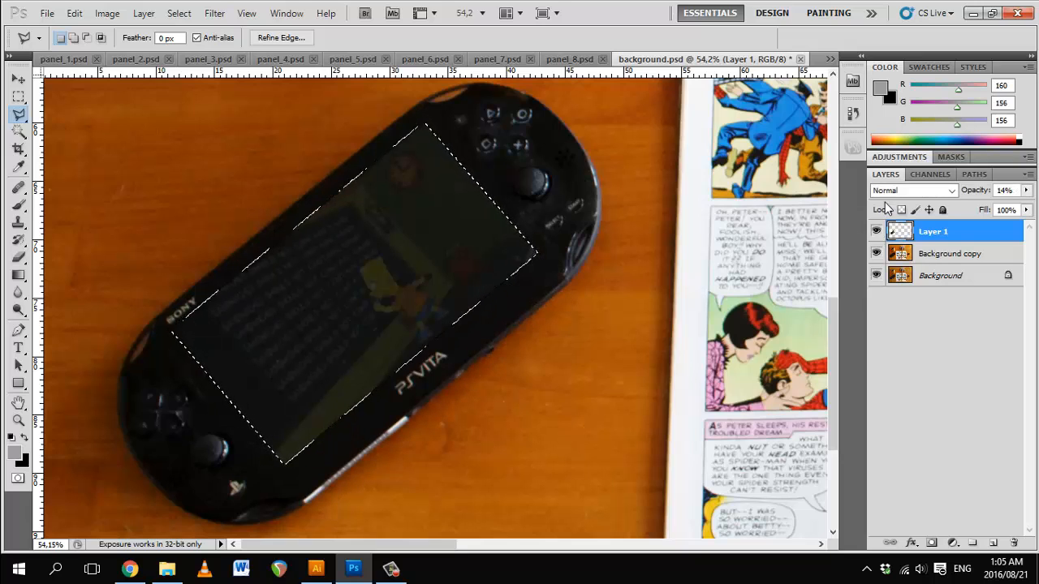
Step: Trim the chalkboard picture to the console's screen selection and set Layer 1's opacity to 95%
key(0)
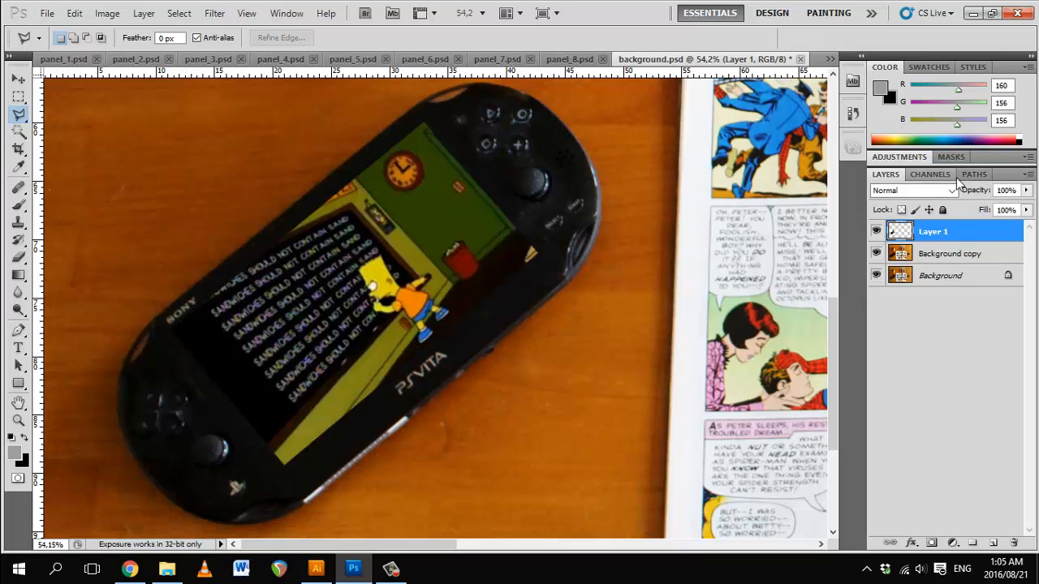
key(z)
key(ctrl+0)
key(9)
key(5)
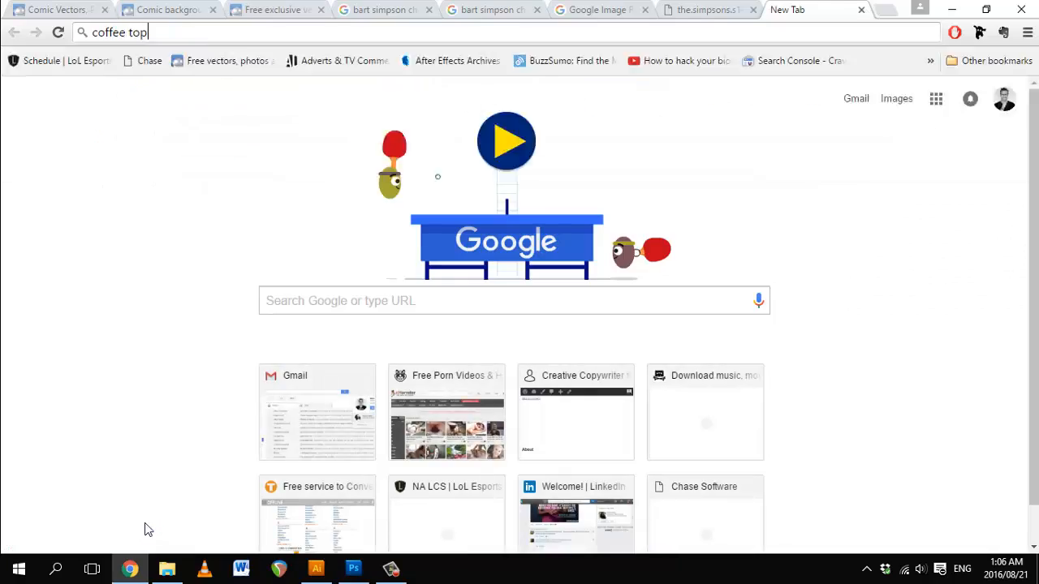
Step: Switch to Chrome and search Google Images for "coffee top", "coffee foam" and "creamy coffee" pictures
key(Return)
click(157, 113)
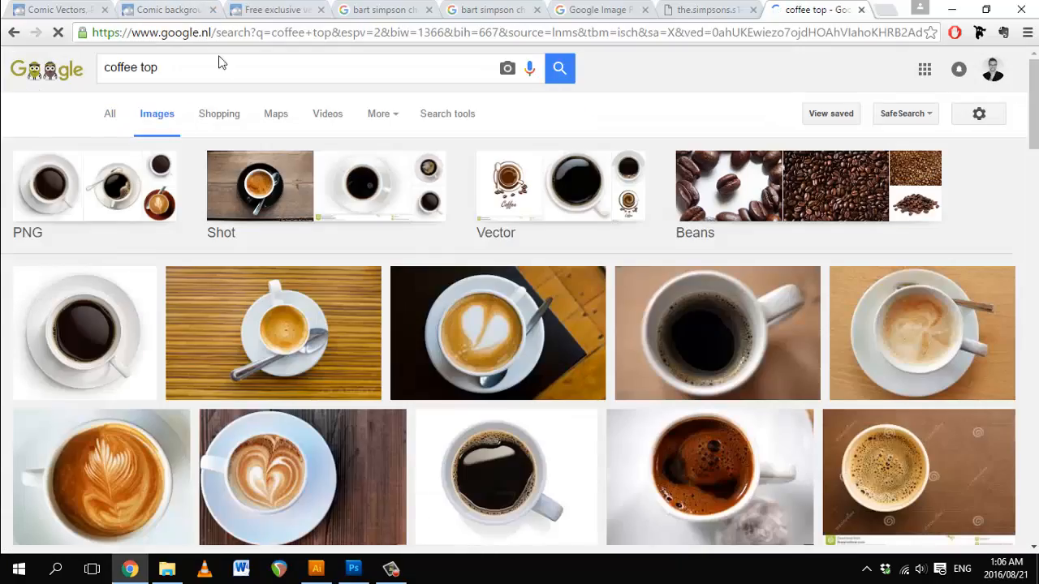
scroll(519, 324, down, 10)
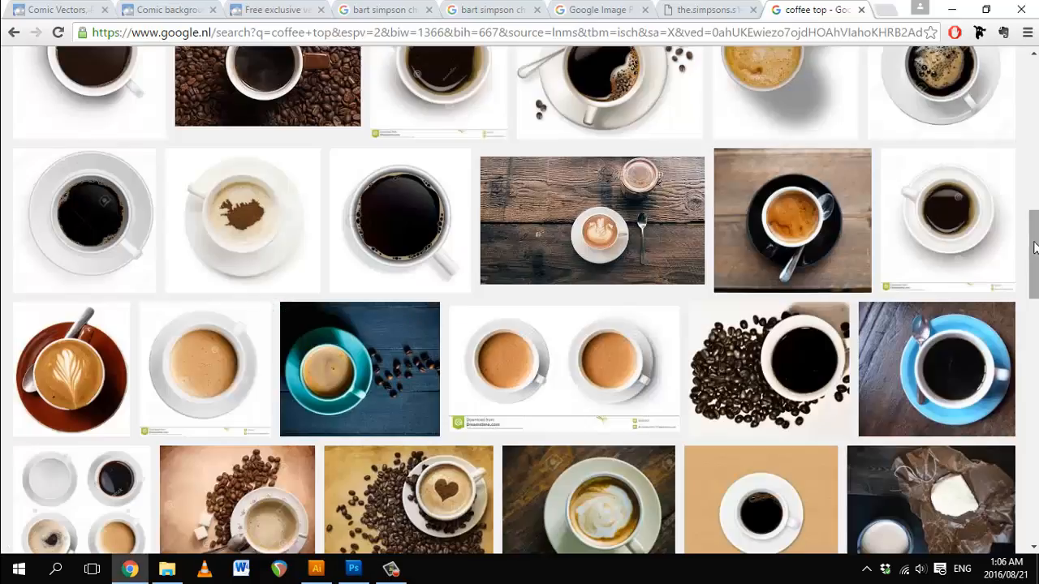
scroll(1036, 248, down, 5)
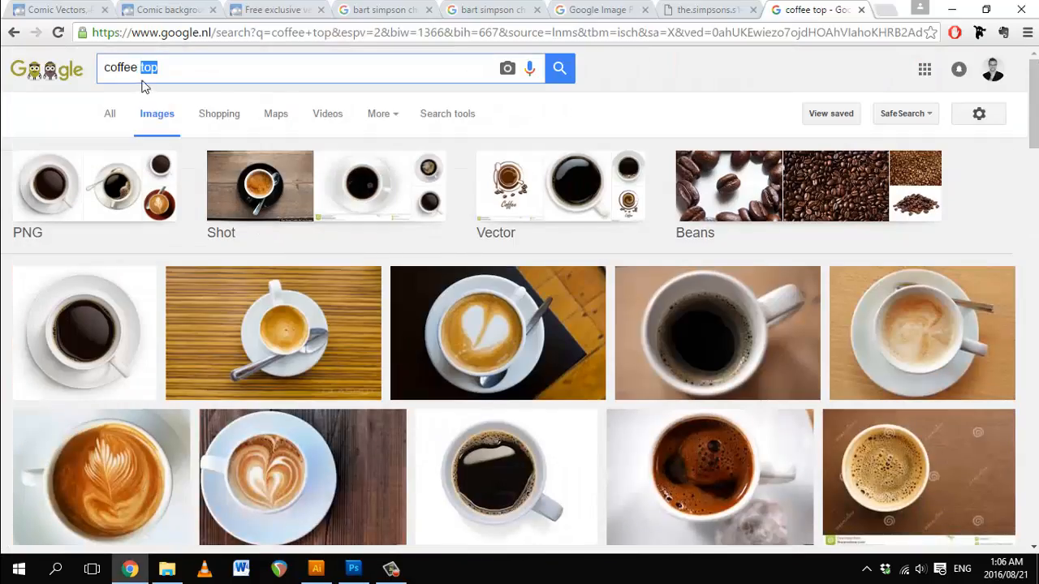
text(foam)
key(ctrl+a)
text(creamy coffee)
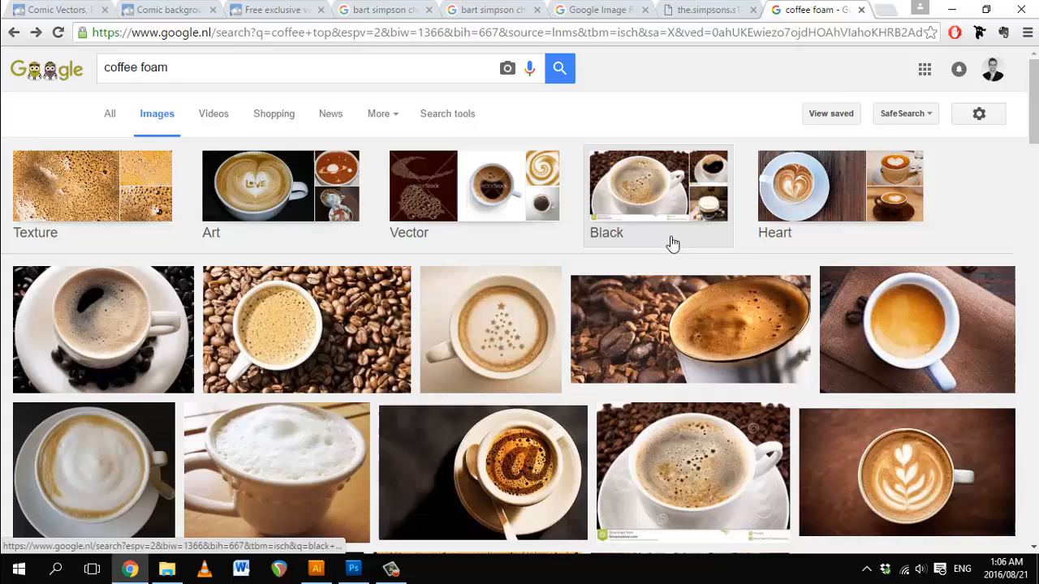
Step: Open the swirled coffee foam picture at full size and save it as Coffee-Foam-Art-50.jpg in the jpegs folder
scroll(737, 301, down, 4)
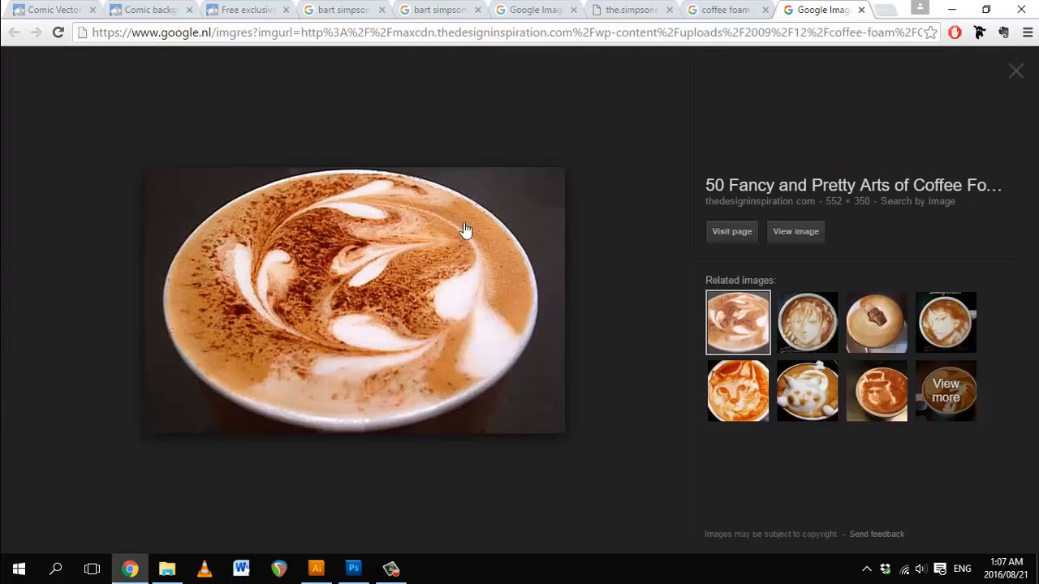
click(795, 233)
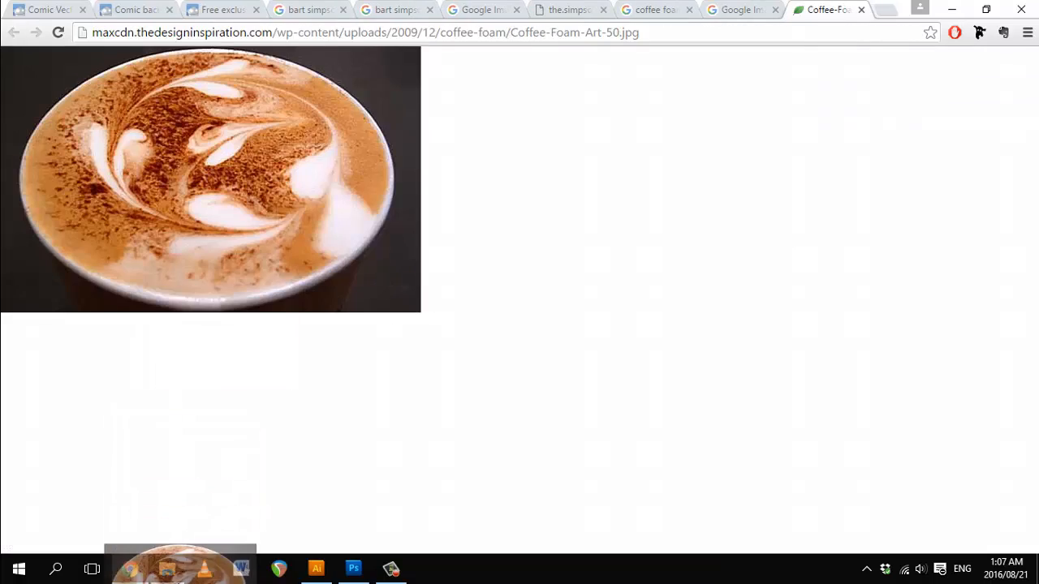
drag(166, 568, 350, 259)
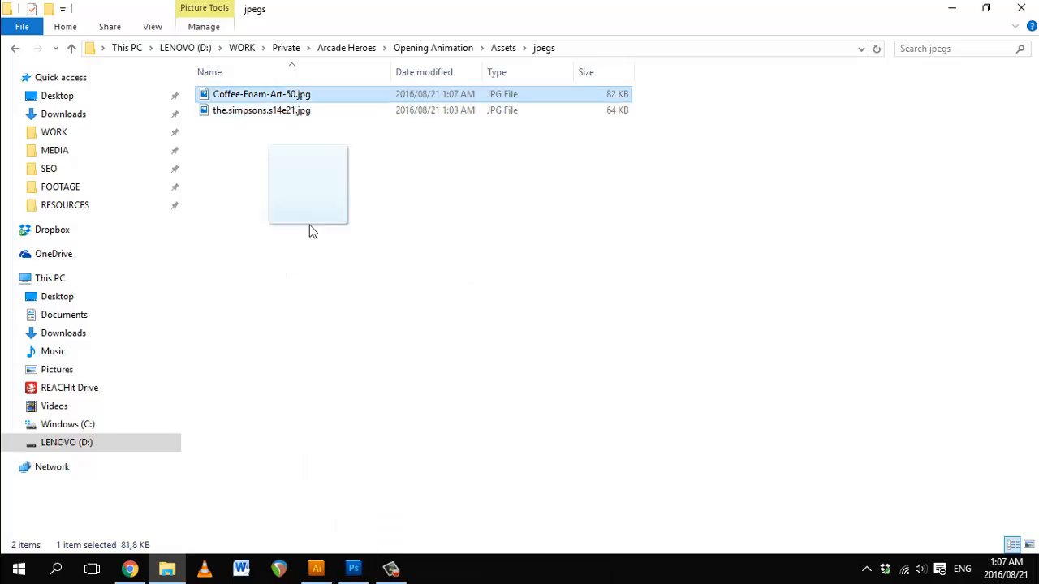
Step: Place Coffee-Foam-Art-50.jpg into background.psd over the mug, scaled to 191.93%
drag(309, 224, 765, 247)
drag(477, 334, 693, 475)
drag(609, 441, 320, 303)
drag(403, 332, 254, 254)
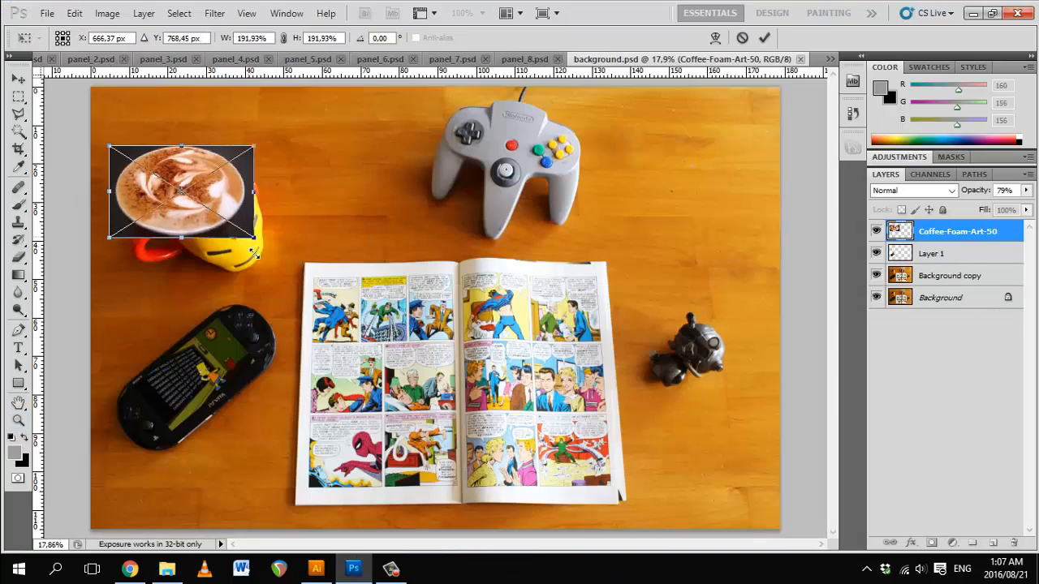
key(Return)
Step: Move the coffee foam picture over the mug's opening and lower its layer opacity to 61%
drag(237, 206, 361, 311)
key(v)
drag(300, 293, 206, 155)
drag(206, 154, 245, 190)
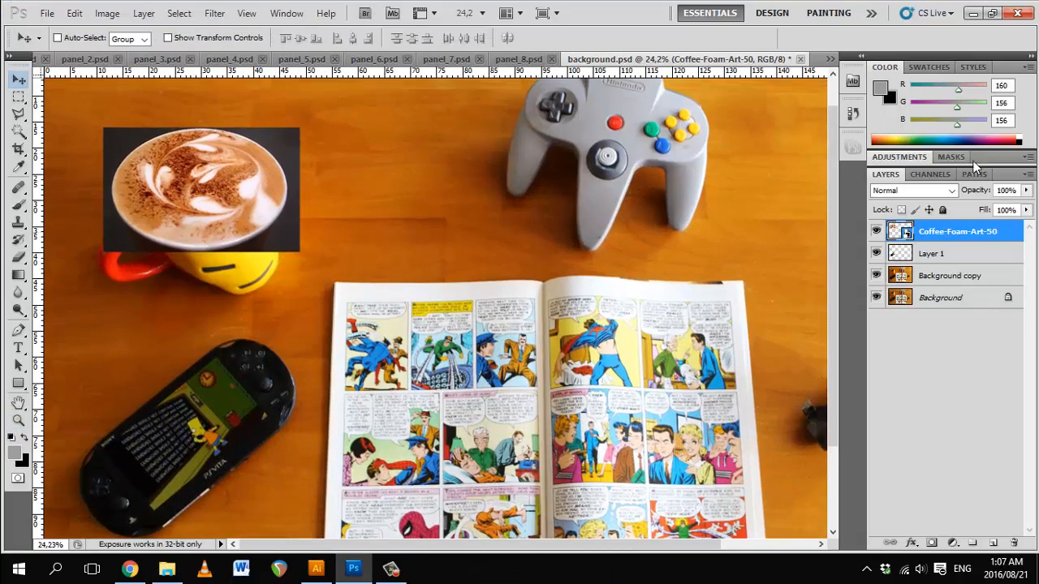
drag(973, 190, 954, 204)
Step: Start a Warp on the coffee foam picture and pull its edges and lower-left corner in toward the mug
click(75, 12)
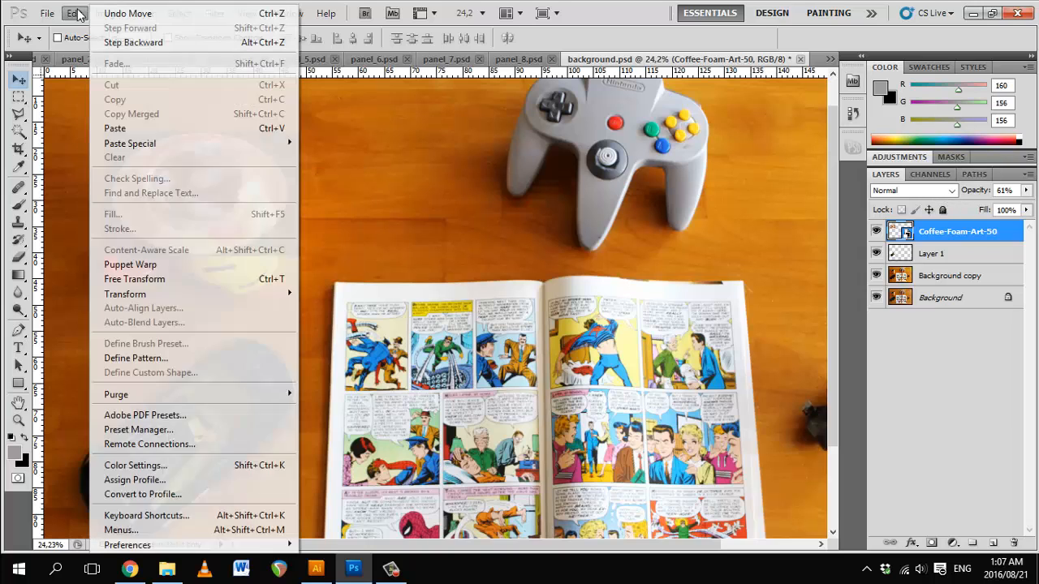
mouse_move(137, 298)
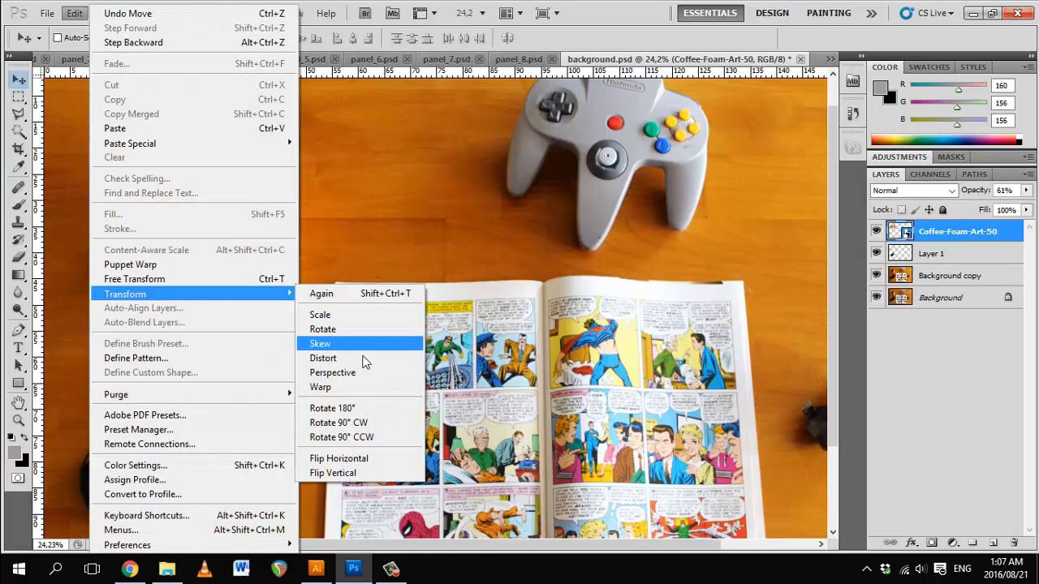
click(349, 390)
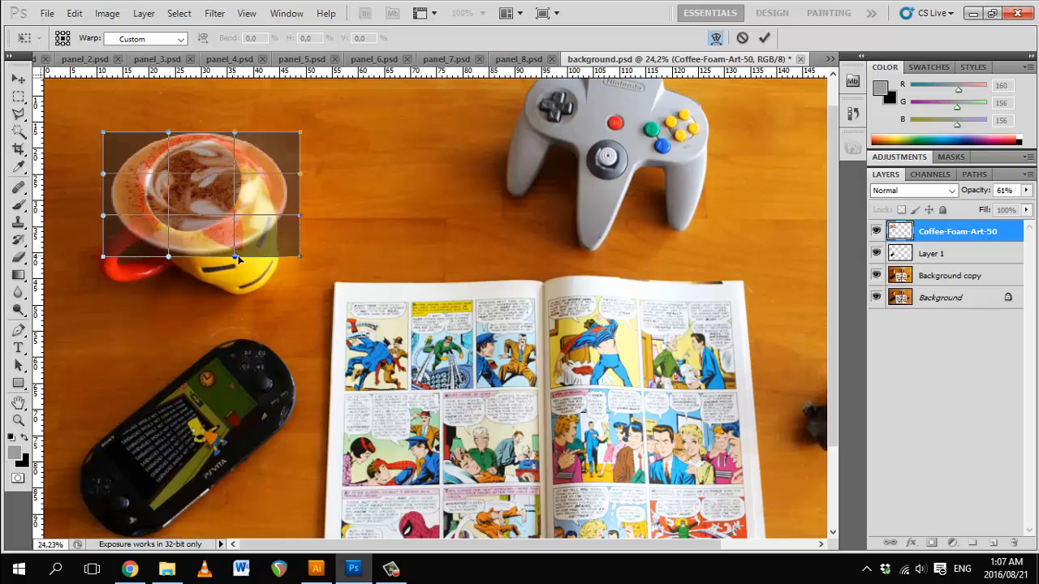
drag(235, 257, 205, 191)
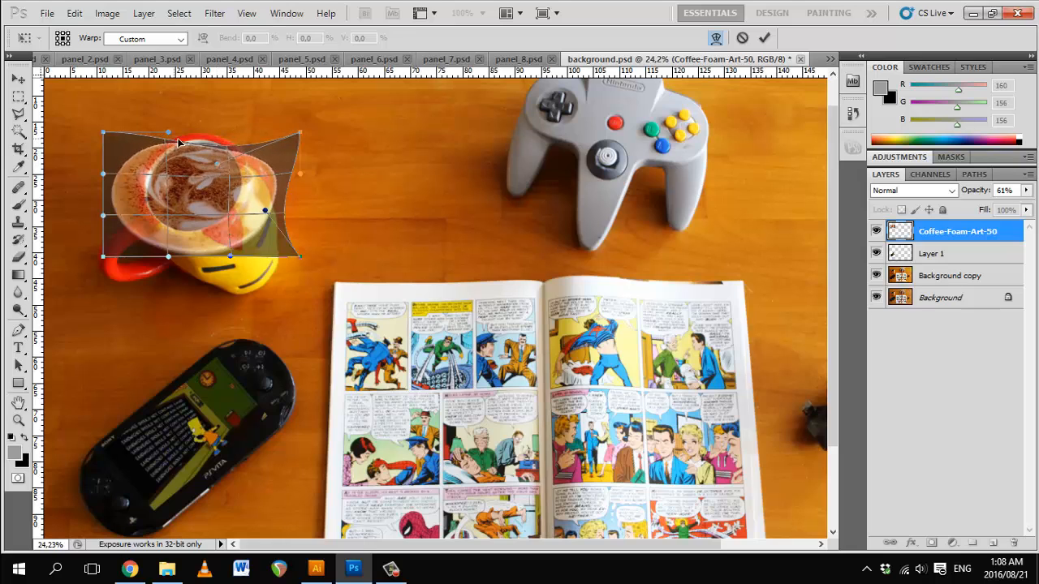
drag(179, 143, 175, 198)
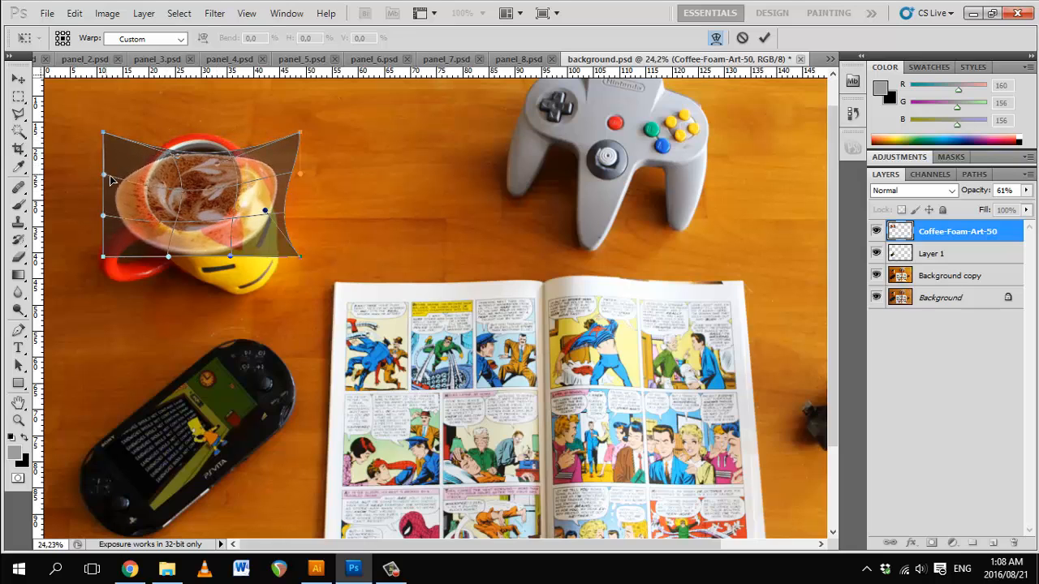
drag(235, 257, 221, 261)
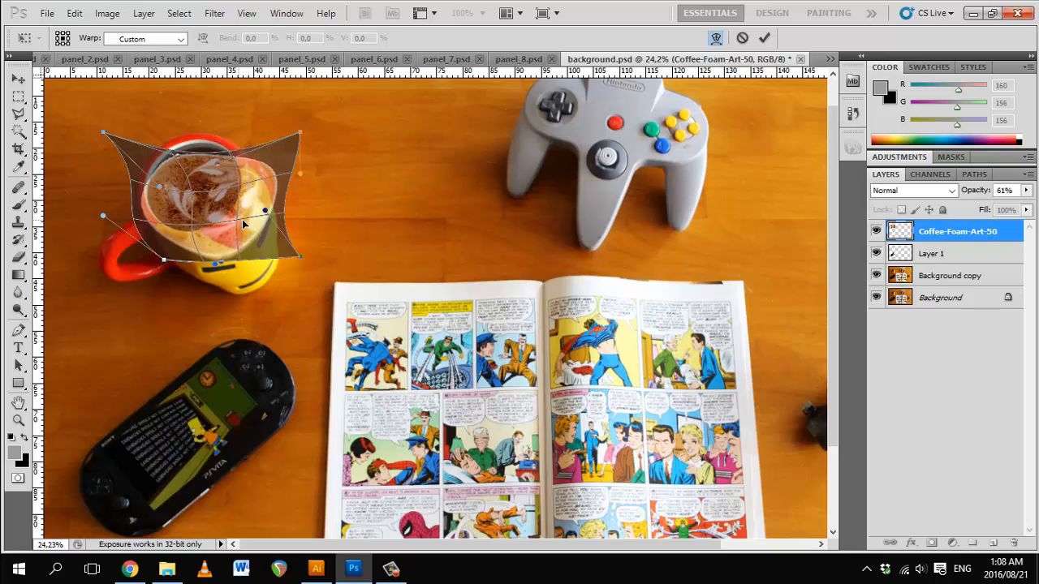
Step: Bring the warp's two right corners and upper-left corner in around the mug and adjust their curve handles
drag(300, 257, 263, 253)
drag(265, 210, 283, 220)
drag(300, 131, 253, 140)
drag(218, 163, 226, 144)
drag(103, 132, 124, 163)
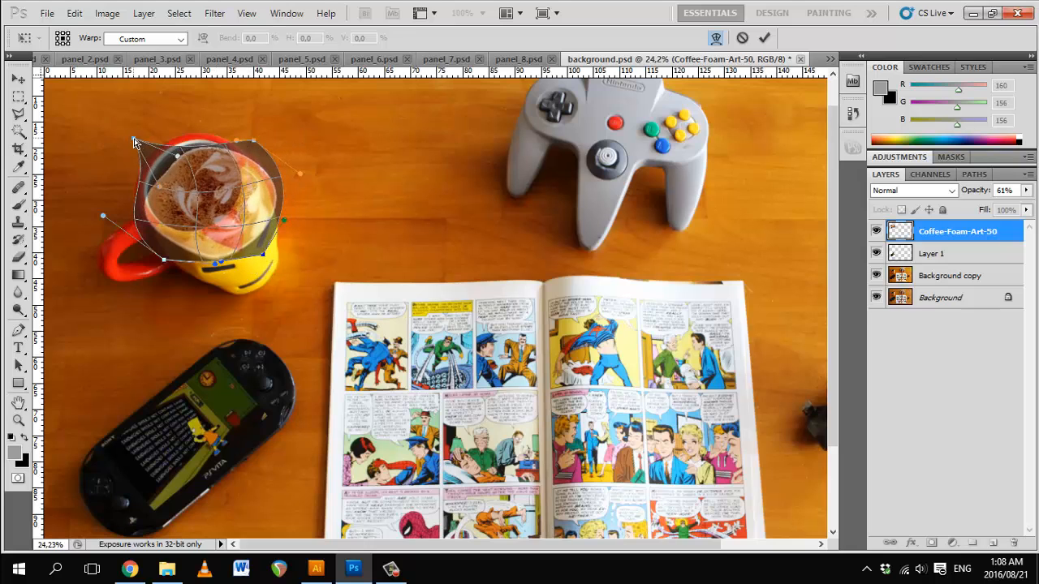
drag(225, 144, 162, 149)
drag(160, 186, 127, 162)
drag(162, 148, 140, 151)
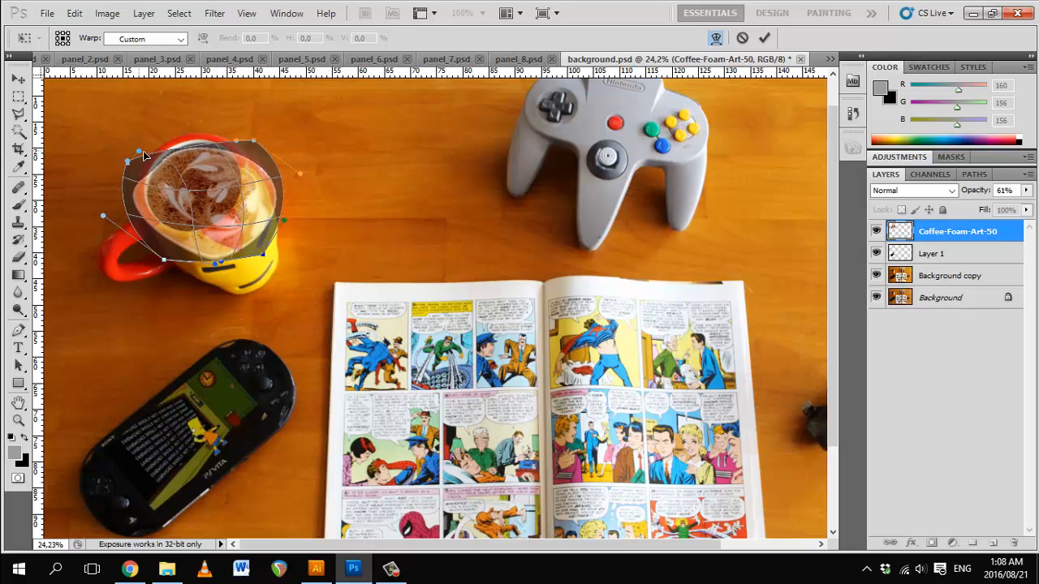
Step: Tighten the warp's right side and upper-right corner to the mug's rim and apply the transformation
drag(253, 141, 249, 135)
drag(263, 254, 243, 243)
drag(299, 173, 243, 135)
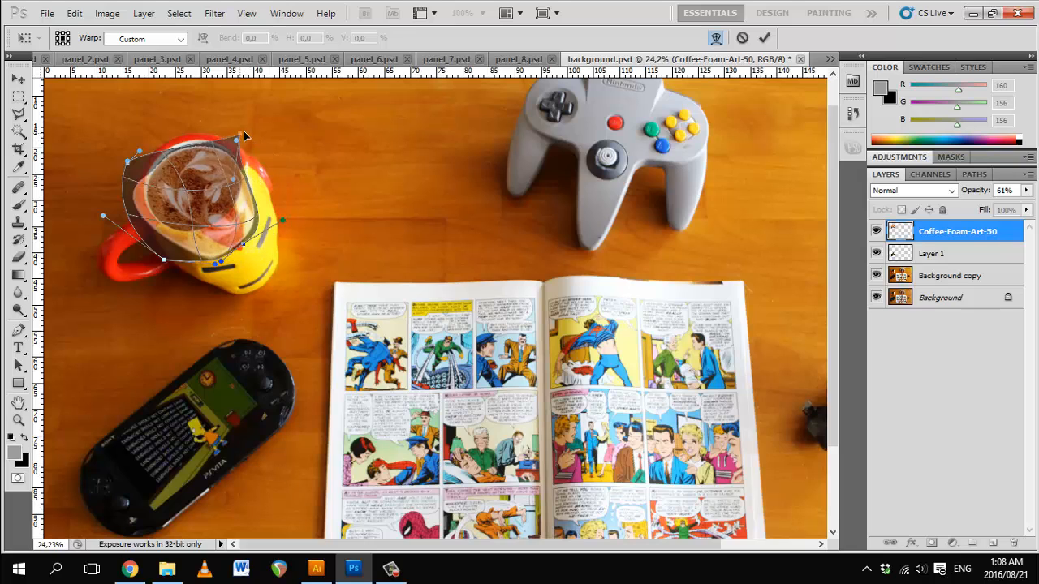
drag(236, 243, 218, 242)
drag(266, 221, 286, 197)
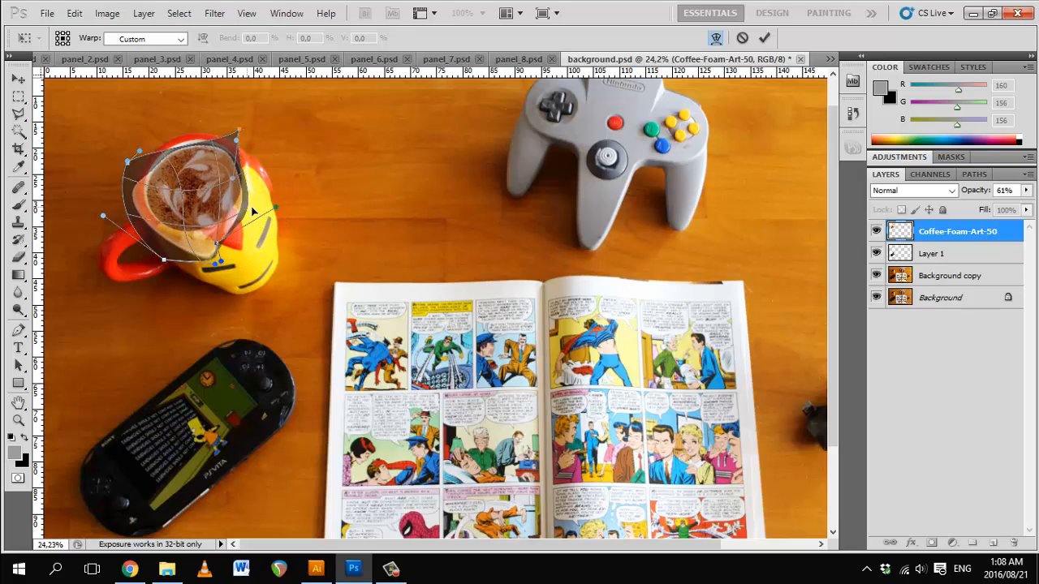
drag(239, 131, 221, 150)
drag(137, 199, 139, 189)
key(Return)
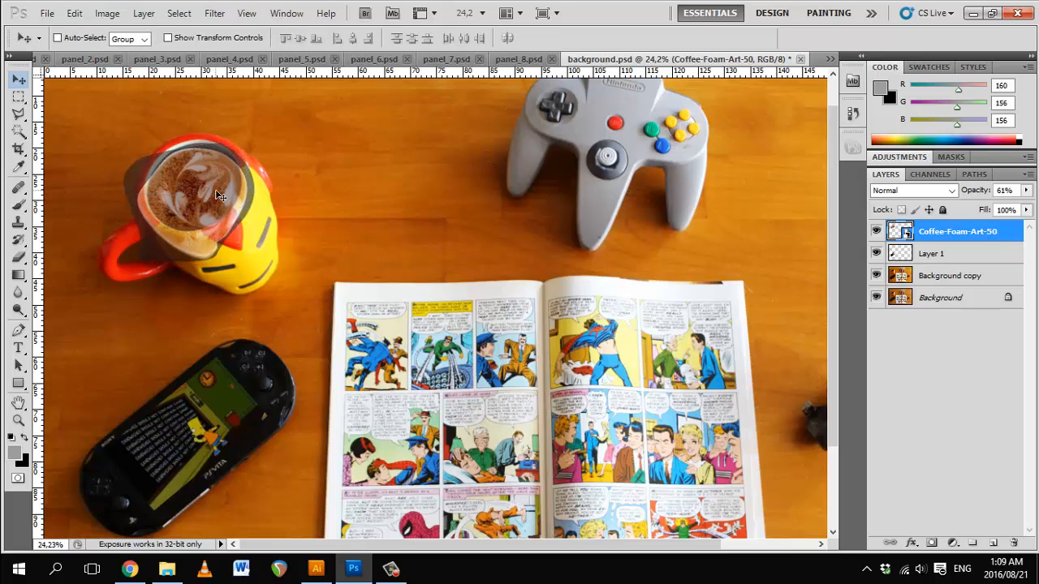
Step: Add a layer mask to the coffee foam layer and hide everything outside an elliptical selection around the mug's opening
key(m)
click(933, 541)
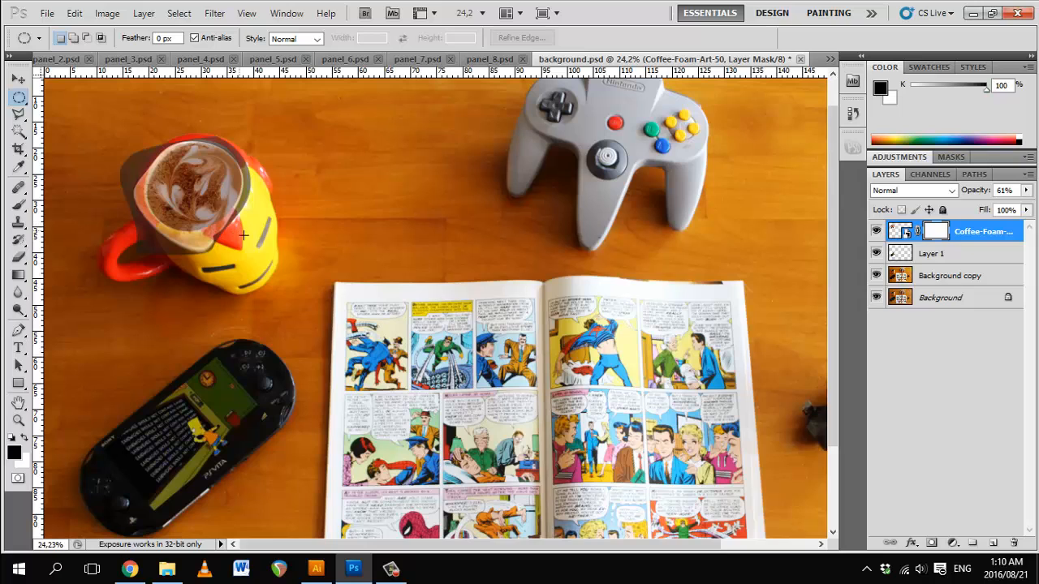
key(x)
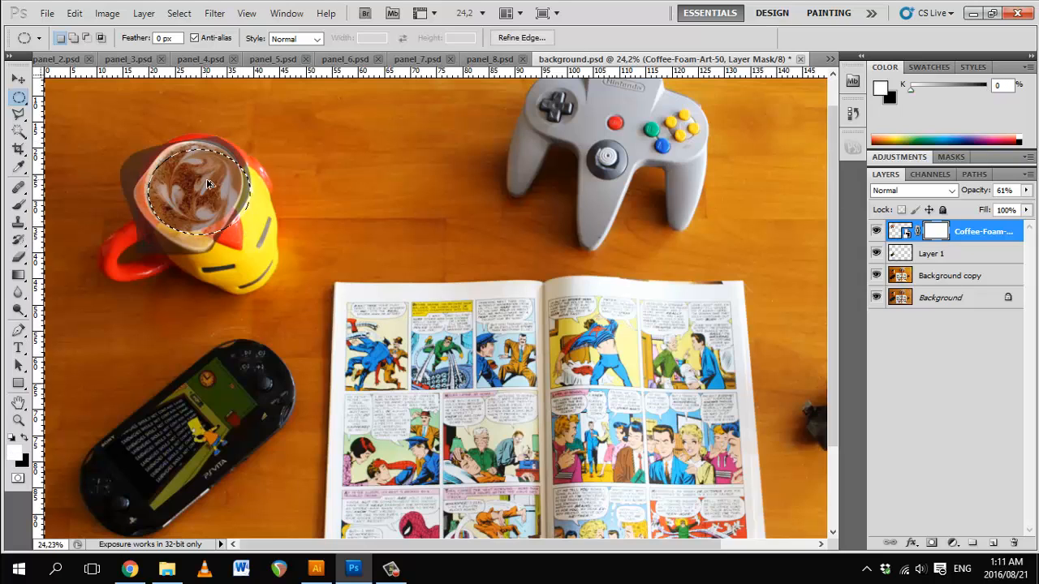
drag(146, 144, 276, 251)
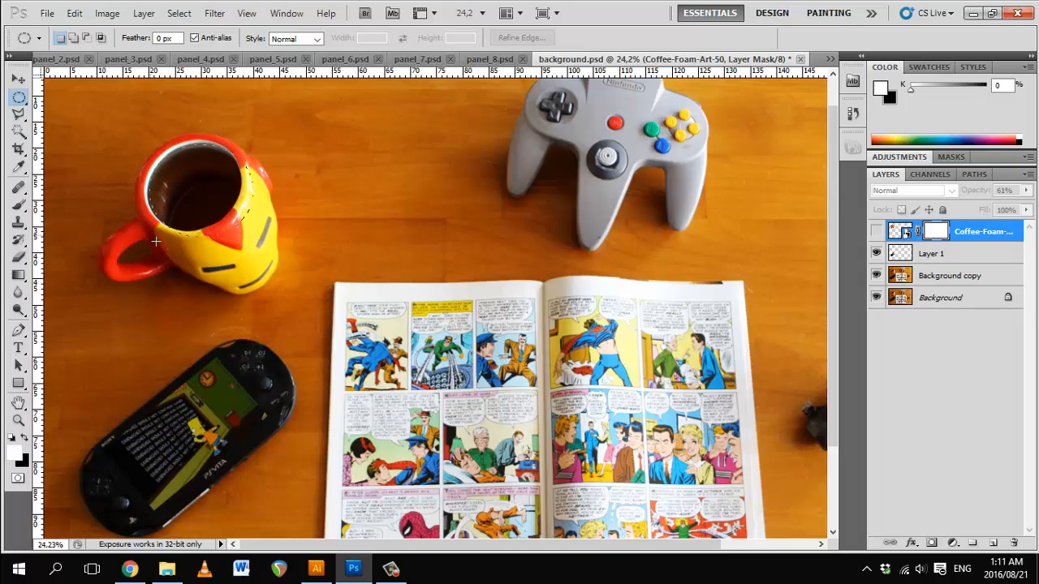
drag(155, 241, 158, 236)
click(877, 232)
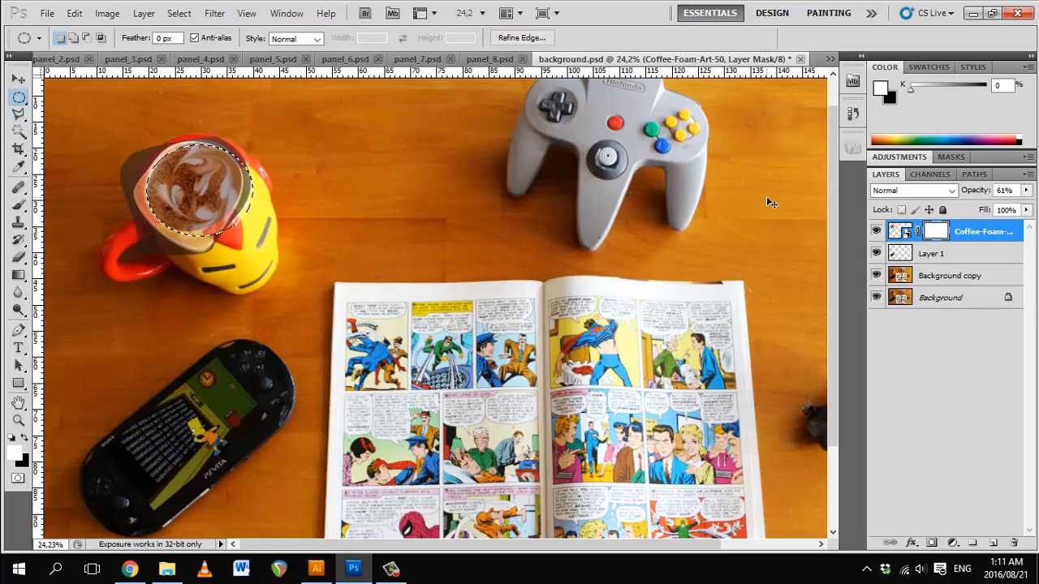
key(Delete)
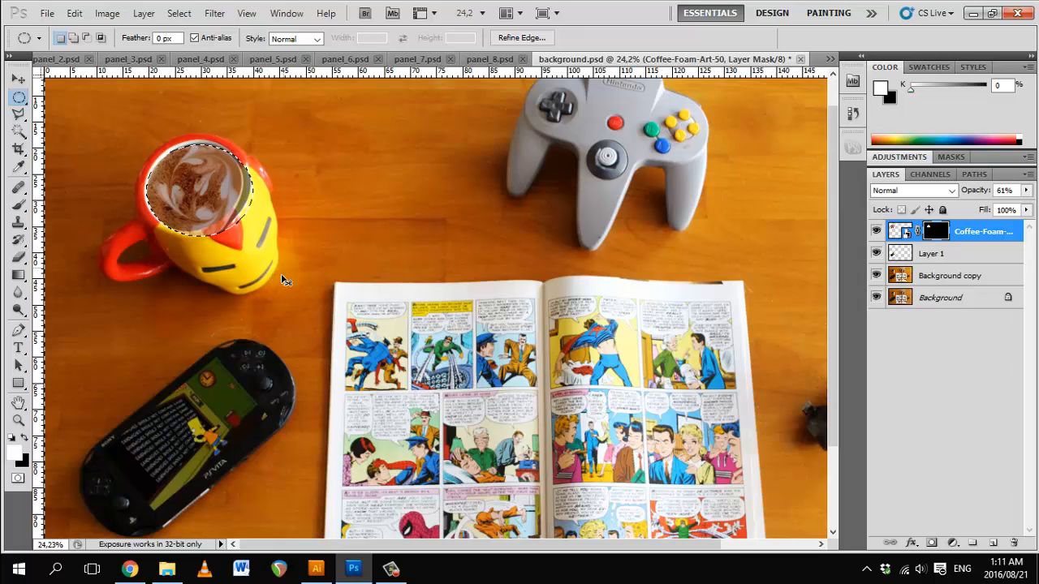
Step: Deselect, pick a 100 px brush, try one stroke on the mask near the mug's rim and undo it
key(ctrl+d)
key(b)
right_click(415, 281)
scroll(487, 381, up, 5)
double_click(424, 344)
drag(188, 241, 164, 234)
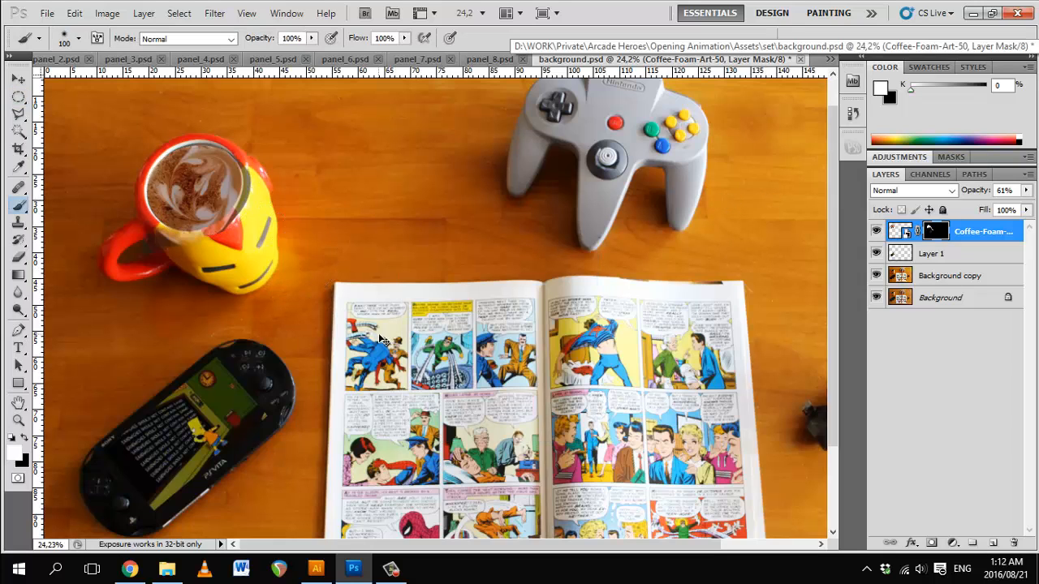
key(ctrl+z)
Step: Paint black on the mask to trim the coffee foam along the mug's rim, and set the layer opacity to 100%
key(x)
drag(982, 191, 1014, 191)
drag(211, 219, 461, 366)
mouse_move(989, 192)
mouse_down()
mouse_move(952, 193)
mouse_move(987, 193)
mouse_up()
key(e)
key(b)
mouse_move(503, 268)
mouse_down()
mouse_move(503, 192)
mouse_move(462, 323)
mouse_up()
drag(973, 191, 1022, 190)
drag(475, 284, 480, 153)
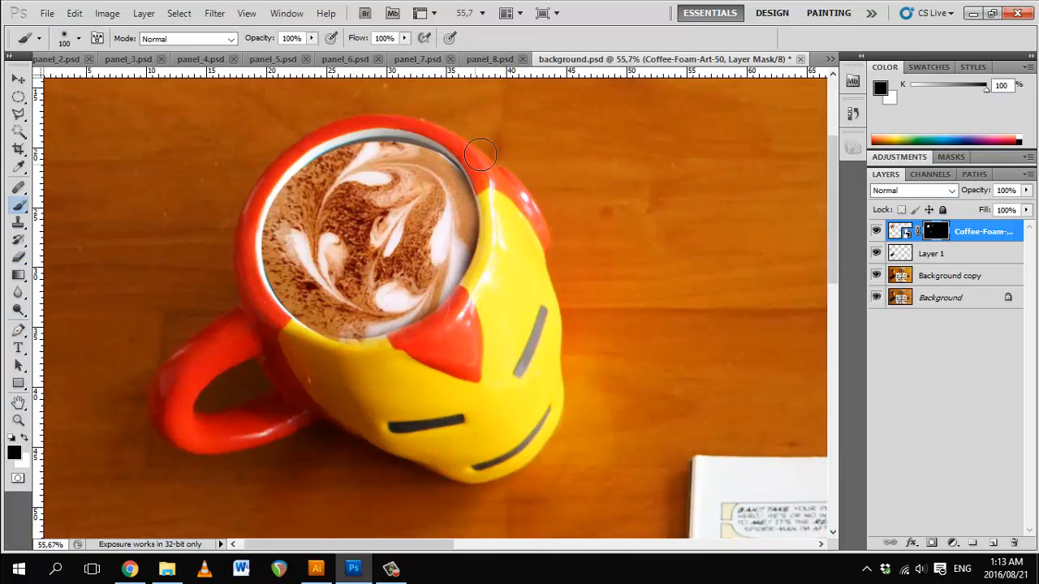
Step: Refine the foam mask's edge along the rim with the Eraser and Brush, and select the Background copy layer
key(e)
drag(466, 242, 465, 290)
key(b)
mouse_move(374, 374)
mouse_down()
mouse_move(353, 369)
mouse_move(494, 310)
mouse_move(508, 155)
mouse_up()
key(e)
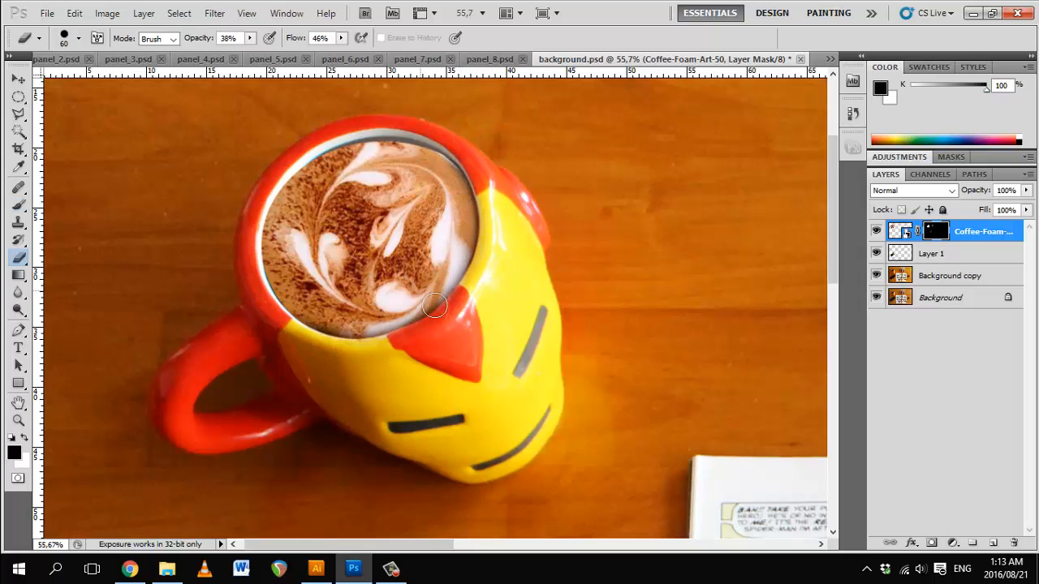
click(950, 254)
key(z)
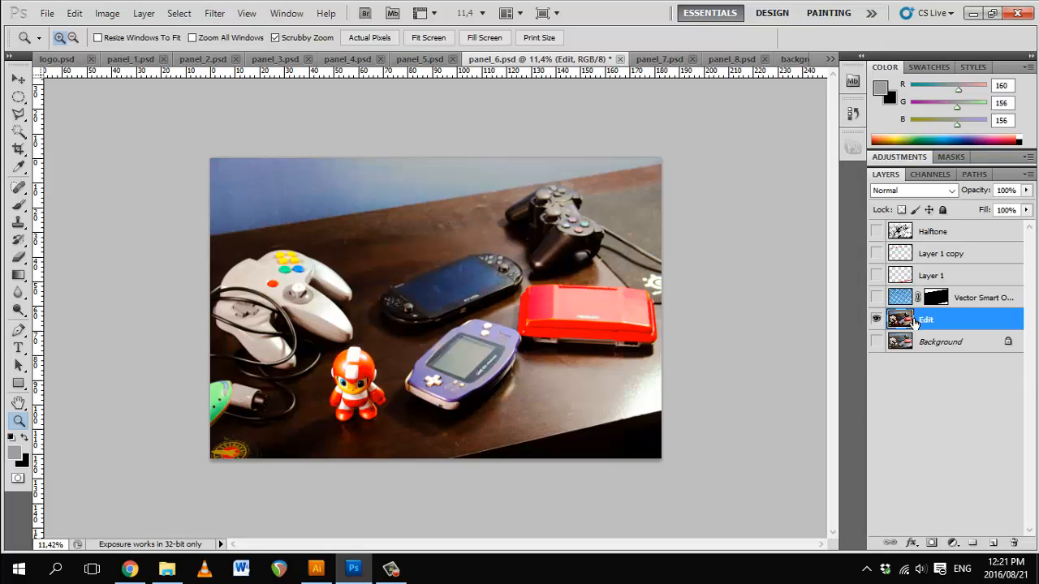
Step: Duplicate the Edit layer in panel_6.psd and rename the copy "Ink outline"
drag(914, 322, 993, 542)
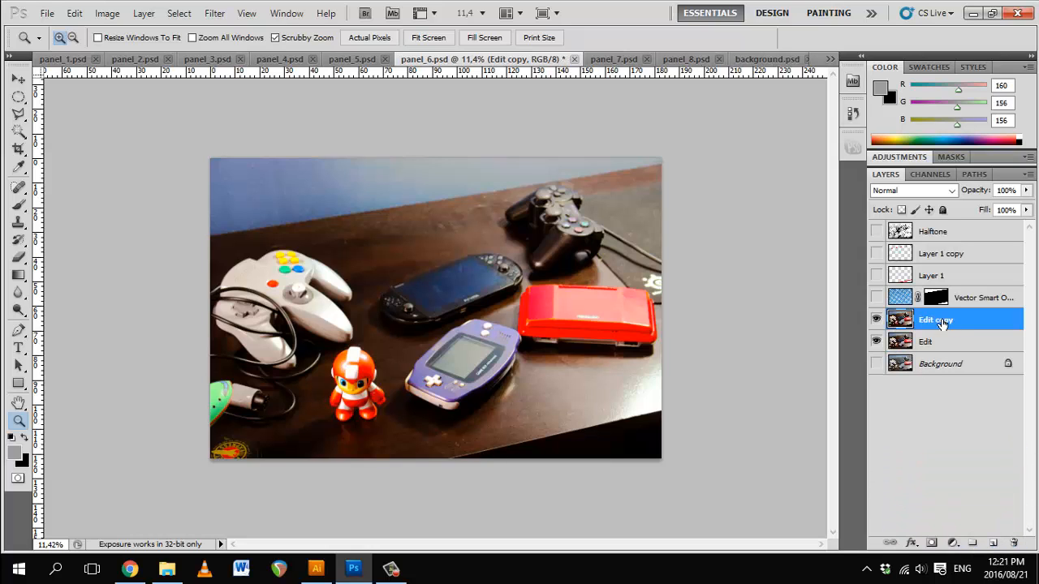
text(Ink outline)
key(Return)
key(b)
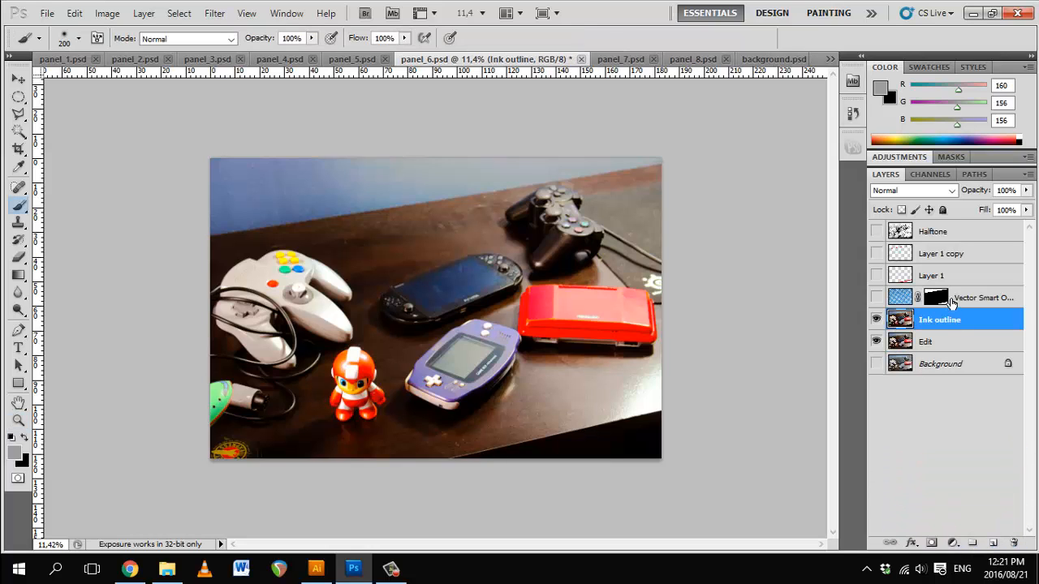
Step: Apply the Accented Edges filter to the Ink outline layer with Edge Width 4, Edge Brightness 5 and Smoothness 15
click(221, 13)
click(234, 87)
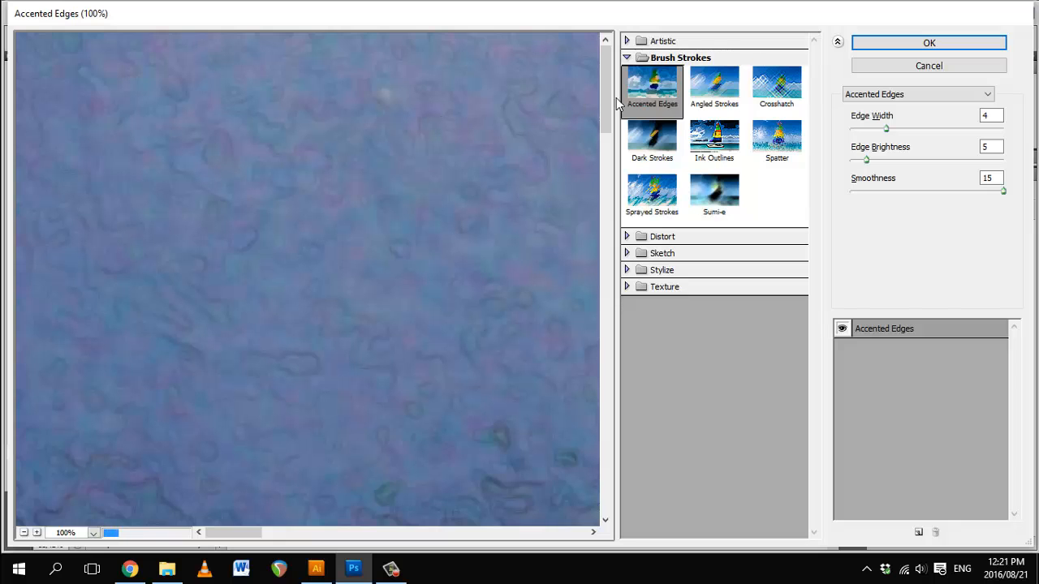
click(22, 533)
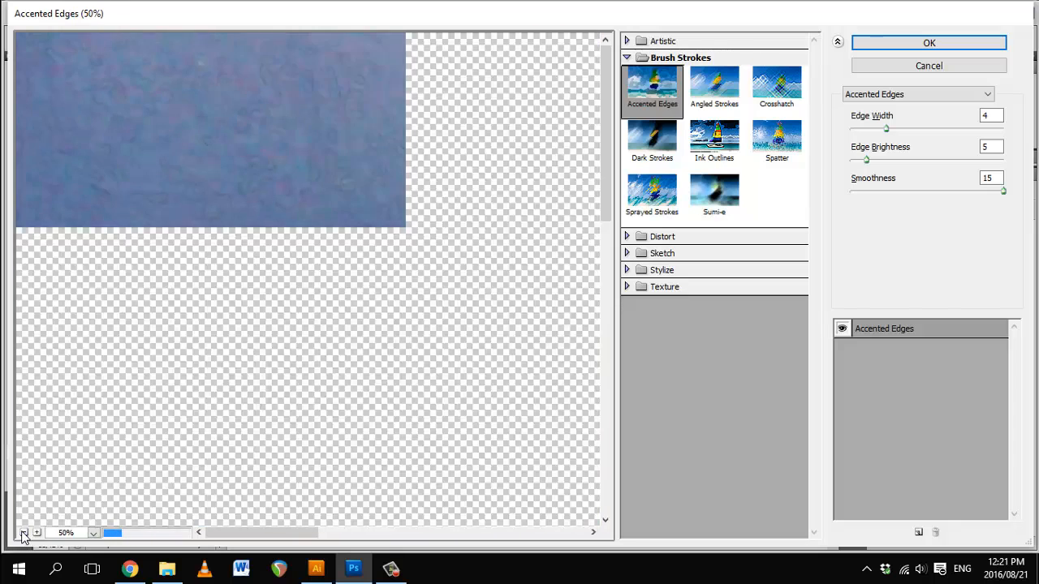
click(22, 533)
click(23, 533)
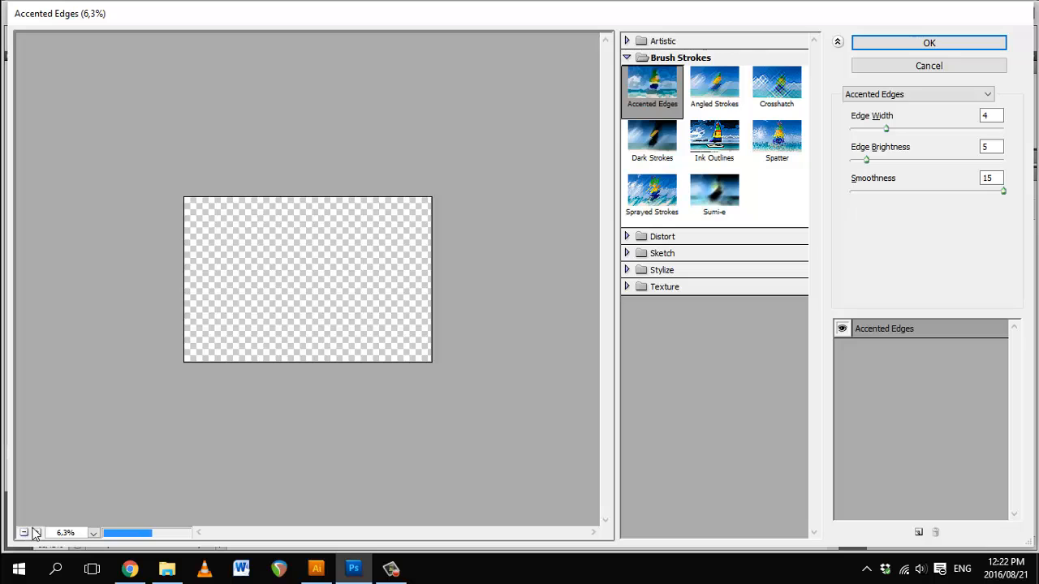
click(37, 533)
click(37, 533)
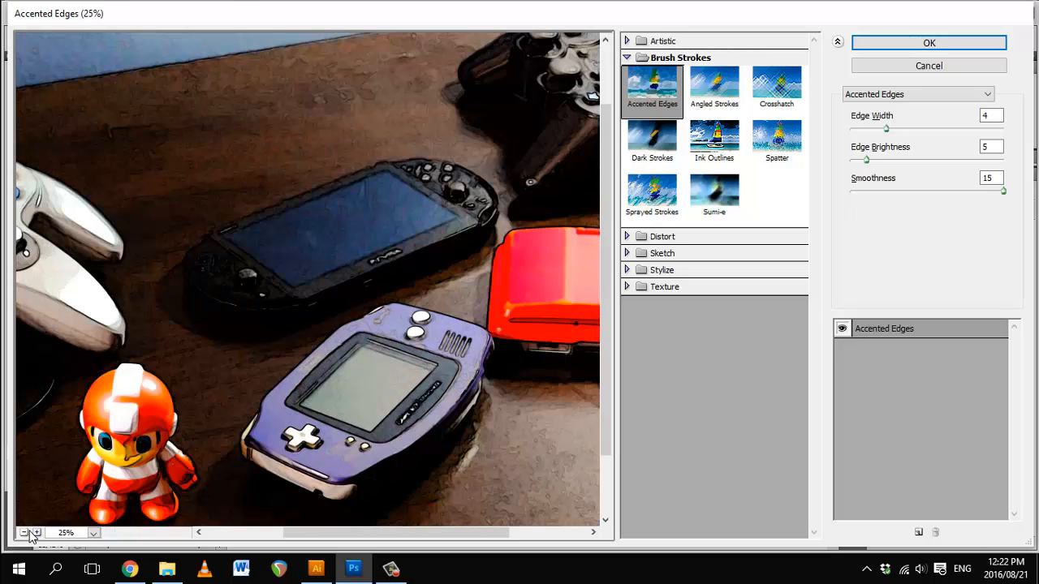
click(25, 533)
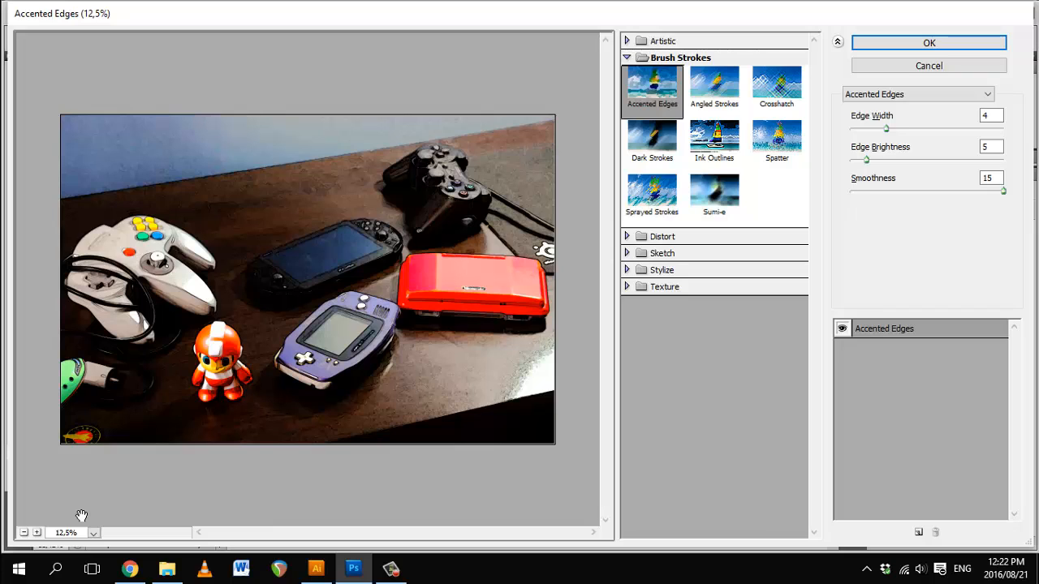
click(929, 44)
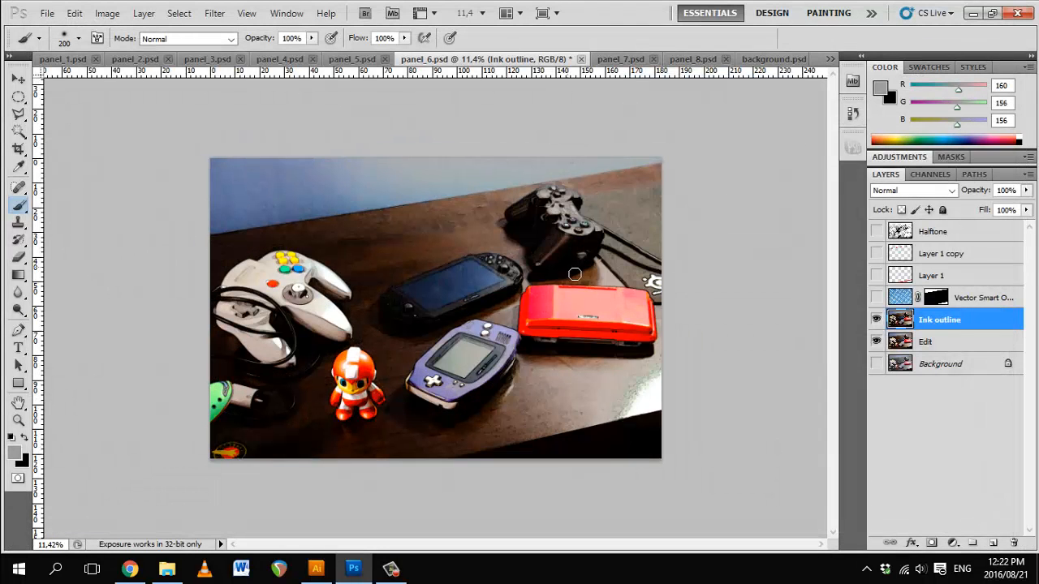
Step: Undo the test brush stroke on the Ink outline layer and add a layer mask to it
scroll(612, 270, up, 3)
mouse_move(592, 495)
mouse_down()
mouse_move(709, 475)
mouse_move(348, 487)
mouse_move(690, 505)
mouse_move(652, 399)
mouse_up()
key(ctrl+z)
click(932, 543)
scroll(368, 505, down, 1)
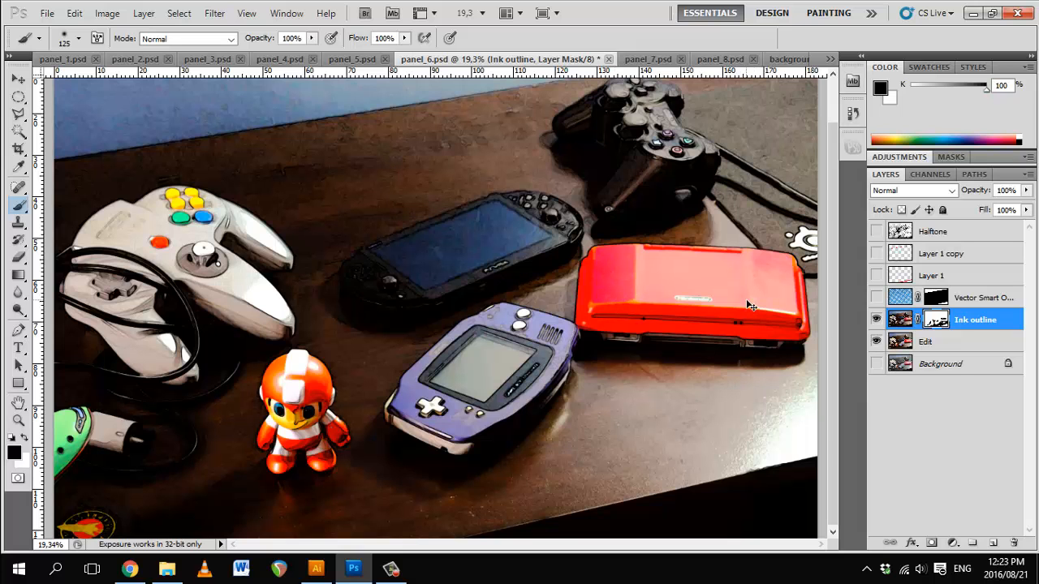
Step: Paint black on the Ink outline mask over the black gamepad to hide the outline effect there
drag(704, 90, 649, 151)
key(z)
drag(619, 234, 512, 373)
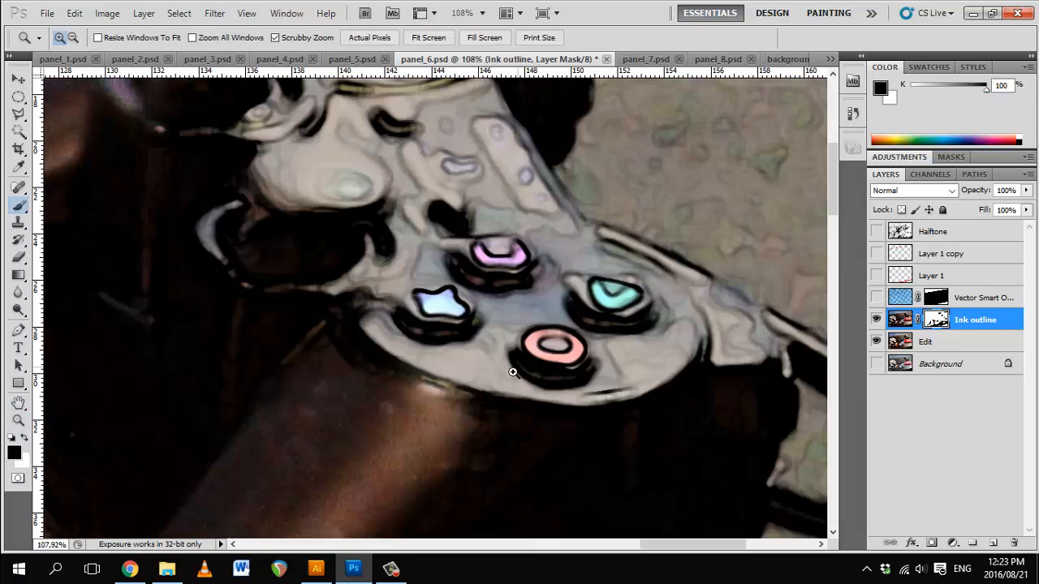
drag(487, 321, 598, 459)
key(z)
drag(560, 381, 463, 368)
key(ctrl+0)
key(b)
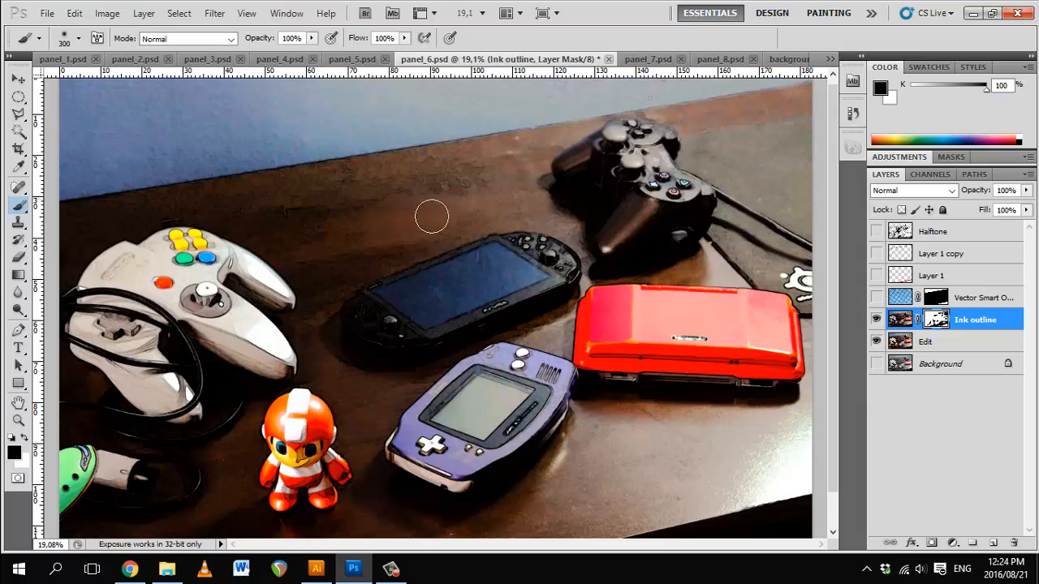
Step: Mask the outline effect on the grey controller, toy figure and purple handheld, and lower the brush's opacity and flow
drag(126, 260, 107, 274)
drag(232, 261, 265, 283)
drag(297, 466, 300, 503)
drag(552, 367, 537, 369)
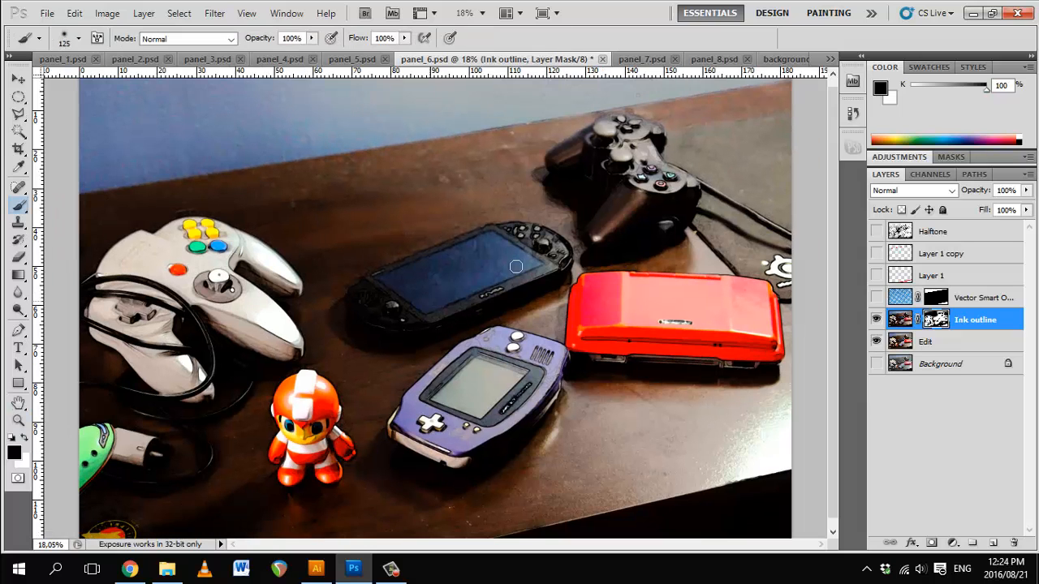
drag(511, 229, 557, 254)
key(ctrl+z)
drag(253, 41, 197, 41)
drag(358, 39, 309, 39)
Step: Compare the whole image with the Ink outline layer hidden and shown
key(z)
drag(568, 325, 535, 325)
click(876, 320)
click(877, 320)
click(877, 320)
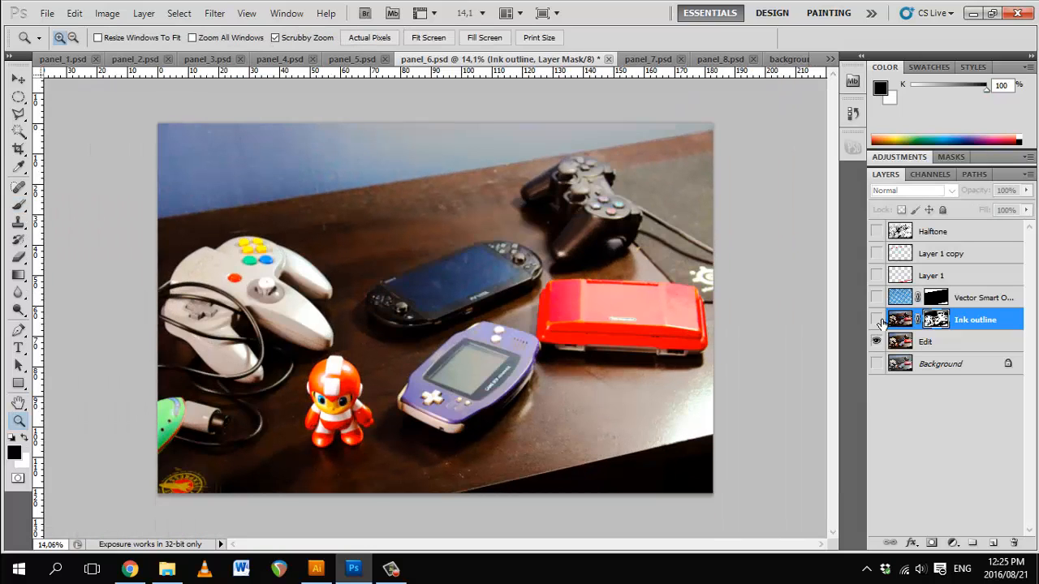
click(876, 320)
click(876, 320)
click(878, 319)
Step: Show all layers above Ink outline, up to Halftone, and check the composite with Ink outline off and on
drag(878, 298, 878, 232)
click(878, 319)
click(878, 320)
Step: Paint black on panel_2's Ink outline mask around the man, isolating that layer for the cleanup and showing the other layers again
key(b)
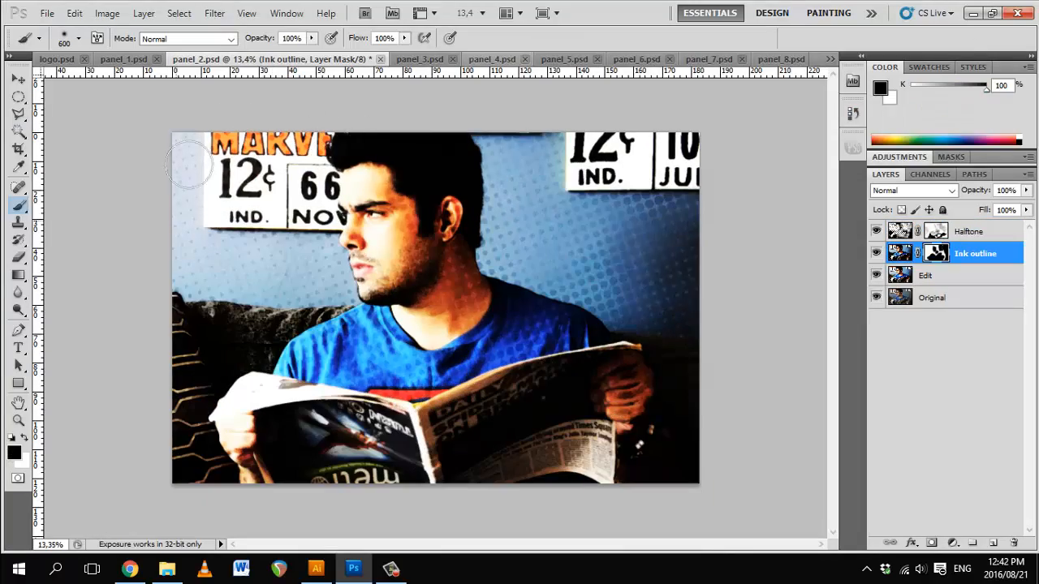
mouse_move(260, 303)
mouse_down()
mouse_move(234, 329)
mouse_move(210, 438)
mouse_up()
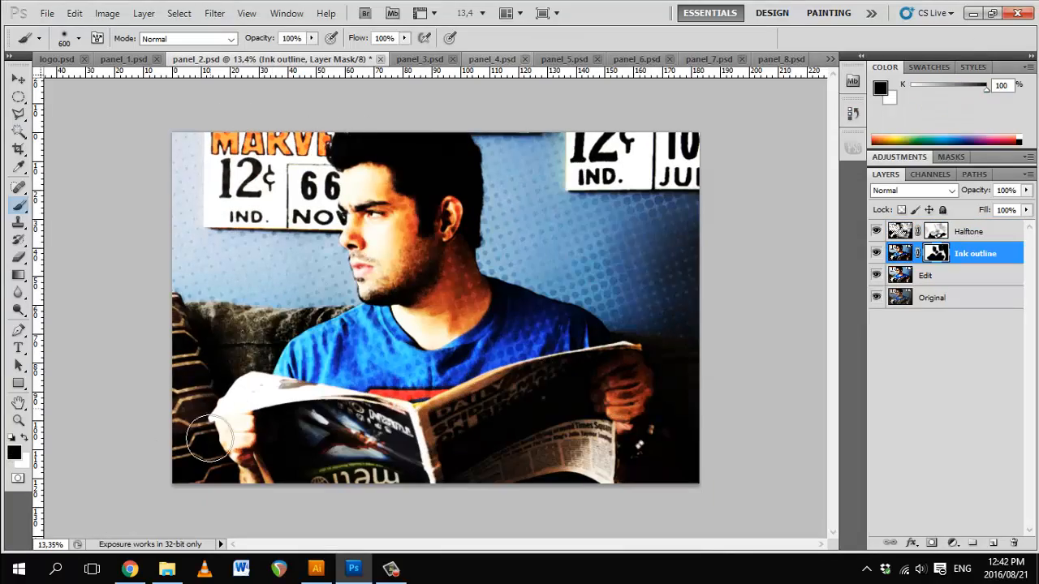
click(876, 276)
click(876, 231)
mouse_move(254, 364)
mouse_down()
mouse_move(317, 307)
mouse_move(335, 227)
mouse_move(315, 209)
mouse_move(444, 192)
mouse_move(426, 263)
mouse_move(471, 321)
mouse_up()
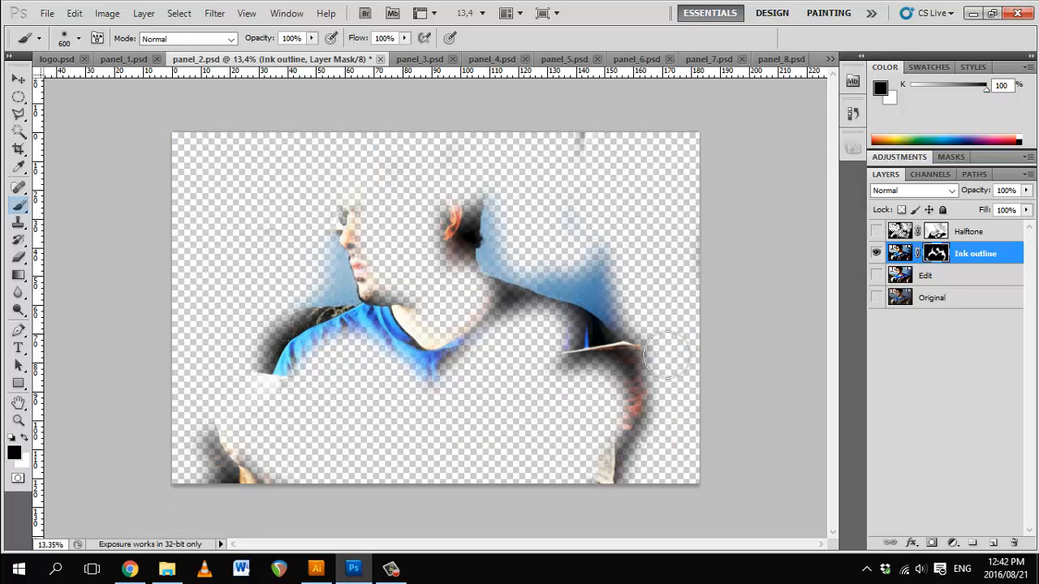
mouse_move(669, 342)
mouse_down()
mouse_move(616, 276)
mouse_move(551, 244)
mouse_up()
drag(876, 276, 876, 297)
click(879, 232)
Step: Compare panel_2 with the Ink outline layer hidden and shown, and save the file
click(881, 253)
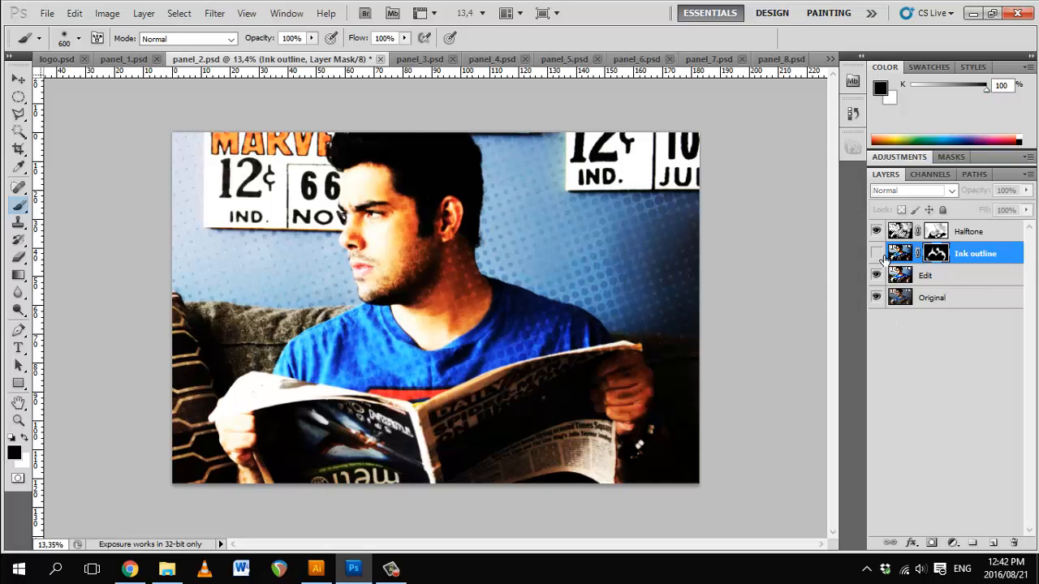
click(881, 253)
click(881, 253)
click(881, 253)
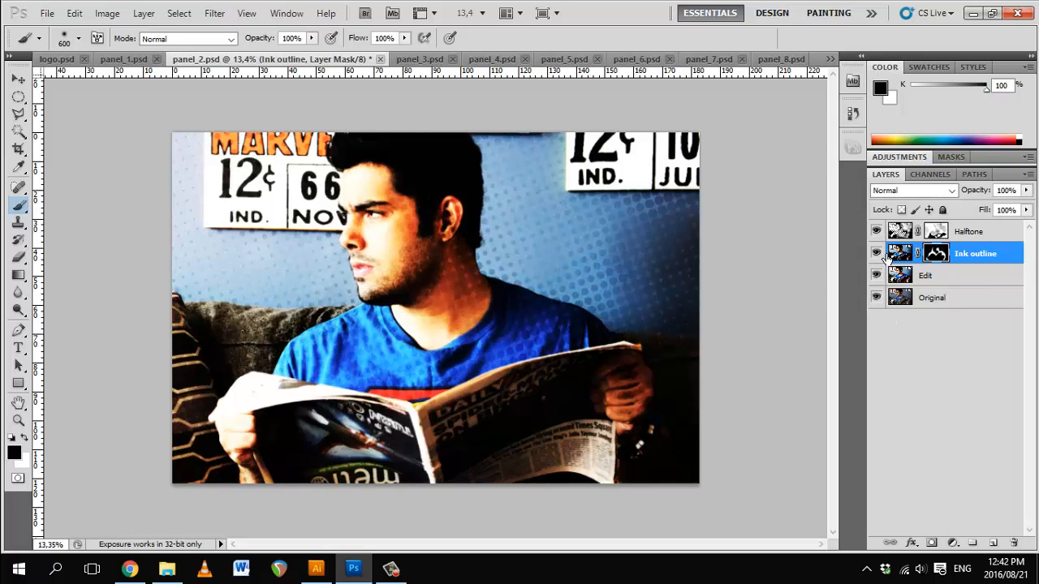
click(882, 254)
click(882, 254)
key(ctrl+s)
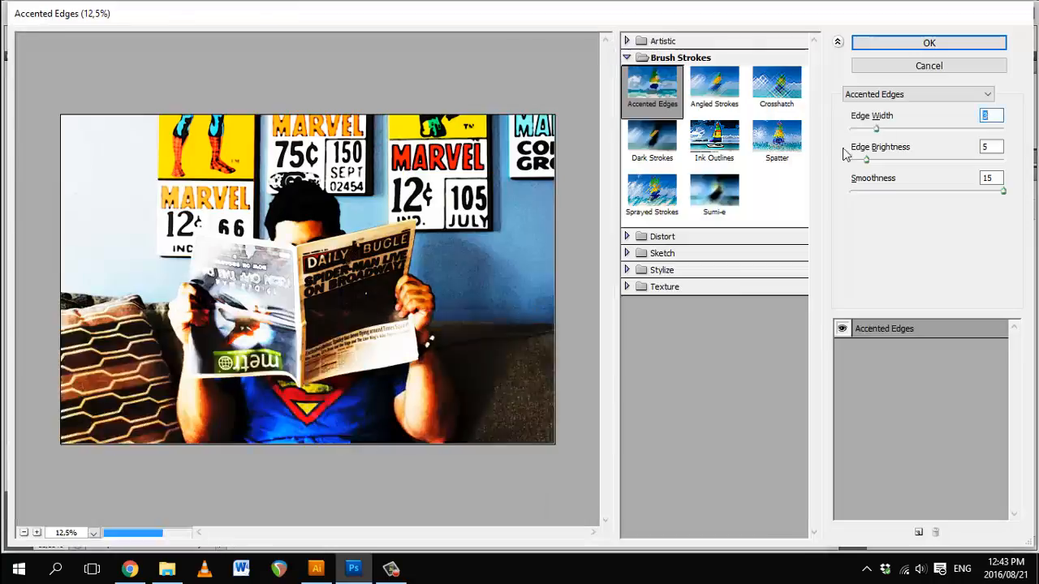
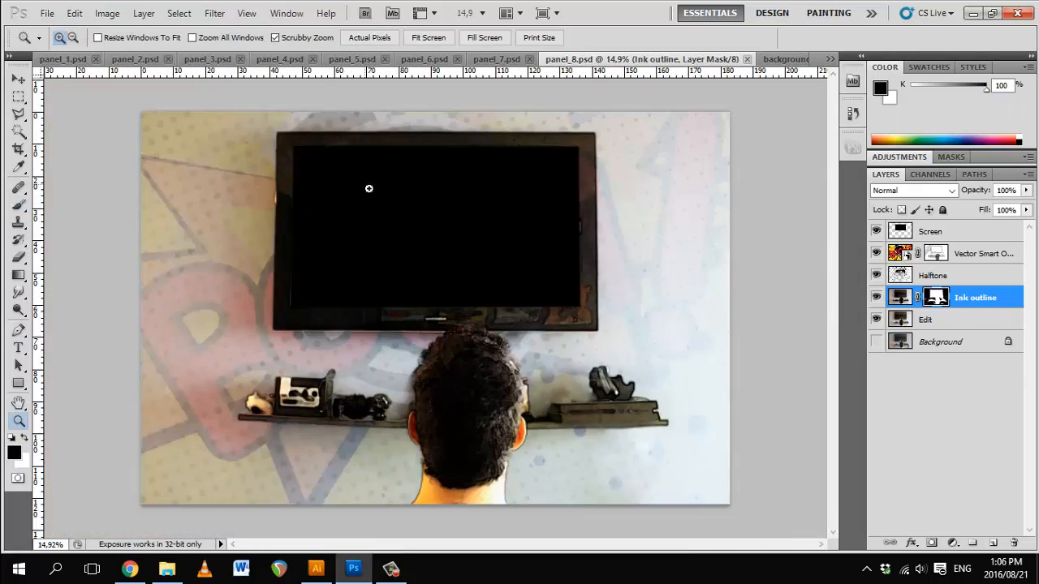
Step: Review the open panel documents and the background file one after another
click(63, 60)
click(272, 60)
click(344, 59)
click(418, 59)
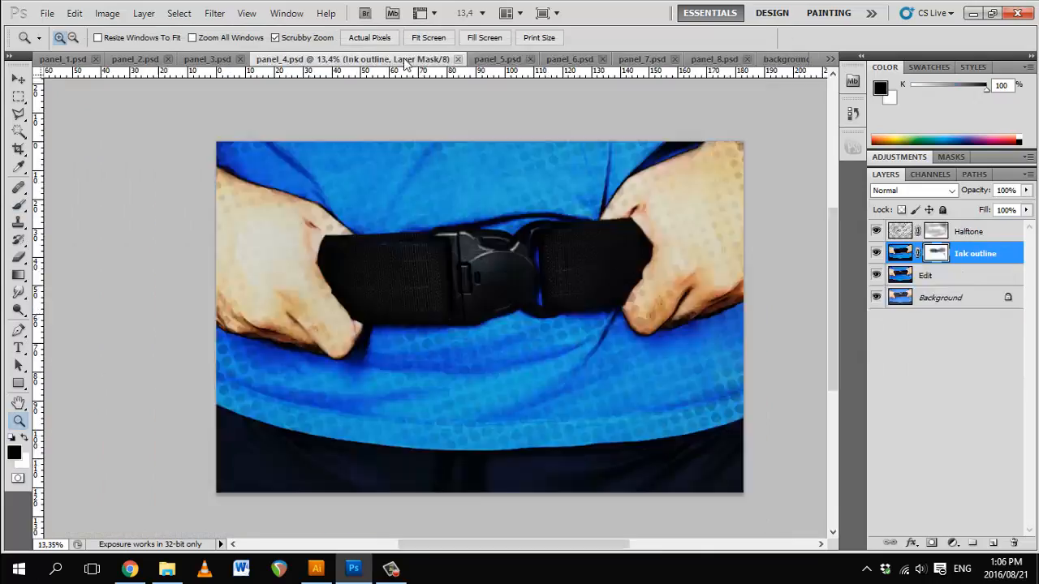
click(489, 59)
click(561, 59)
click(633, 60)
click(696, 60)
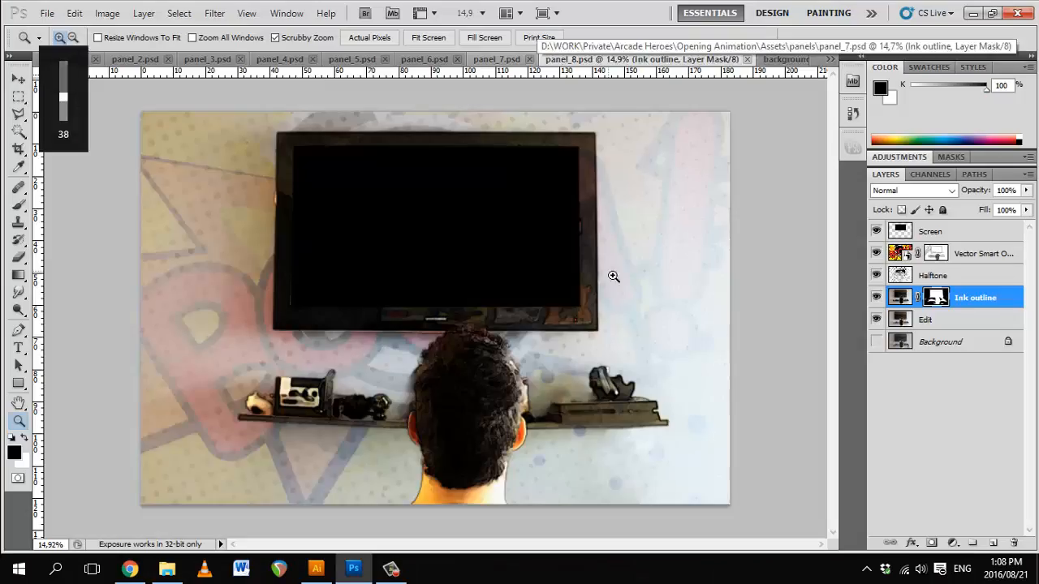
click(784, 59)
click(596, 60)
click(63, 59)
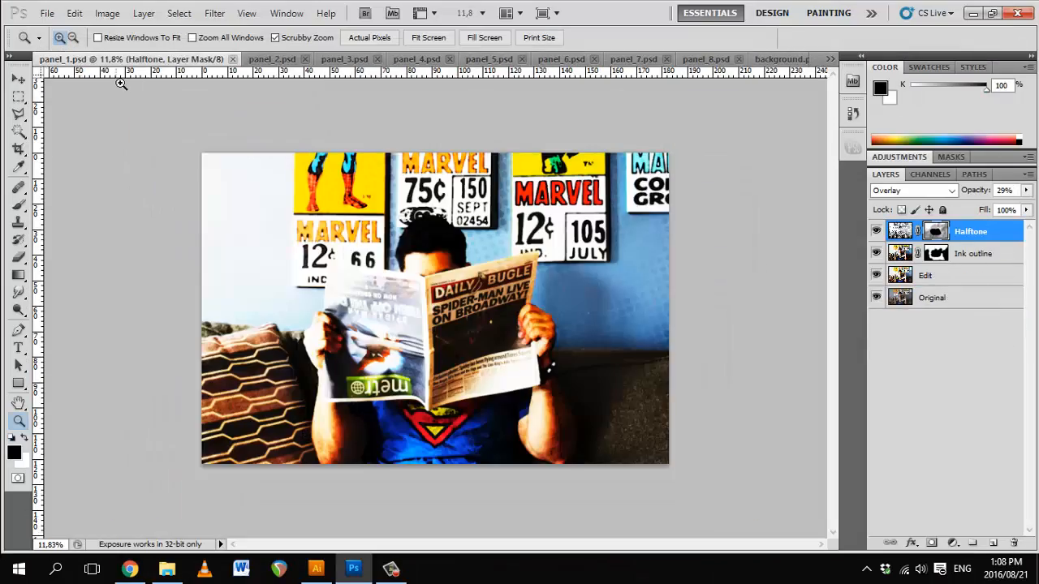
Step: Brush black onto the Halftone layer mask in panel_2.psd near the image's lower right
click(278, 59)
click(935, 231)
key(b)
drag(579, 453, 602, 453)
Step: In panel_7.psd, duplicate the Background layer and name the copy Controller highlight
click(640, 59)
key(v)
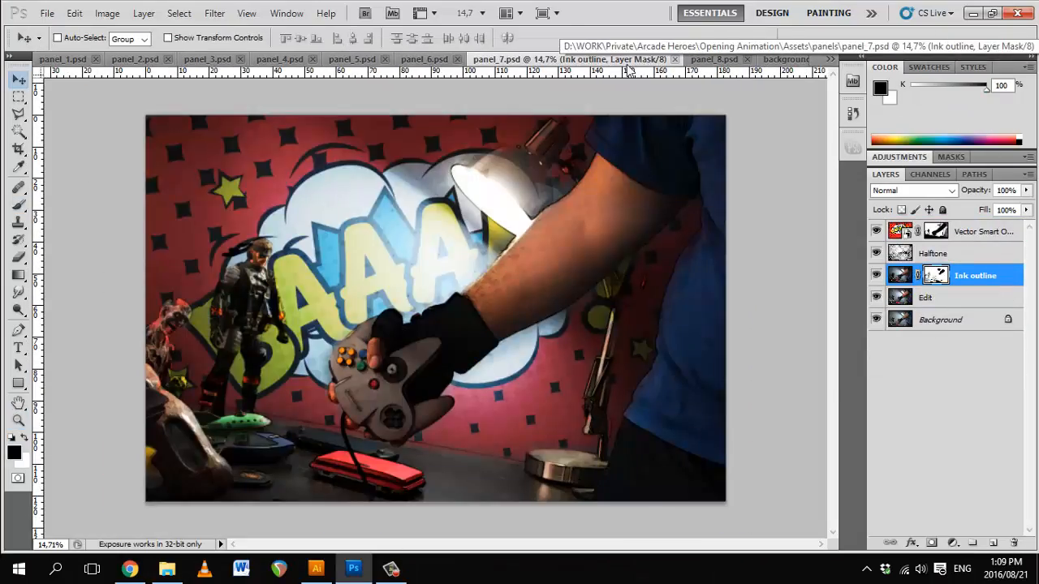
alt+click(876, 320)
drag(879, 231, 877, 298)
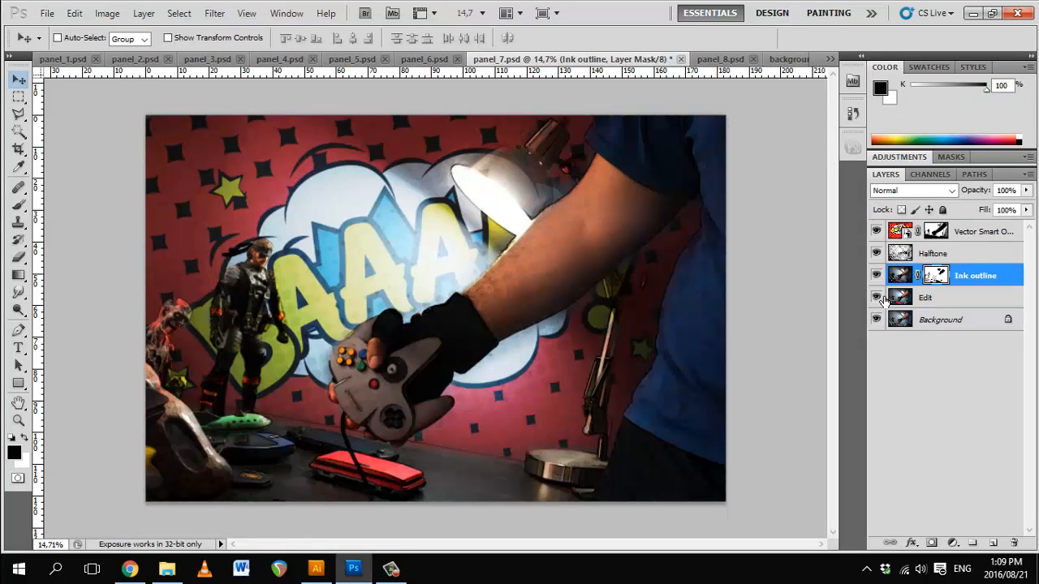
drag(925, 321, 995, 543)
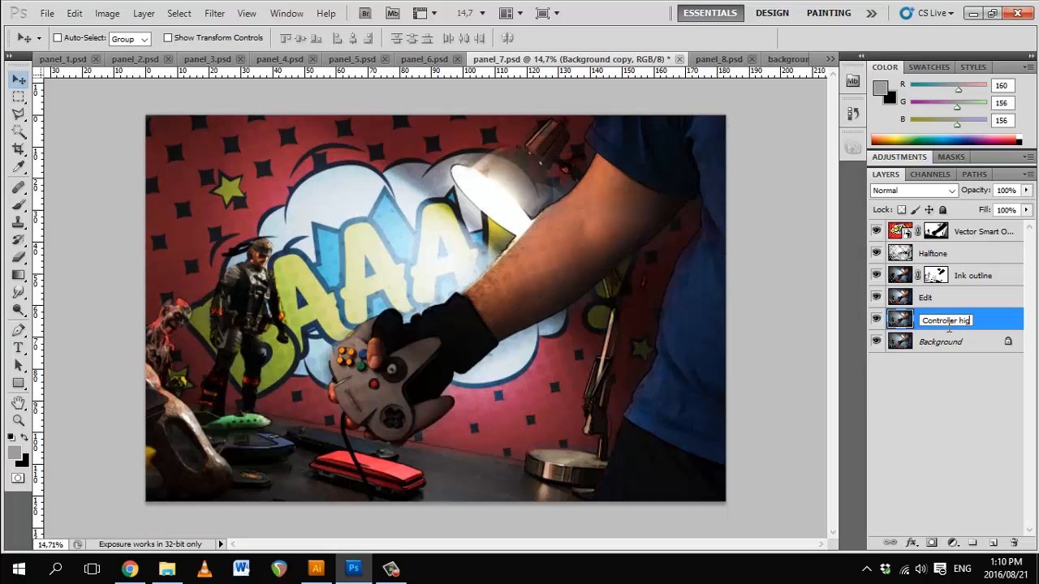
text(ight)
key(Return)
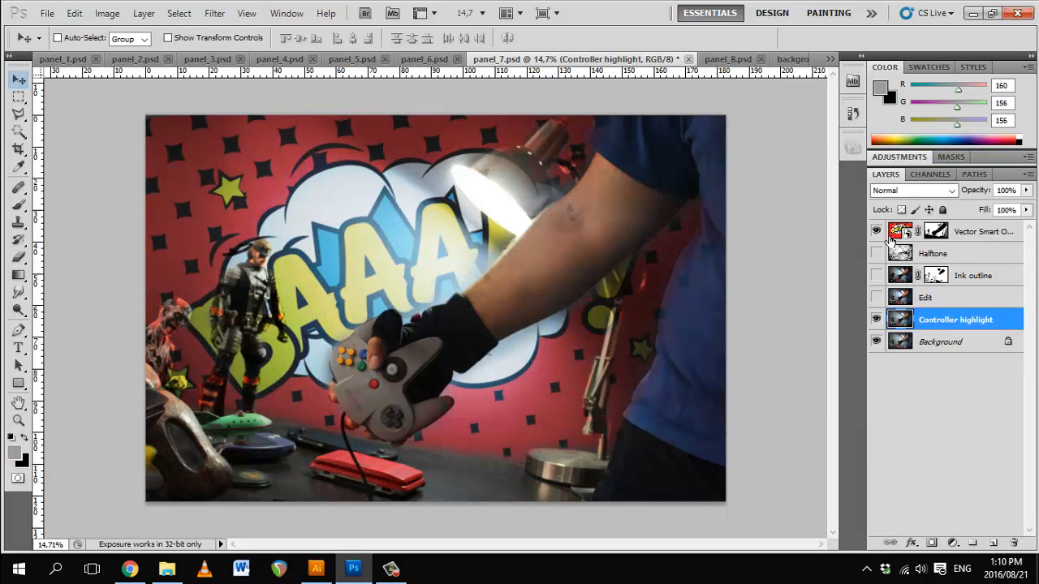
Step: Isolate the Controller highlight layer and delete everything outside an elliptical selection around the hand-held controller
alt+click(875, 319)
key(z)
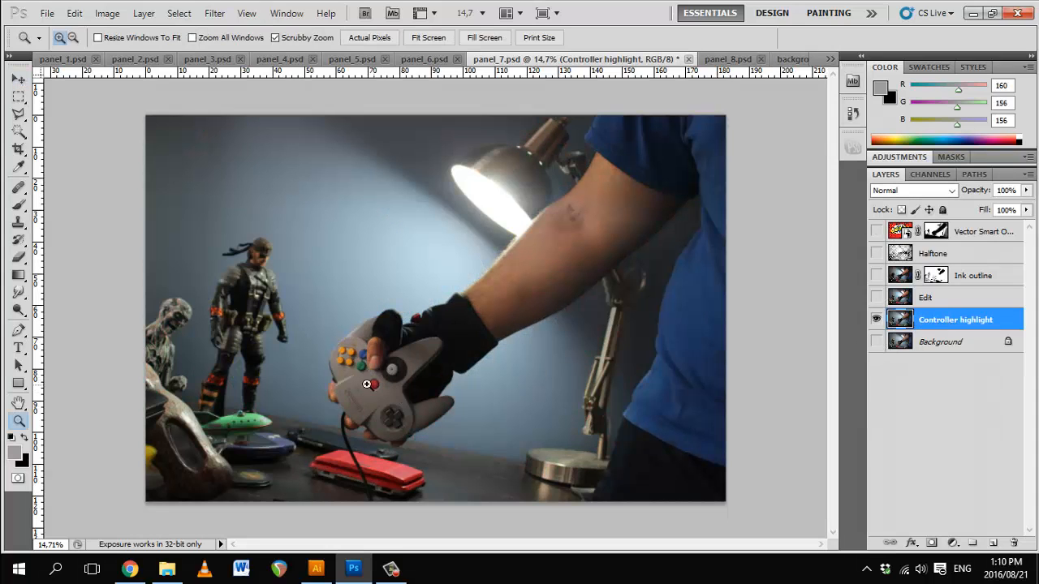
right_click(17, 97)
click(81, 114)
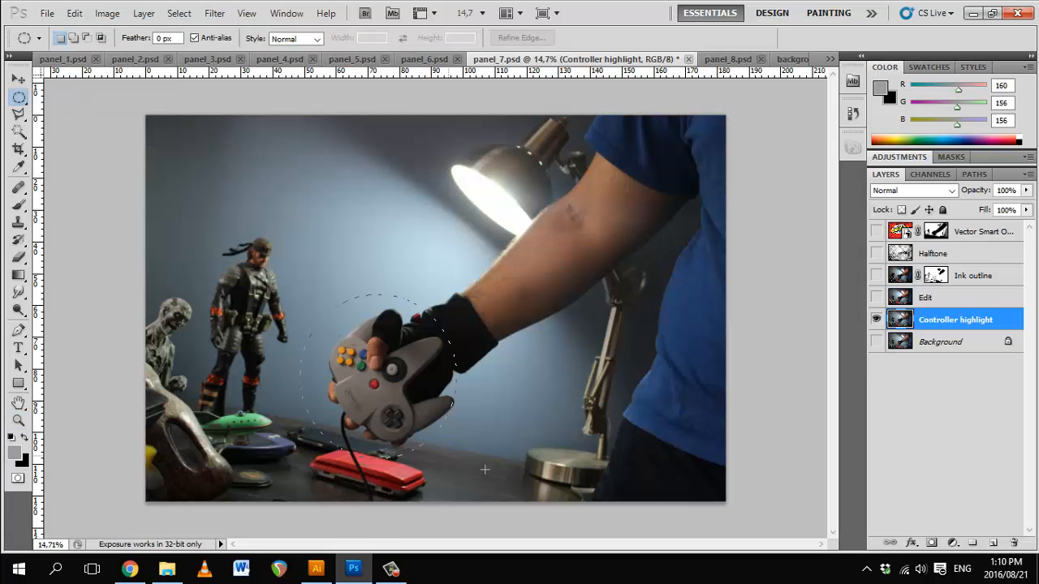
key(ctrl+shift+i)
key(Delete)
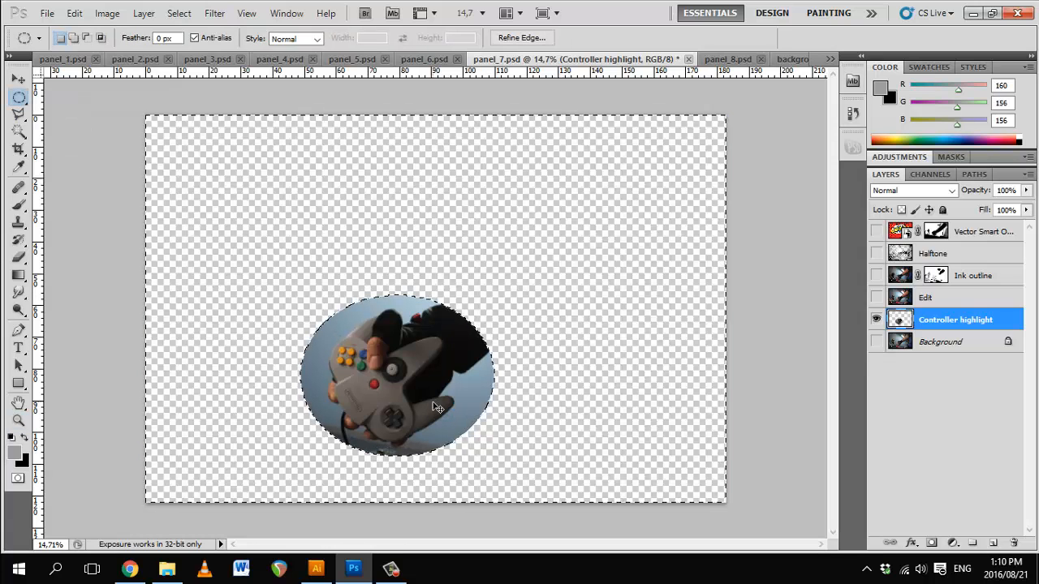
key(ctrl+d)
Step: Start a Pen path at the controller's bottom edge and trace it along the underside of the right handle to its tip
key(z)
mouse_move(401, 404)
mouse_down()
mouse_move(473, 431)
mouse_move(466, 355)
mouse_up()
key(e)
key(p)
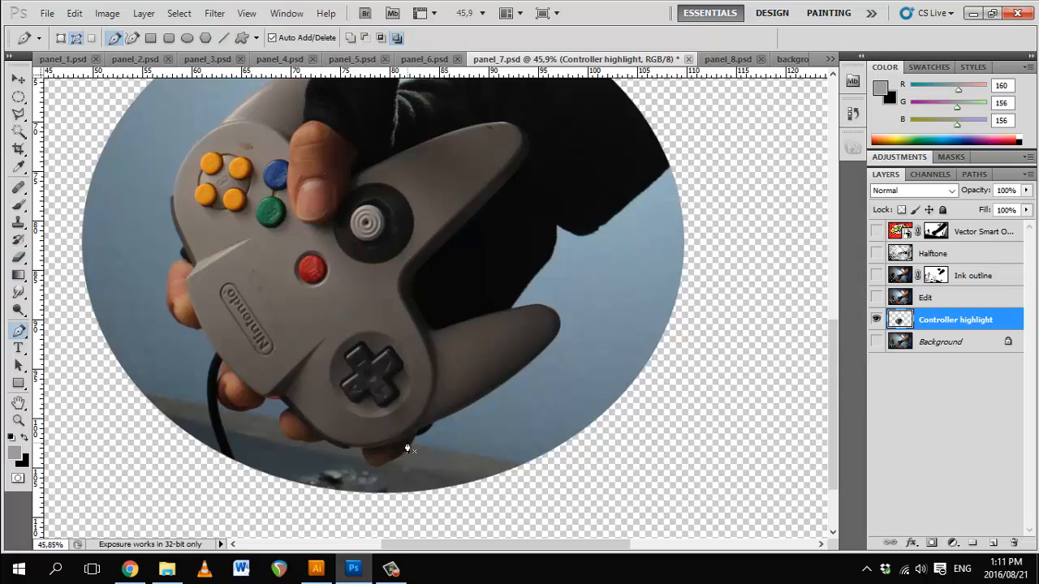
key(z)
drag(395, 429, 479, 426)
key(p)
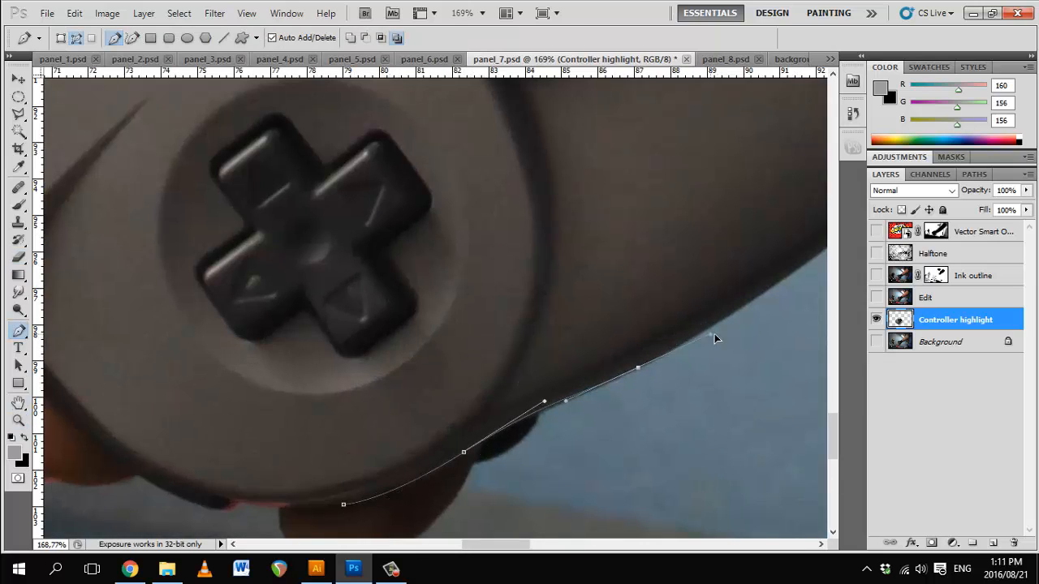
drag(714, 333, 729, 323)
drag(768, 314, 465, 485)
drag(587, 368, 669, 304)
drag(698, 190, 658, 263)
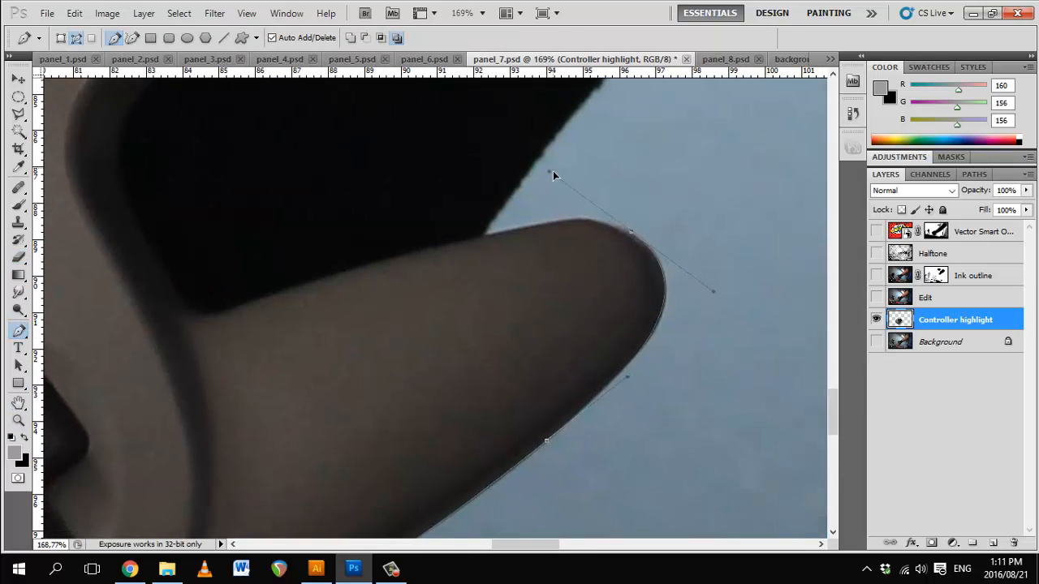
Step: Continue the Pen path back along the right handle, around the middle handle and along the thumb
click(332, 277)
drag(180, 302, 161, 274)
drag(141, 199, 185, 340)
drag(176, 245, 208, 216)
drag(313, 343, 554, 229)
drag(289, 473, 188, 474)
drag(183, 304, 182, 205)
drag(197, 240, 218, 397)
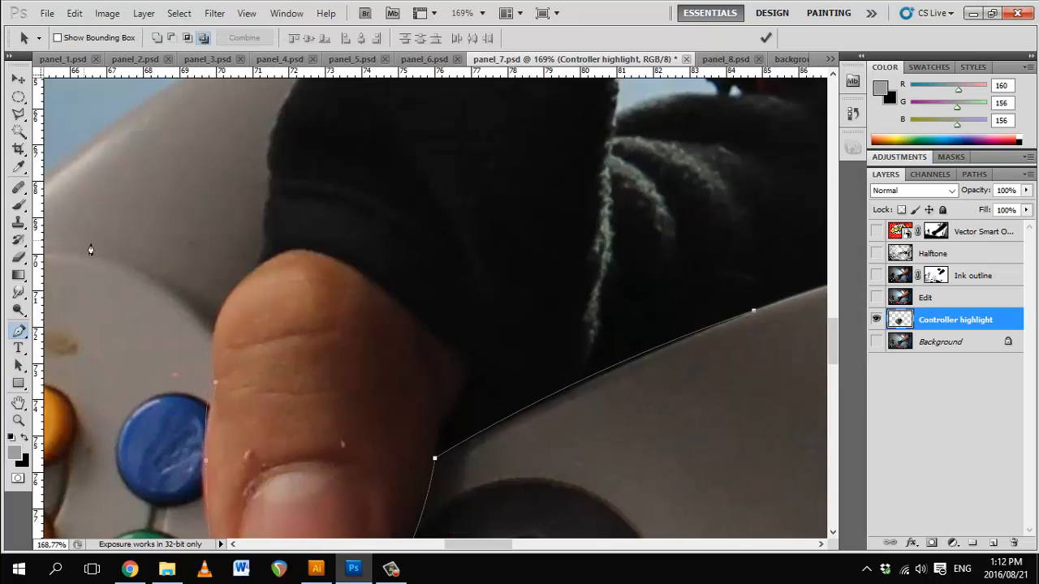
Step: Continue the Pen path past the thumb and black glove, and down the outer edge of the upper-left handle
click(215, 384)
drag(226, 298, 246, 276)
click(258, 264)
click(263, 225)
click(271, 195)
drag(89, 342, 446, 153)
drag(336, 258, 317, 271)
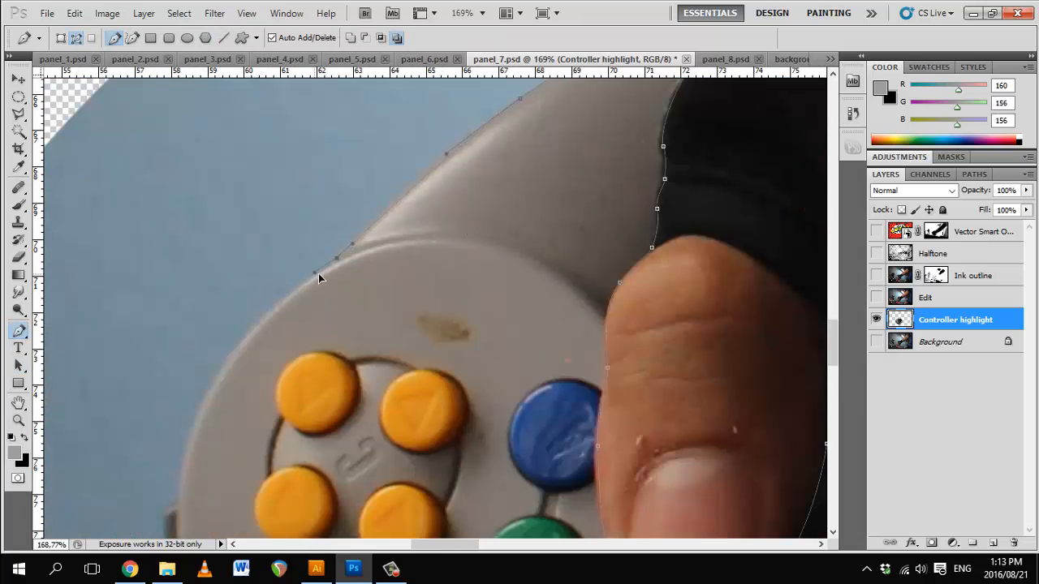
Step: Trace the Pen path down the controller's left side to the front corner beside the finger
drag(190, 476, 231, 208)
drag(293, 495, 365, 487)
drag(308, 317, 322, 350)
click(380, 488)
drag(380, 497, 403, 246)
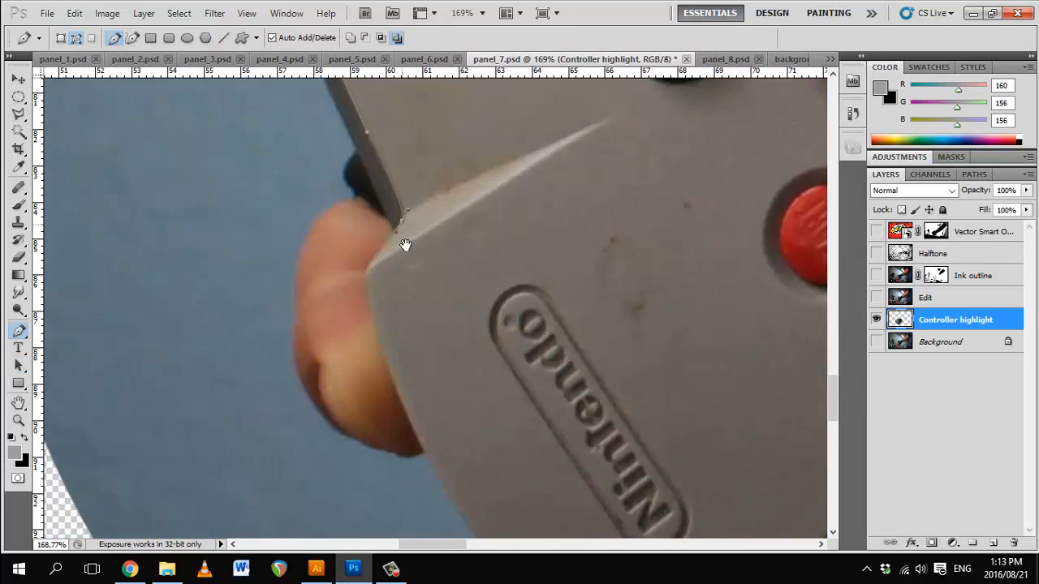
click(371, 265)
Step: Continue the Pen path down the controller's front edge, around the V-shaped notch and along the bottom edge, and close it
drag(446, 485, 304, 257)
click(498, 460)
click(727, 248)
click(581, 459)
drag(723, 521, 451, 295)
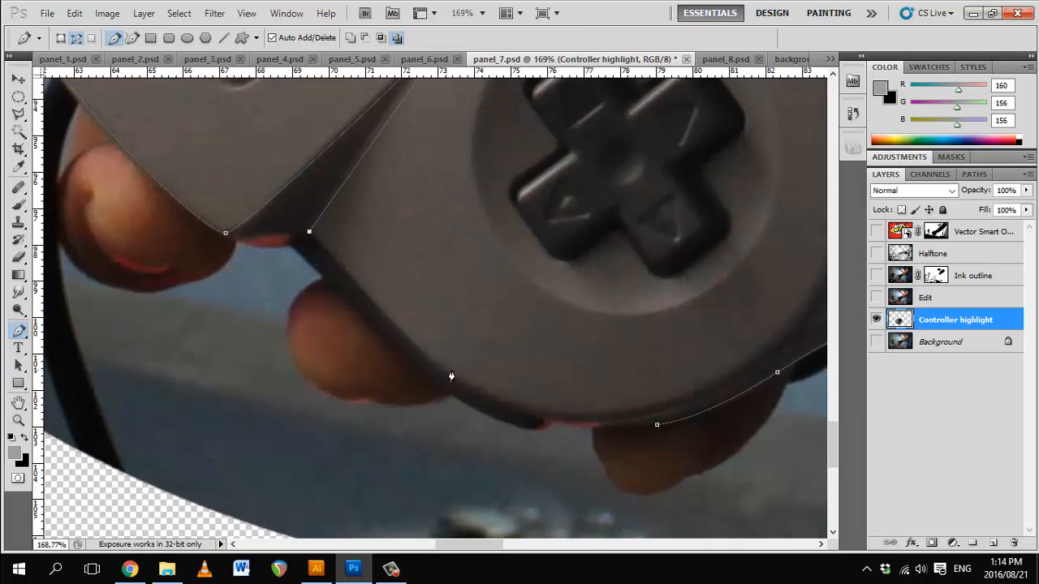
drag(509, 416, 517, 411)
drag(657, 424, 372, 438)
drag(627, 438, 472, 397)
Step: Convert the closed path to a new anti-aliased selection and delete everything outside the controller on the Controller highlight layer
key(p)
right_click(654, 367)
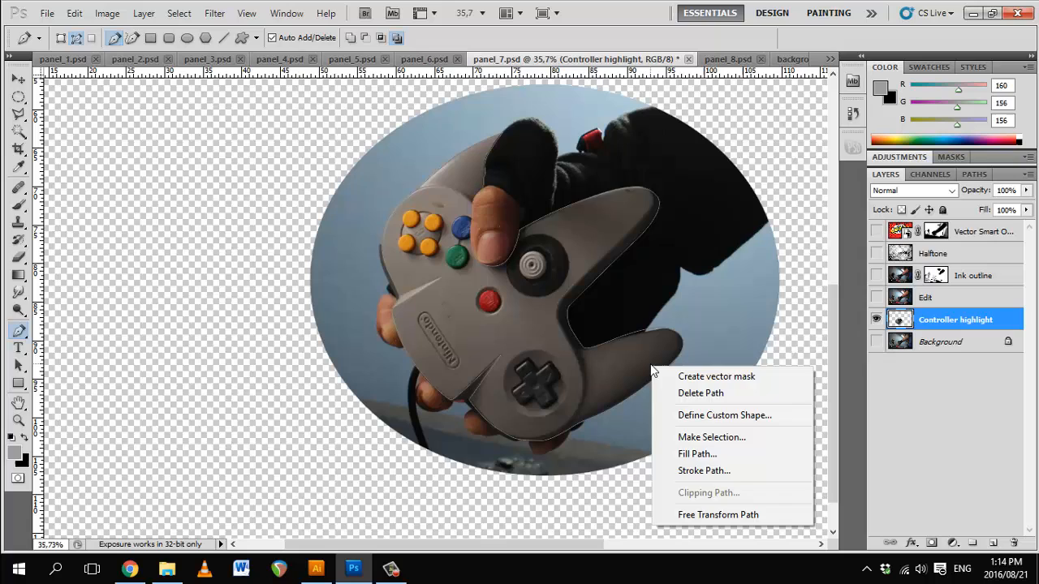
click(679, 436)
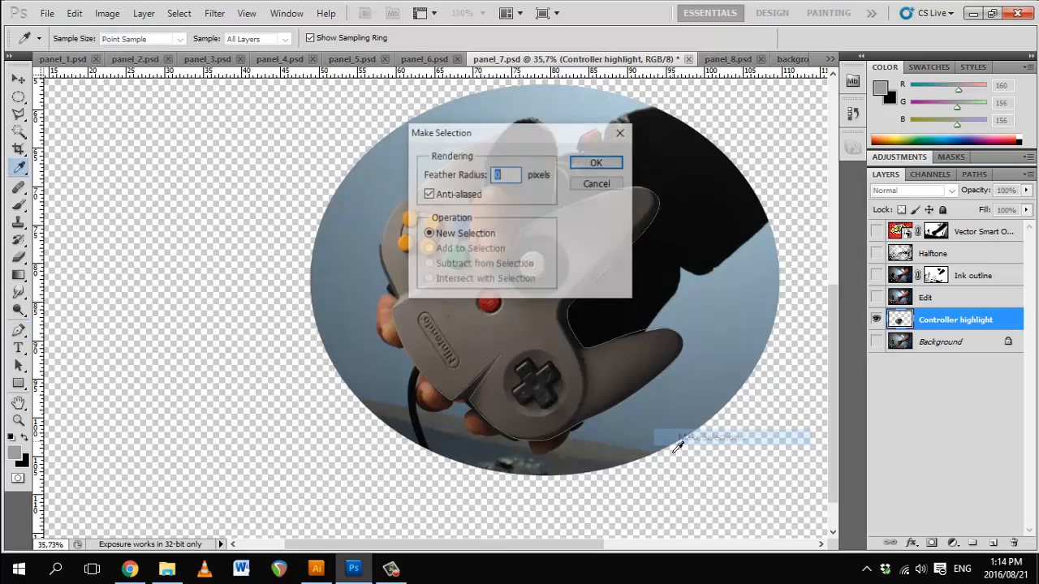
click(597, 163)
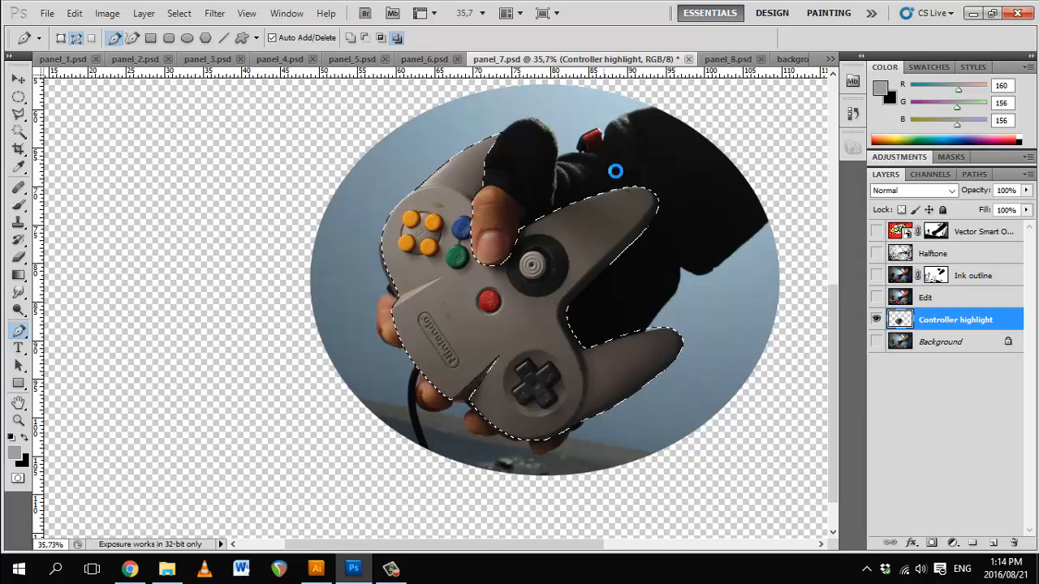
key(ctrl+shift+i)
key(Delete)
key(ctrl+d)
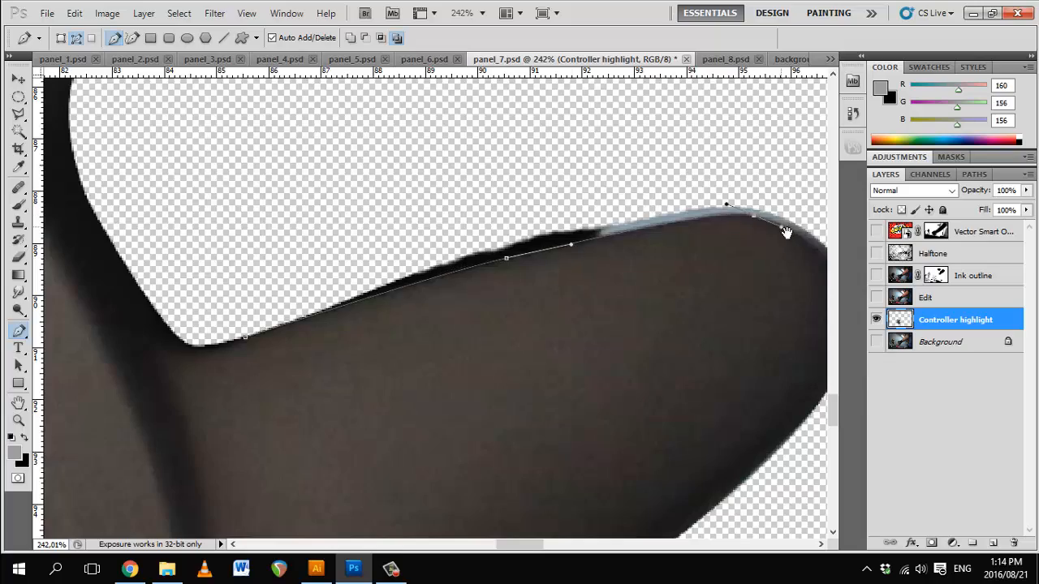
Step: Outline the leftover background strip along the lower-right handle's upper edge with a Pen path and remove it using a selection
drag(786, 233, 634, 193)
drag(702, 246, 720, 281)
click(558, 132)
click(197, 191)
drag(162, 225, 475, 186)
right_click(409, 290)
click(457, 355)
key(Return)
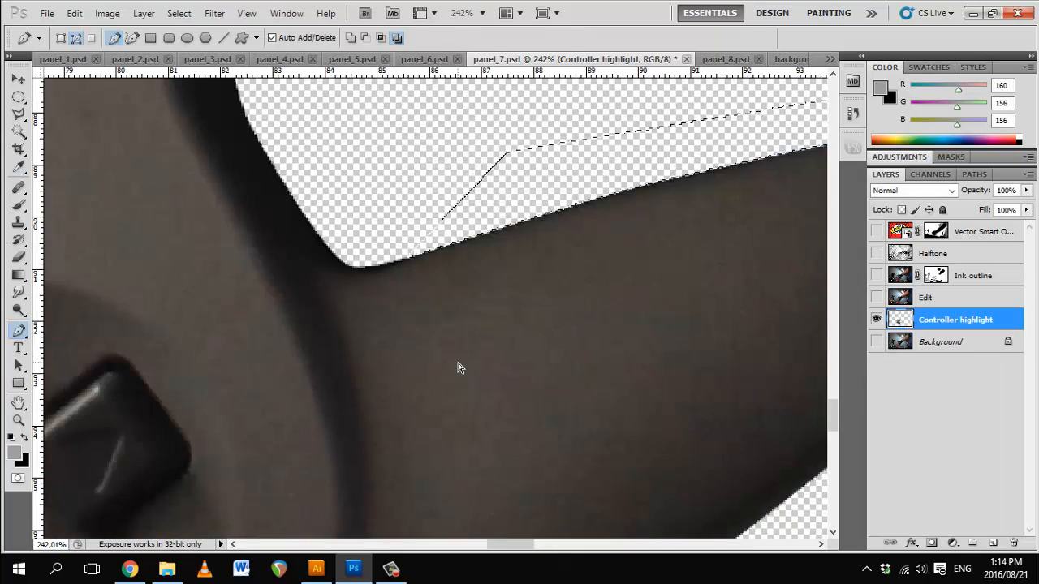
Step: Cut the green and blue buttons out of the controller with elliptical selections
key(l)
scroll(487, 424, down, 5)
scroll(471, 324, up, 5)
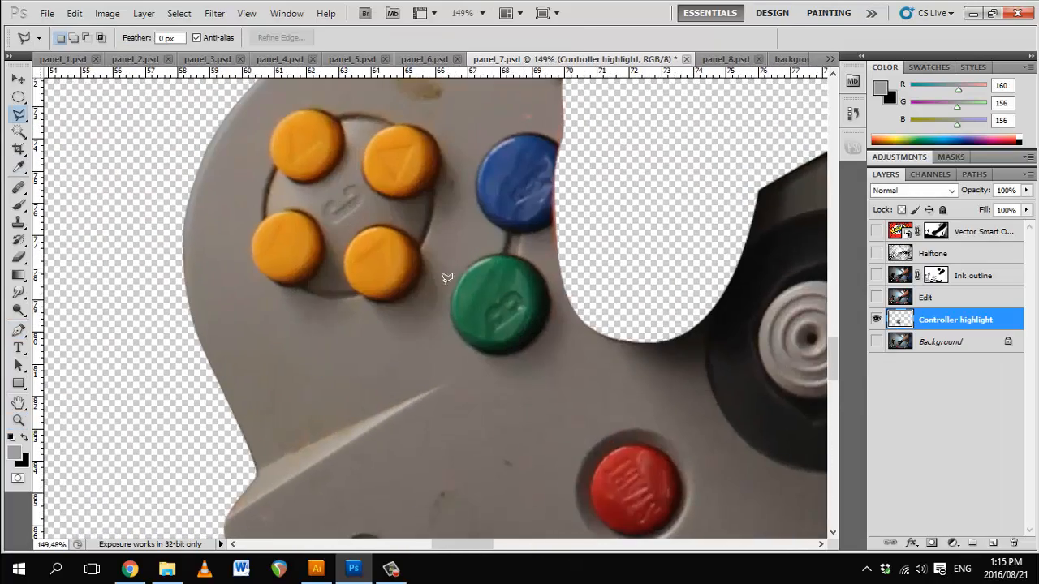
key(m)
key(Delete)
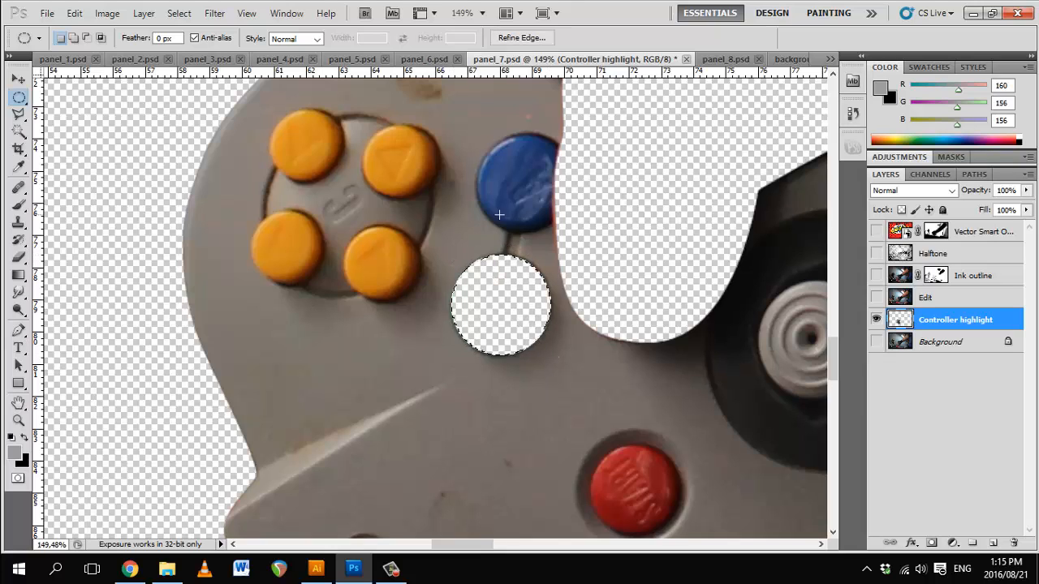
key(ctrl+d)
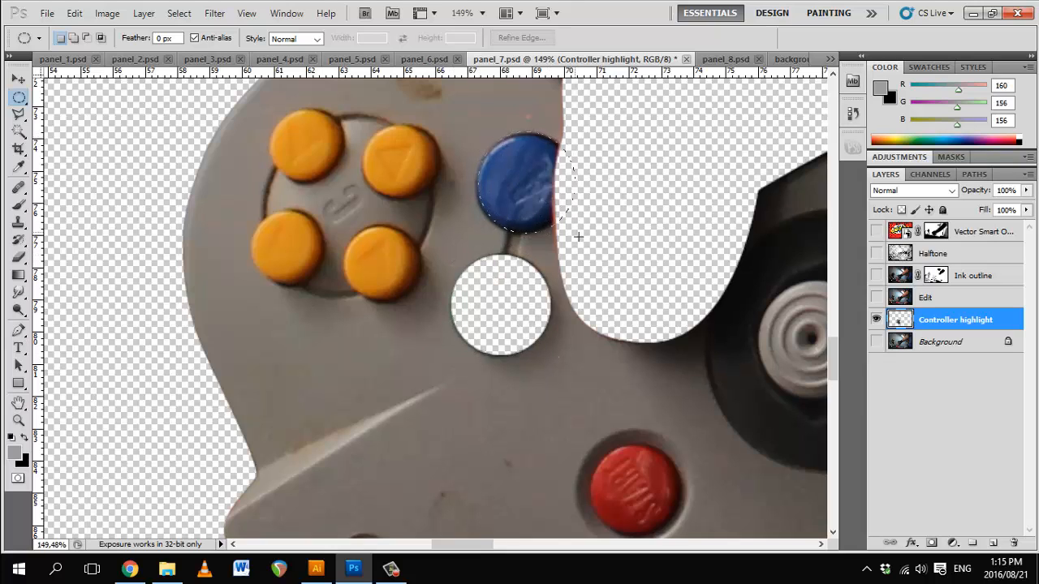
drag(578, 237, 577, 236)
key(Delete)
key(ctrl+d)
Step: Cut the orange buttons out of the controller with elliptical selections
key(d)
drag(344, 225, 421, 301)
key(Delete)
drag(352, 224, 443, 320)
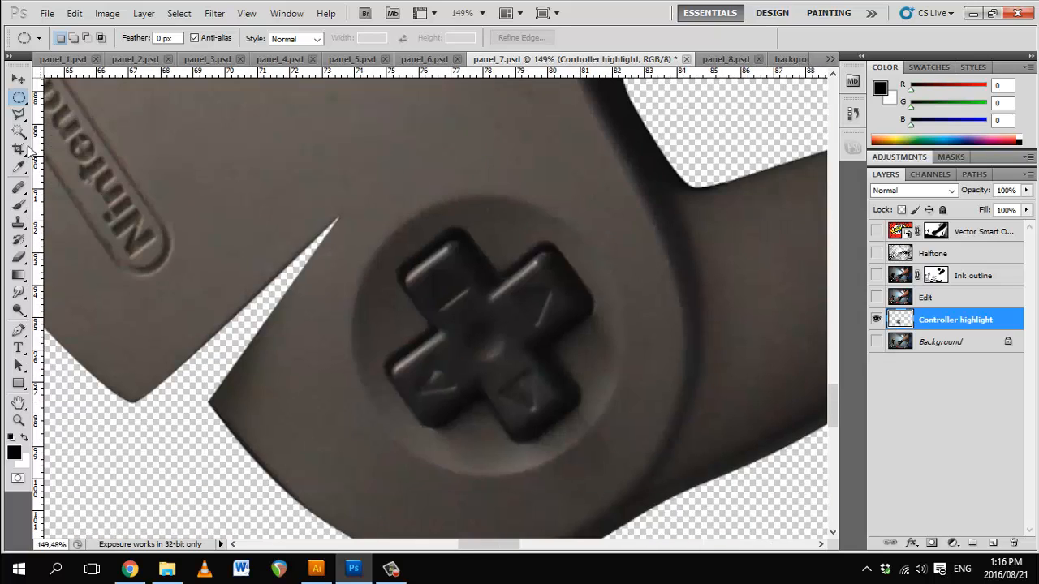
Step: Outline the black D-pad with the Polygonal Lasso and cut it out of the controller
key(l)
click(399, 276)
click(399, 266)
click(451, 227)
click(462, 230)
click(500, 273)
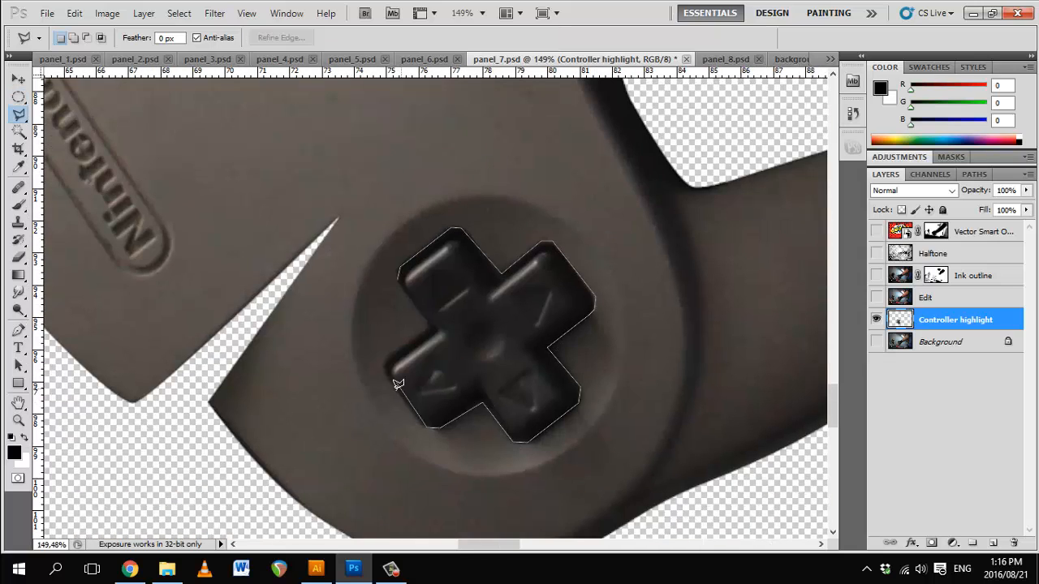
double_click(397, 383)
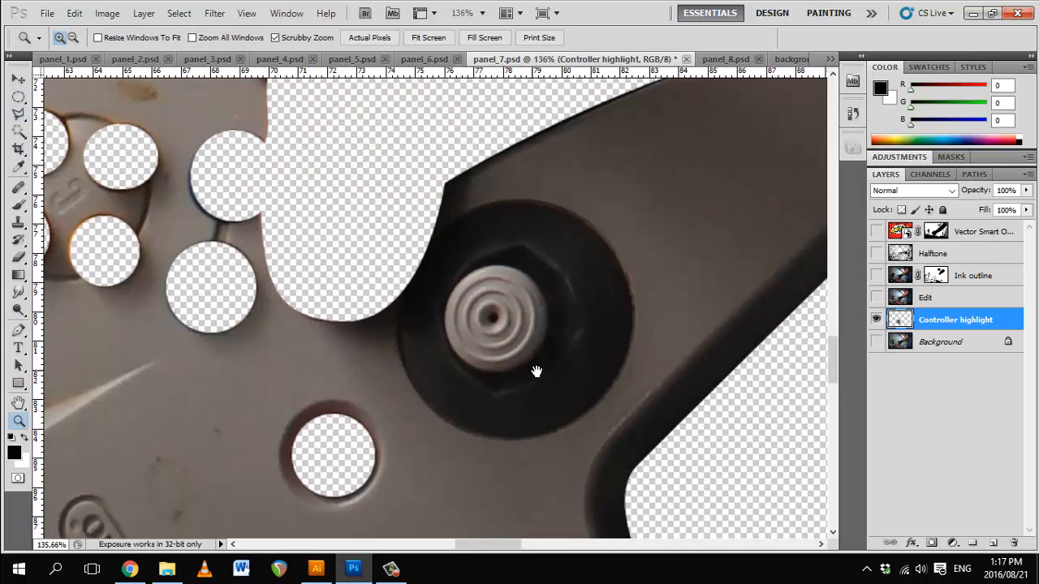
Step: Select the black ring around the analog stick, exclude the grey stick cap, delete the ring and deselect
click(19, 96)
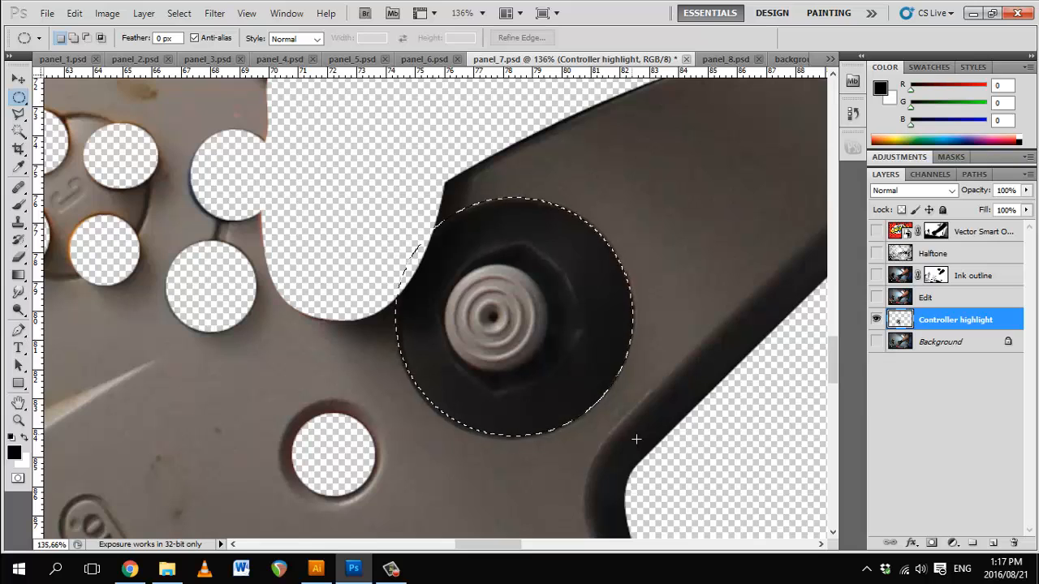
drag(637, 439, 636, 439)
key(alt)
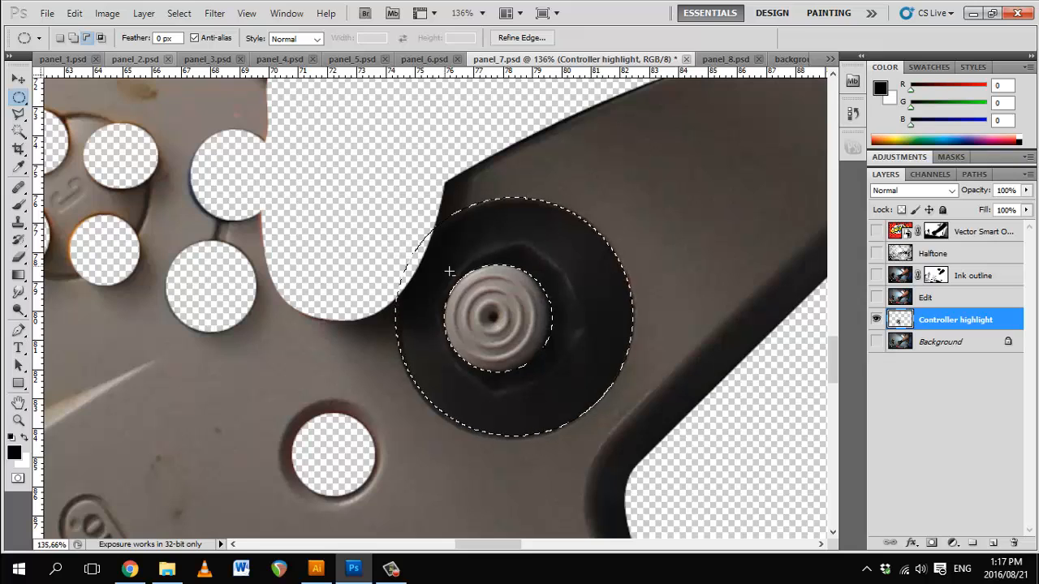
key(Delete)
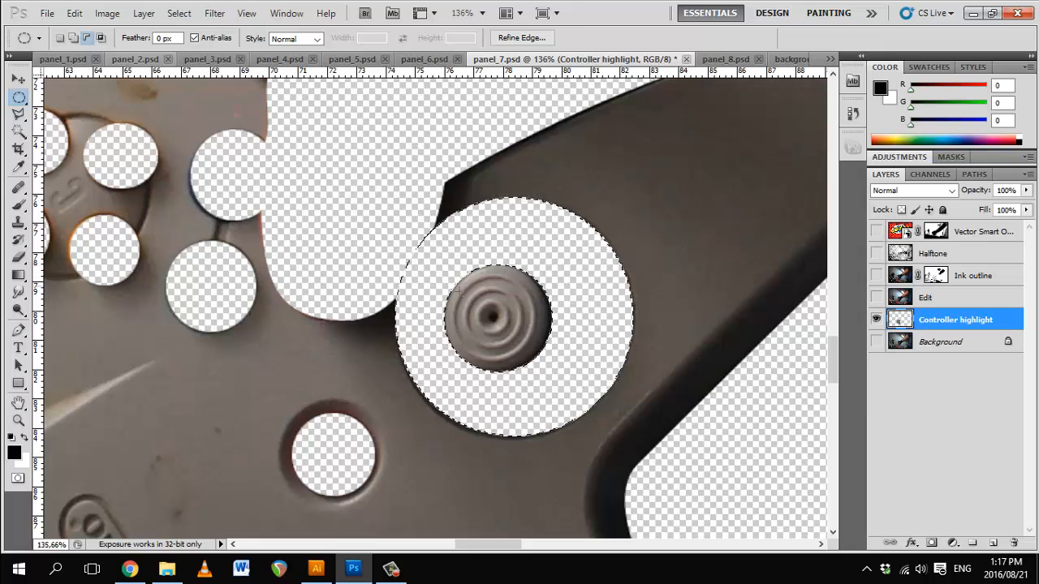
key(ctrl+d)
Step: Remove the brown stain above the orange-button holes using the Healing Brush at size 35
key(z)
drag(631, 352, 583, 361)
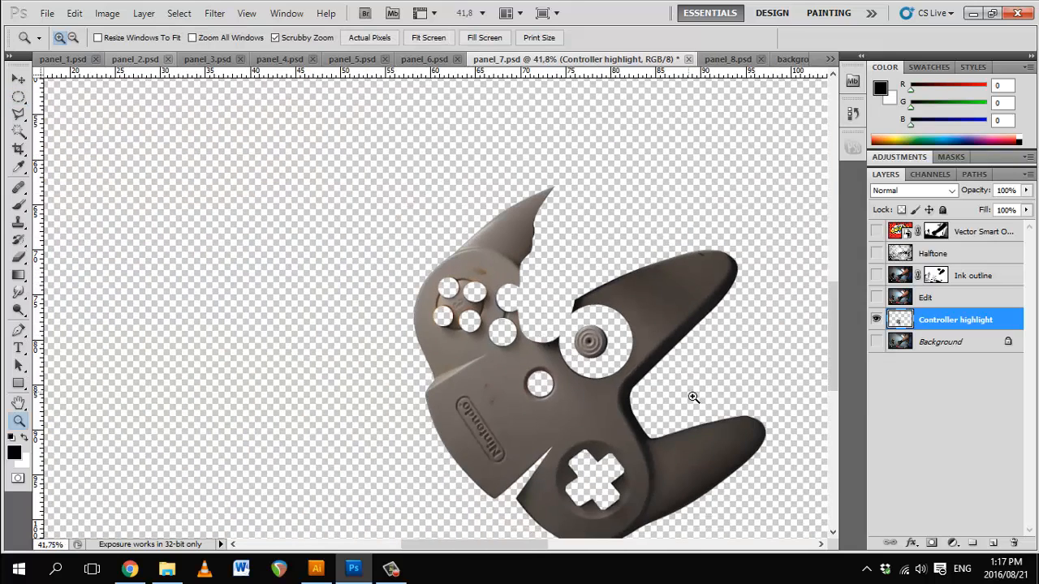
drag(693, 398, 631, 346)
drag(412, 204, 522, 297)
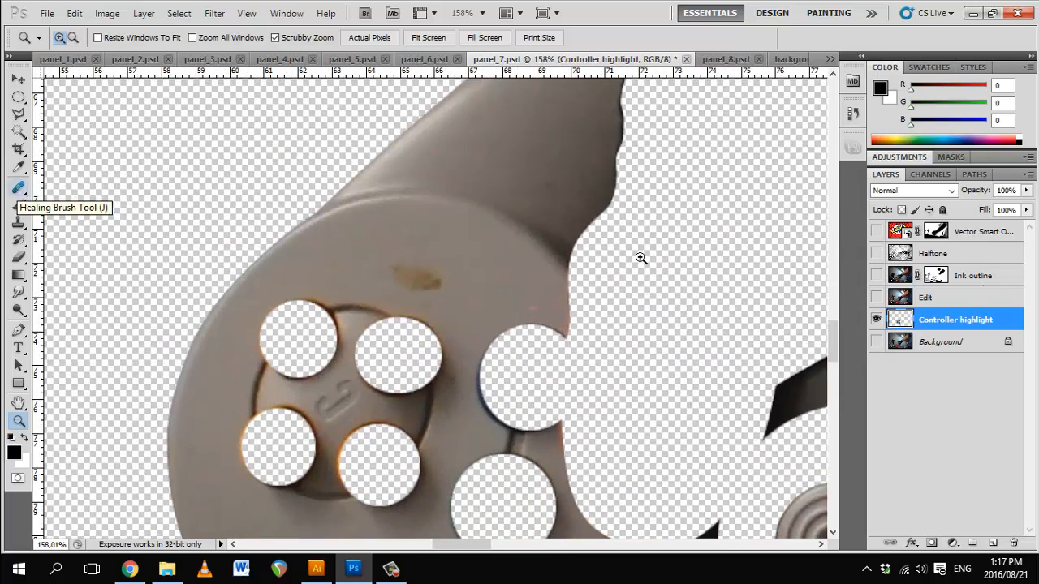
click(18, 187)
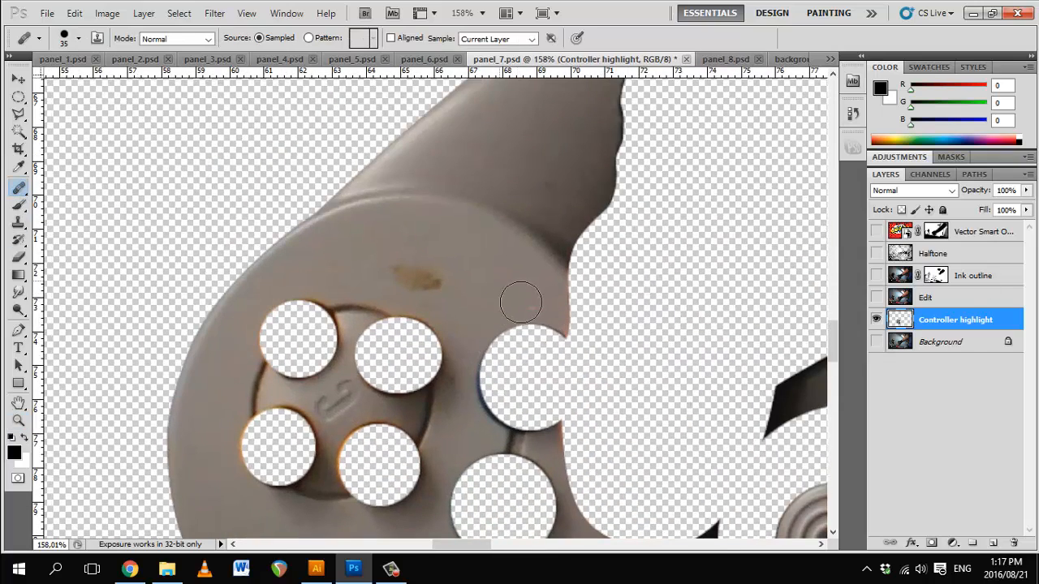
drag(399, 272, 438, 284)
mouse_move(550, 181)
mouse_down()
mouse_move(477, 306)
mouse_move(466, 95)
mouse_up()
Step: Heal the dark spots between the Nintendo logo and the red-button hole, and the discoloration by the light ridge
drag(353, 356, 508, 27)
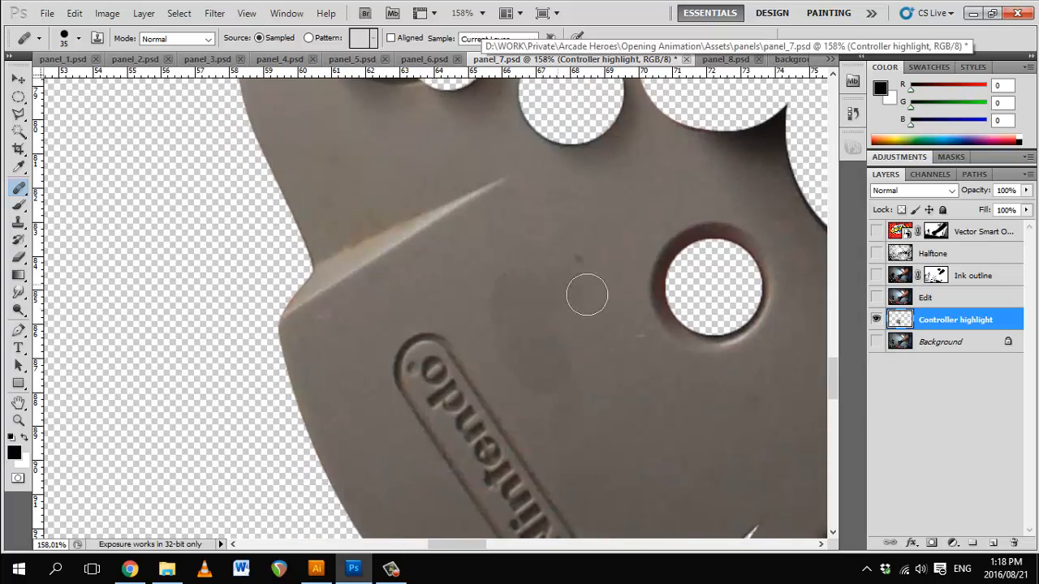
click(573, 261)
mouse_move(681, 457)
mouse_down()
mouse_move(482, 262)
mouse_move(706, 514)
mouse_up()
drag(402, 284, 388, 235)
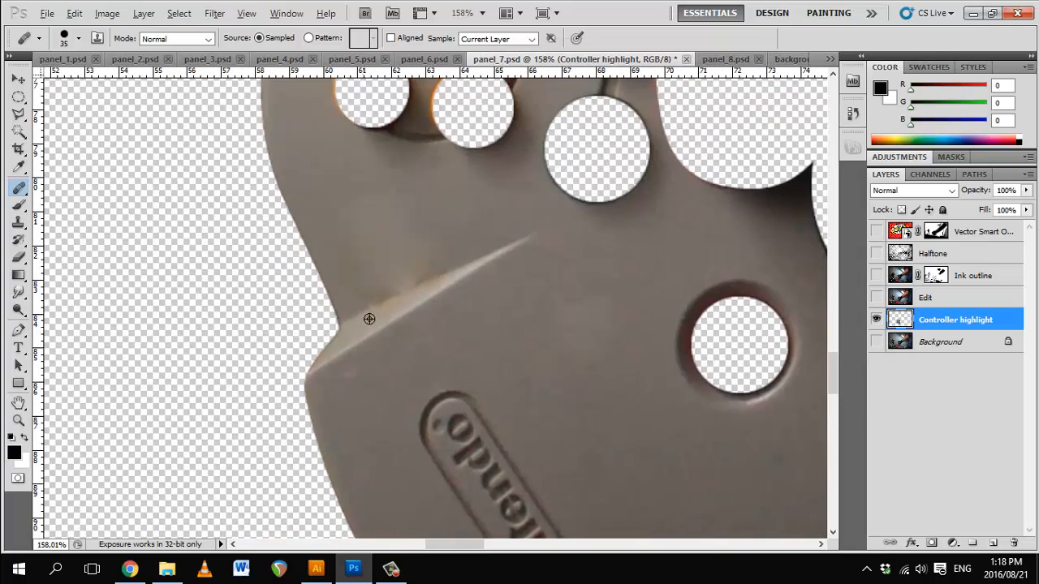
Step: Heal the remaining small specks on the controller body with the Healing Brush at size 9
drag(730, 470, 375, 343)
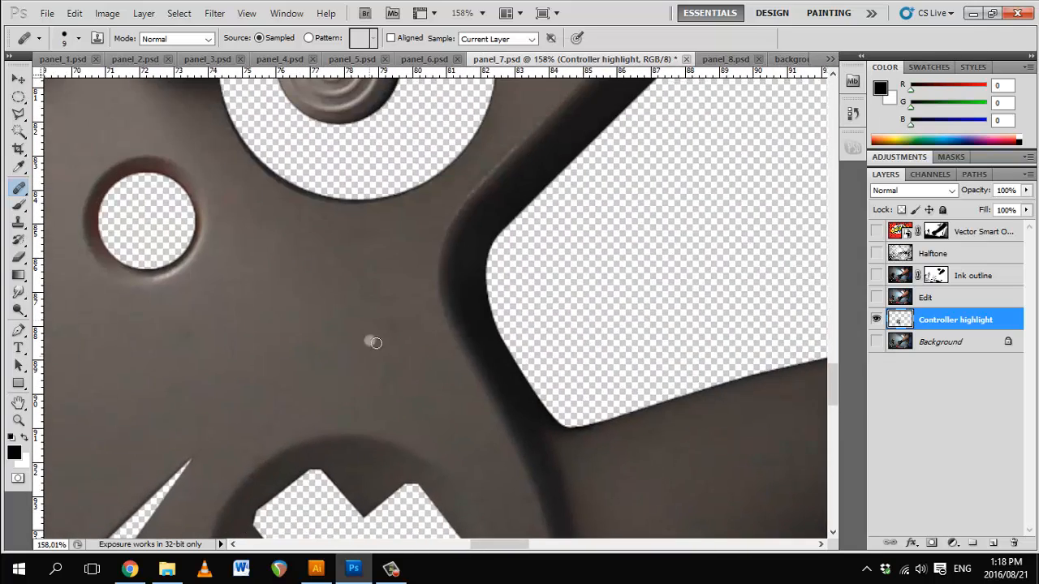
drag(487, 191, 349, 459)
drag(480, 195, 338, 463)
drag(465, 284, 483, 290)
drag(244, 478, 754, 365)
drag(73, 519, 492, 429)
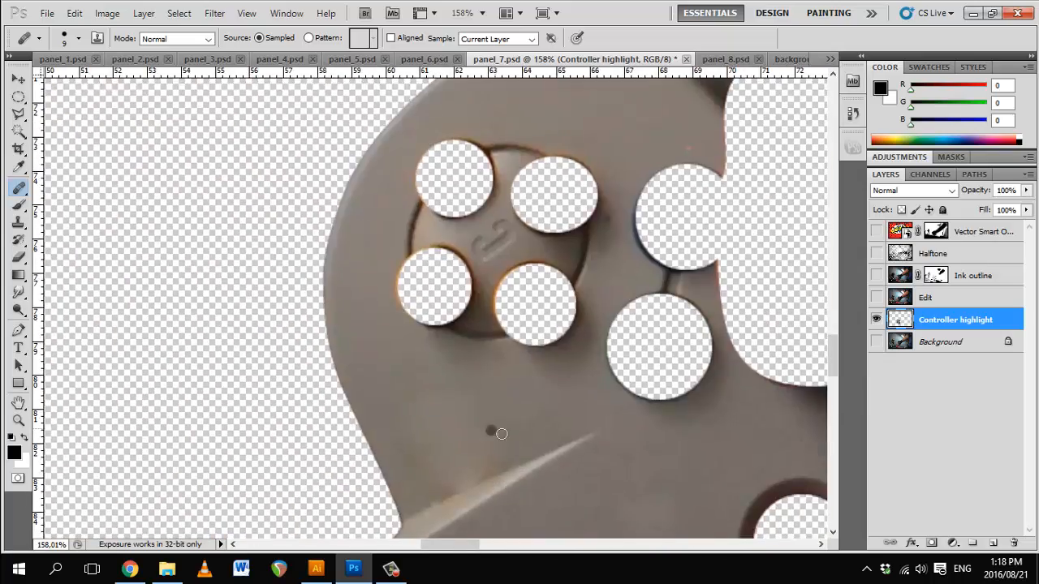
Step: Raise the brightness of the Controller highlight layer to 135 with the Brightness/Contrast adjustment
key(z)
drag(288, 265, 179, 268)
click(108, 13)
mouse_move(126, 51)
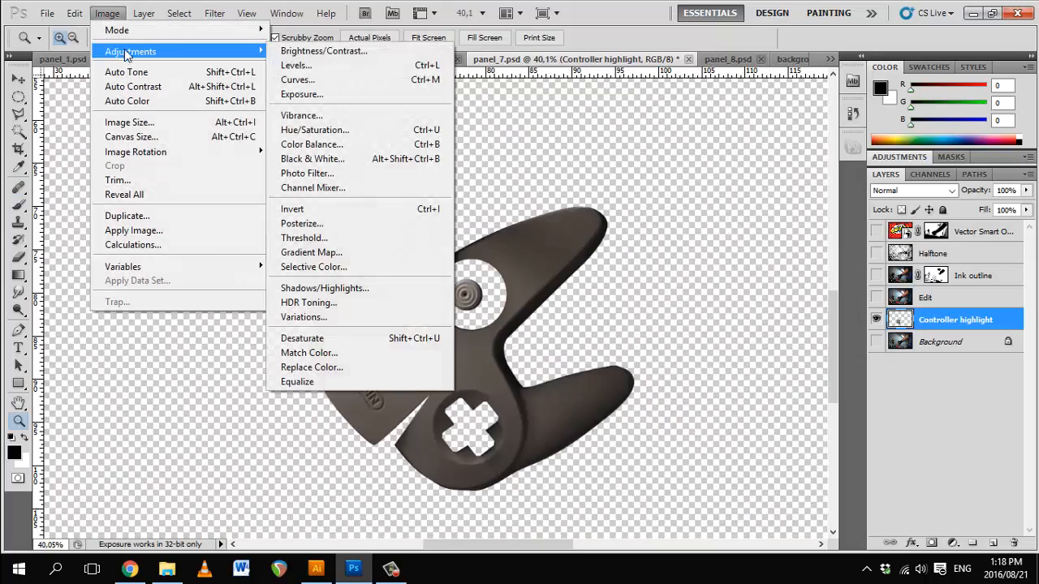
click(395, 52)
drag(787, 217, 856, 250)
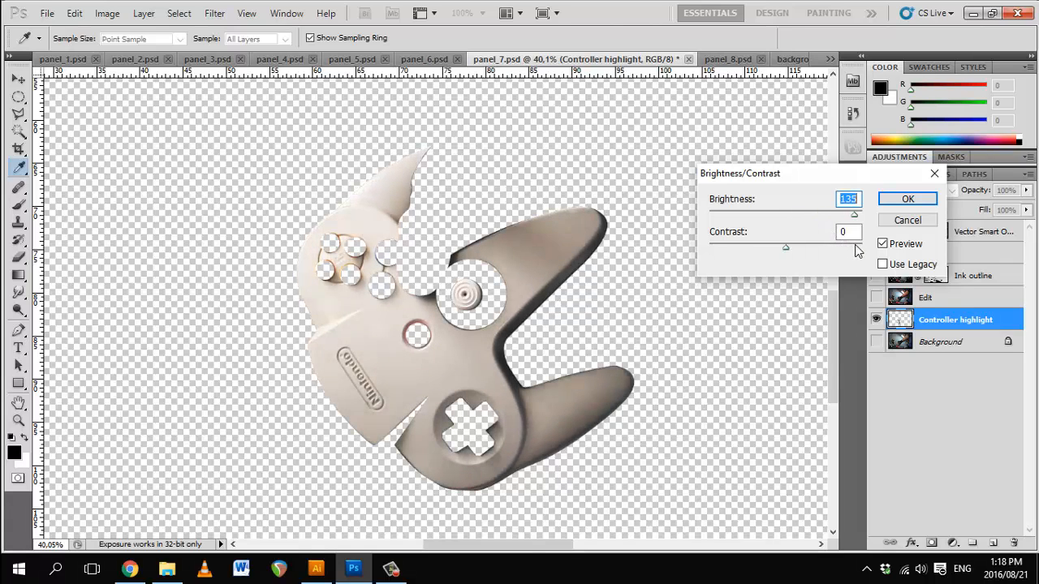
click(906, 200)
Step: Show all the hidden layers and move the Controller highlight layer directly above Ink outline
key(z)
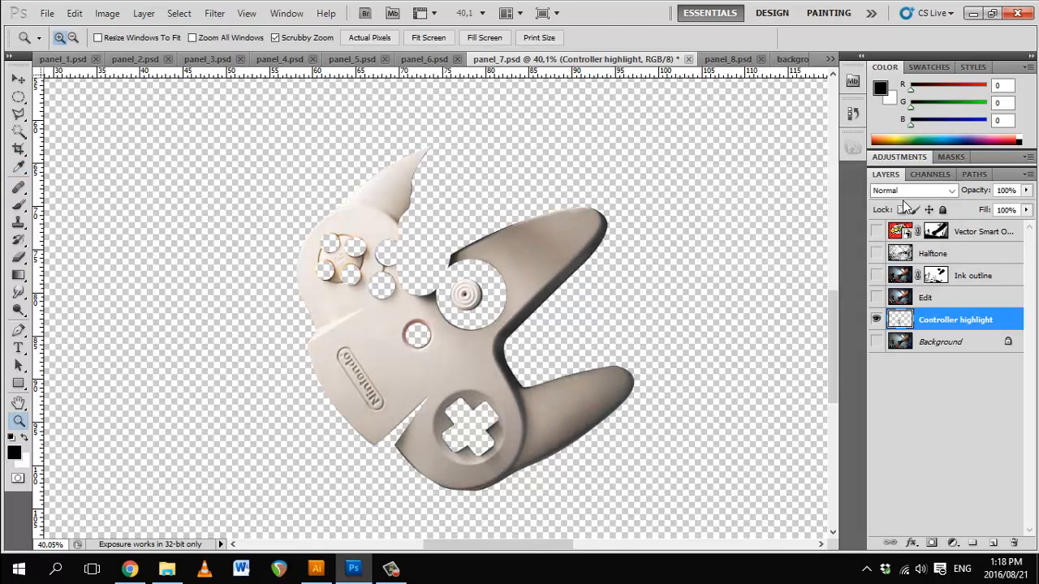
click(876, 342)
drag(941, 319, 937, 276)
mouse_move(573, 406)
mouse_down()
mouse_move(527, 414)
mouse_move(549, 445)
mouse_move(631, 341)
mouse_up()
Step: Erase the highlight along the controller's lower-left edge with a small eraser at 35% opacity and 51% flow, undoing the last stroke
key(e)
drag(201, 41, 152, 48)
drag(303, 41, 269, 48)
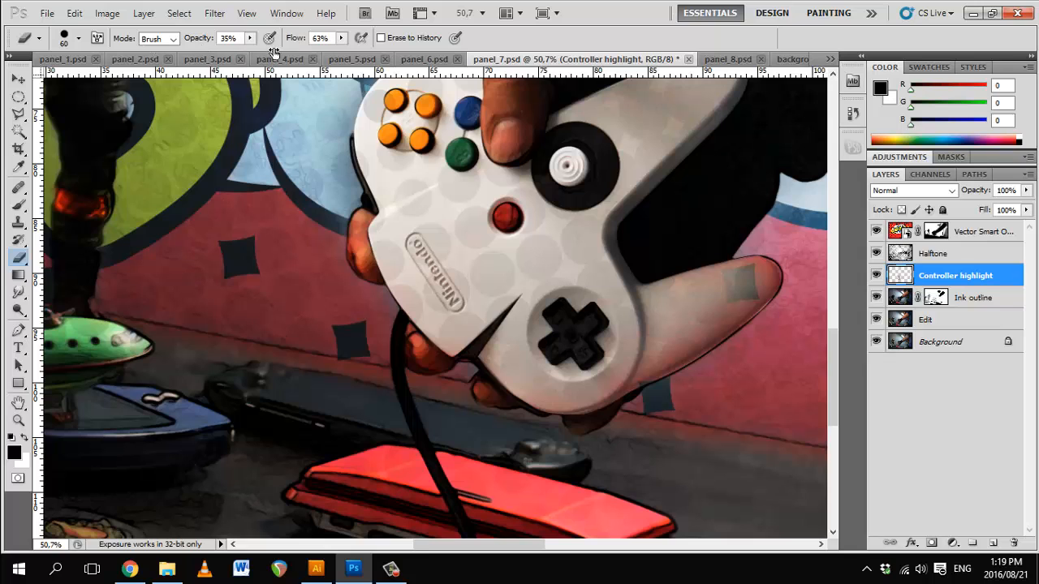
key(bracketleft)
key(bracketleft)
key(ctrl+space)
drag(441, 368, 502, 364)
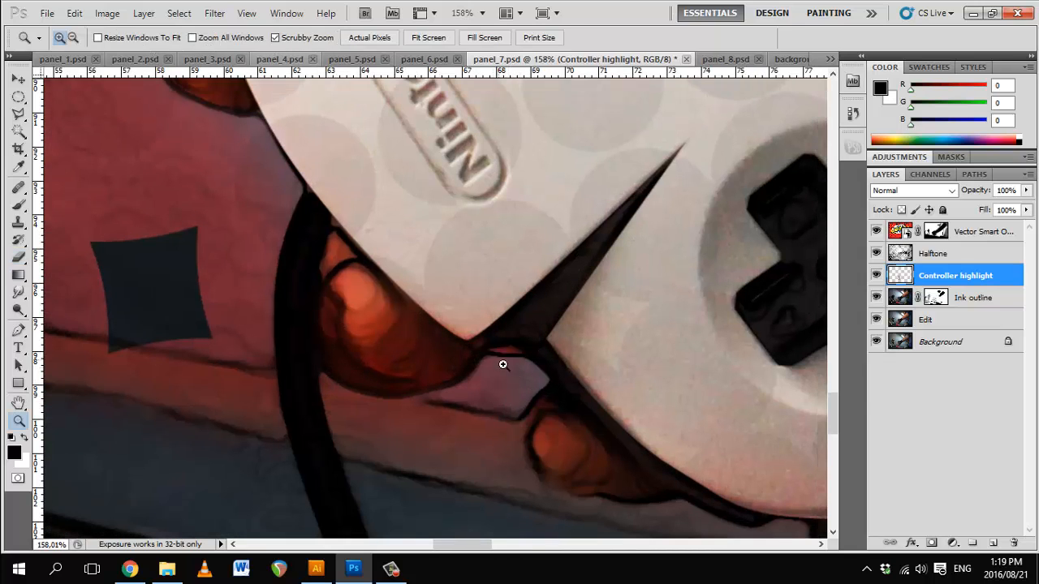
drag(453, 340, 354, 244)
key(space)
drag(282, 197, 315, 390)
drag(348, 393, 248, 134)
mouse_move(413, 452)
mouse_down()
mouse_move(362, 405)
mouse_move(313, 320)
mouse_up()
mouse_move(447, 476)
mouse_down()
mouse_move(394, 441)
mouse_move(222, 174)
mouse_move(217, 439)
mouse_move(199, 244)
mouse_up()
key(ctrl+z)
Step: Erase the highlight along the controller's outer edge beside the orange buttons to bring out the ink outline, reducing the eraser size
key(space)
key(space)
drag(171, 132, 154, 408)
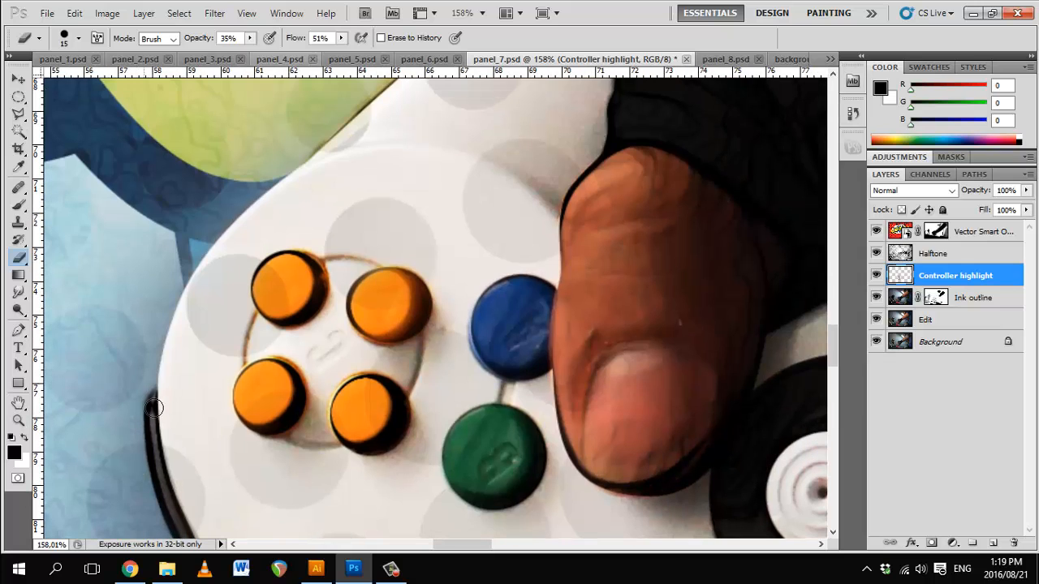
key(bracketleft)
key(bracketleft)
key(space)
mouse_move(314, 160)
mouse_down()
mouse_move(235, 414)
mouse_move(582, 199)
mouse_move(392, 216)
mouse_move(355, 62)
mouse_up()
Step: Compare the panel with and without the Controller highlight layer
key(ctrl+space)
key(space)
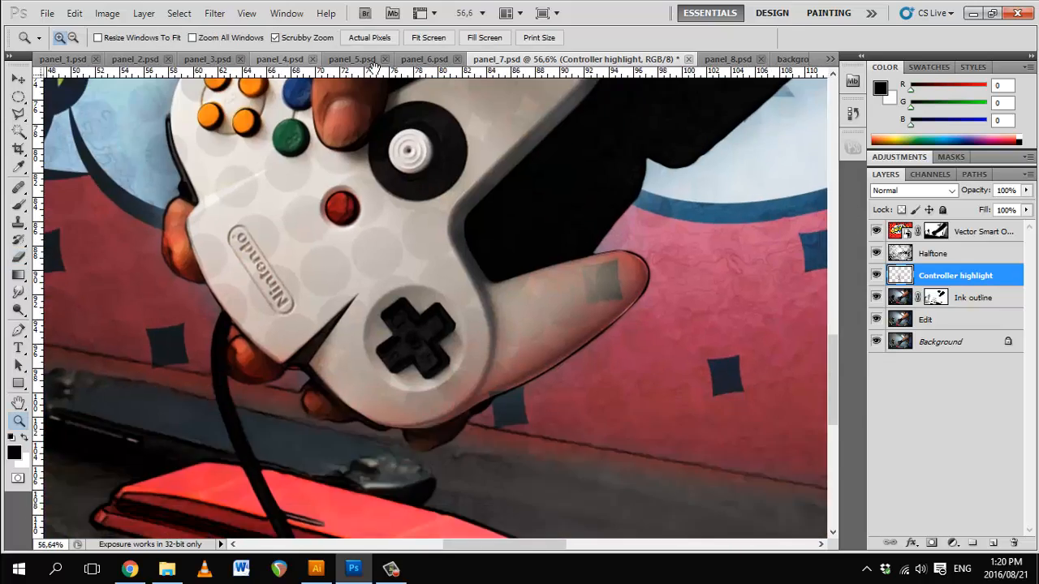
key(ctrl+space)
mouse_move(581, 319)
mouse_down()
mouse_move(509, 280)
mouse_move(479, 280)
mouse_up()
click(876, 275)
click(877, 275)
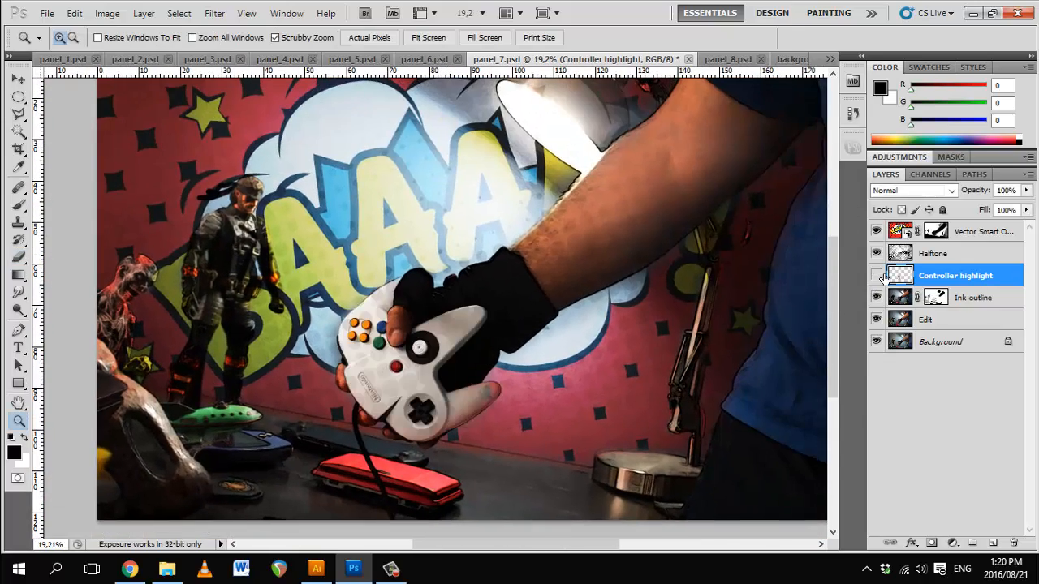
click(876, 275)
click(876, 275)
click(876, 275)
click(876, 275)
Step: Erase the highlight along the body edge beside the lower-right handle with a size 20 eraser at 35% opacity and 29% flow
drag(449, 415, 545, 426)
drag(403, 262, 445, 375)
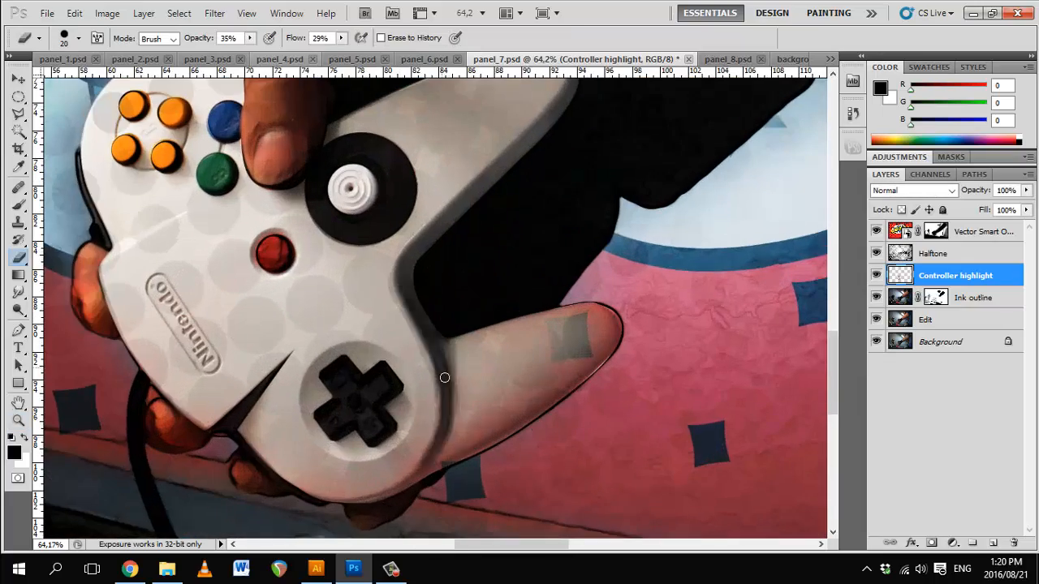
key(space)
mouse_move(513, 191)
mouse_down()
mouse_move(488, 339)
mouse_move(495, 116)
mouse_up()
key(space)
mouse_move(601, 243)
mouse_down()
mouse_move(459, 394)
mouse_move(324, 422)
mouse_up()
key(ctrl+space)
drag(139, 192, 236, 192)
mouse_move(581, 174)
mouse_down()
mouse_move(371, 299)
mouse_move(498, 230)
mouse_up()
Step: Hide the Vector Smart Object and Halftone layers and add a layer mask to the Controller highlight layer
click(852, 113)
click(853, 114)
drag(313, 264, 235, 264)
click(877, 231)
click(877, 253)
click(931, 543)
Step: Paint black on the highlight's mask with a brush at reduced opacity and flow to restore the dark ridge and notch lines
key(b)
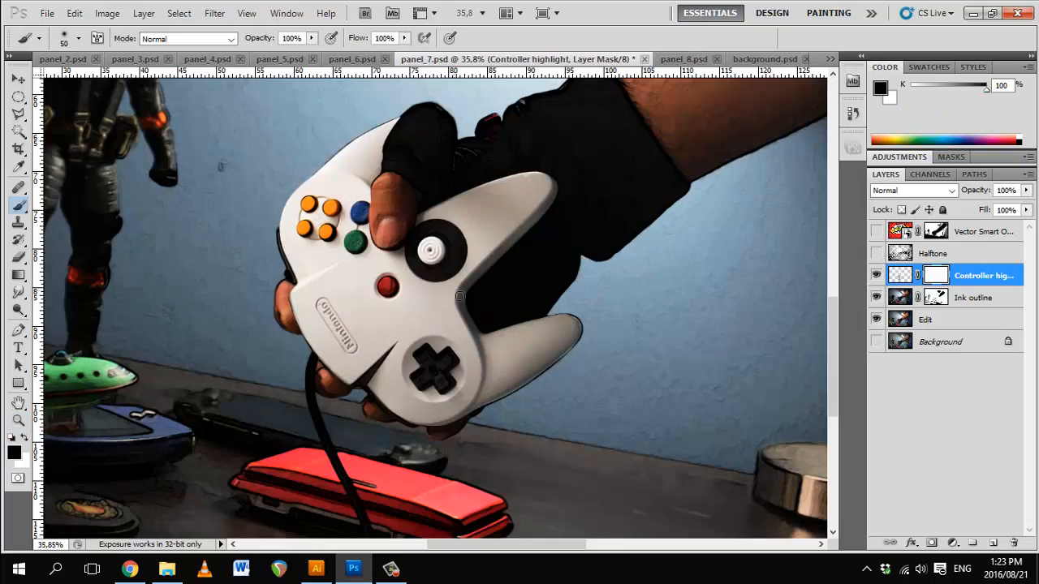
drag(324, 220, 422, 220)
drag(447, 272, 292, 272)
drag(404, 38, 383, 56)
drag(311, 38, 286, 57)
drag(461, 444, 625, 467)
drag(464, 398, 568, 297)
mouse_move(391, 252)
mouse_down()
mouse_move(364, 371)
mouse_move(267, 371)
mouse_up()
Step: Enlarge the brush, lower its opacity and flow further, and softly mask the highlight to restore shading across the controller
key(bracketright)
key(bracketright)
key(bracketright)
key(bracketright)
drag(312, 39, 280, 56)
drag(404, 38, 372, 57)
drag(346, 348, 564, 220)
drag(311, 39, 299, 57)
drag(404, 39, 378, 57)
drag(560, 219, 443, 286)
drag(568, 422, 374, 187)
drag(486, 324, 390, 324)
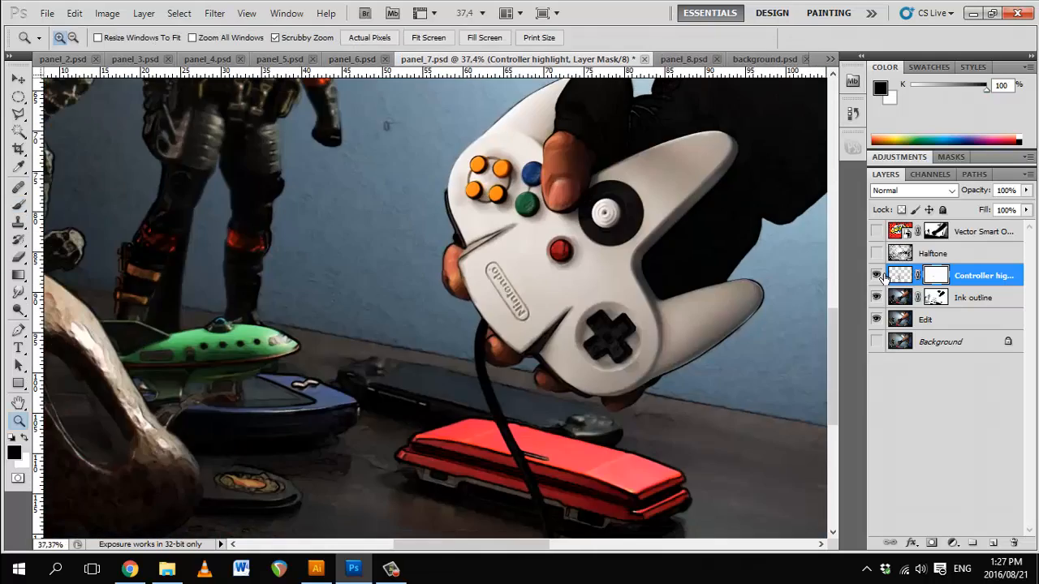
Step: Paint black on the highlight's mask with a size 40 brush at 34% opacity and 26% flow to soften the controller's shading
drag(604, 332, 730, 332)
key(bracketright)
mouse_move(779, 223)
mouse_down()
mouse_move(460, 311)
mouse_move(406, 454)
mouse_up()
drag(568, 325, 389, 325)
key(bracketright)
key(bracketright)
key(bracketright)
key(bracketright)
key(bracketright)
drag(777, 186, 698, 280)
drag(312, 38, 289, 57)
drag(405, 38, 373, 56)
mouse_move(803, 312)
mouse_down()
mouse_move(719, 381)
mouse_move(704, 293)
mouse_up()
Step: Compare the controller with the Controller highlight layer hidden and shown, and keep the layer's mask active
click(877, 275)
click(876, 275)
click(900, 275)
drag(562, 171, 610, 145)
click(935, 275)
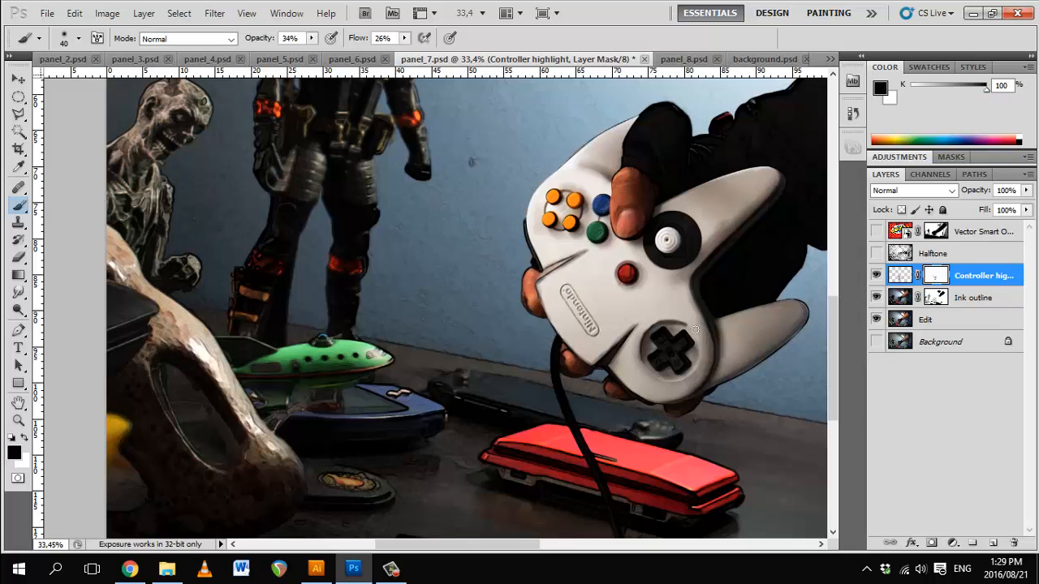
Step: Show the Halftone and Vector Smart Object layers along with the Ink outline and bring the whole panel into view
click(876, 297)
click(876, 253)
click(876, 231)
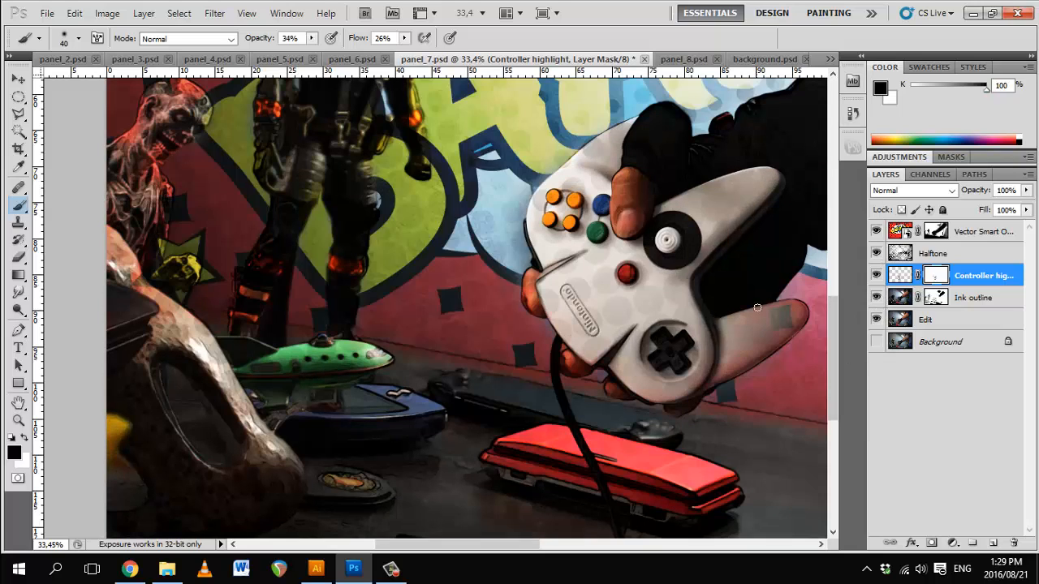
drag(632, 327, 578, 324)
mouse_move(674, 300)
mouse_down()
mouse_move(451, 384)
mouse_move(493, 382)
mouse_move(438, 382)
mouse_up()
Step: Switch the Ink outline layer's visibility off and on repeatedly to compare the panel with and without outlines
click(878, 297)
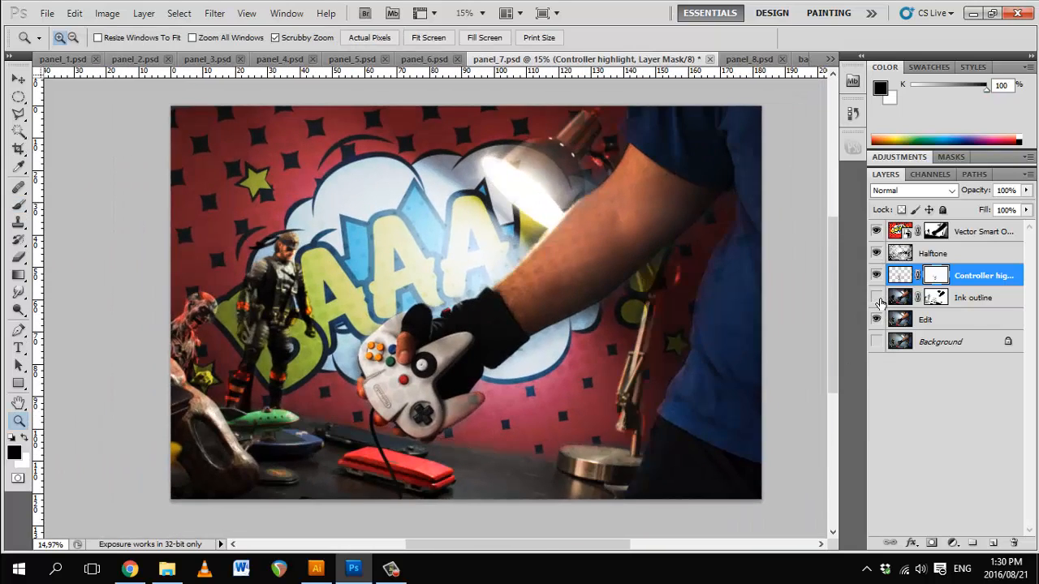
click(877, 298)
click(877, 298)
click(877, 298)
click(877, 298)
click(877, 298)
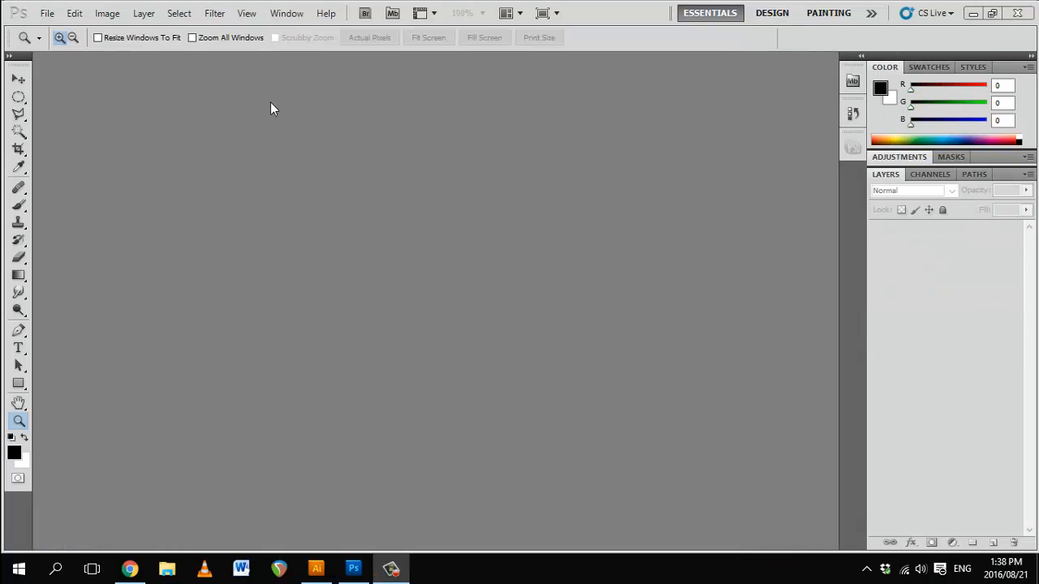
Step: Open the PSDcovers extension and search its mockups for "free"
click(284, 14)
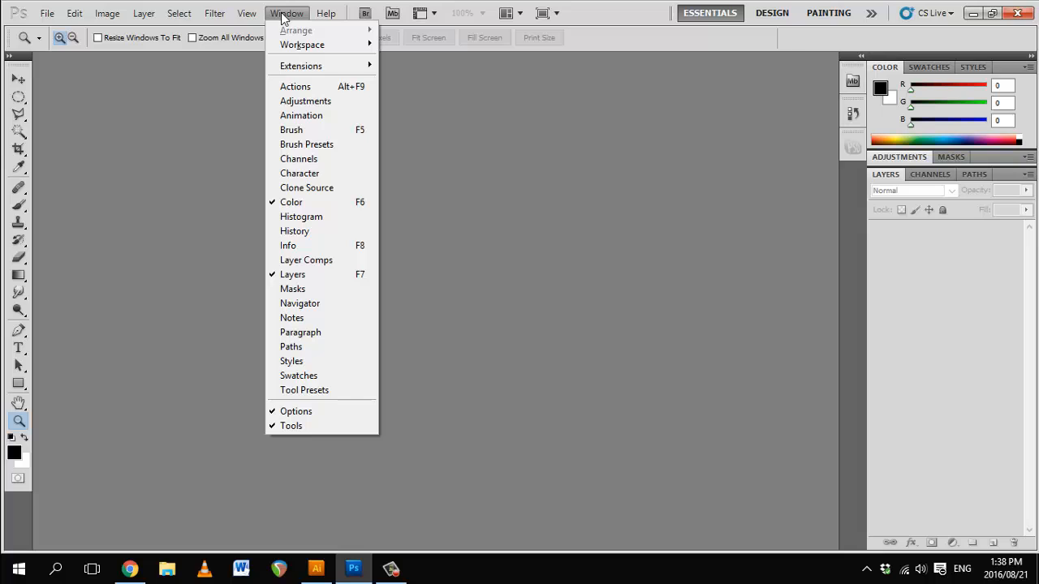
mouse_move(285, 70)
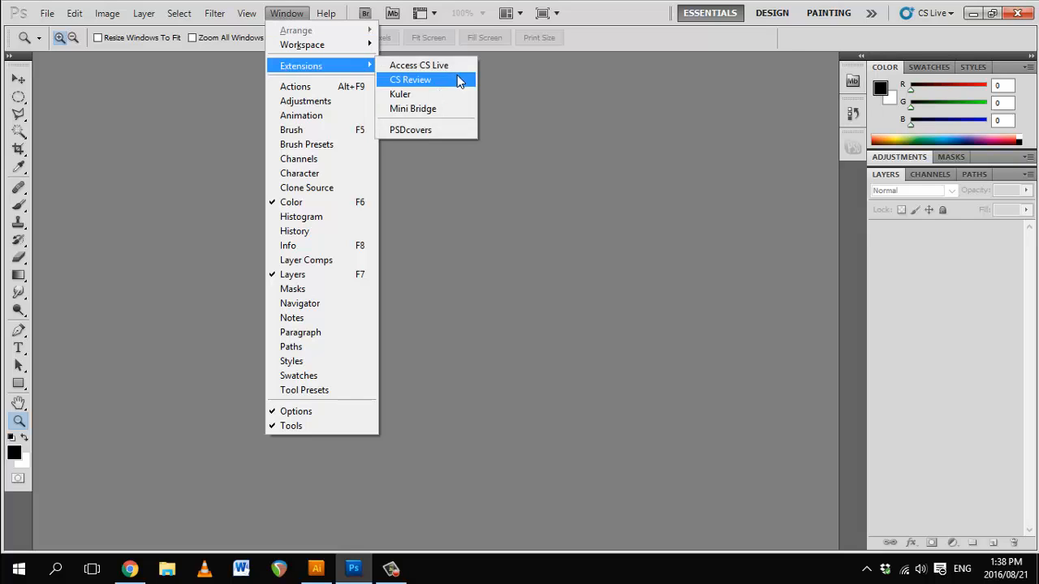
click(438, 129)
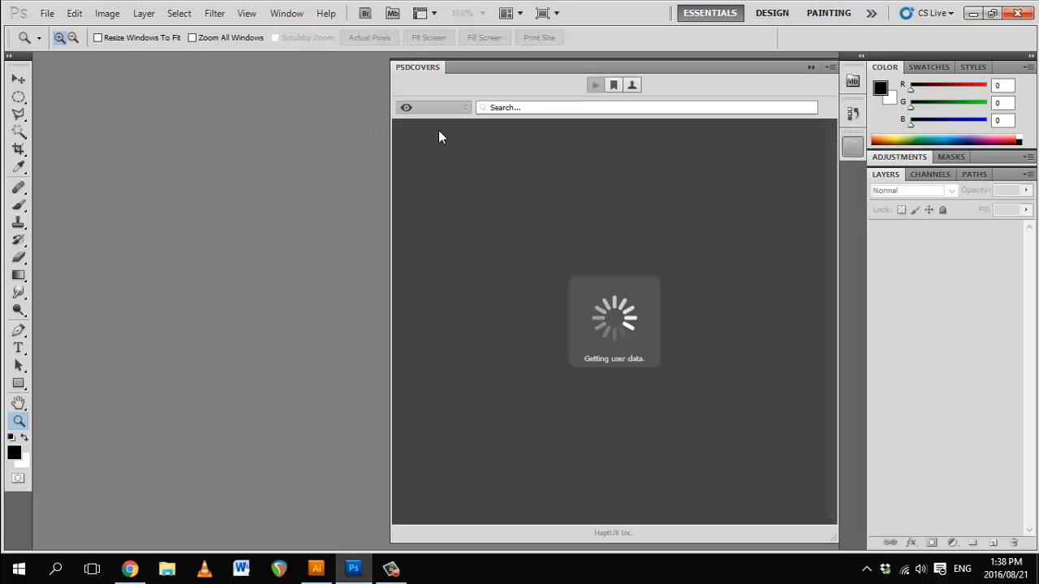
click(532, 108)
text(free)
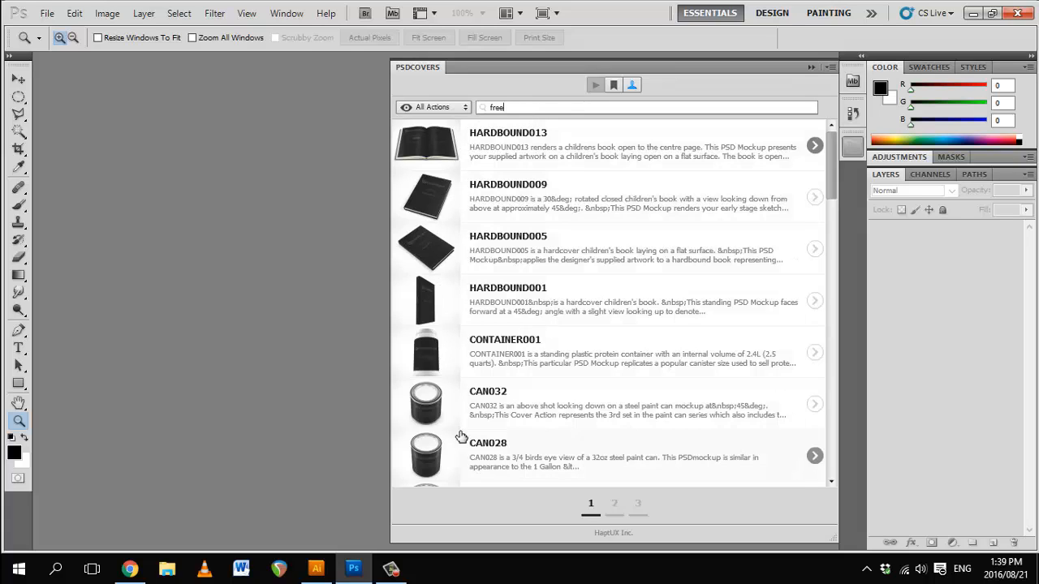
Step: Filter the free mockups by the Books category and look through the list
click(465, 108)
click(422, 168)
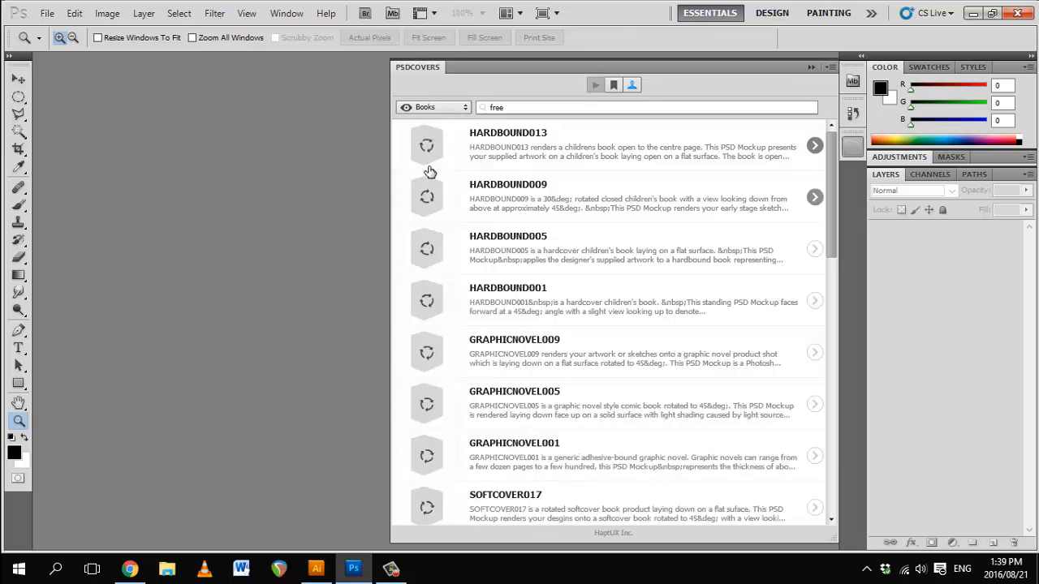
drag(831, 187, 825, 156)
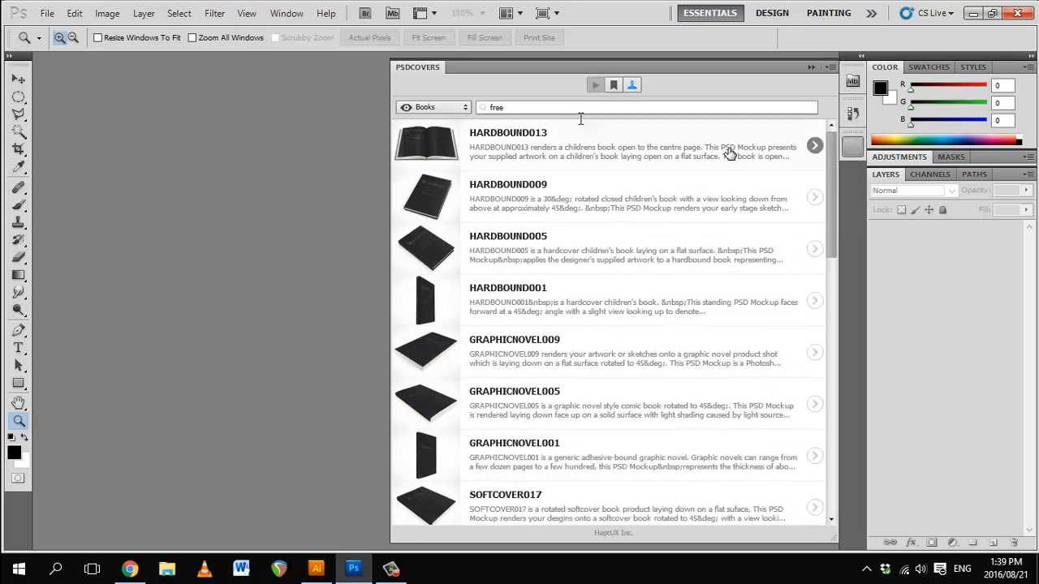
Step: Open the PAMPHLET009 mockup from the Brochure category and run its Step 1 to generate the artwork template
click(465, 108)
click(421, 185)
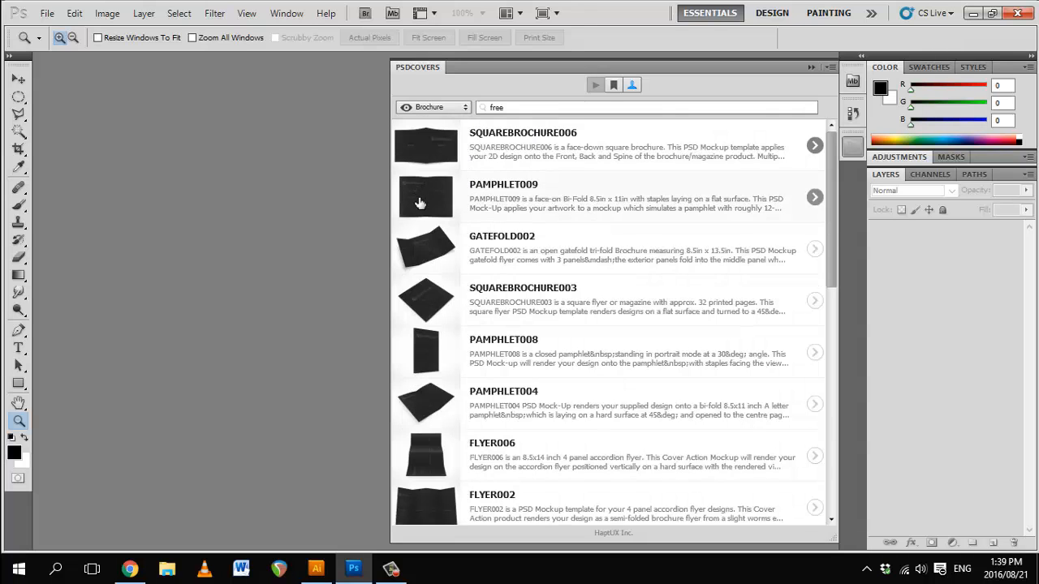
drag(827, 222, 865, 189)
click(436, 200)
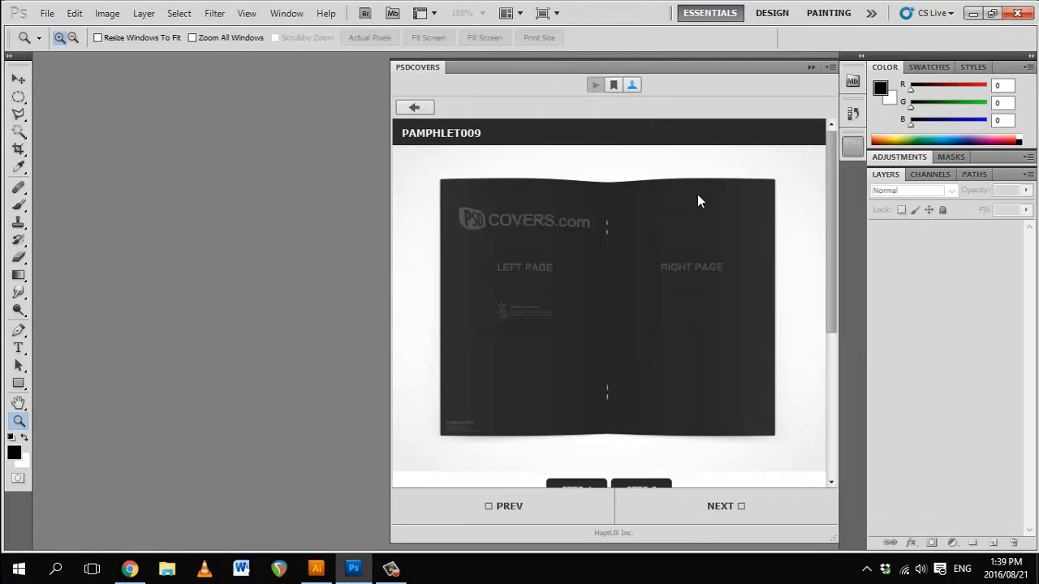
scroll(690, 447, down, 3)
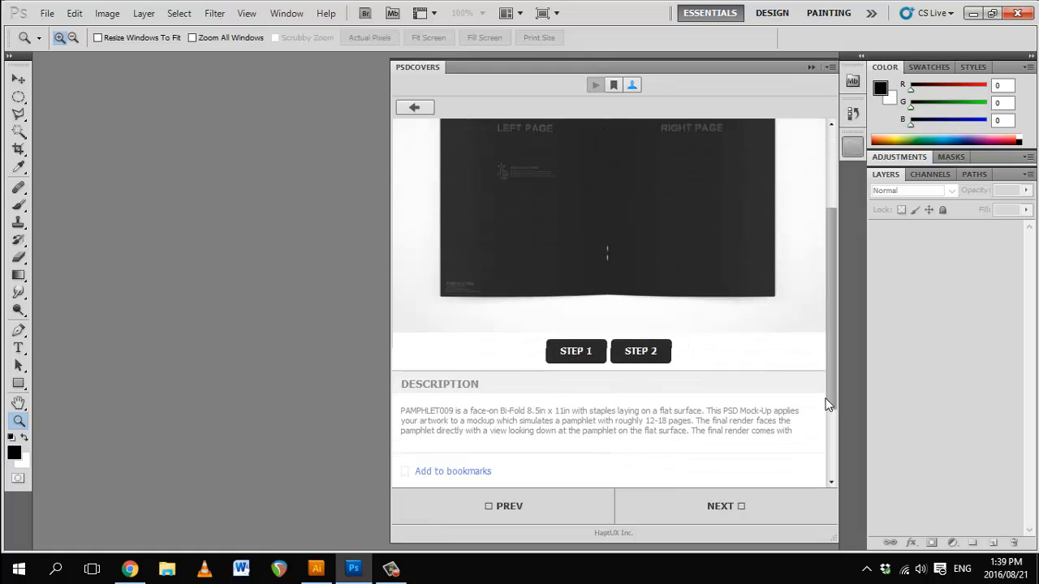
click(572, 348)
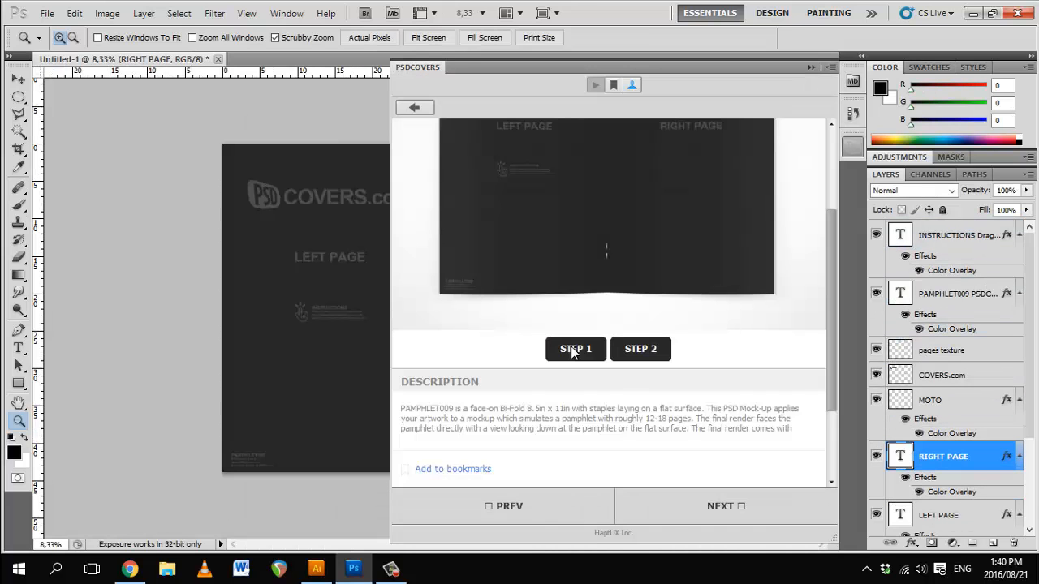
click(854, 146)
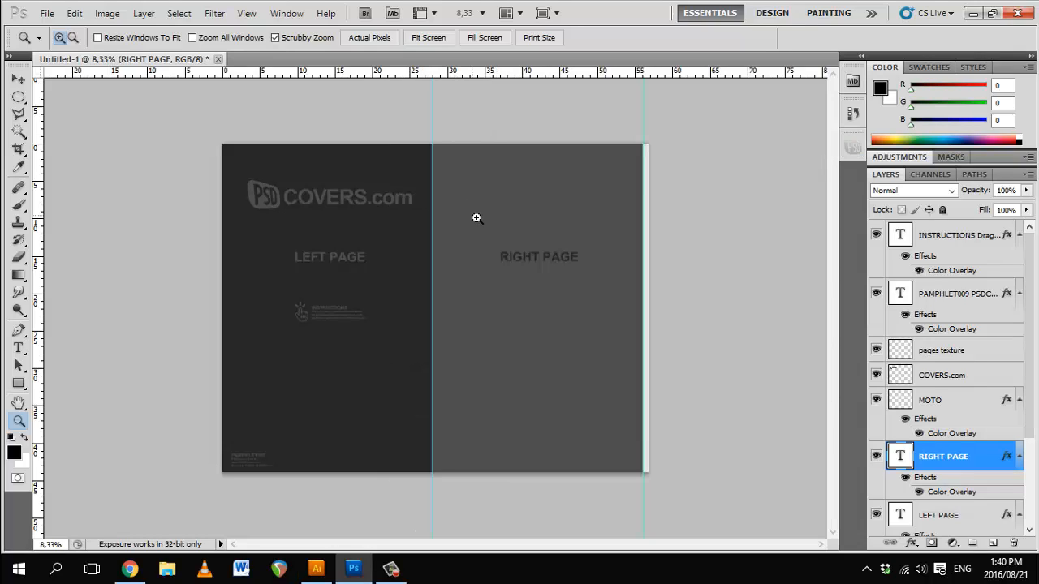
Step: Examine the artwork placement instructions on the template's left page
click(878, 235)
drag(307, 305, 408, 360)
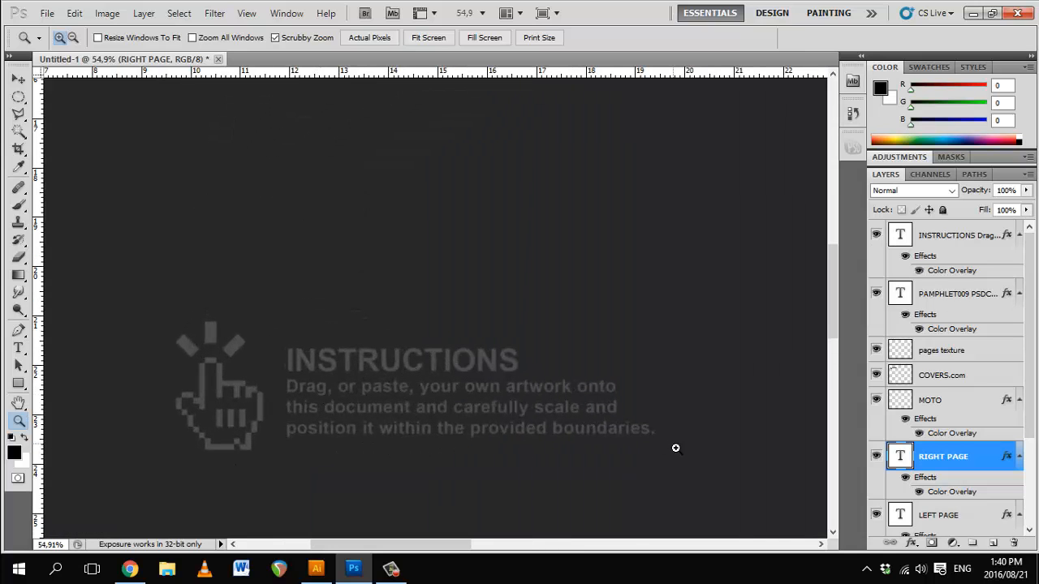
drag(675, 448, 579, 460)
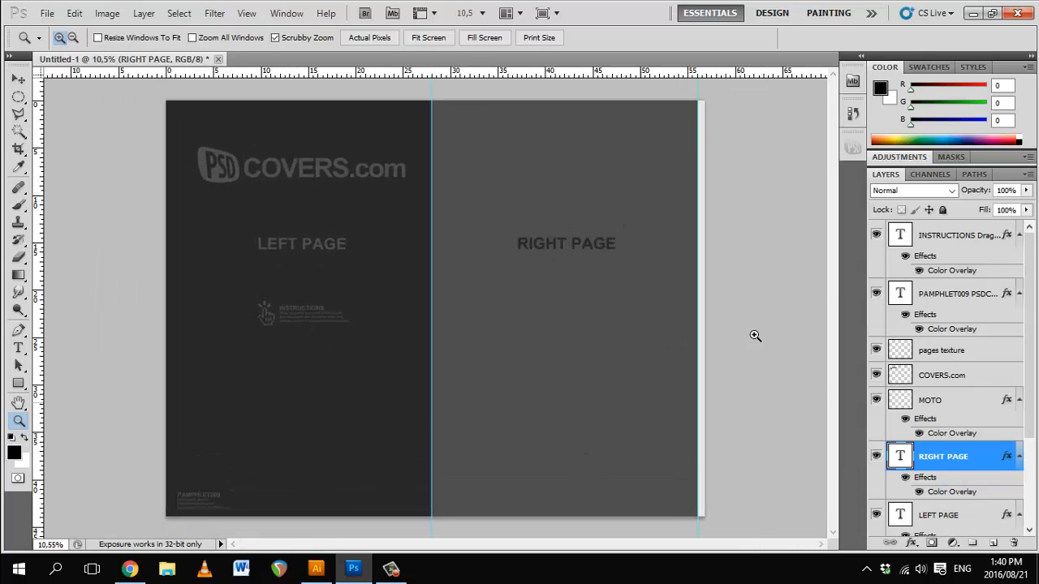
Step: Delete the template's instructions, pamphlet, RIGHT PAGE and LEFT PAGE text layers and the left page's dark fill
click(950, 239)
key(Delete)
key(Delete)
click(948, 345)
key(Delete)
key(Delete)
key(Delete)
click(939, 286)
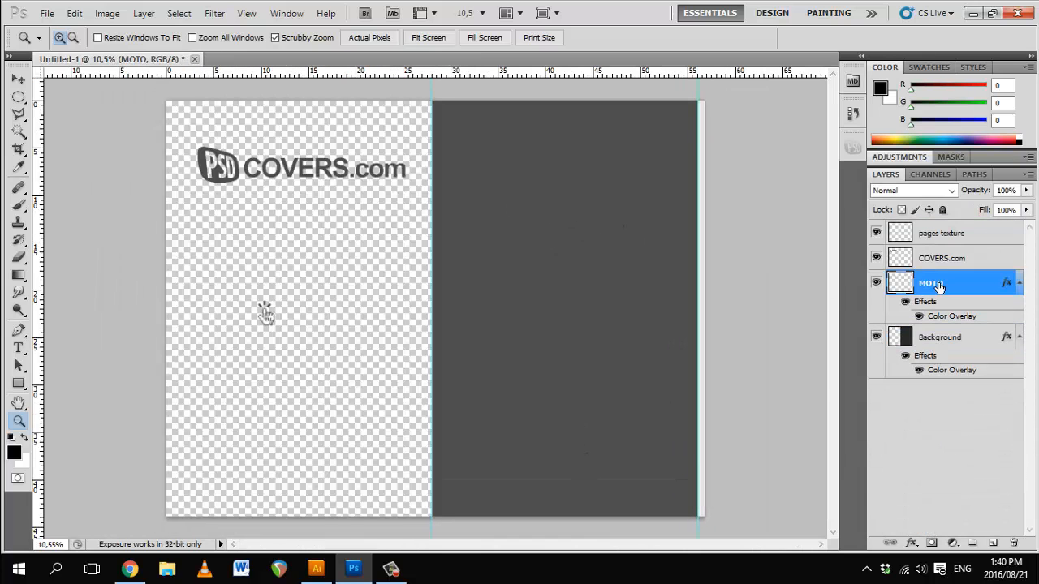
Step: Delete the Background, MOTO and COVERS.com layers, keeping only the pages texture layer
click(946, 336)
key(Delete)
key(Delete)
key(Delete)
key(ctrl+z)
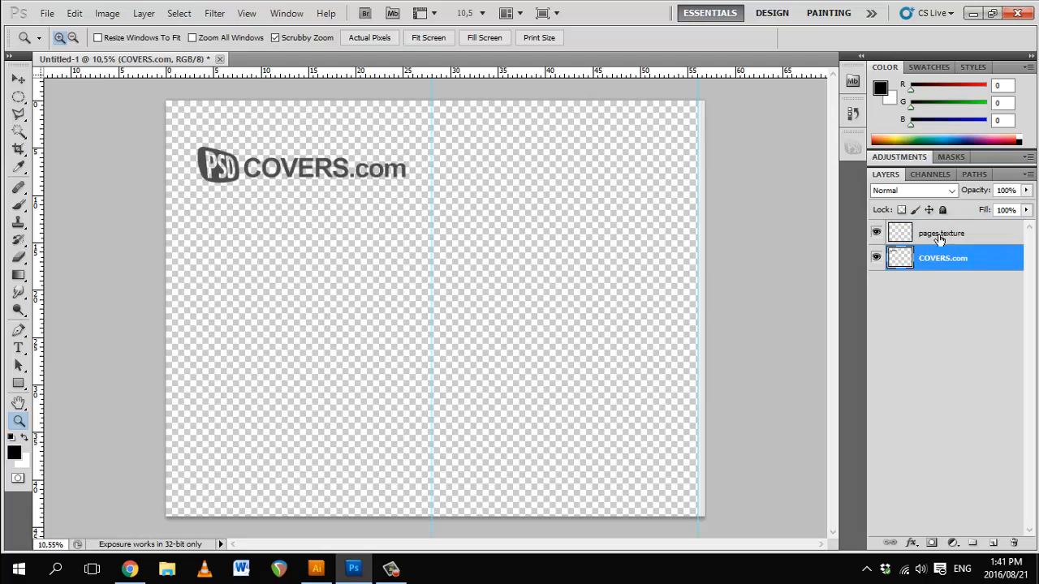
key(ctrl+z)
Step: Place panel_1.psd from the panels folder and scale it down to fit the left page
click(47, 13)
mouse_move(131, 336)
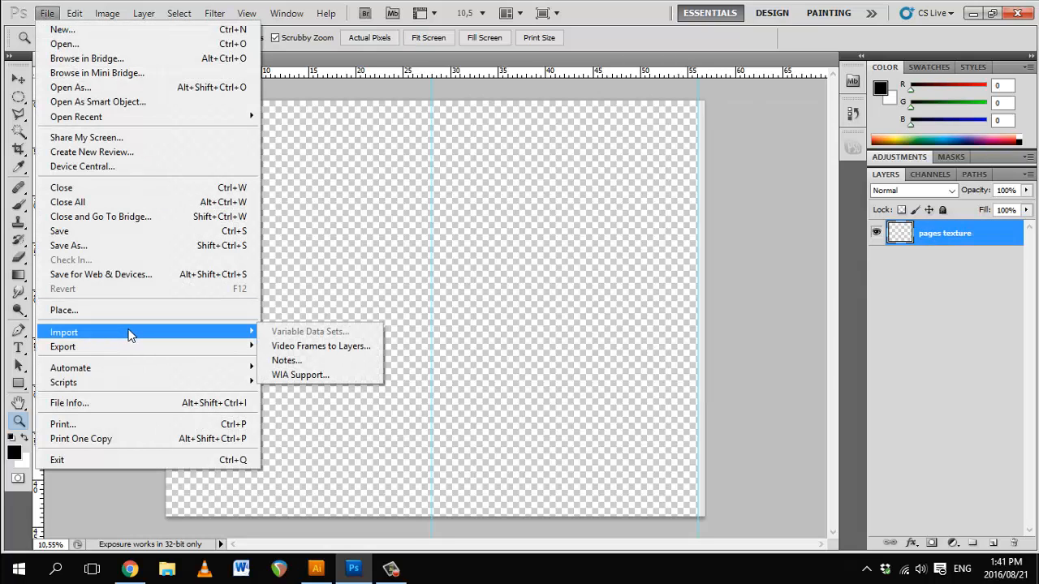
click(109, 309)
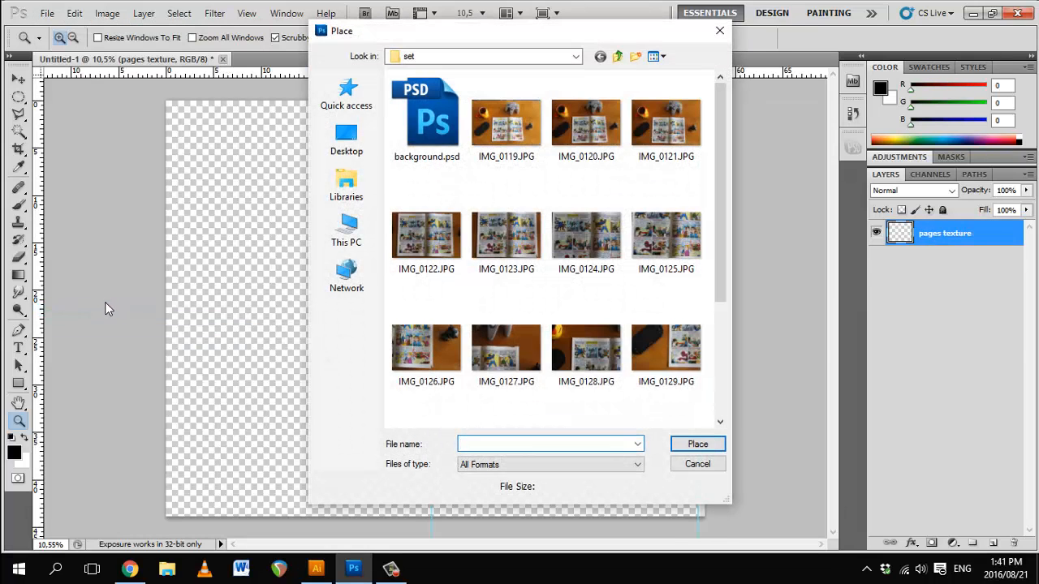
click(619, 56)
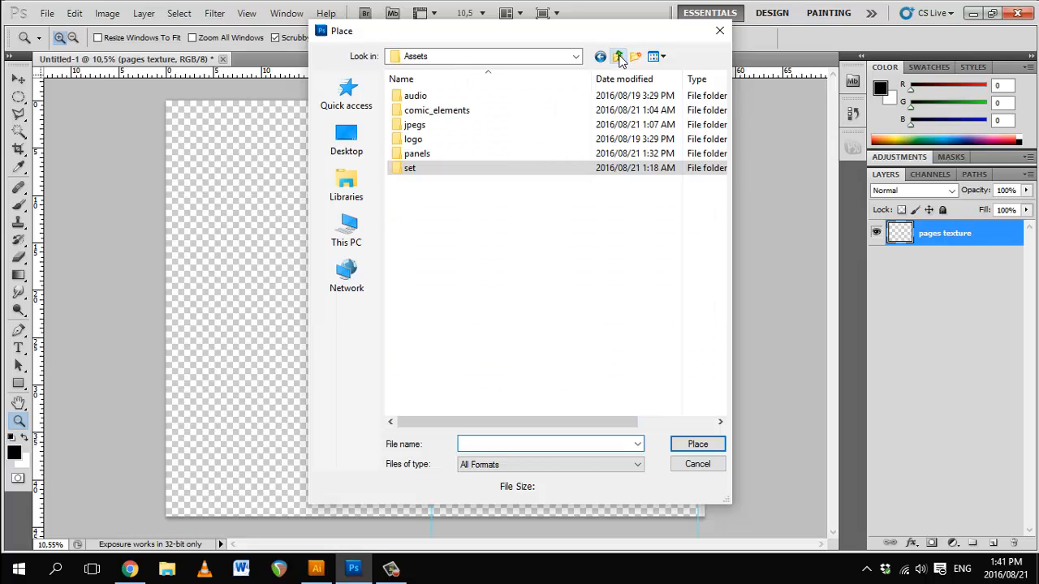
double_click(412, 154)
double_click(402, 324)
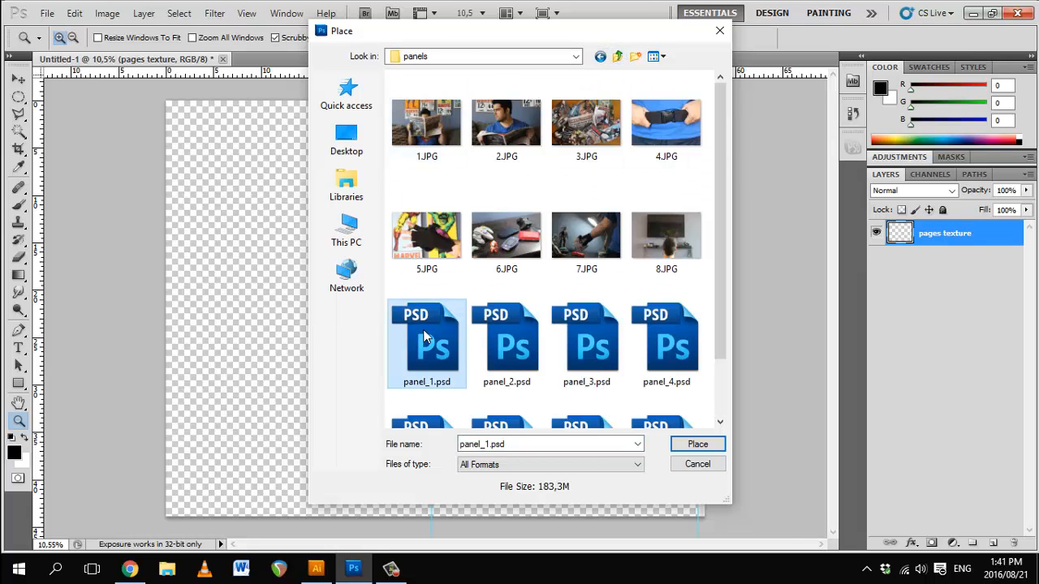
drag(706, 489, 378, 249)
key(Return)
Step: Place the remaining panel files, panel_2 to panel_8, as separate layers above panel_1
key(v)
click(47, 13)
click(92, 308)
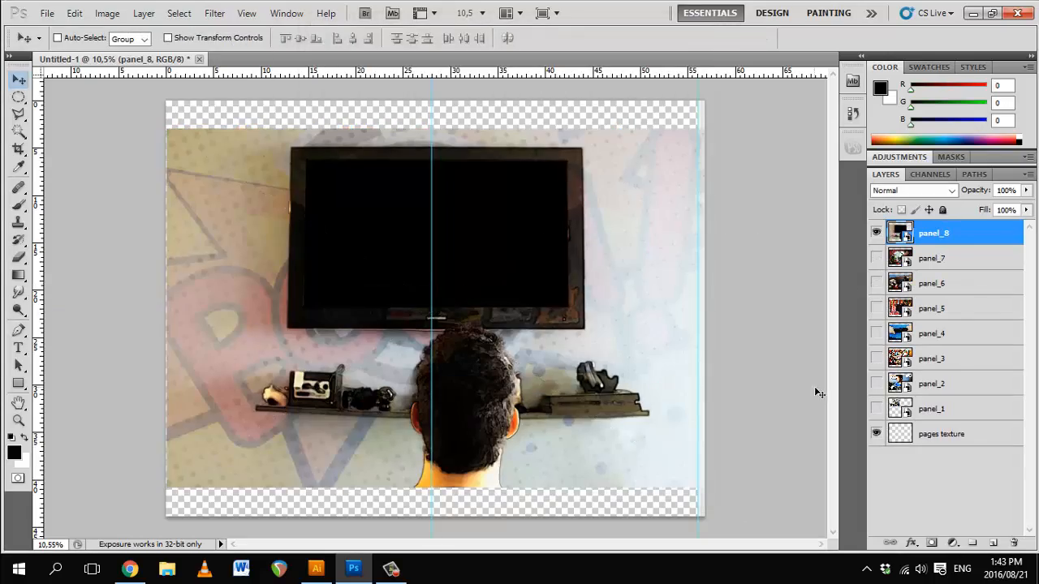
Step: Scale panel_8 down to fit inside the right page and position it near the page's lower edge
key(ctrl+t)
drag(712, 495, 426, 335)
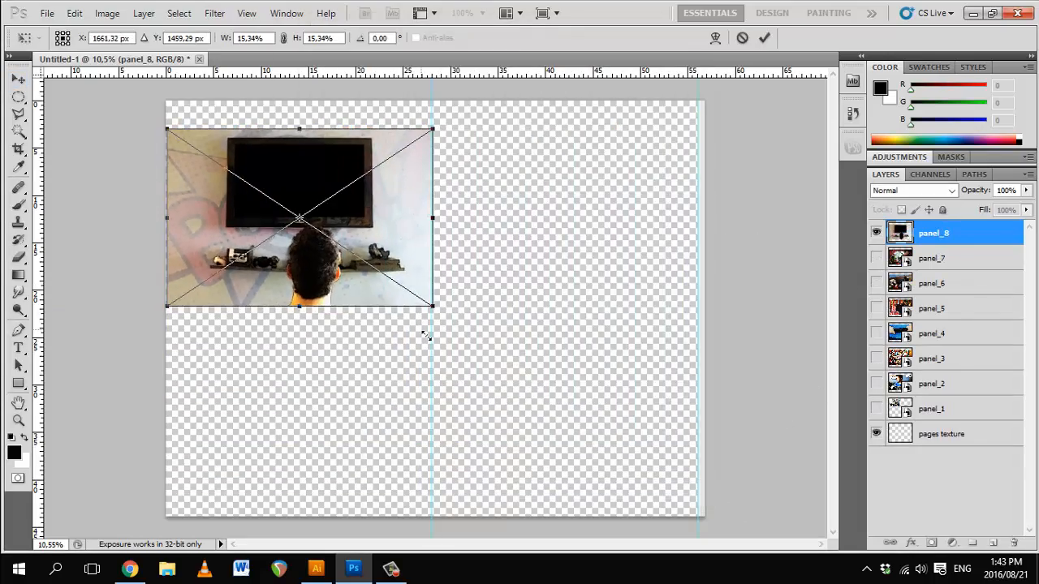
drag(354, 292, 619, 497)
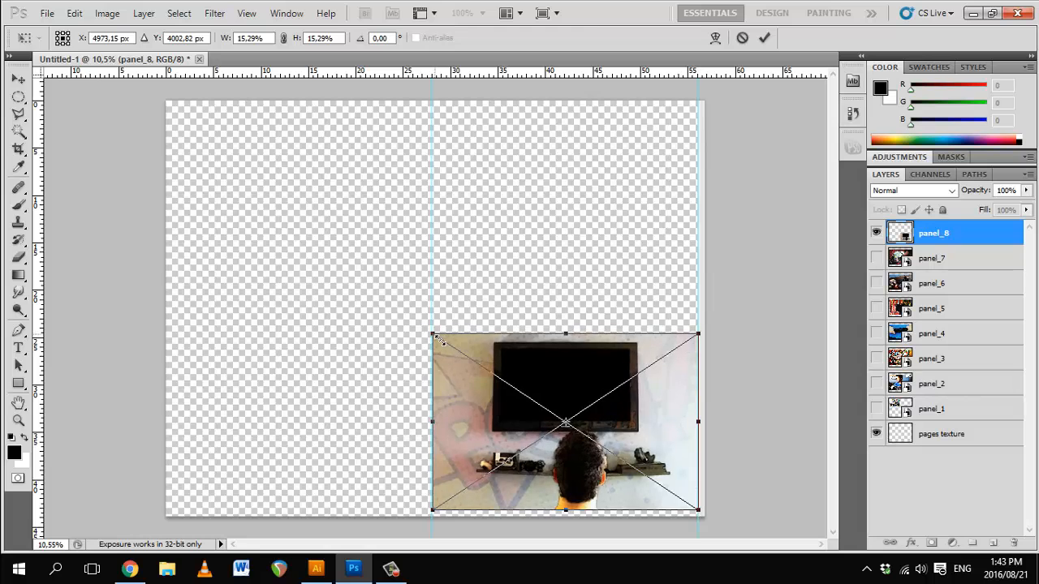
drag(706, 514, 690, 502)
key(Return)
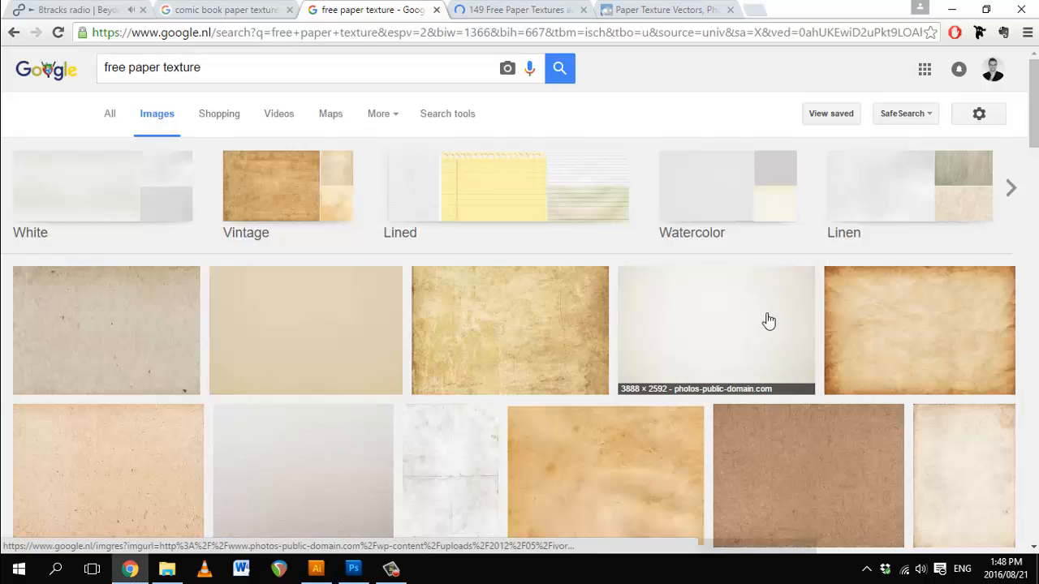
Step: Get the ivory off-white paper texture from the browser's free paper texture results and place it beneath the panel layers
click(765, 318)
click(783, 284)
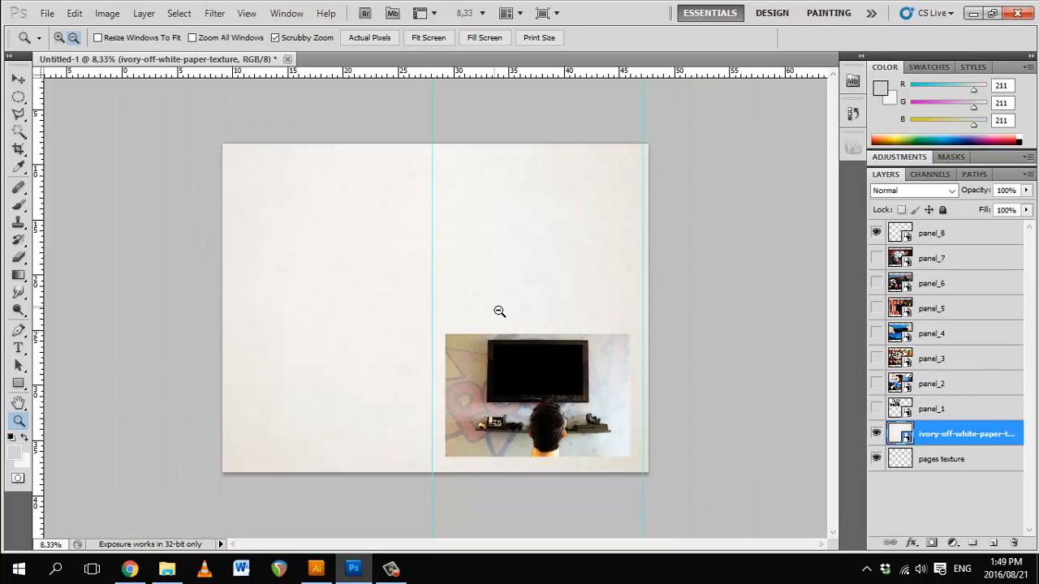
key(v)
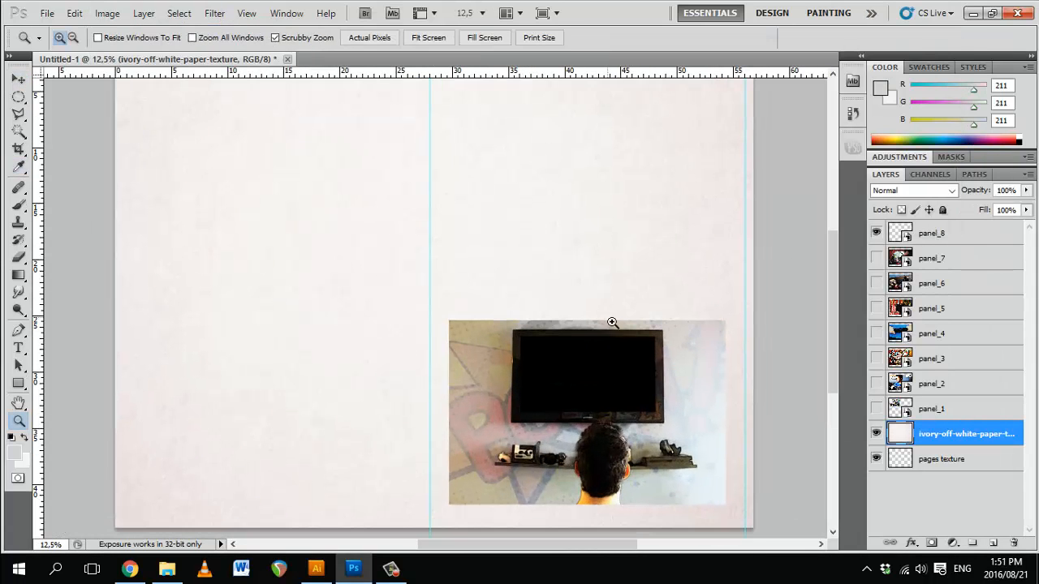
Step: Show panel_1 and arrange scaled-down versions of panel_7, panel_6 and panel_5 above panel_8 on the right page
key(v)
click(875, 408)
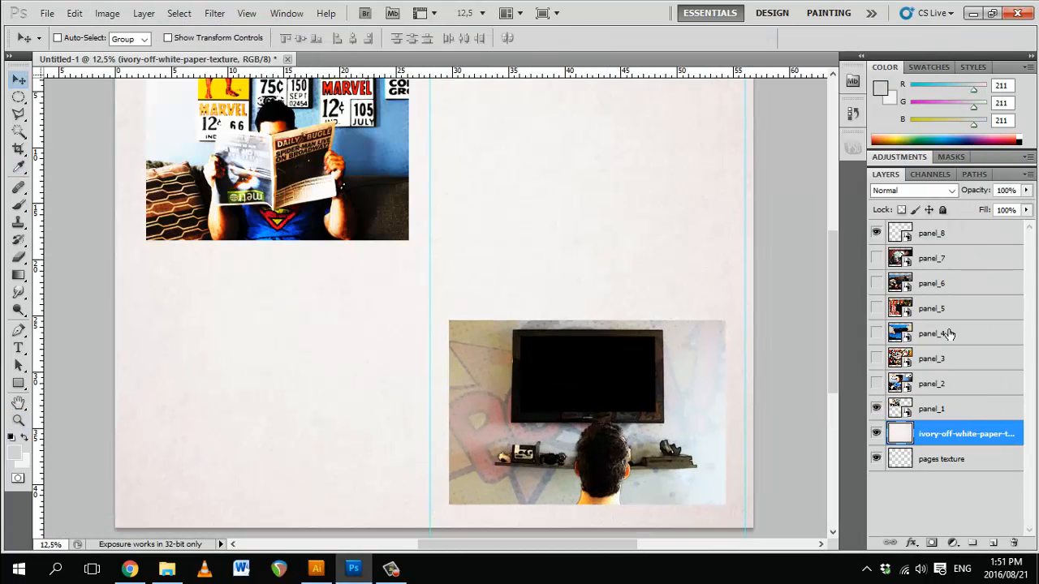
click(933, 333)
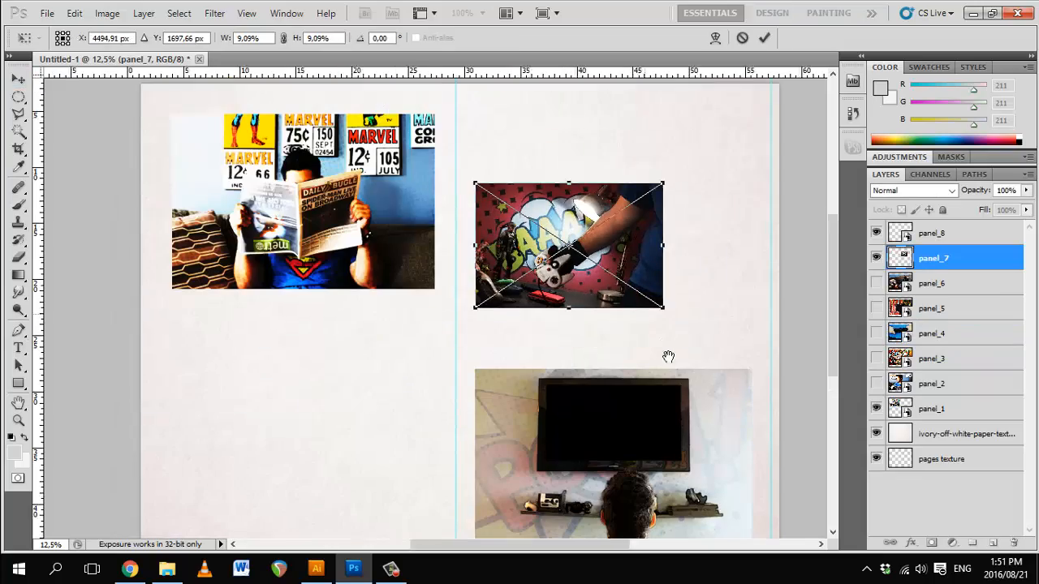
key(Return)
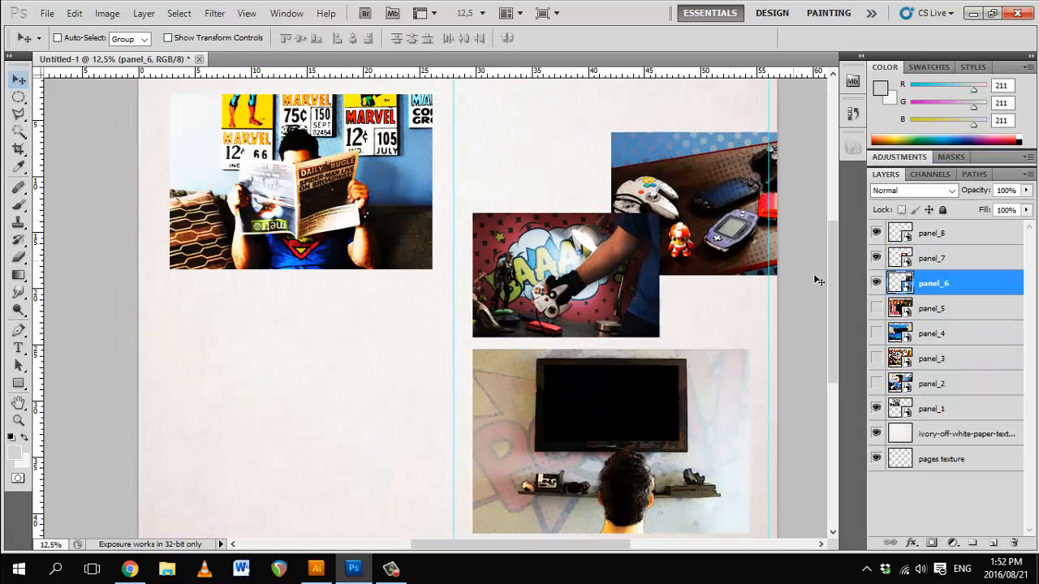
key(Return)
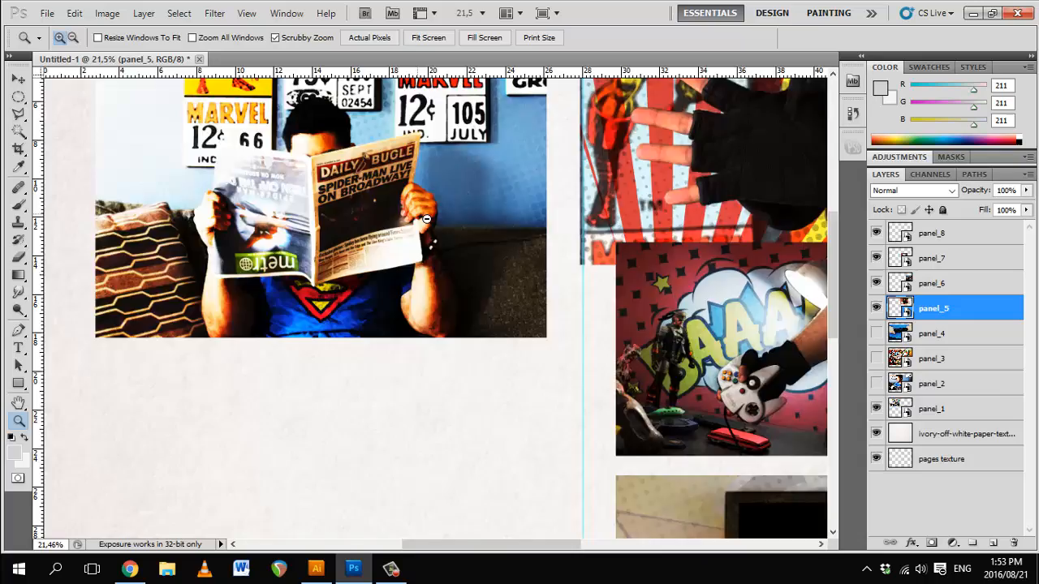
Step: Save the spread as a Photoshop file named book_1_step_1 inside a new book_layout folder in Assets
drag(426, 219, 467, 235)
click(47, 13)
click(71, 242)
click(618, 56)
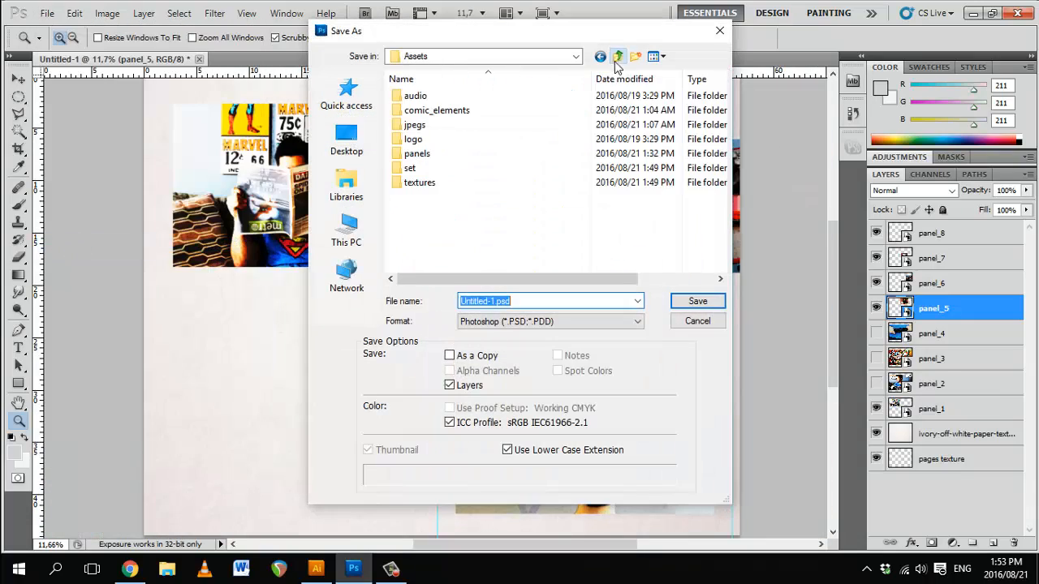
click(636, 56)
text(book_layout)
key(Return)
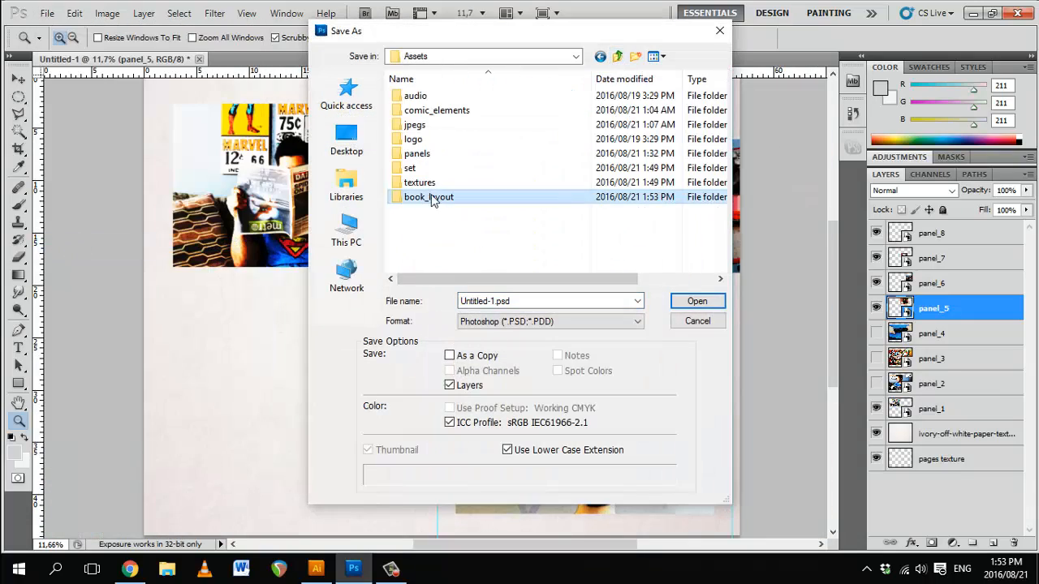
key(Return)
text(book_1_step_1)
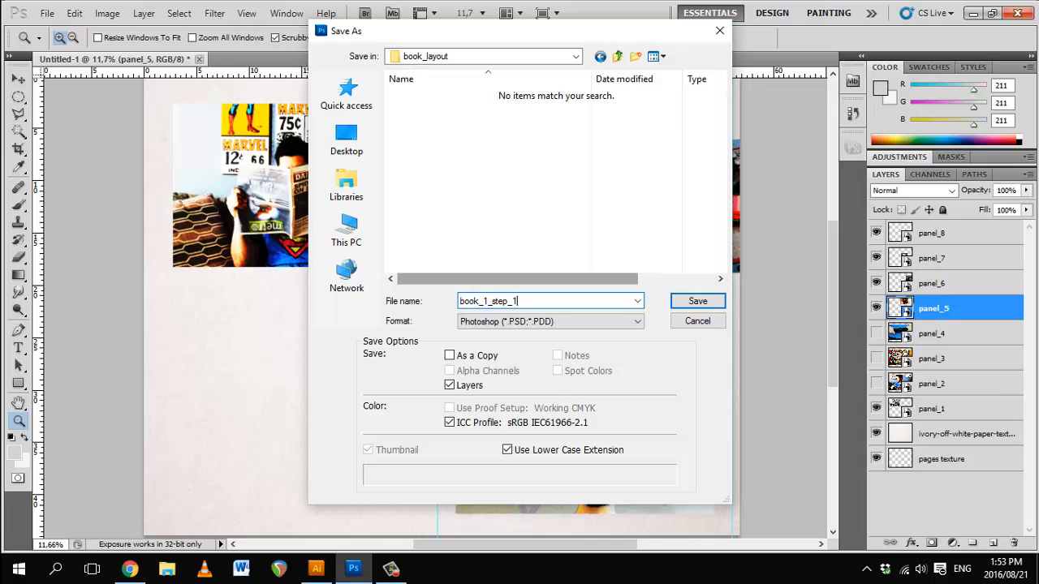
click(698, 302)
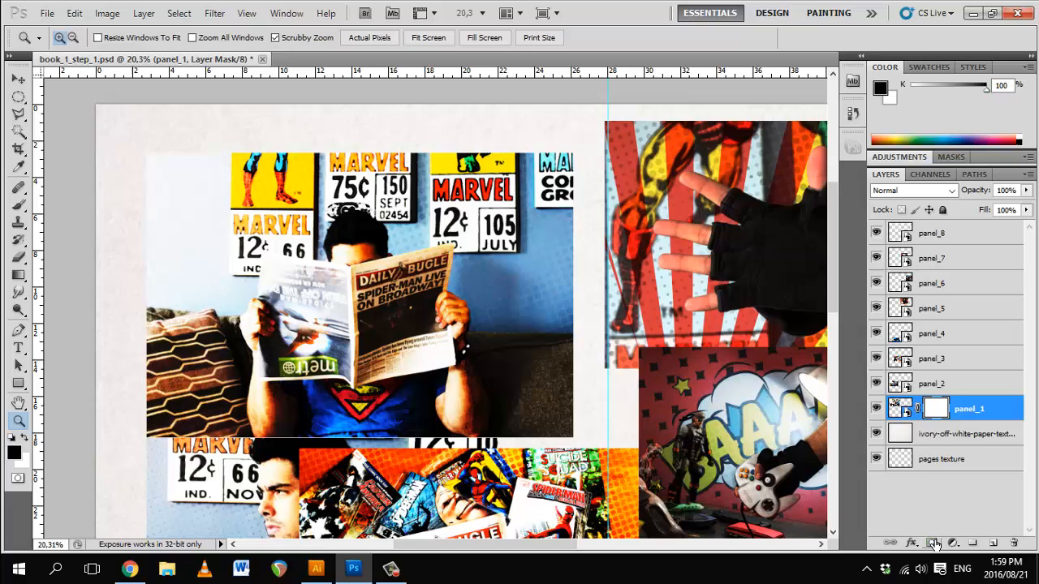
Step: Mask panel_1 to a wide rectangle that trims its upper and lower strips, and move it up on the left page
key(m)
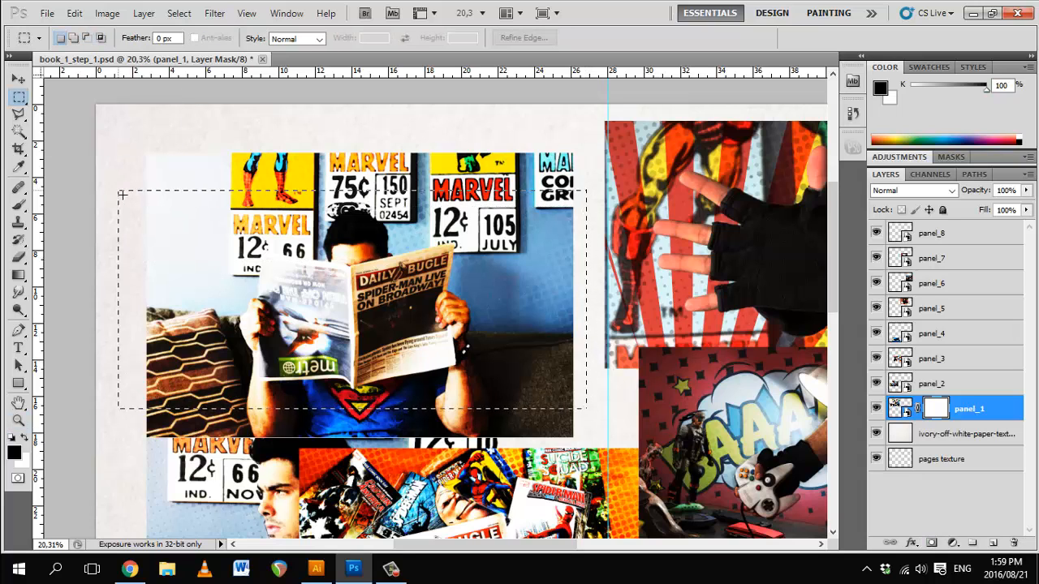
drag(122, 195, 111, 195)
key(x)
key(ctrl+shift+i)
key(Delete)
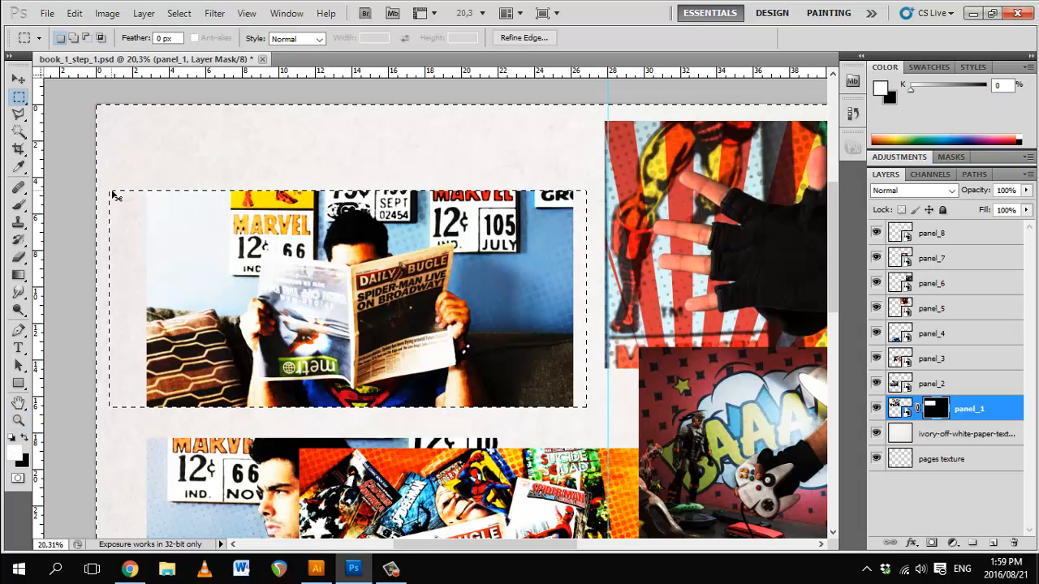
key(v)
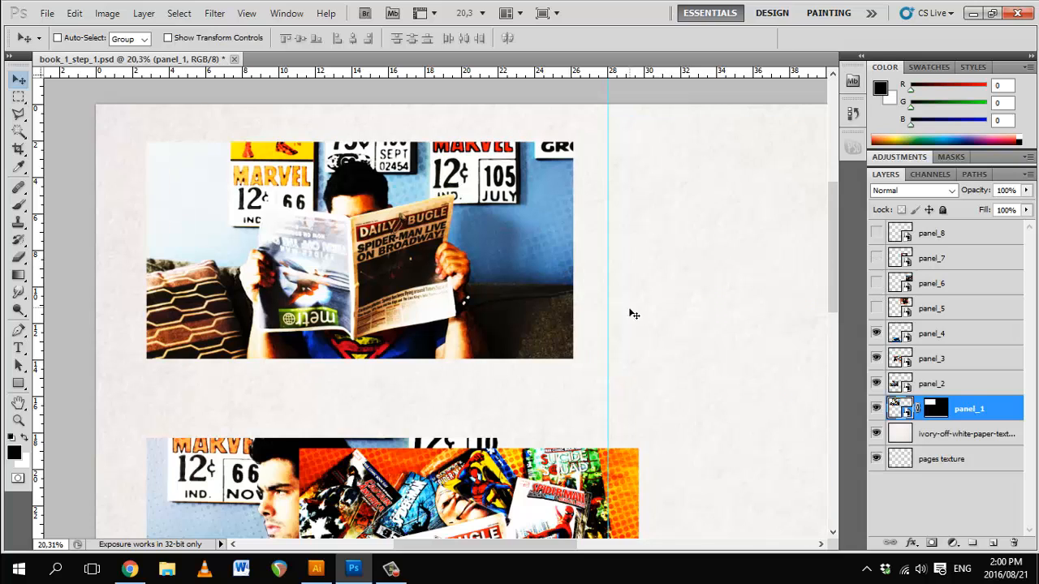
key(h)
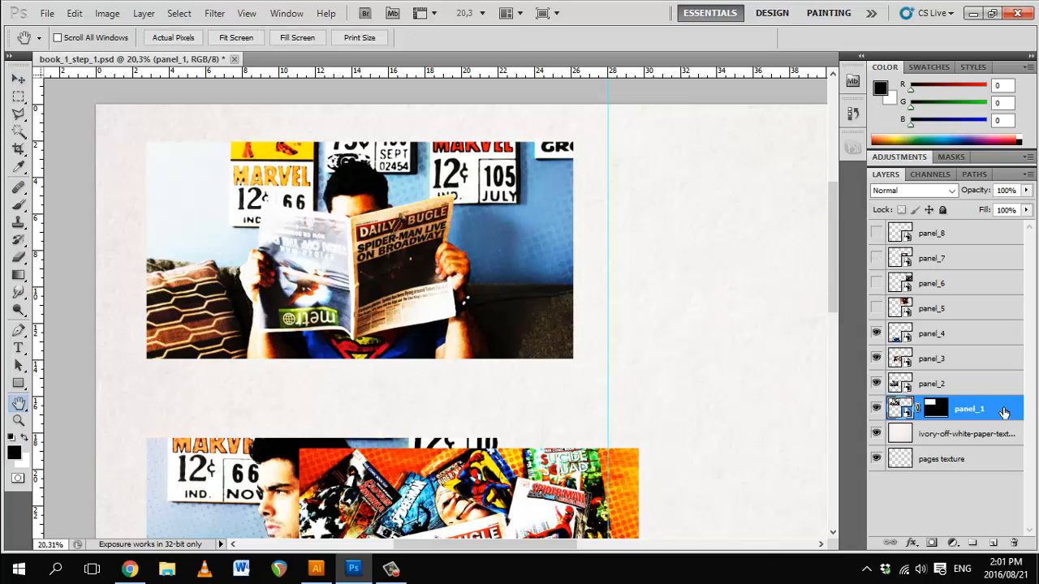
Step: Give panel_1 a 10 px black outside stroke
double_click(1004, 412)
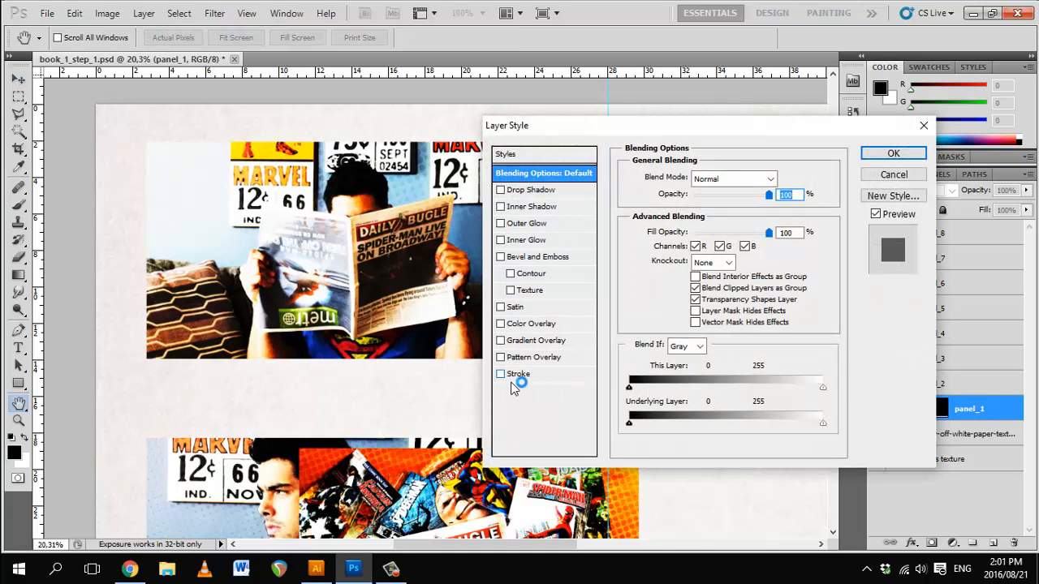
click(514, 378)
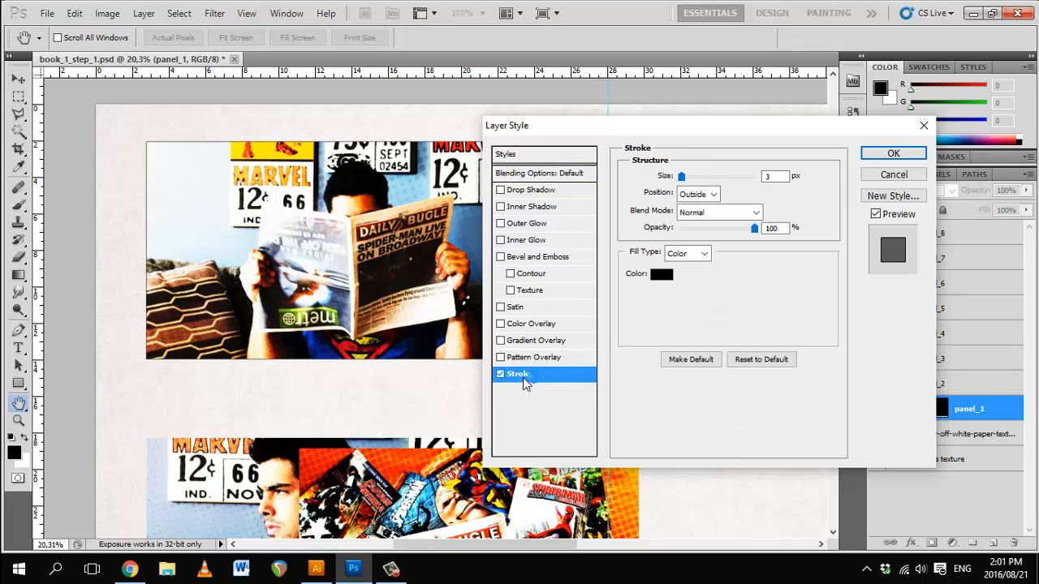
text(10)
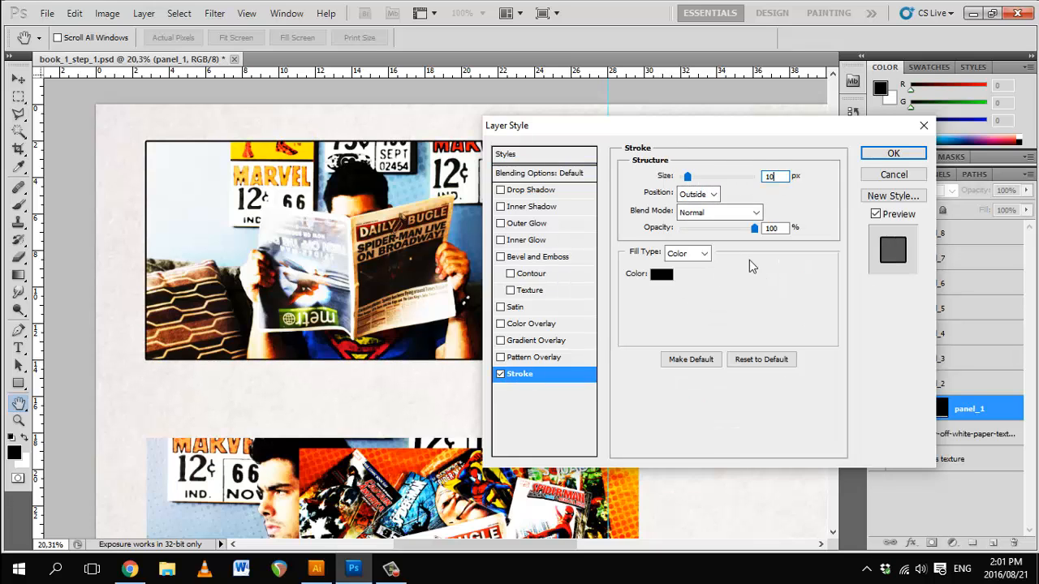
mouse_move(672, 129)
mouse_down()
mouse_move(721, 146)
mouse_move(892, 290)
mouse_move(713, 143)
mouse_up()
key(Return)
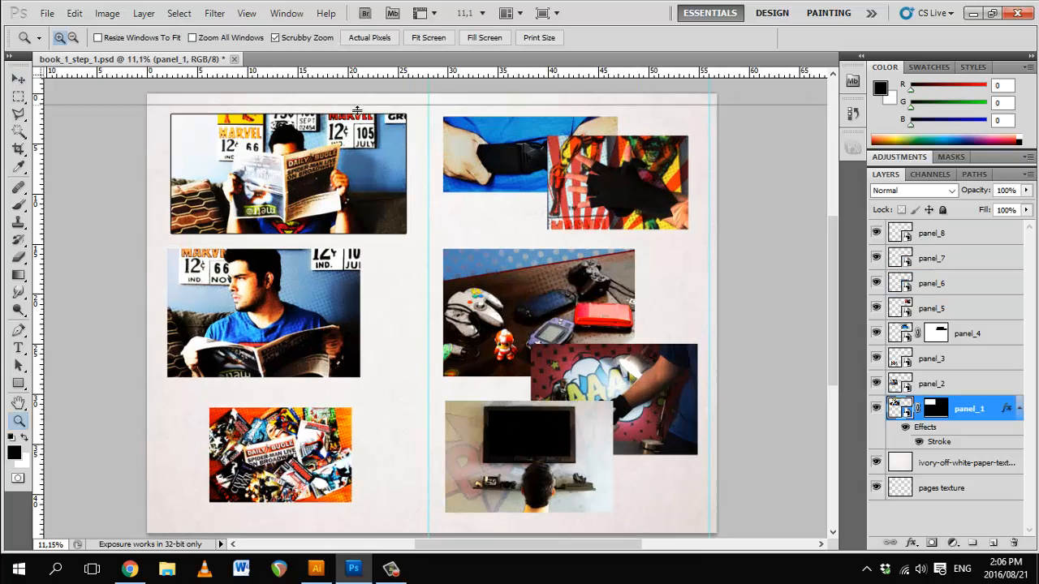
Step: Add horizontal and vertical margin guides about one ruler unit inside the outer edges and centre fold of both pages
drag(357, 109, 357, 110)
drag(359, 73, 364, 527)
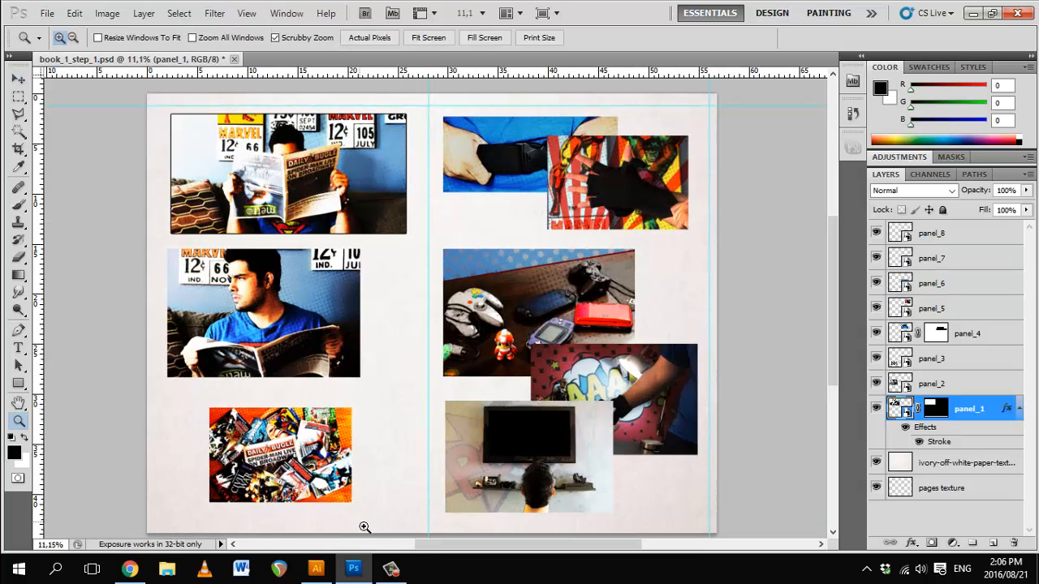
drag(39, 414, 160, 401)
drag(446, 387, 441, 389)
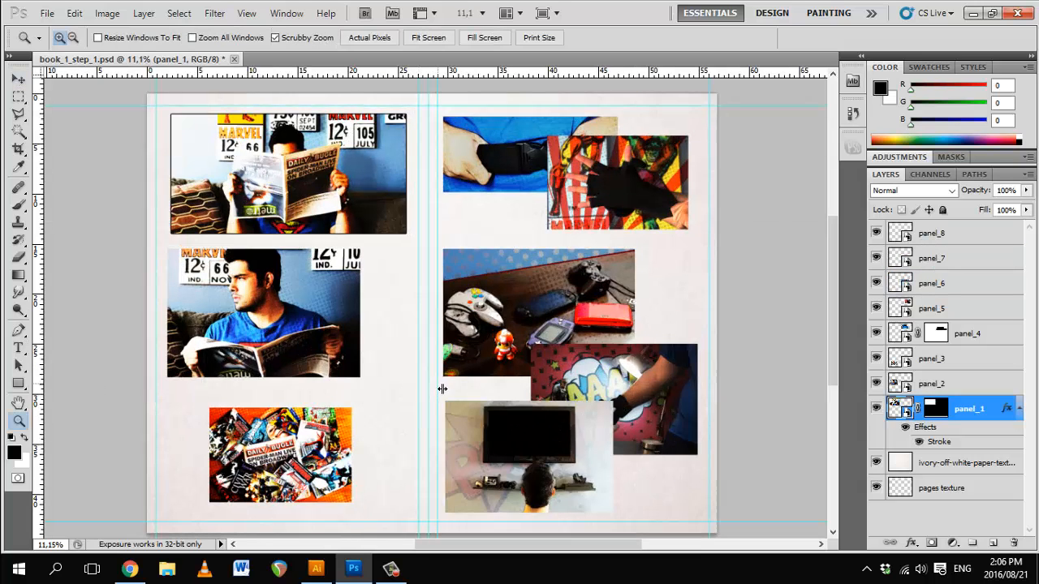
drag(704, 289, 703, 289)
key(v)
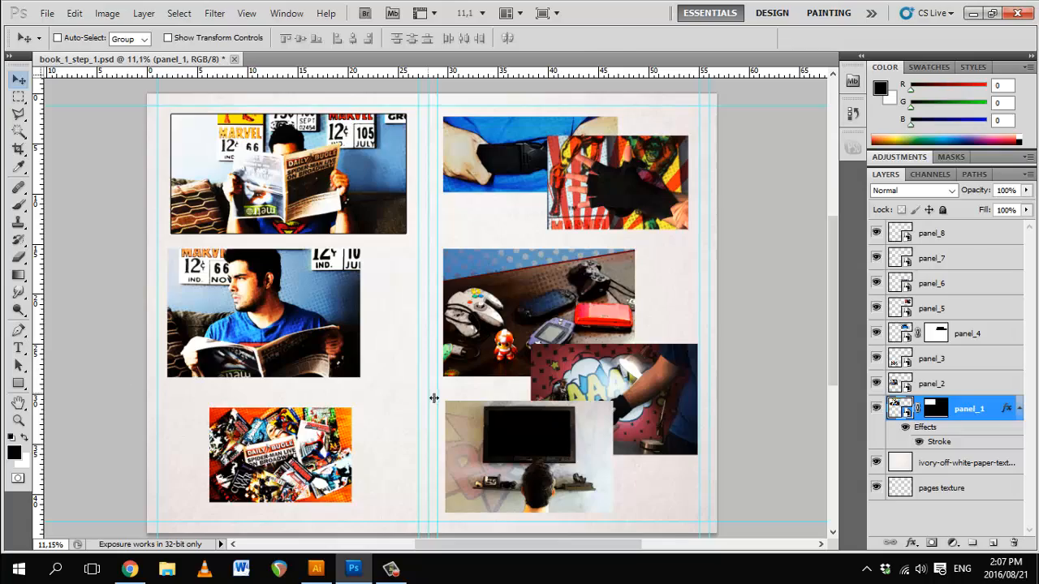
key(s)
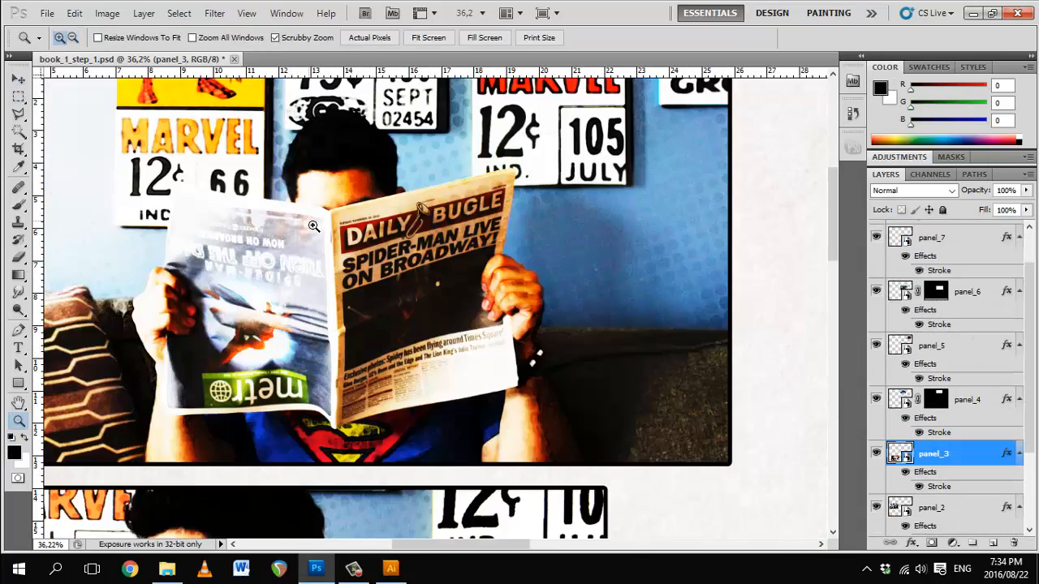
Step: Add a new layer named Text box 1 and place it above all the panel layers
alt+click(450, 250)
key(ctrl+shift+n)
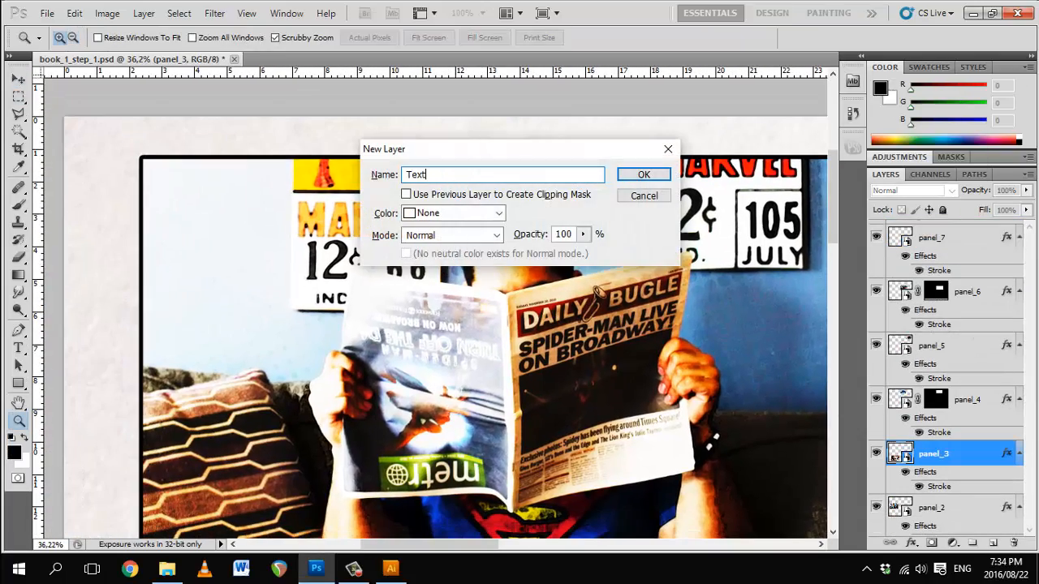
key(Return)
drag(933, 453, 938, 225)
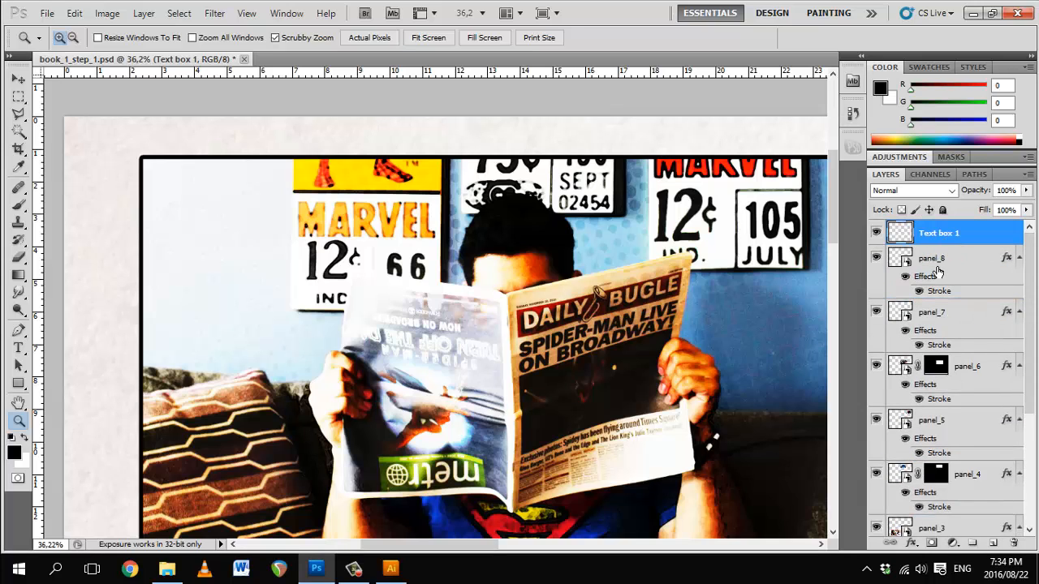
Step: Create a layer group named Panels and gather the layers panel_1 to panel_8 inside it
click(973, 545)
key(a)
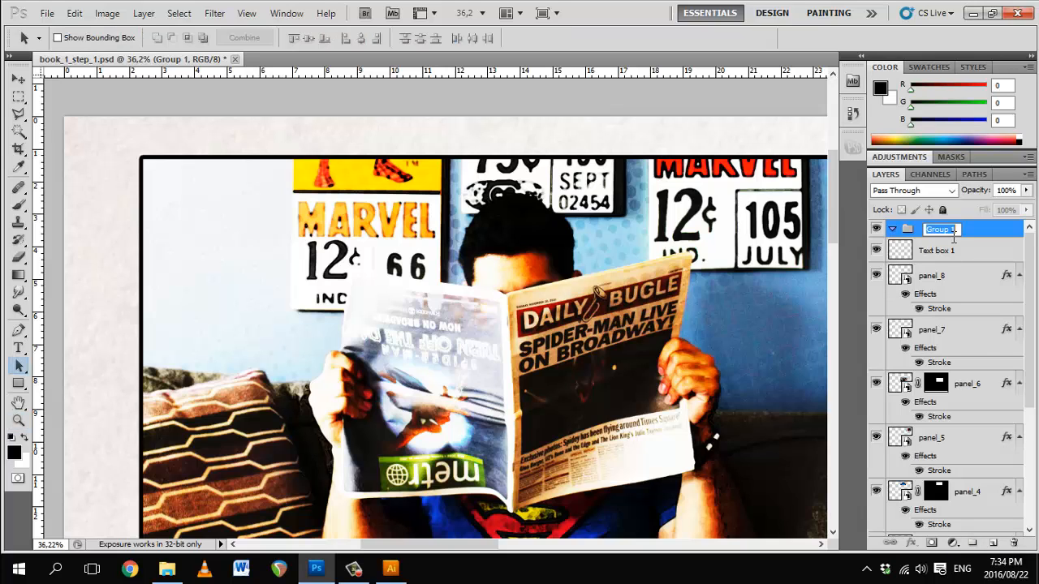
click(948, 279)
scroll(992, 487, down, 5)
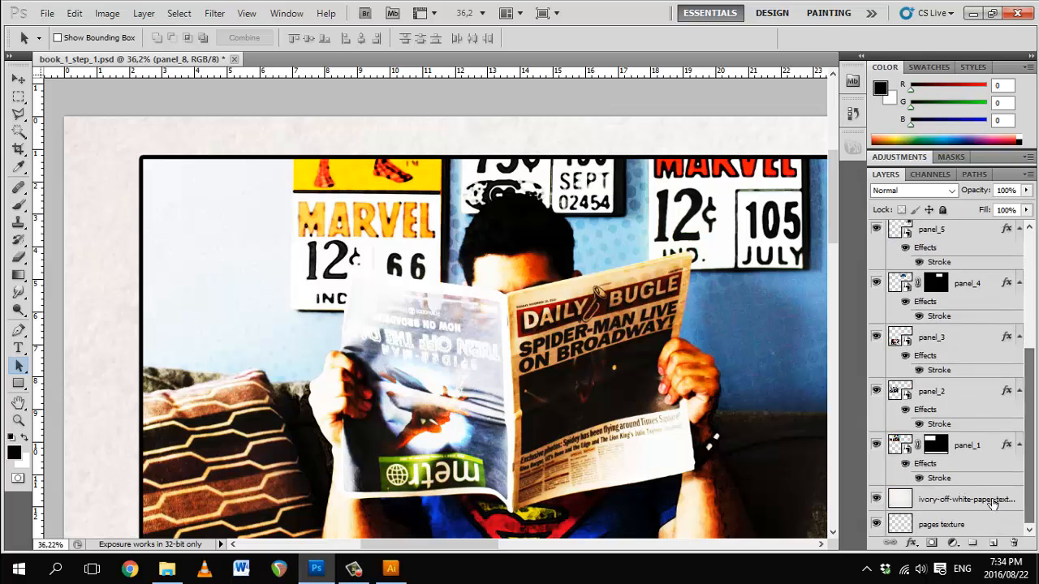
shift+click(984, 451)
scroll(946, 278, up, 5)
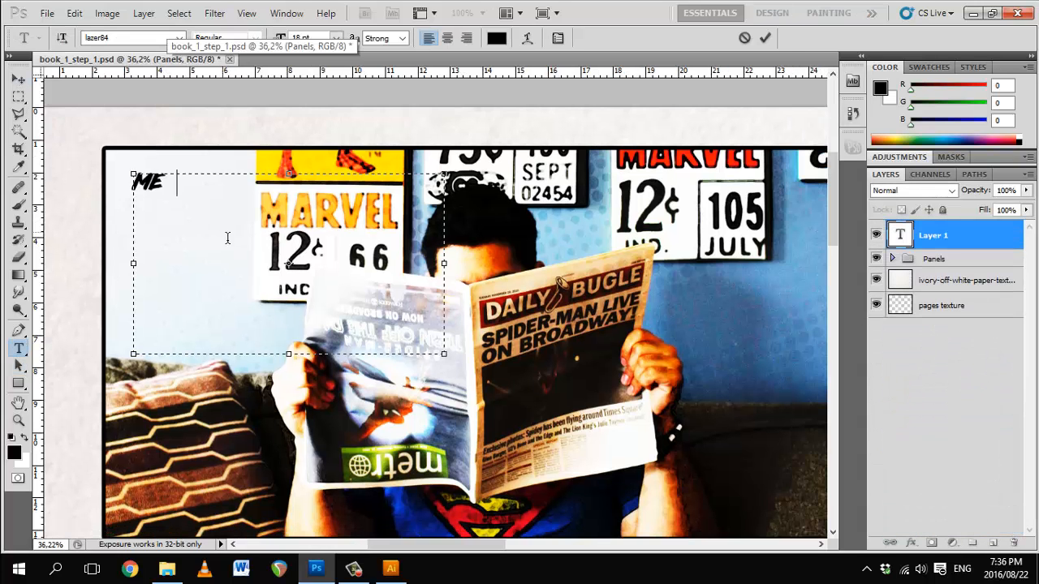
Step: Write the two-line caption "meanwhile, back at arcade heroes hq" in 18 pt lazer84 with Auto leading in panel_1's upper-left corner
text(anwhile back at)
click(18, 79)
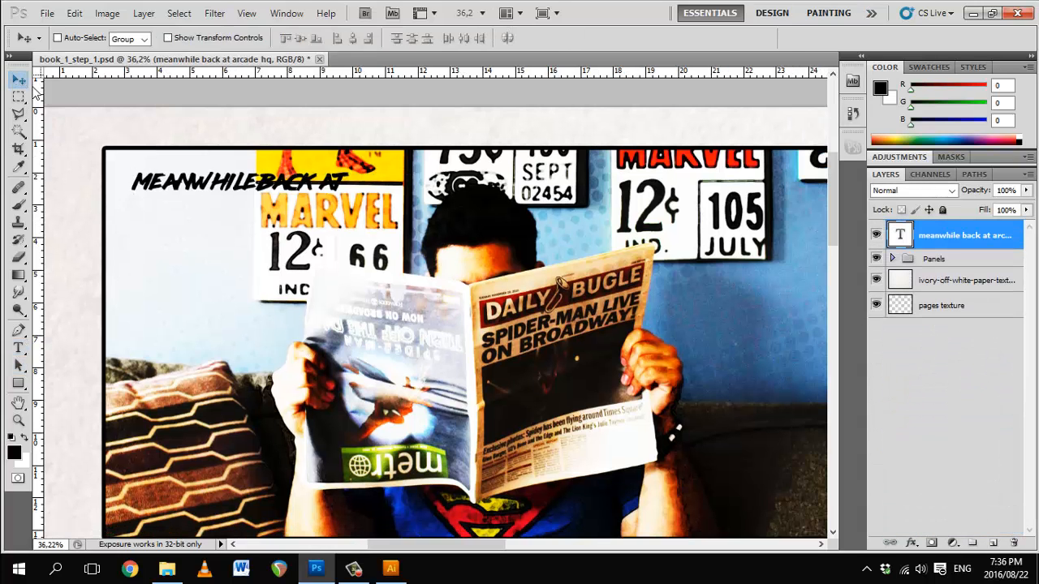
click(287, 13)
click(401, 55)
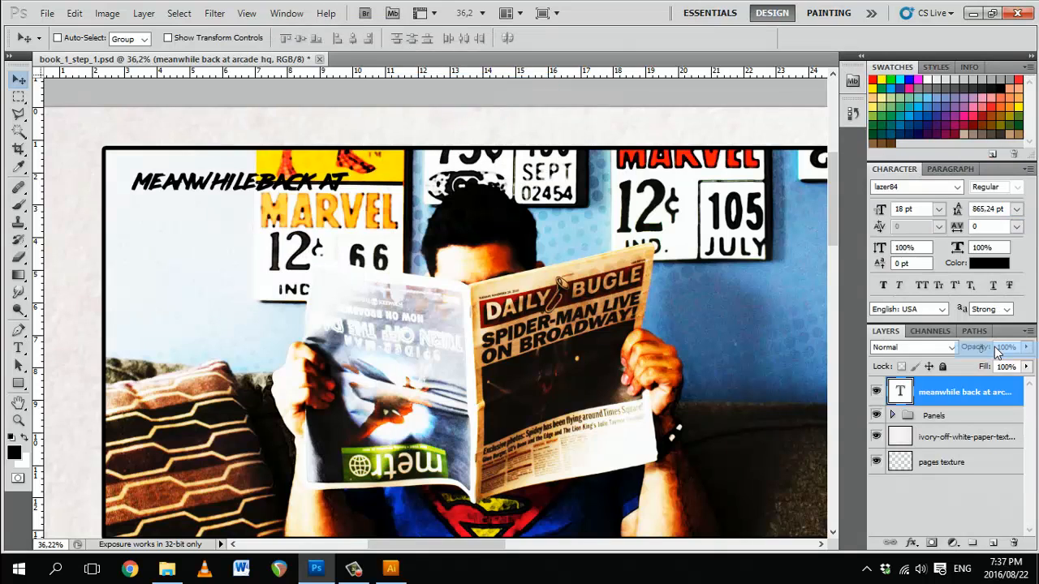
key(t)
click(225, 208)
text(HEROES)
key(ctrl+Return)
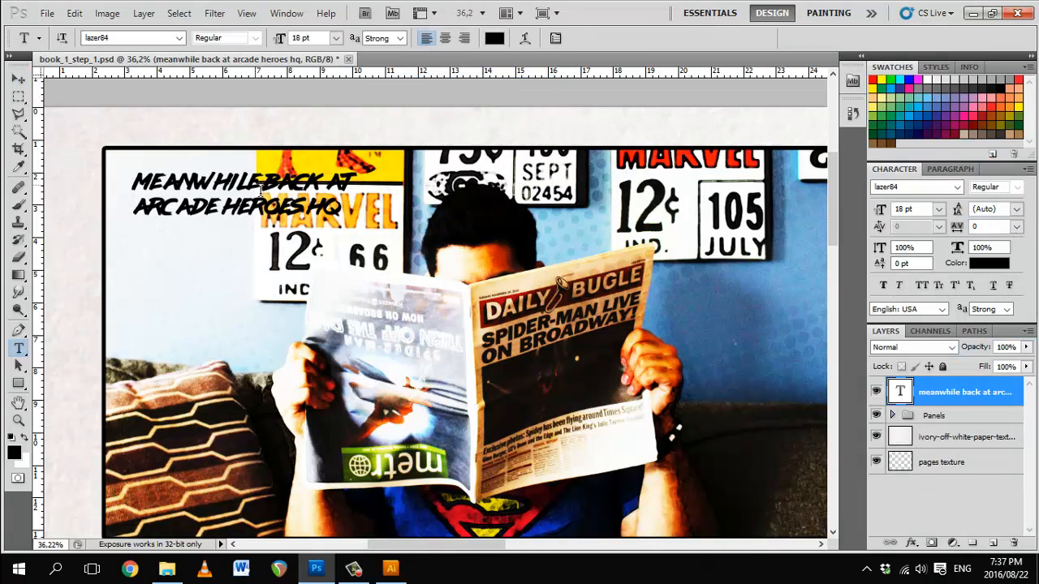
click(260, 188)
text(,)
click(18, 79)
Step: Create a layer named Text box 1 with a white-filled rectangle around the caption and place it beneath the text
key(ctrl+shift+n)
text(Text box 1)
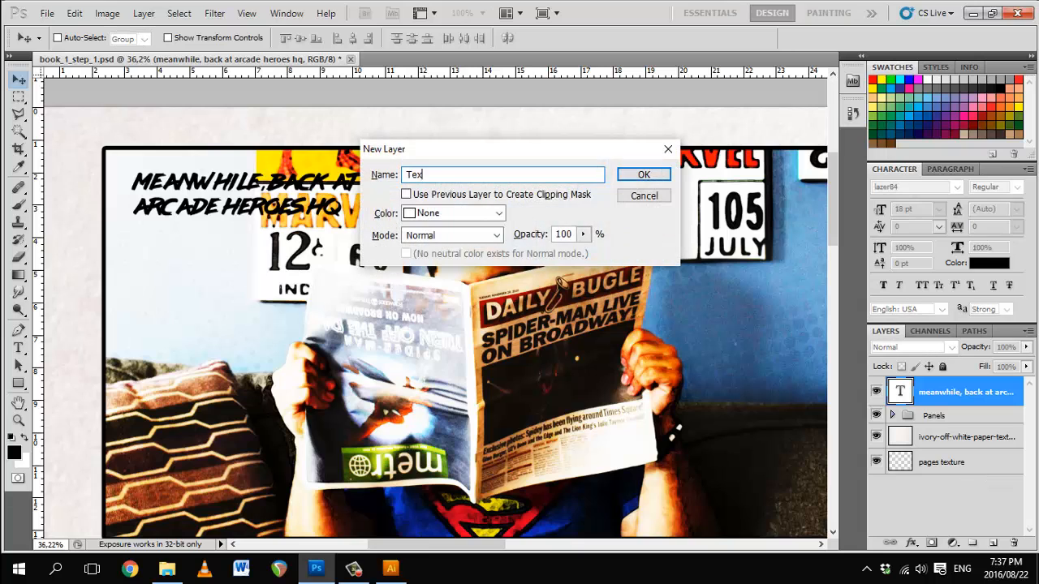
click(643, 176)
key(m)
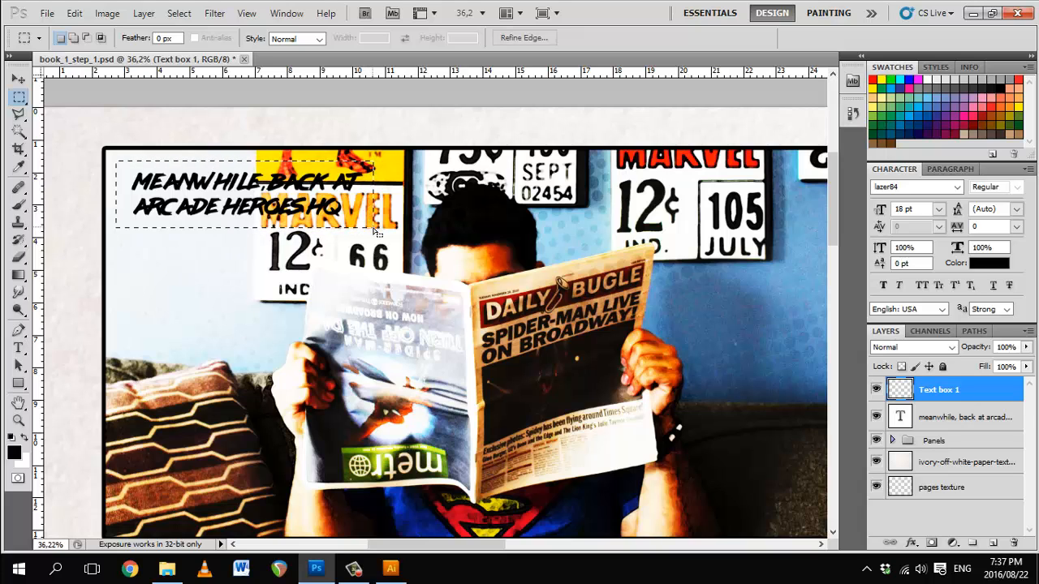
key(ctrl+BackSpace)
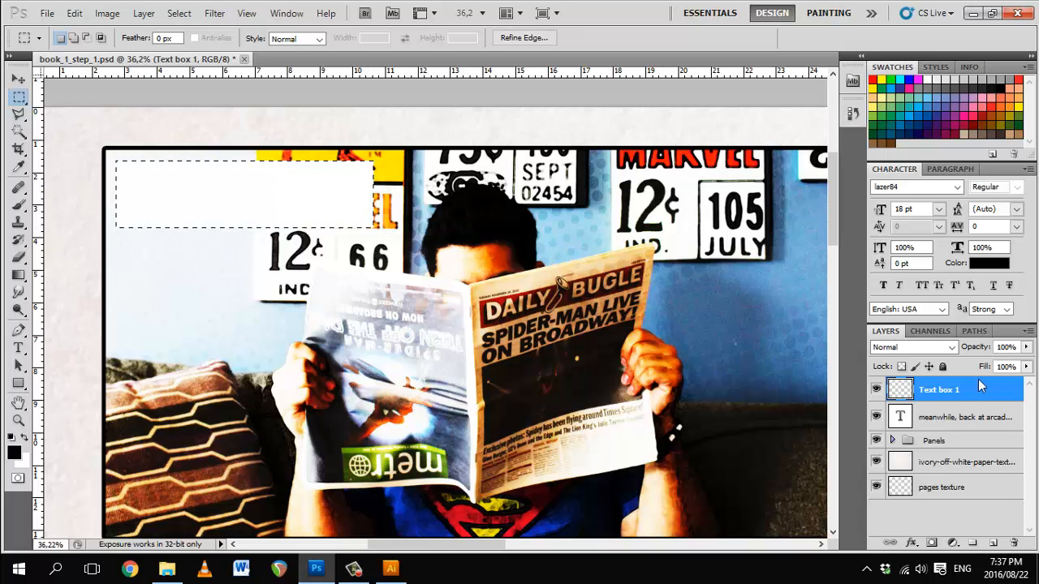
drag(938, 392, 943, 418)
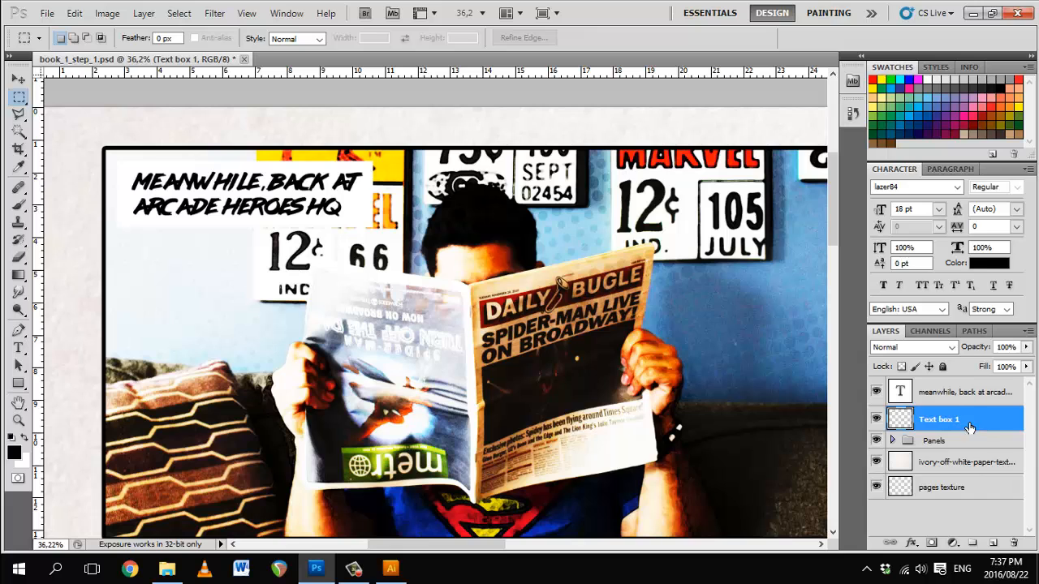
Step: Give Text box 1 a drop shadow with 162° angle, 9 px distance, 59% spread, 24 px size and raised opacity
double_click(969, 427)
click(568, 204)
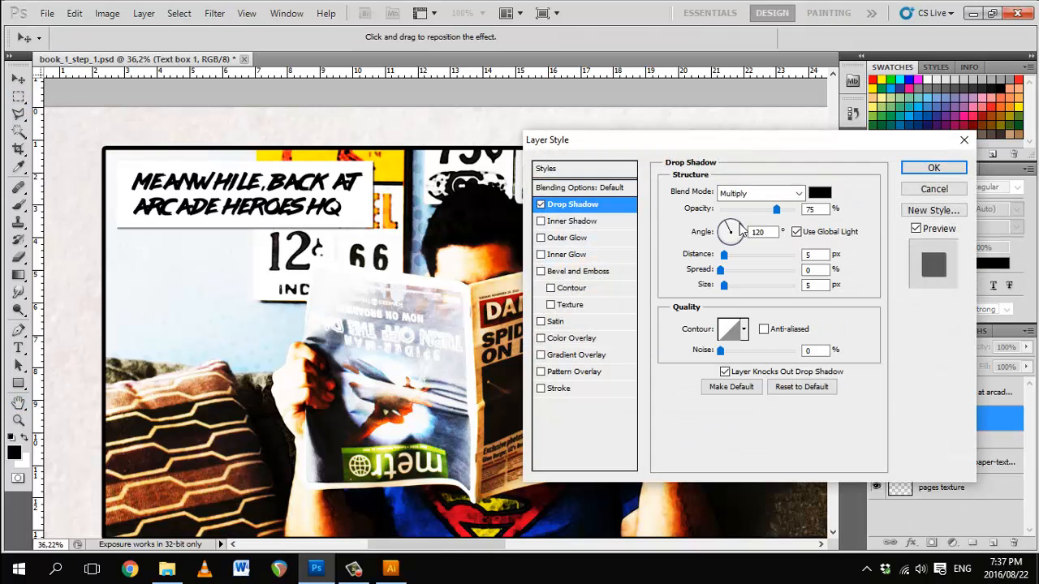
drag(728, 258, 731, 298)
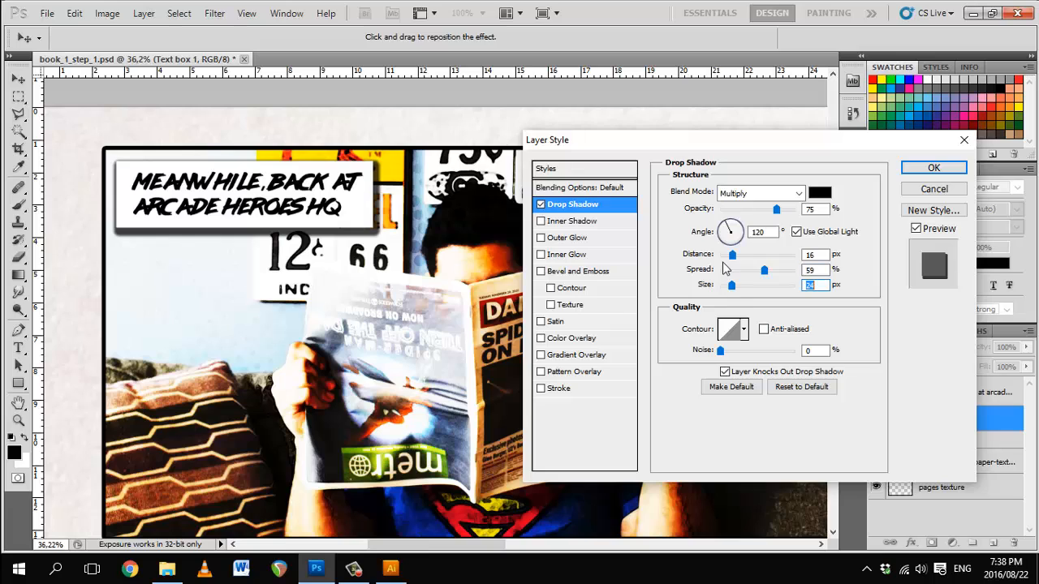
drag(732, 255, 723, 233)
click(720, 228)
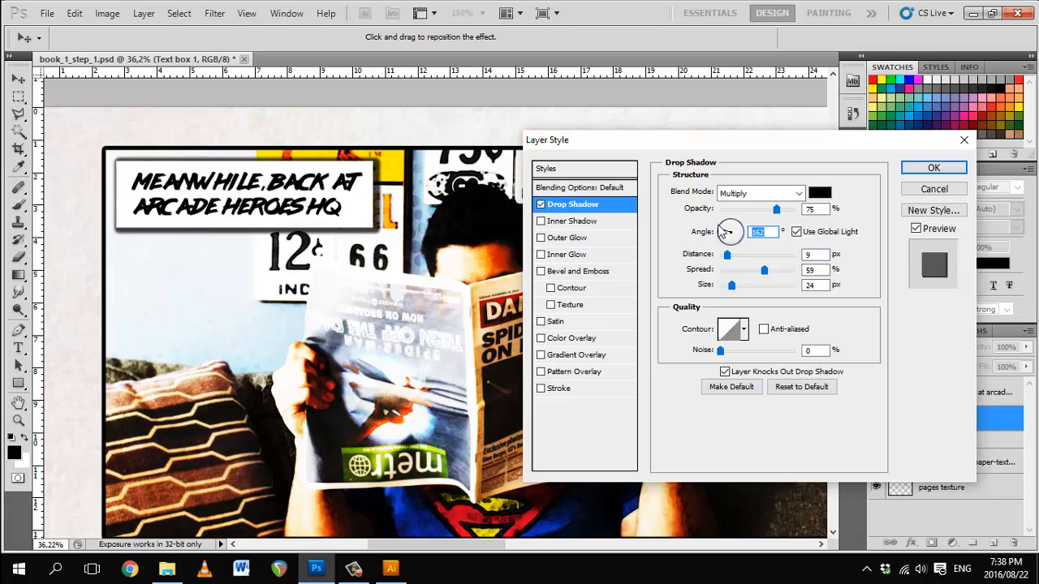
click(783, 210)
drag(784, 213, 786, 219)
click(933, 168)
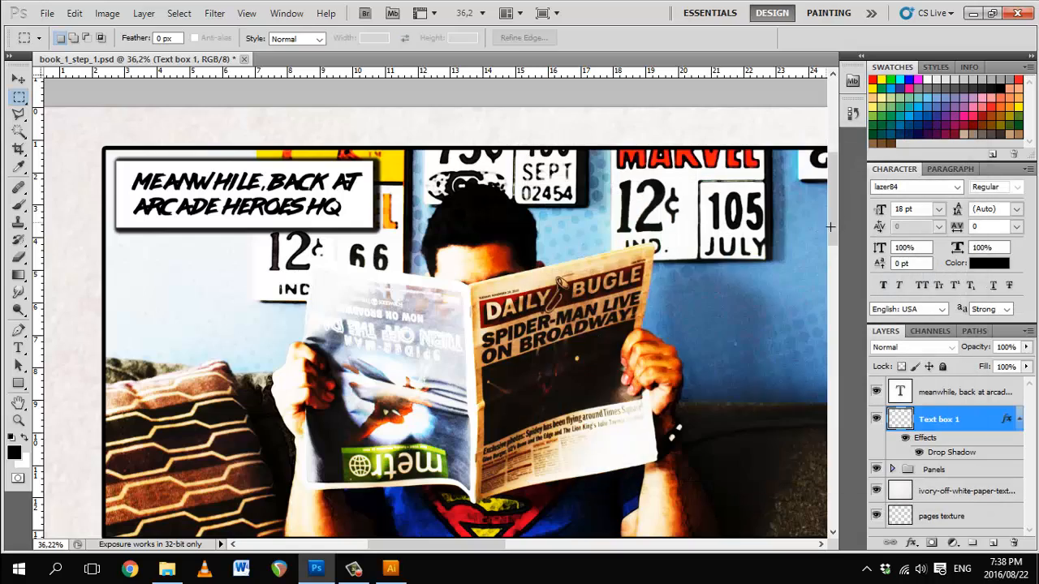
Step: Group Text box 1 and the caption in a group named Text 1, with the caption above the box
key(z)
key(ctrl+g)
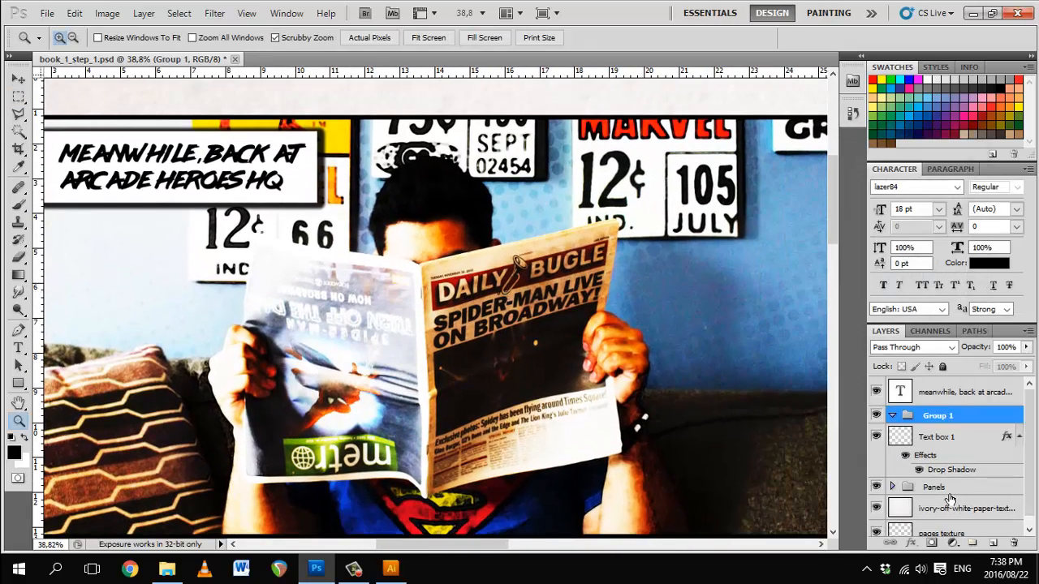
key(Return)
drag(939, 392, 931, 429)
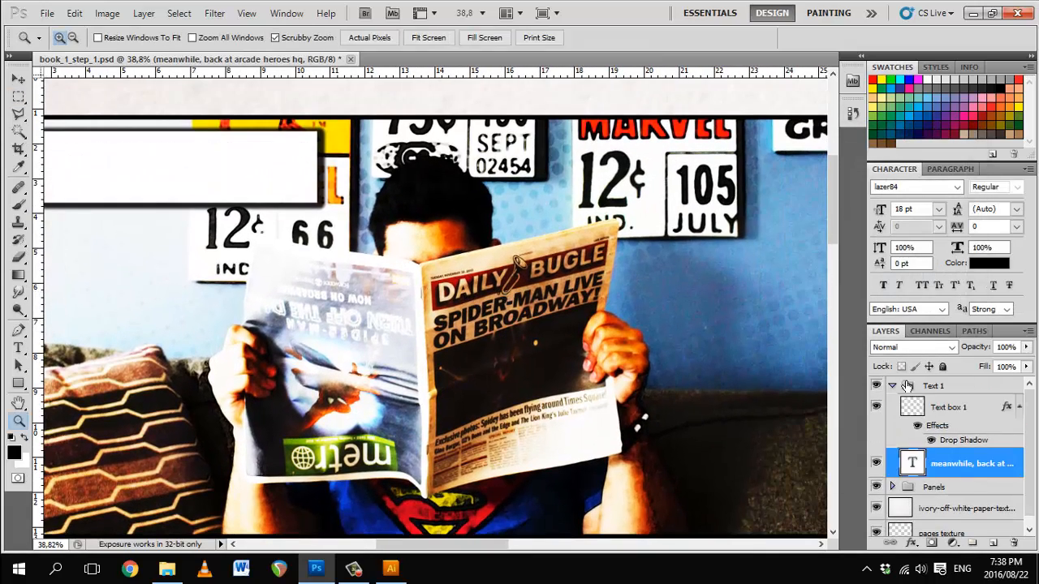
click(892, 387)
click(892, 386)
drag(954, 465, 933, 398)
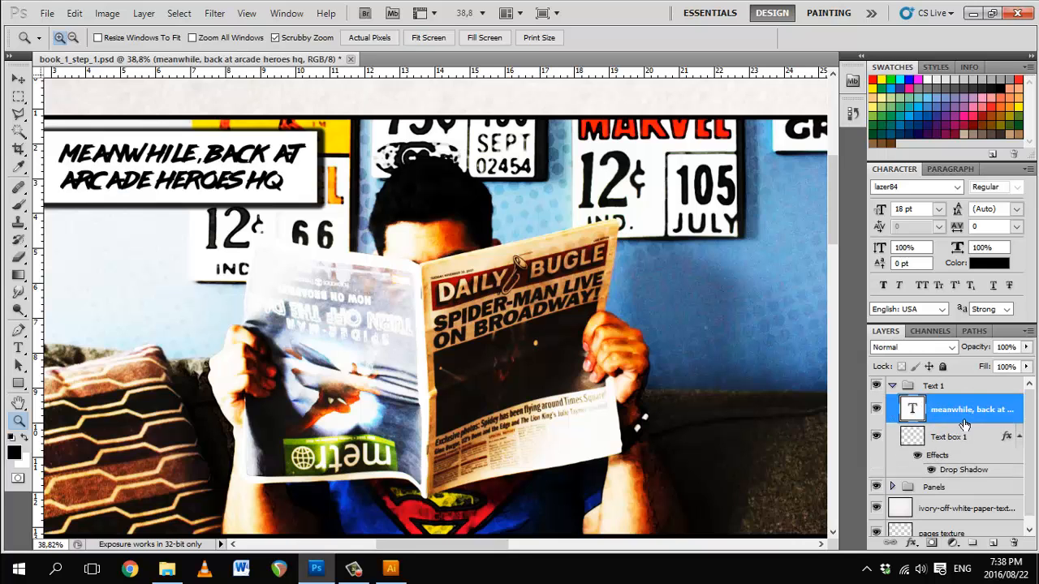
Step: Duplicate the Text 1 group and name the copy Text 2
click(892, 386)
right_click(943, 386)
click(917, 192)
drag(485, 192, 444, 198)
text(2)
click(651, 170)
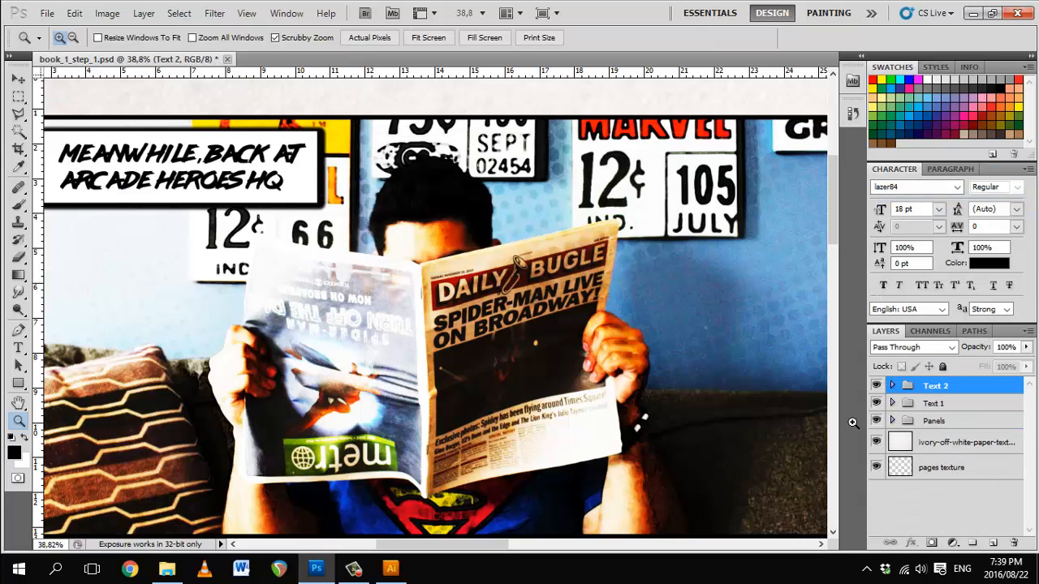
Step: Move the Text 2 group from the first panel onto the upper-right area of the second panel
drag(488, 390, 424, 189)
key(v)
scroll(764, 371, up, 2)
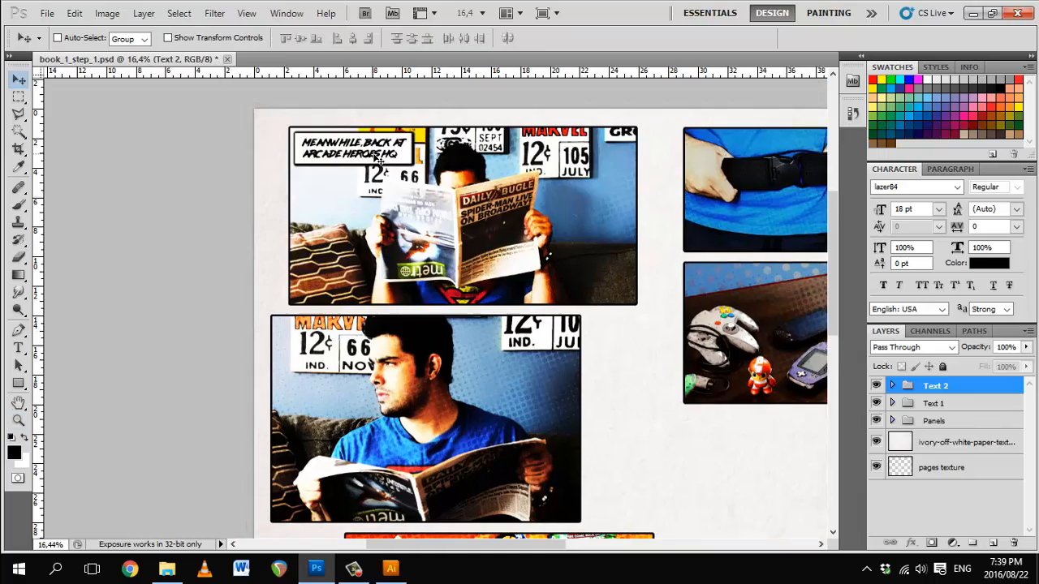
drag(357, 149, 547, 337)
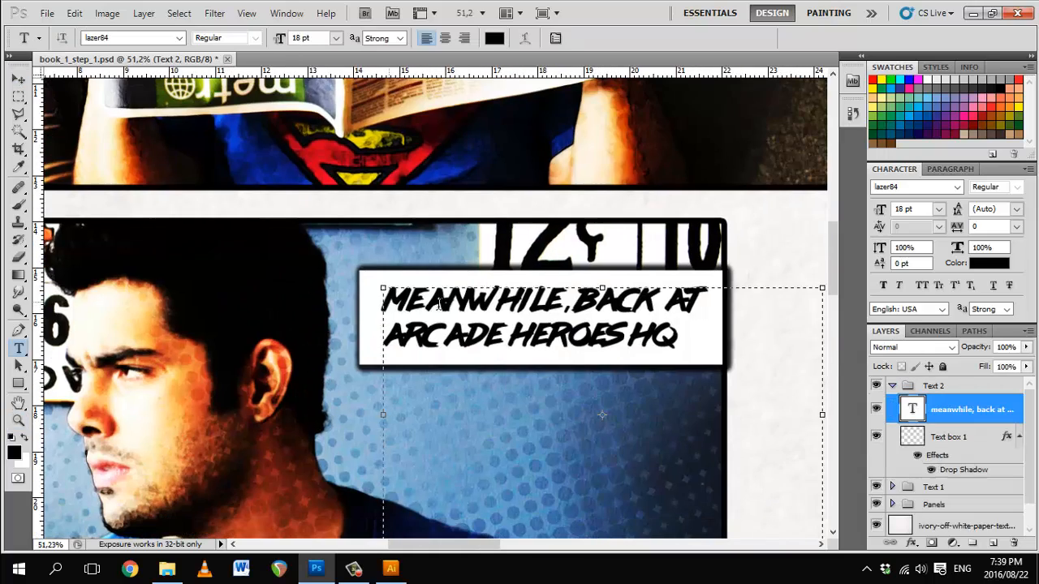
Step: Replace the Text 2 caption with "quick! the city needs me!", broken over several lines
text(quick! the city)
key(Return)
text(needs me)
key(Left)
key(Left)
key(Return)
key(Down)
key(End)
text(!)
click(19, 78)
Step: Resize the white text box in the Text 2 group to fit around the new caption
click(967, 439)
key(ctrl+t)
drag(723, 366, 625, 398)
drag(361, 274, 417, 275)
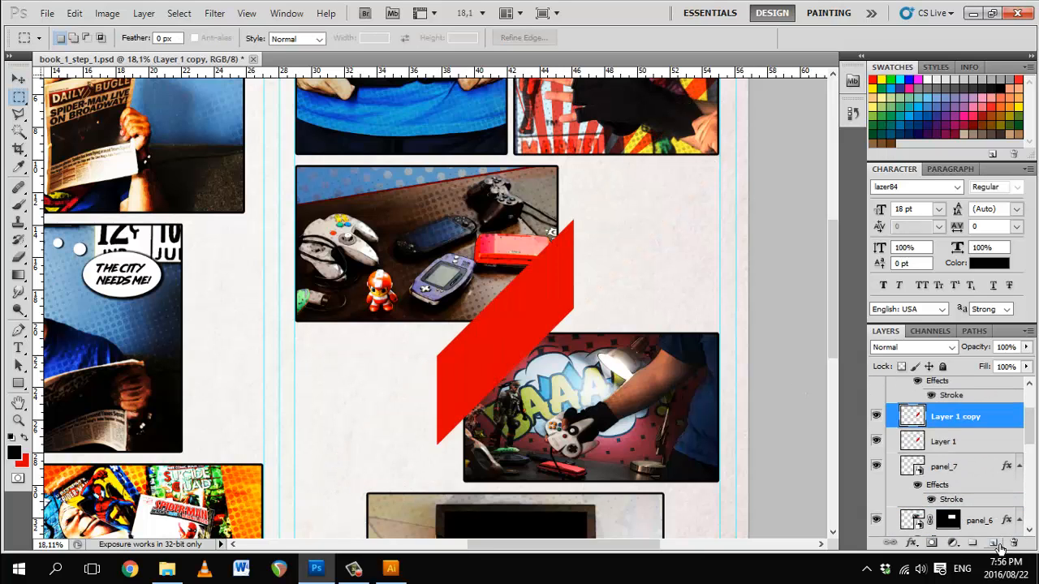
Step: Mask the diagonal band shaped like Layer 1 out of panel_6's lower-right corner
drag(1028, 434, 1028, 447)
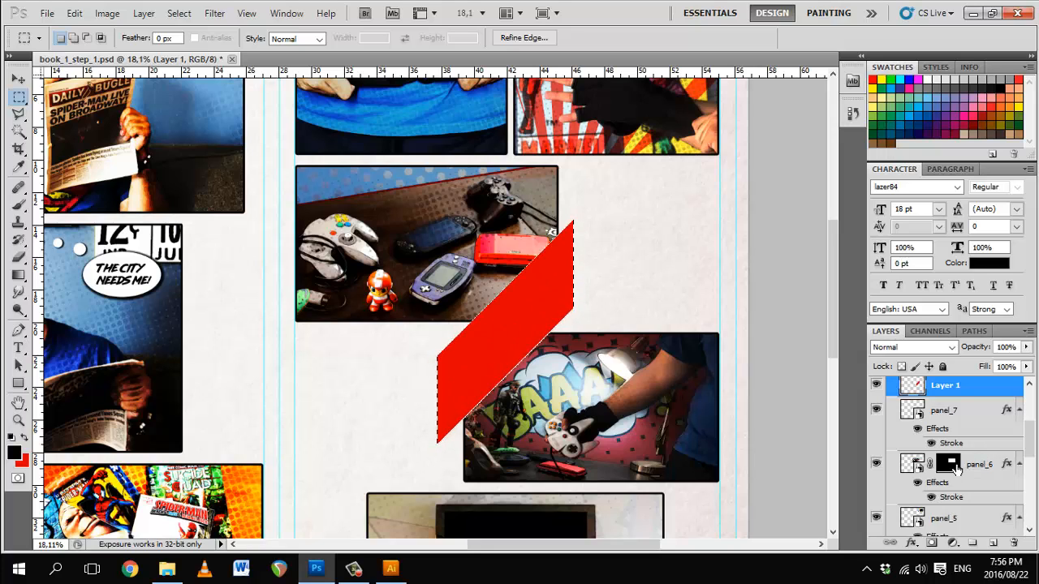
click(951, 464)
key(x)
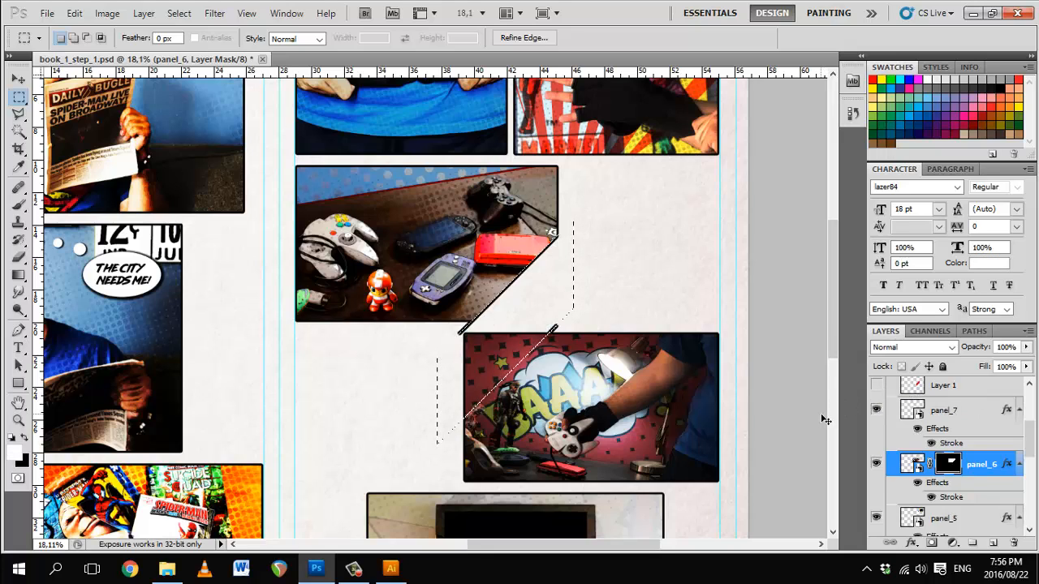
key(ctrl+d)
Step: Try to delete the stray stroke fragments beside panel_6's diagonal cut from the panel_6 image
double_click(942, 497)
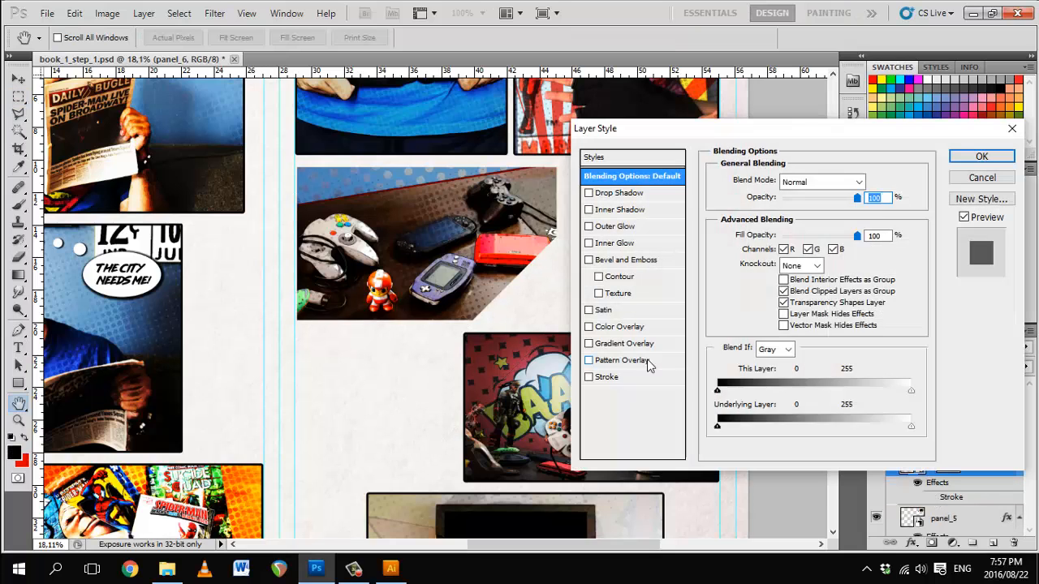
click(982, 178)
drag(518, 296, 587, 370)
key(Delete)
key(Return)
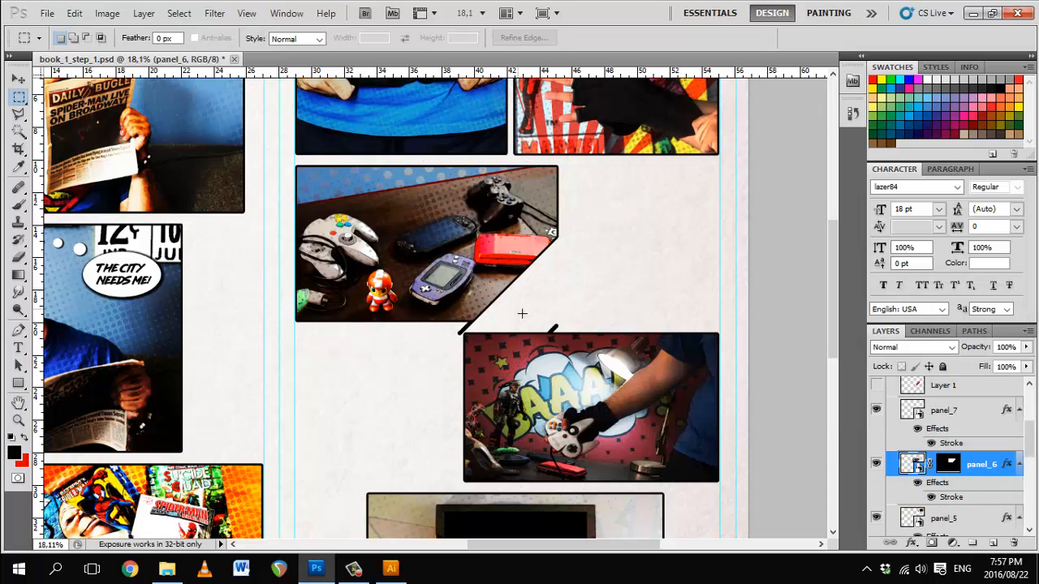
drag(508, 307, 639, 411)
key(Delete)
key(Return)
Step: Clear a stray stroke fragment near the diagonal cut on panel_6's layer mask
click(949, 464)
key(ctrl+d)
key(Delete)
key(ctrl+z)
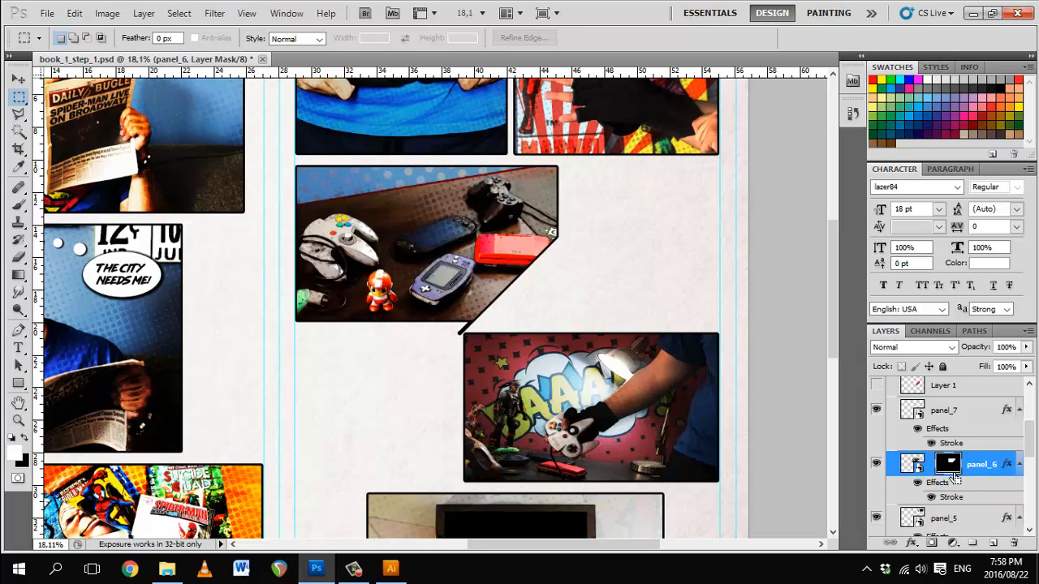
Step: Reset panel_6's layer mask to fully white, and mask out the diagonal band together with the leftover corner beneath it
scroll(958, 477, up, 1)
key(ctrl+a)
key(Delete)
key(x)
key(Delete)
key(ctrl+d)
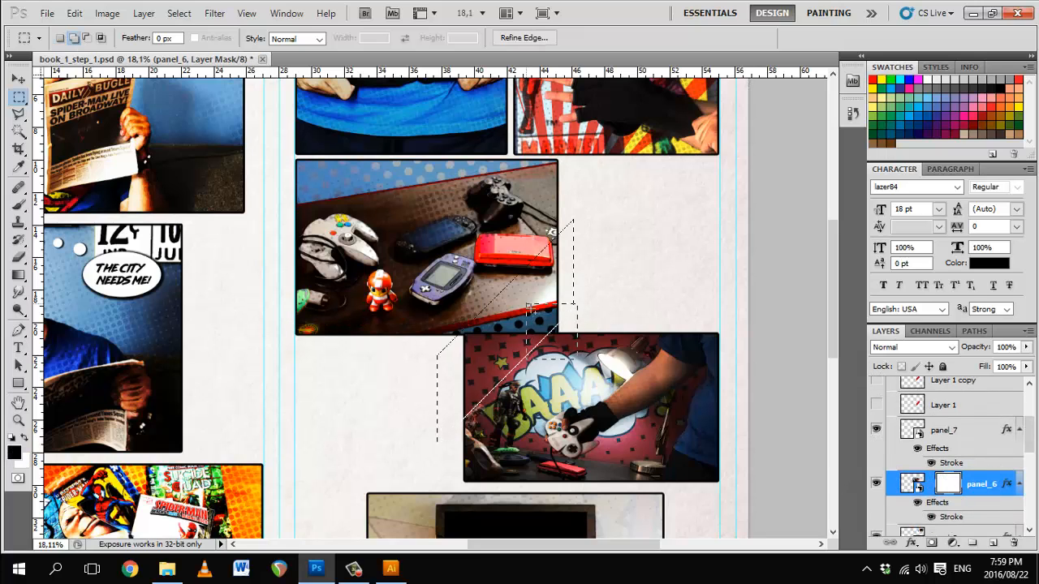
key(Delete)
key(ctrl+d)
Step: Mask out a thin strip along panel_6's top edge, working in the space below, and return the panel to its place
key(v)
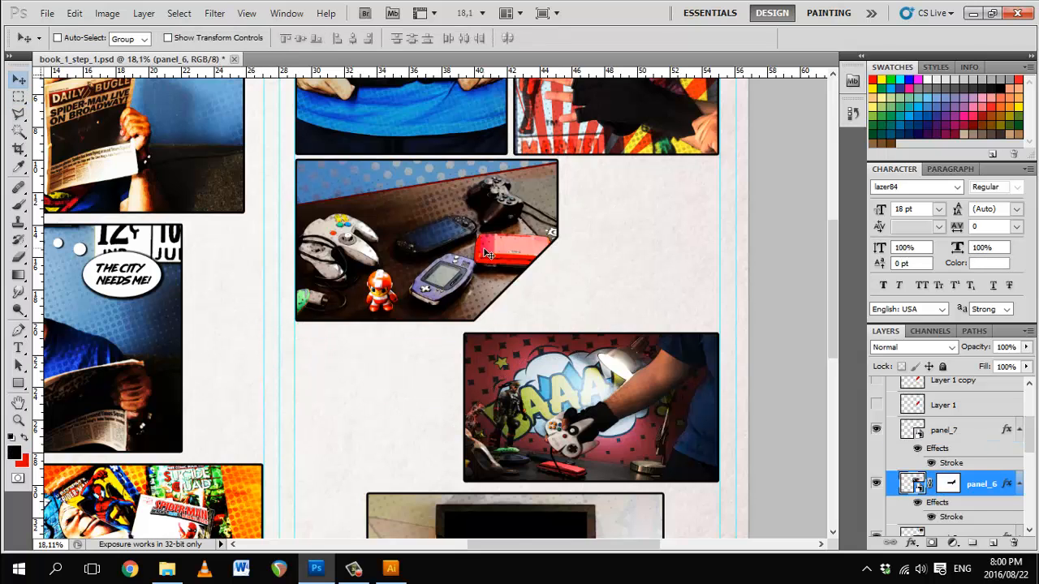
drag(487, 254, 487, 414)
click(948, 484)
key(m)
drag(279, 290, 608, 332)
key(Delete)
key(ctrl+d)
key(v)
drag(486, 414, 487, 252)
Step: Nest panel_7 against panel_6's diagonal edge and shift both panels lower on the right-hand page
click(954, 430)
drag(643, 410, 661, 319)
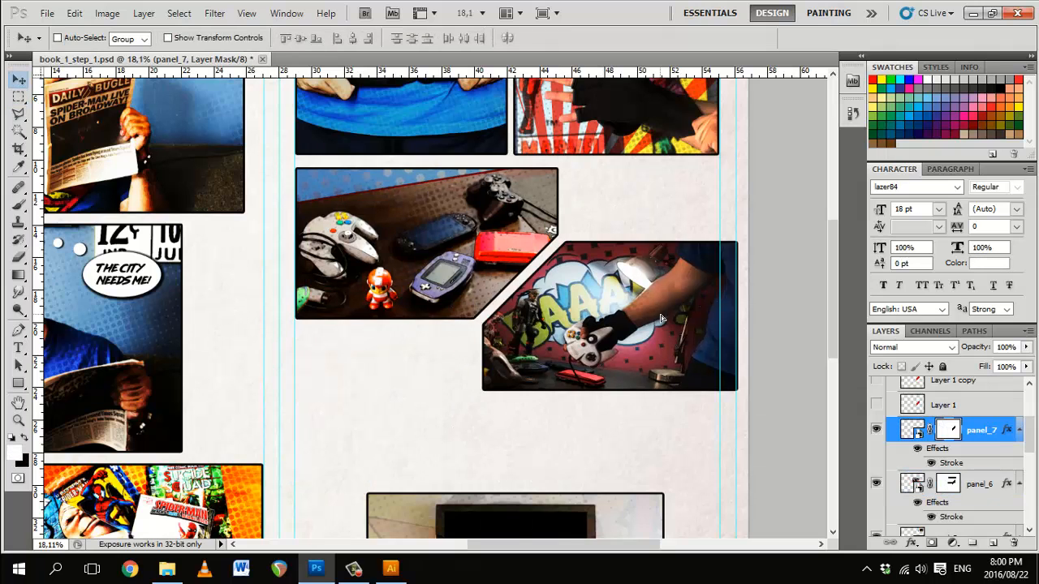
shift+click(979, 484)
scroll(661, 319, down, 3)
Step: Scale panel_8 up slightly, and select panel_6 and panel_7 together
click(943, 395)
key(ctrl+t)
drag(707, 394, 730, 378)
key(Return)
click(981, 495)
shift+click(987, 436)
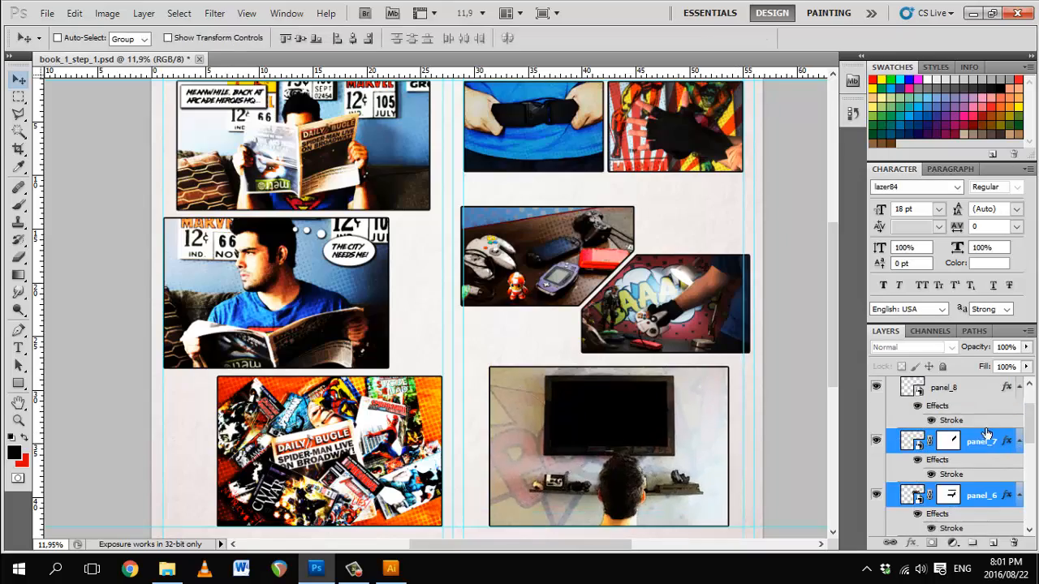
Step: Move panel_5 lower beside panel_4 and scale it up slightly past the outer margin guide
key(z)
click(633, 297)
alt+click(632, 297)
drag(1028, 424, 1029, 458)
key(v)
click(980, 465)
click(946, 412)
drag(563, 157, 708, 173)
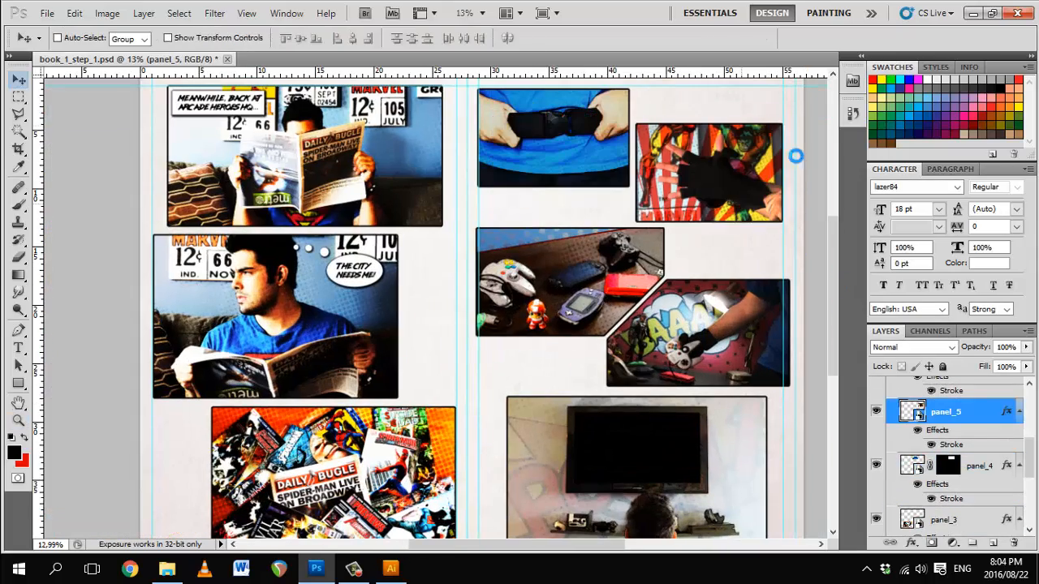
key(ctrl+t)
drag(782, 124, 798, 116)
key(Return)
Step: Lower panel_4 to line up with panel_5, and shift the second panel on the left-hand page to the right
click(979, 465)
drag(554, 138, 552, 163)
shift+click(948, 411)
click(946, 412)
drag(378, 314, 421, 310)
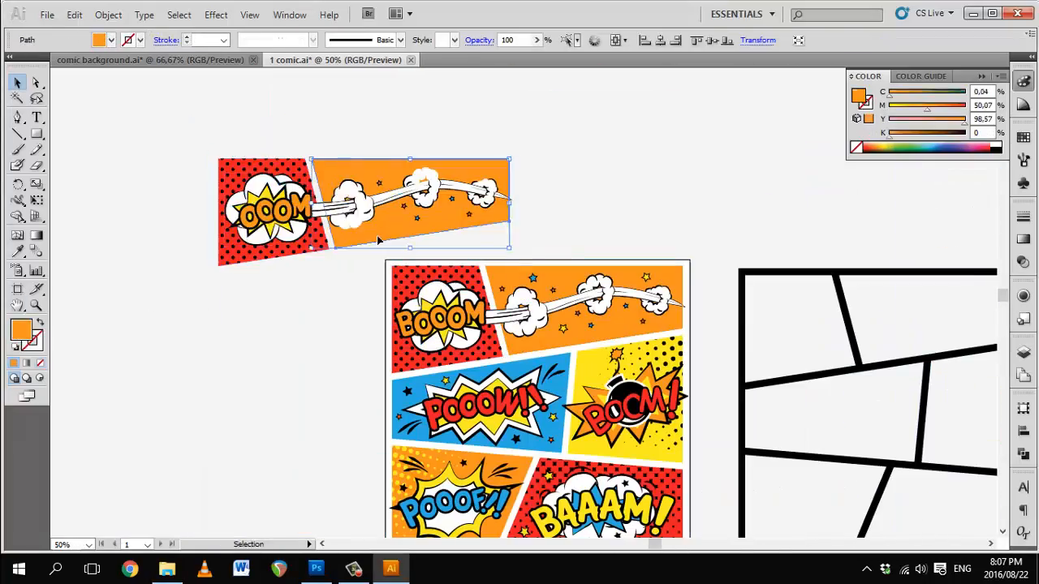
Step: In Illustrator, move a copy of the comic artwork aside and delete the pieces surrounding the BOOOM burst and smoke trail
drag(459, 268, 317, 264)
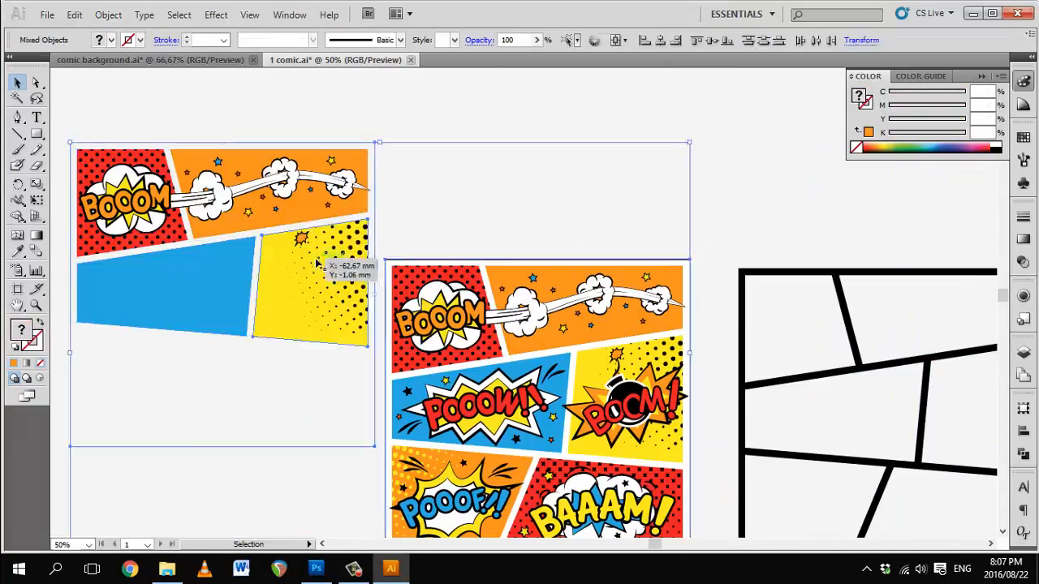
click(480, 301)
click(570, 215)
key(Delete)
click(321, 306)
key(Delete)
click(455, 288)
key(Delete)
Step: Try the burst and smoke trail on the Photoshop spread, positioned and scaled over panel_6 and panel_7
drag(280, 182, 922, 391)
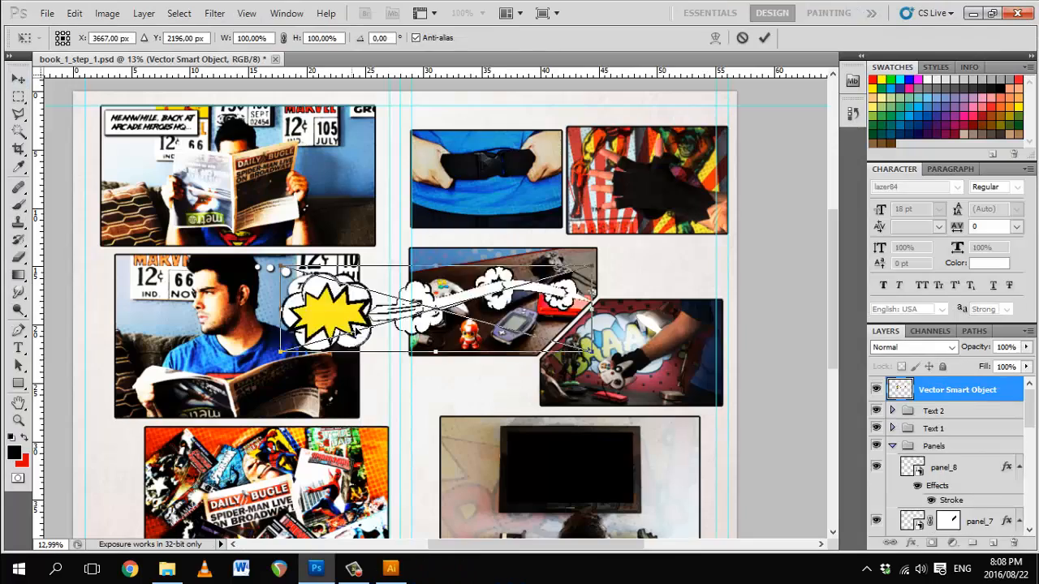
drag(359, 314, 603, 336)
drag(605, 391, 572, 383)
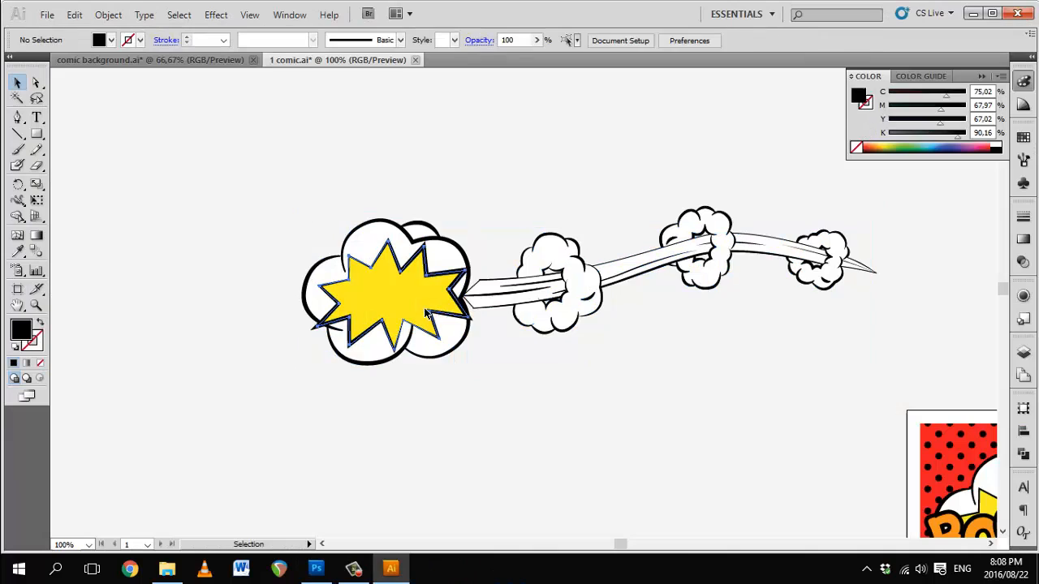
Step: Back in Illustrator, delete the yellow starburst, its outline and the large cloud, keeping only the smoke trail
click(430, 317)
key(Delete)
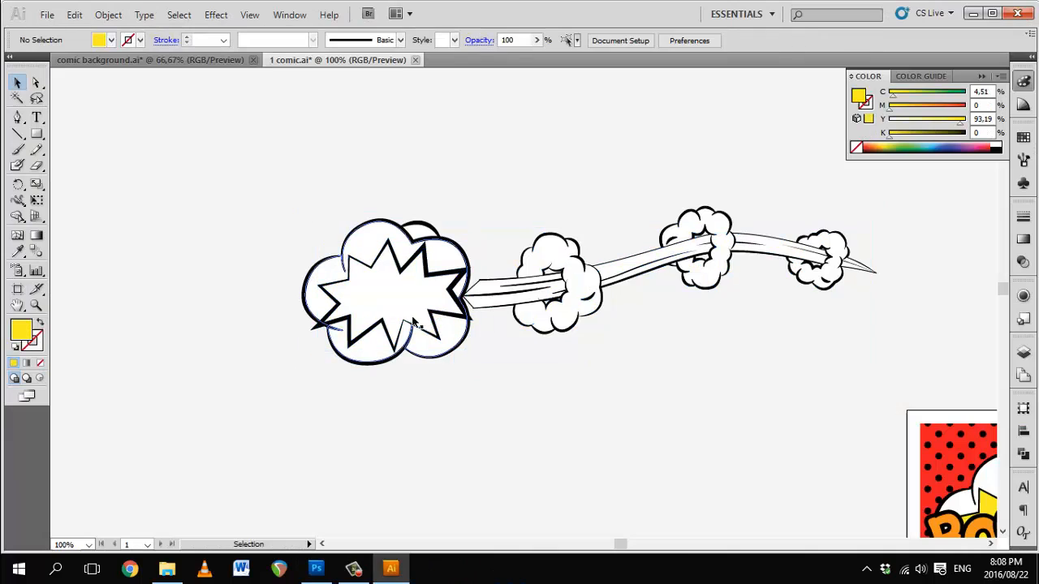
click(414, 322)
key(Delete)
click(463, 341)
key(Delete)
Step: Select the anchor points of the trail's left puff and tail and shift them left and down to lengthen the trail
key(a)
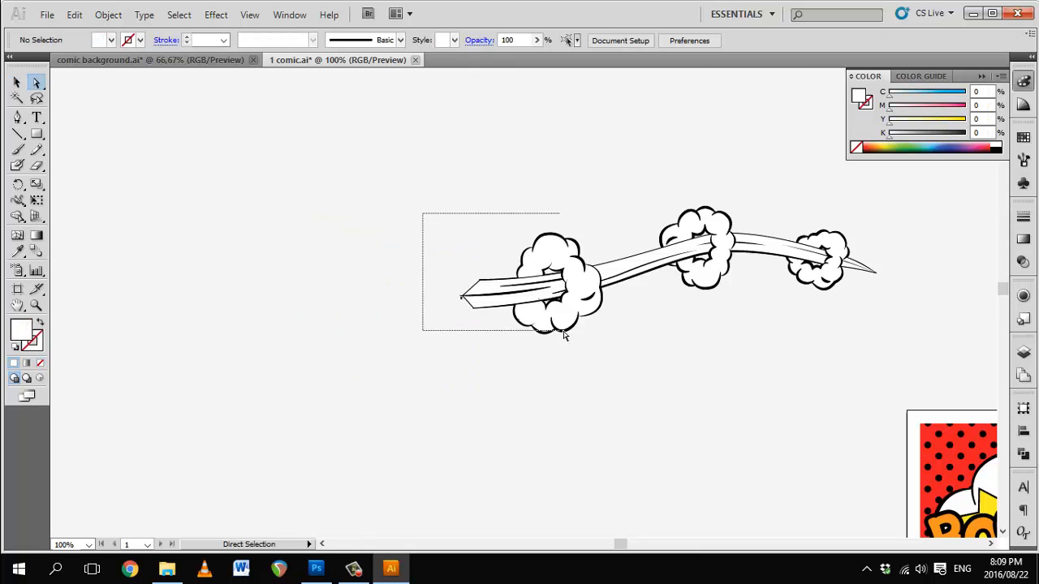
drag(626, 375, 629, 375)
key(shift+Left)
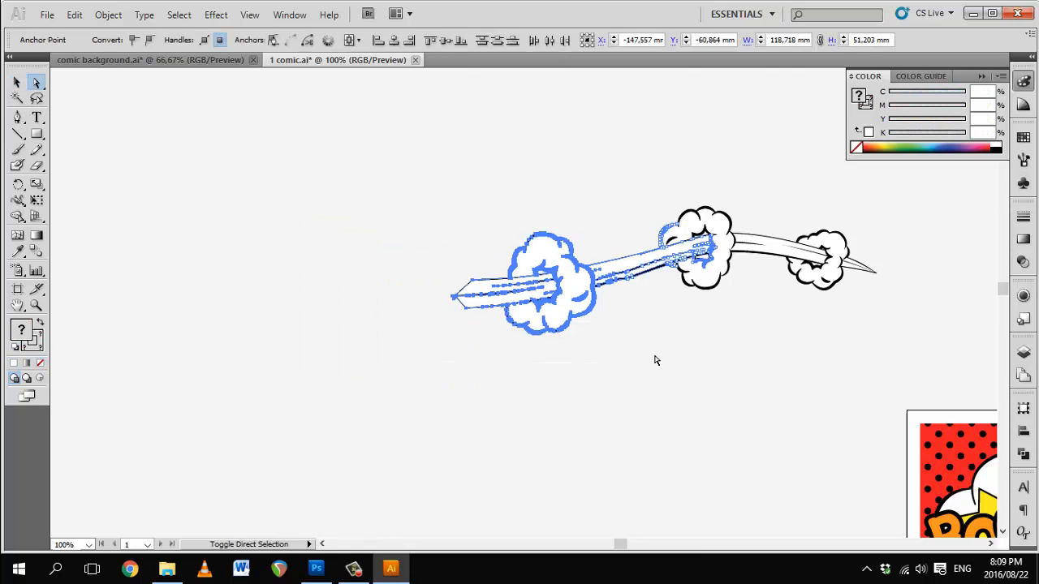
key(shift+Left)
key(shift+Down)
key(shift+Left)
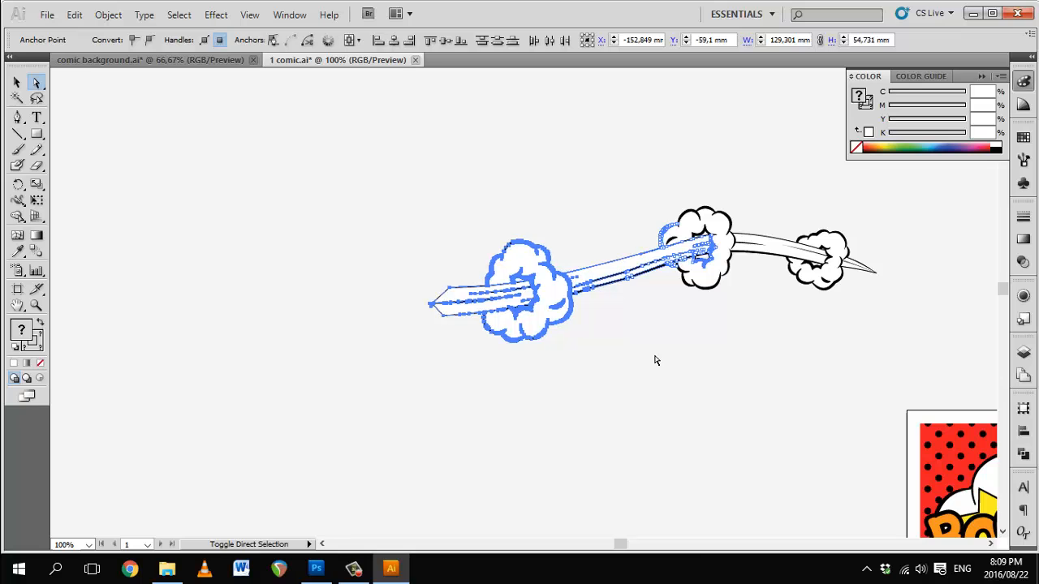
key(shift+Down)
key(shift+Left)
key(shift+Left)
key(shift+Left)
key(shift+Left)
key(shift+Left)
key(shift+Down)
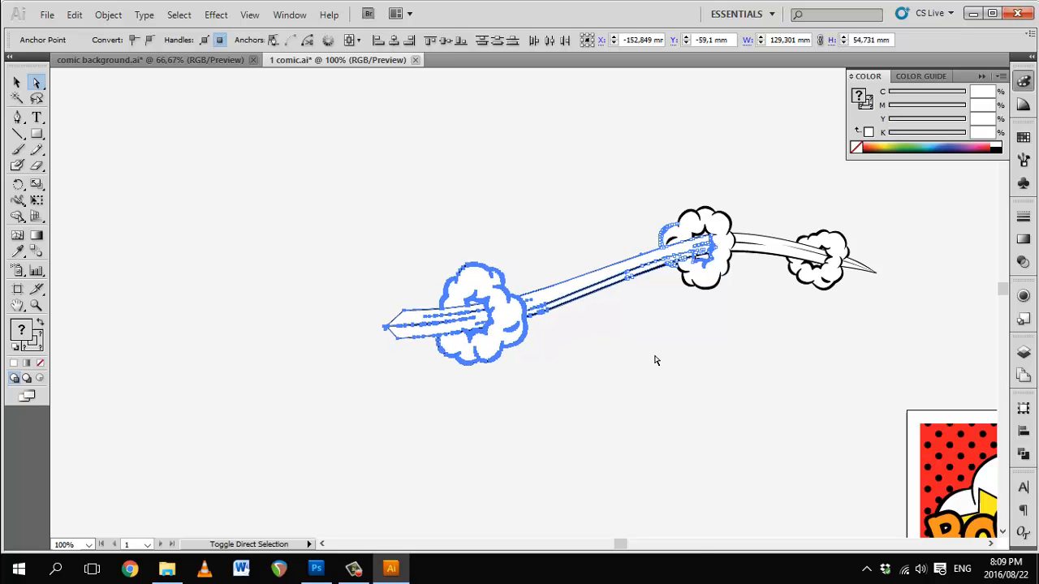
key(shift+Left)
key(shift+Left)
key(shift+Left)
key(shift+Left)
key(shift+Left)
key(shift+Down)
key(shift+Left)
key(shift+Down)
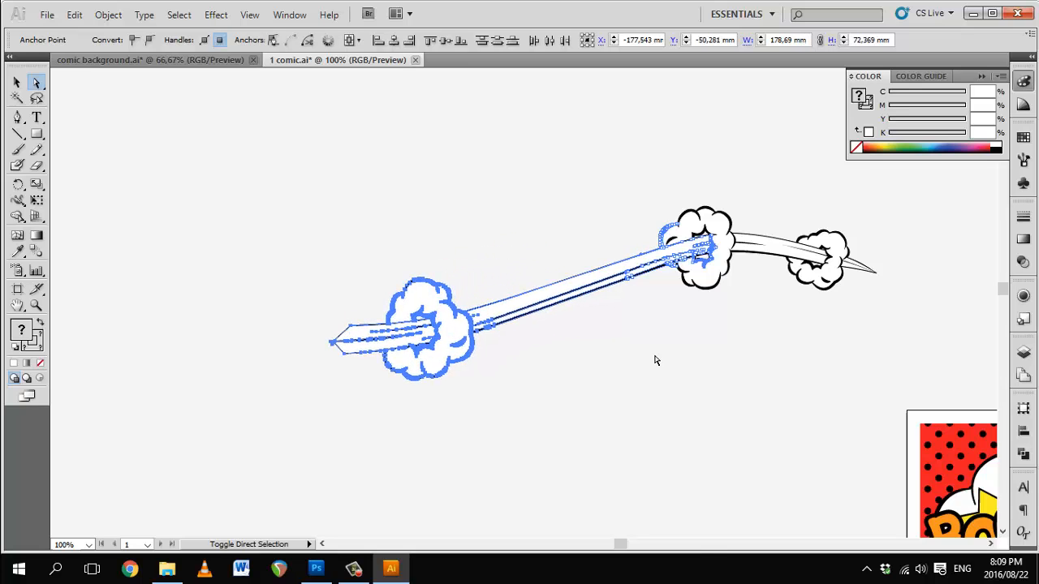
Step: Copy the whole smoke trail and paste it into book_1_step_1.psd in Photoshop as a smart object
key(v)
click(429, 476)
key(ctrl+a)
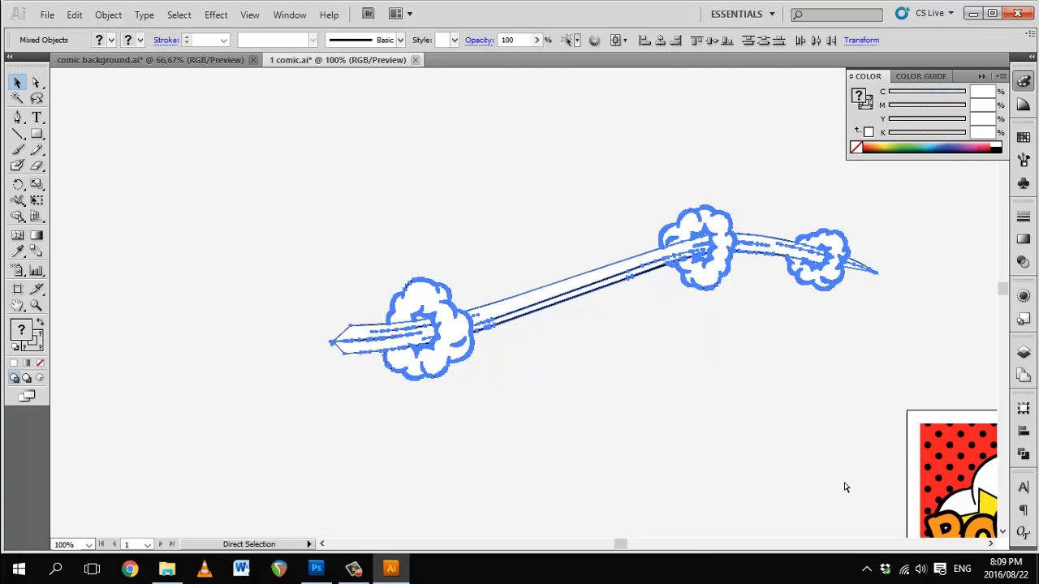
click(315, 568)
key(ctrl+v)
click(567, 183)
key(Return)
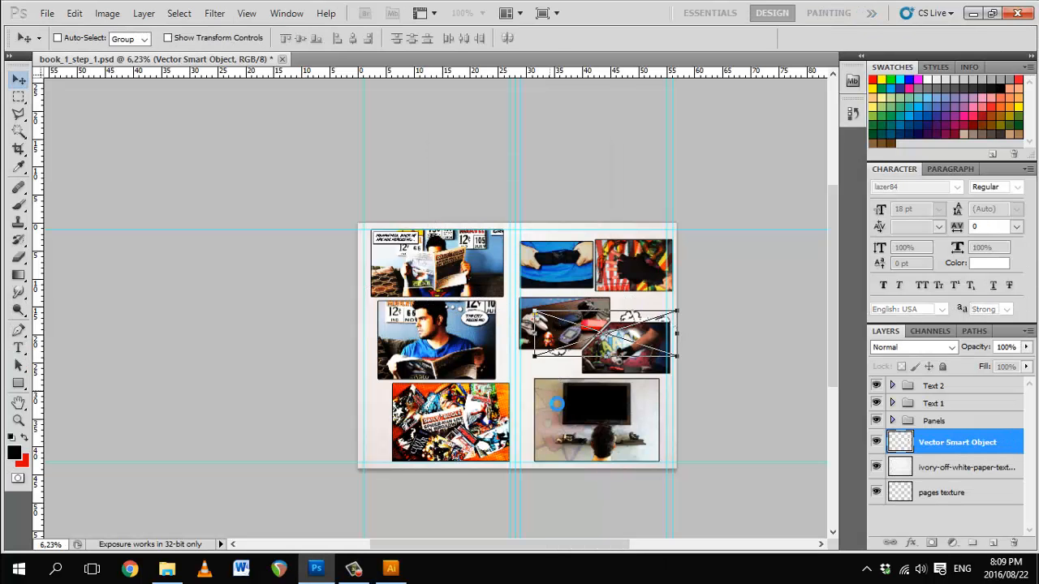
Step: Place the smoke trail above the Panels group and position it across panel_7, with its tail at the right-hand page's inner margin
key(z)
click(590, 379)
key(v)
key(ctrl+])
drag(573, 378, 535, 406)
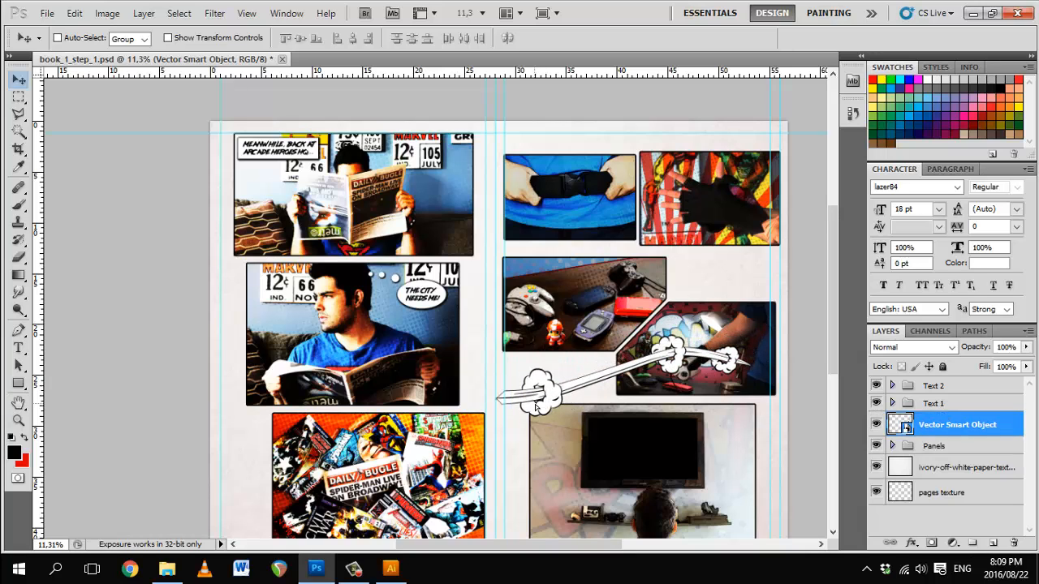
Step: Bend the smoke trail with Puppet Warp so it curves up between panel_6 and panel_7
click(75, 14)
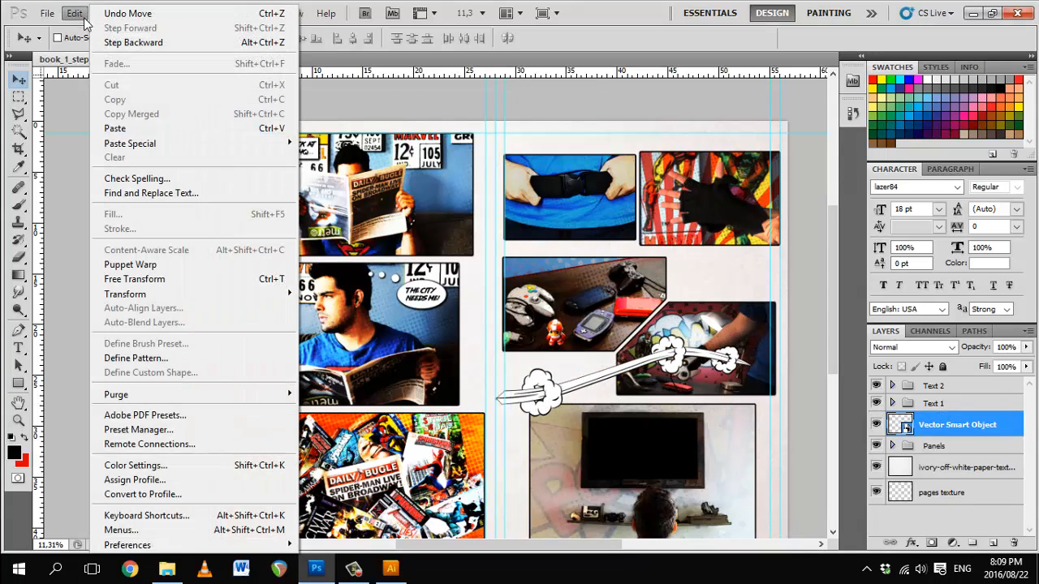
click(150, 266)
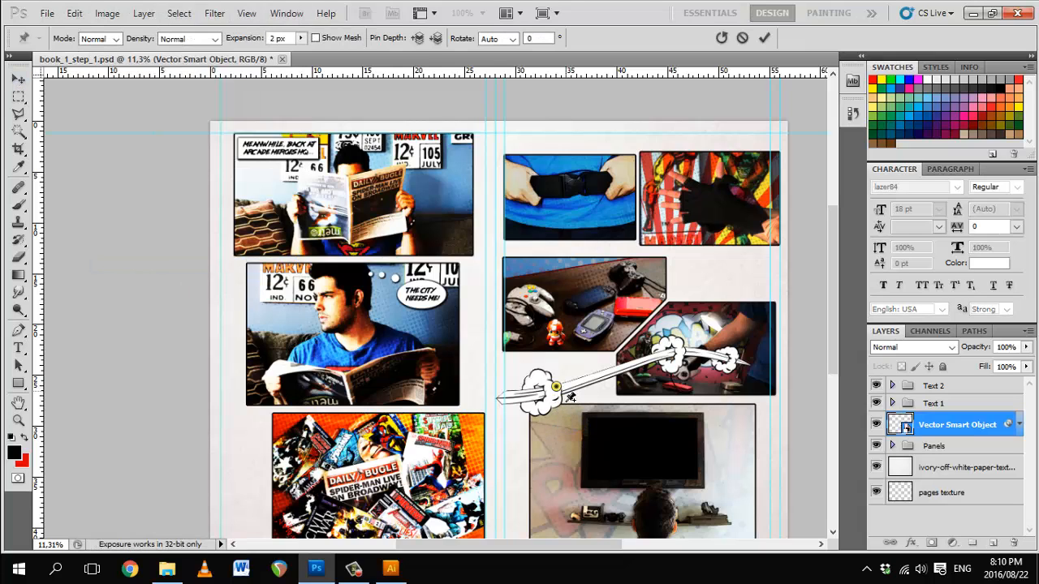
drag(563, 393, 568, 395)
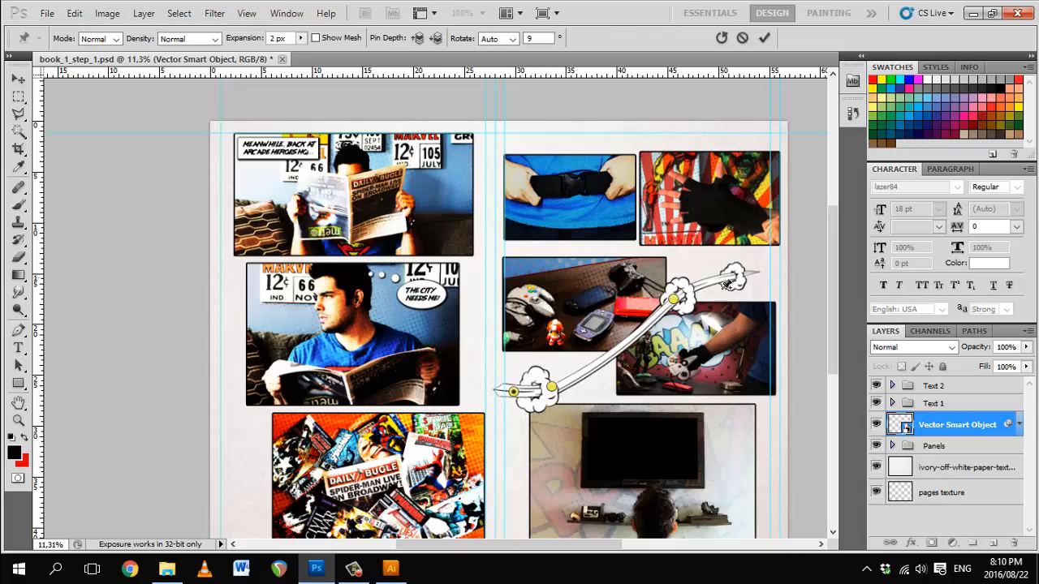
drag(752, 274, 724, 277)
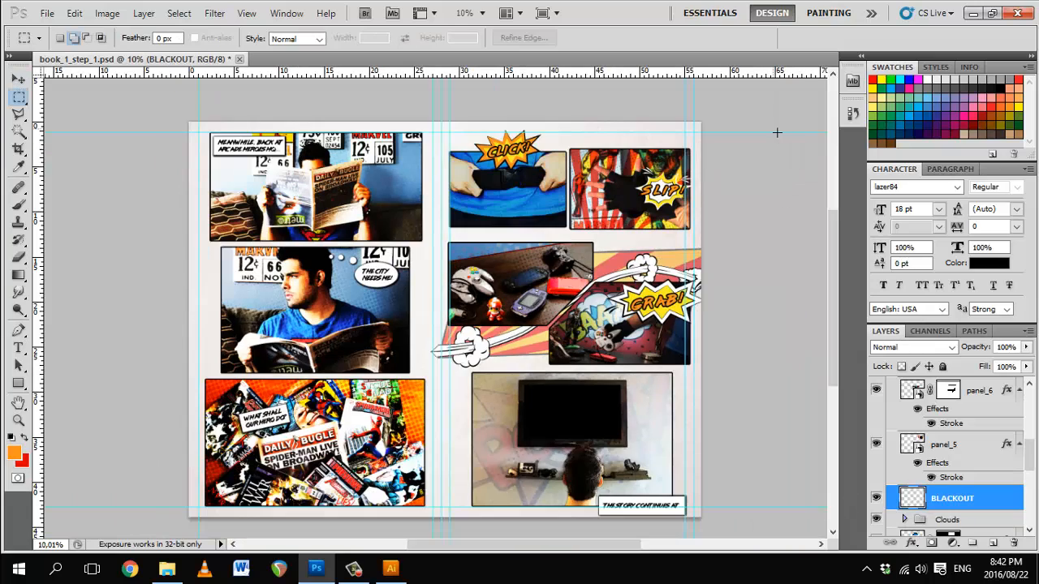
Step: Select the full-height strip at the spread's outer right edge and fill it with black on the BLACKOUT layer
scroll(720, 517, down, 5)
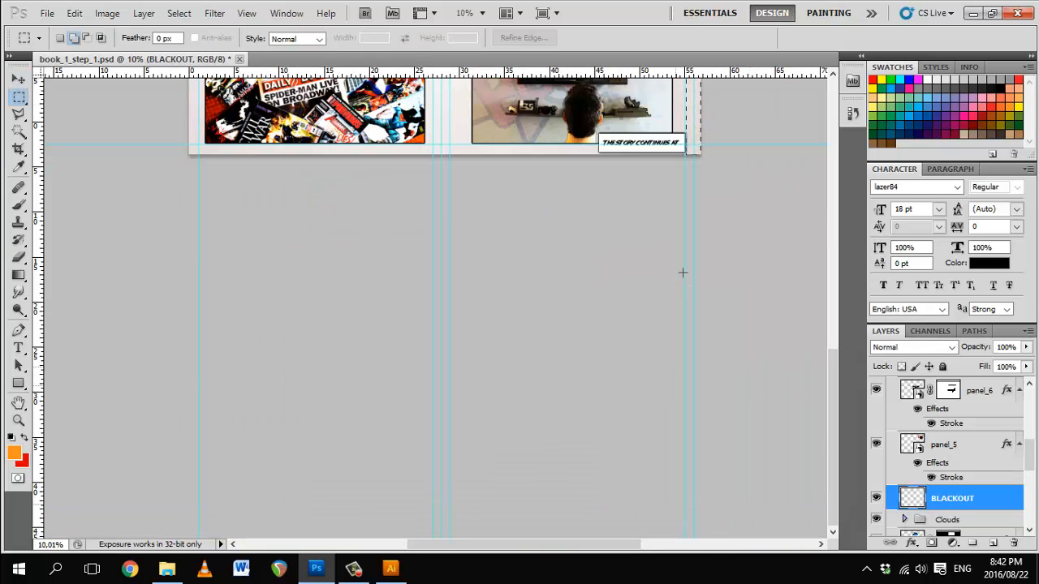
scroll(820, 292, up, 5)
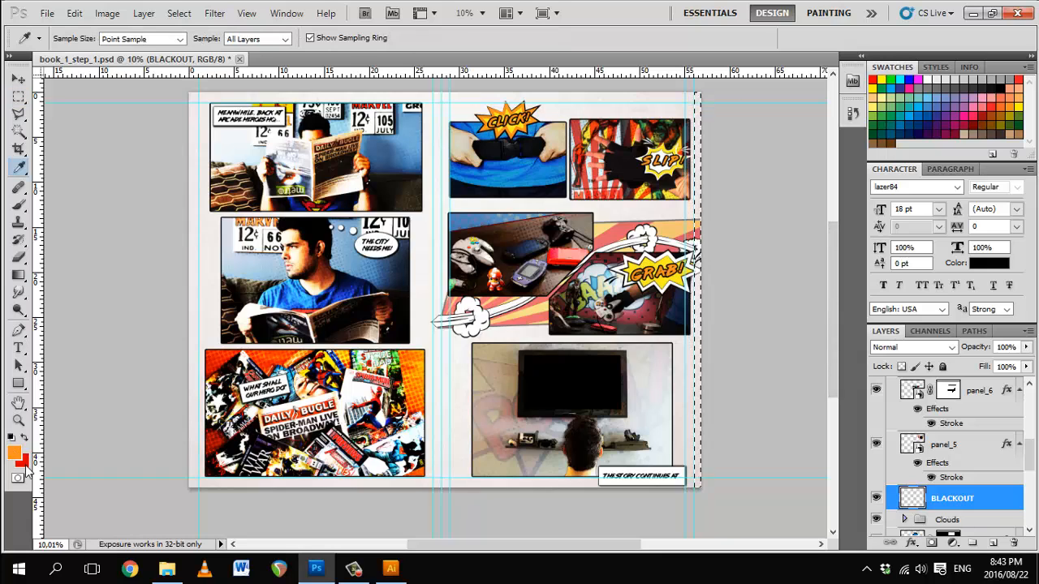
click(25, 466)
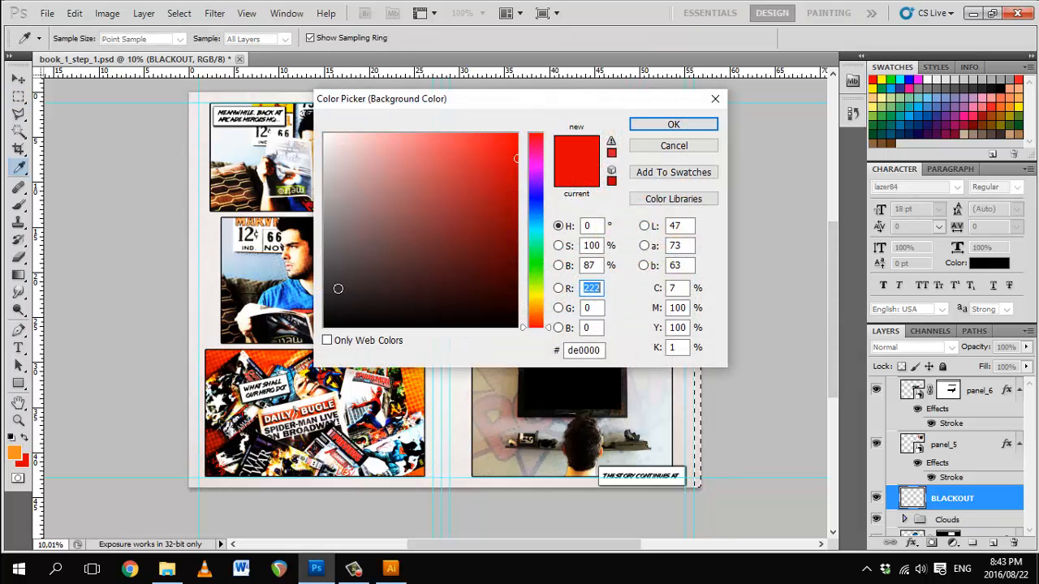
drag(336, 290, 319, 373)
click(673, 124)
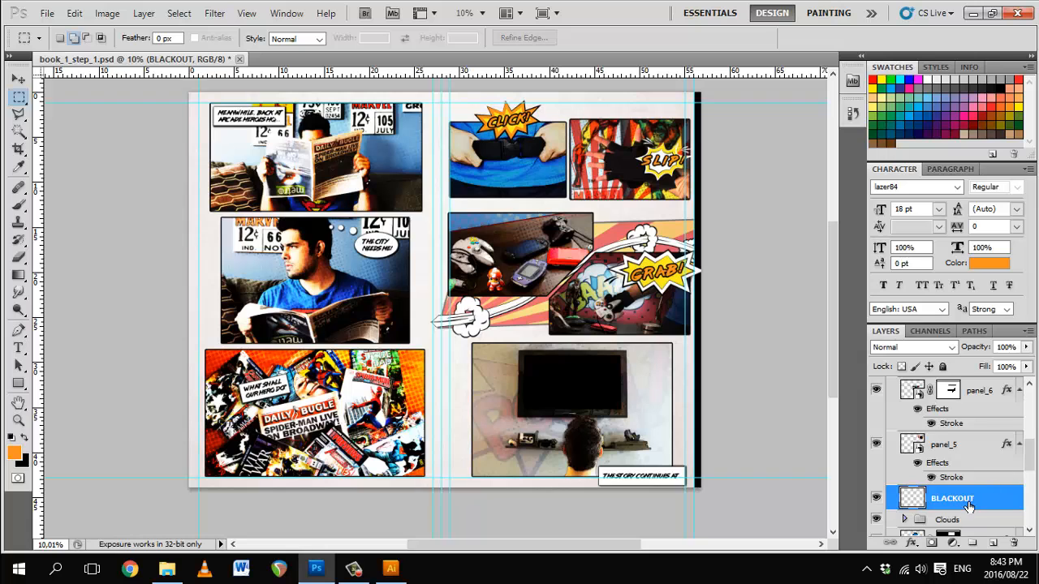
Step: Move the BLACKOUT layer to the top of the layer stack and add a new layer named Left Page above it
drag(968, 506, 962, 383)
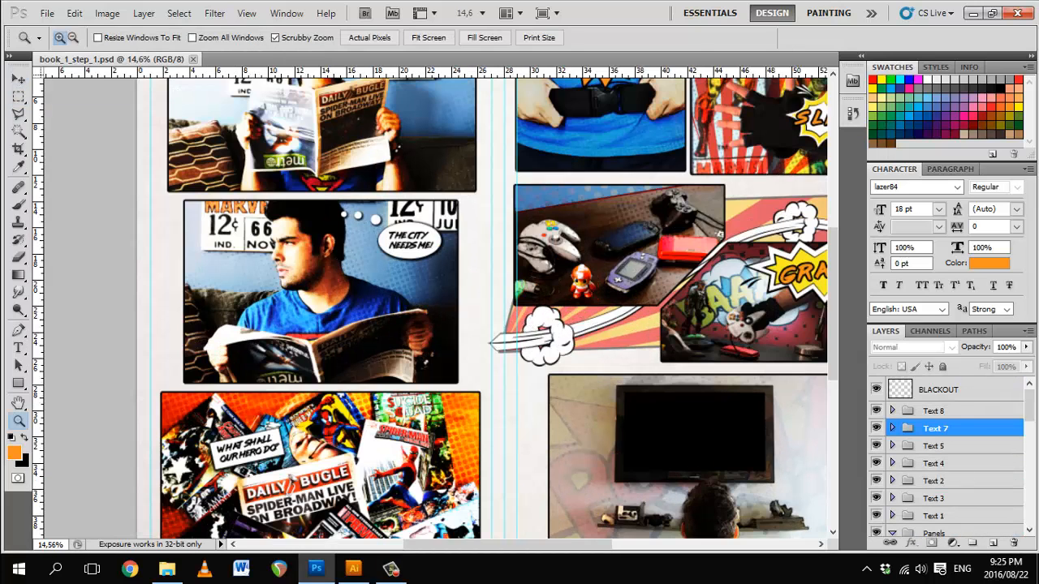
click(941, 391)
key(ctrl+shift+n)
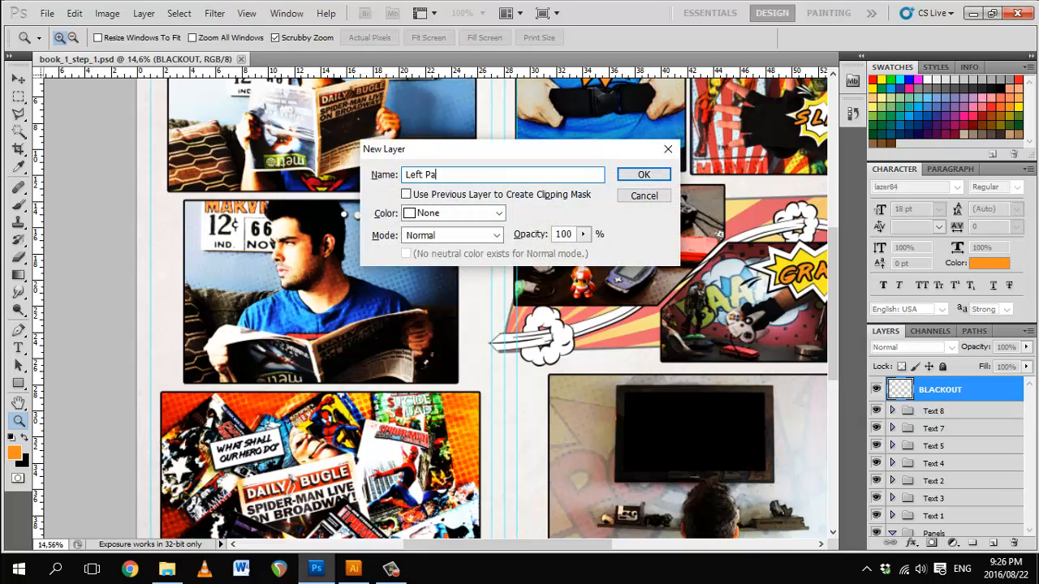
key(Return)
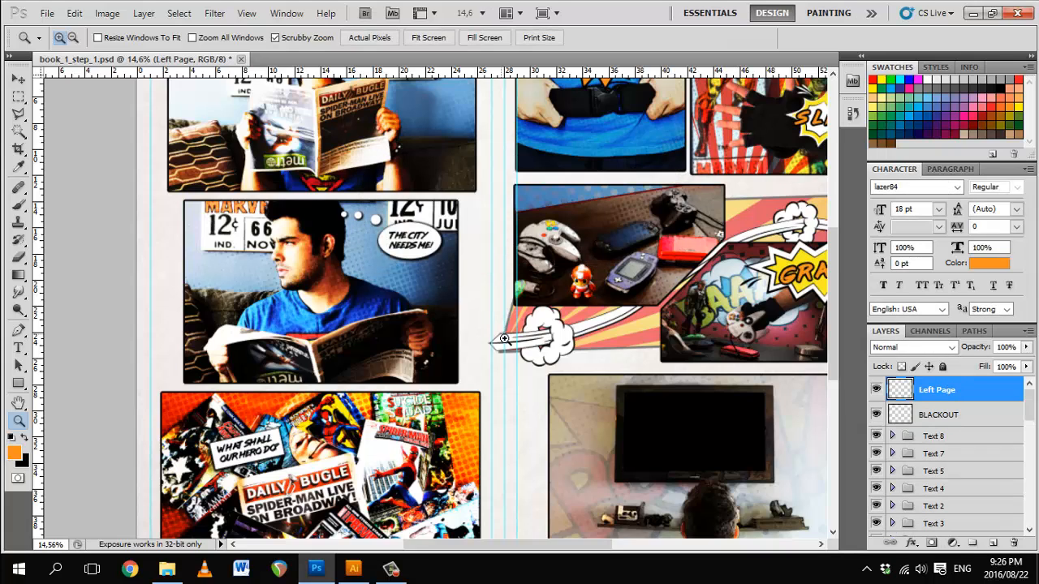
Step: On the Left Page layer in Hard Light mode, select the whole left page and draw a black-to-transparent gradient from the spine to the outer edge
drag(504, 338, 454, 330)
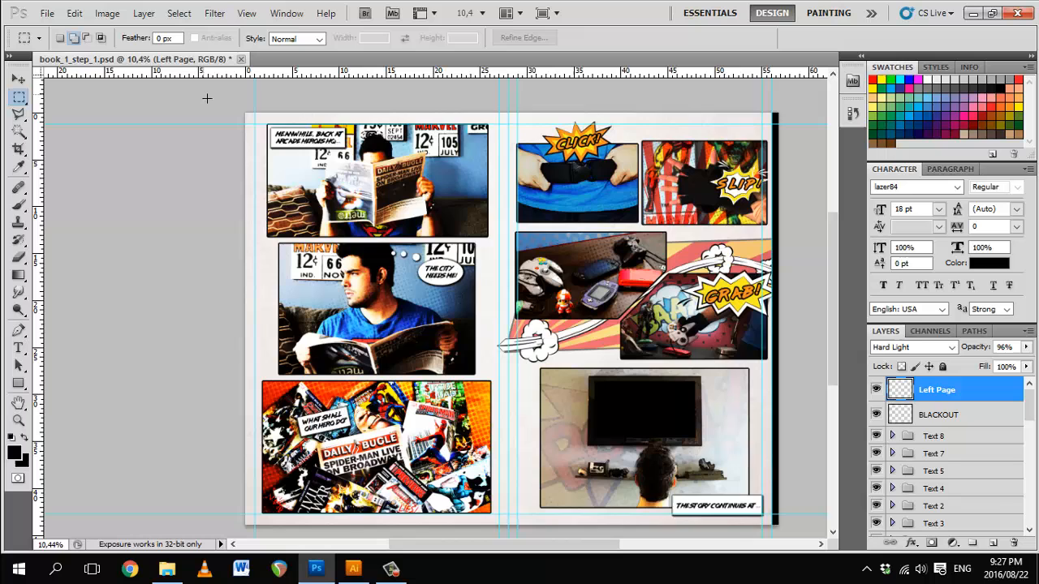
drag(206, 99, 515, 459)
scroll(831, 362, up, 5)
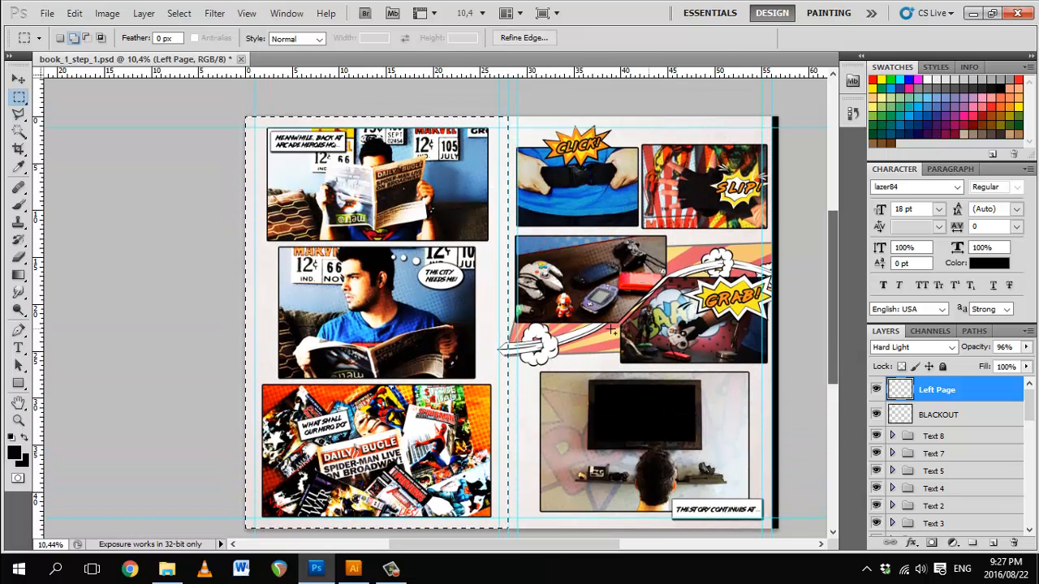
key(g)
drag(511, 311, 243, 301)
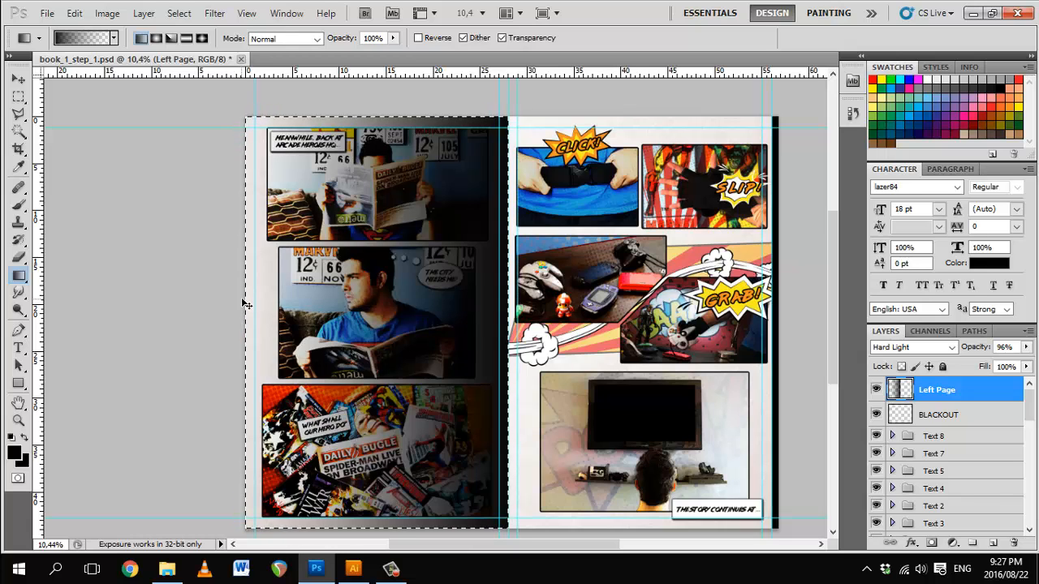
Step: Narrow the left page gradient to a strip beside the spine and set the layer's opacity to 70%
drag(984, 347, 952, 357)
key(ctrl+t)
drag(245, 322, 420, 324)
key(Return)
drag(975, 347, 994, 367)
key(ctrl+t)
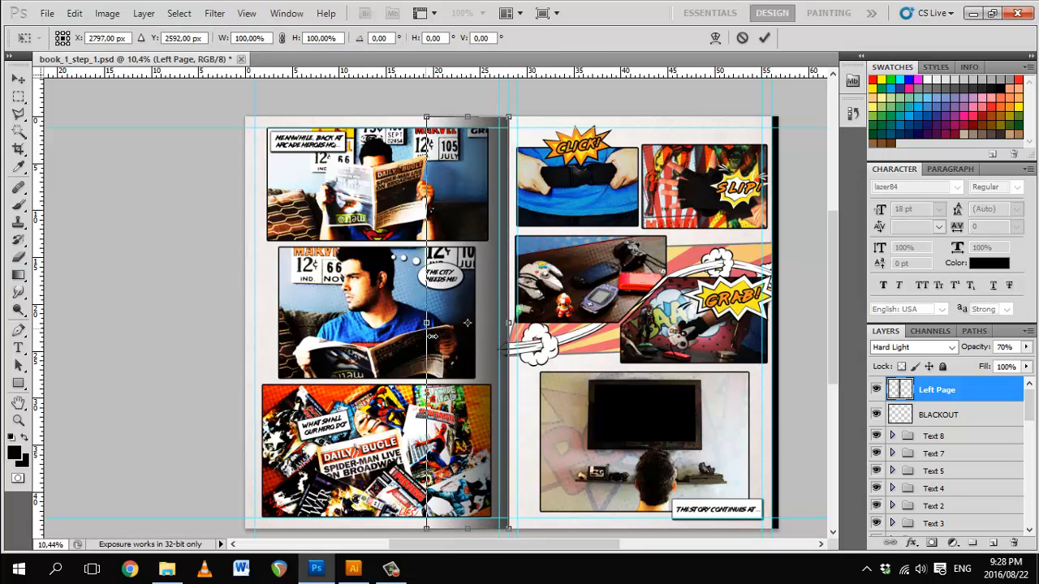
key(Escape)
Step: Duplicate the Left Page gradient layer and squeeze the copy against the spine to about 33% of its width
key(ctrl+j)
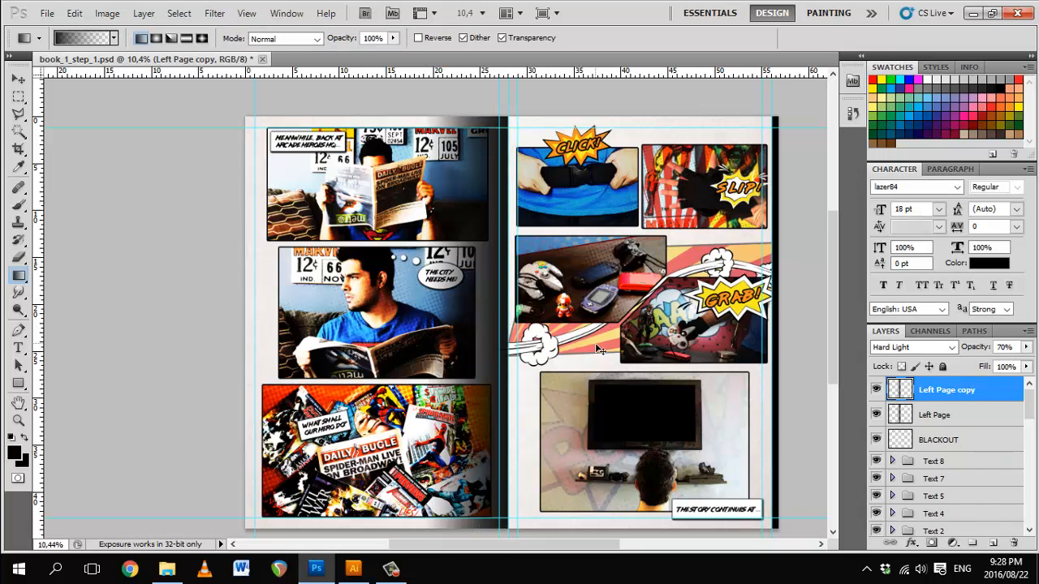
key(ctrl+t)
drag(430, 326, 490, 343)
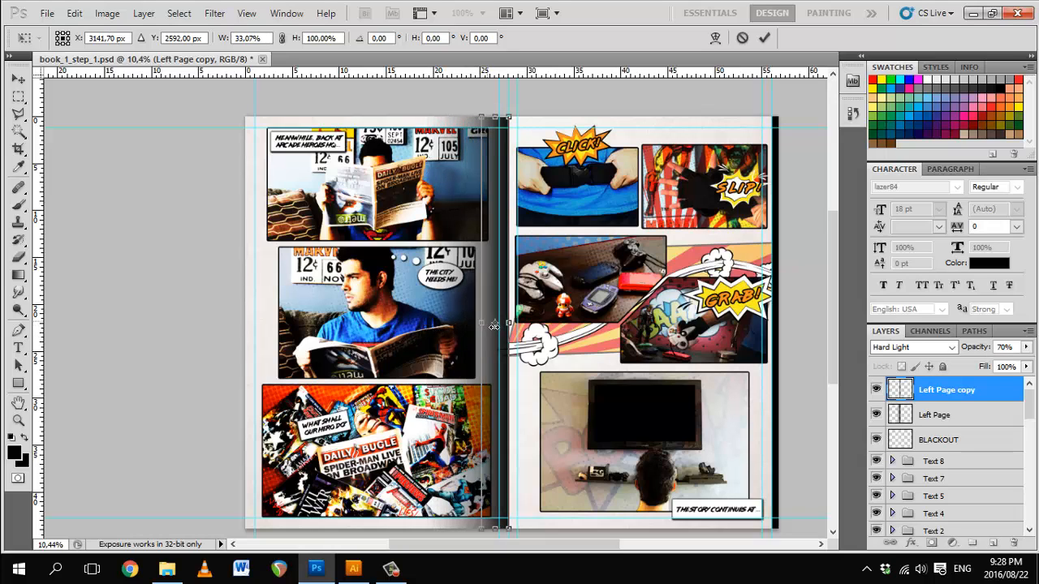
key(Return)
Step: Duplicate the narrowed gradient again and squeeze this second copy into a thinner strip against the spine
key(ctrl+j)
key(ctrl+t)
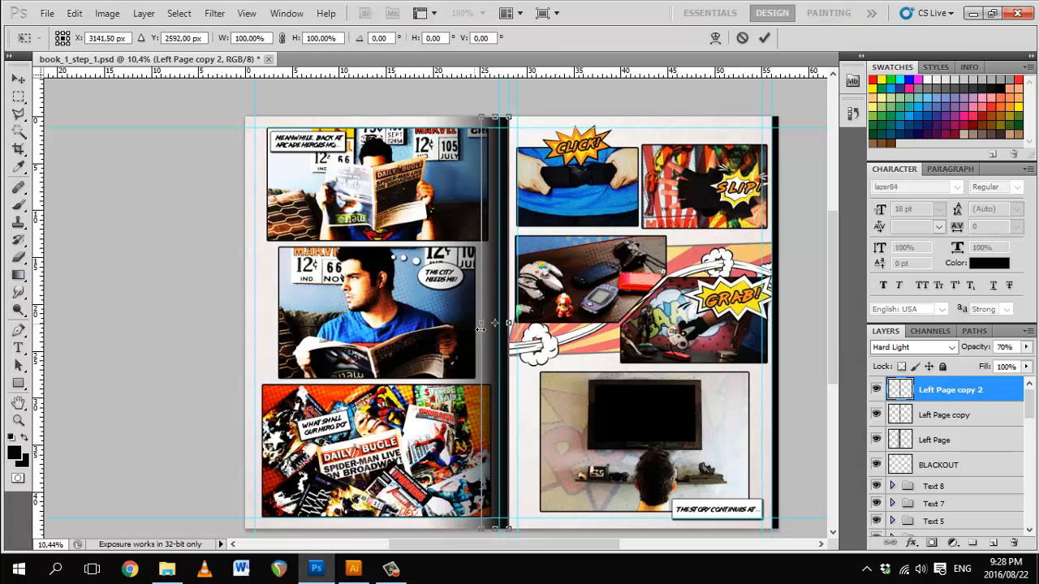
drag(490, 323, 503, 323)
key(Return)
Step: Soften the three spine gradient layers, with the narrowest at Normal blending and 60% opacity, and merge them into one layer
click(933, 440)
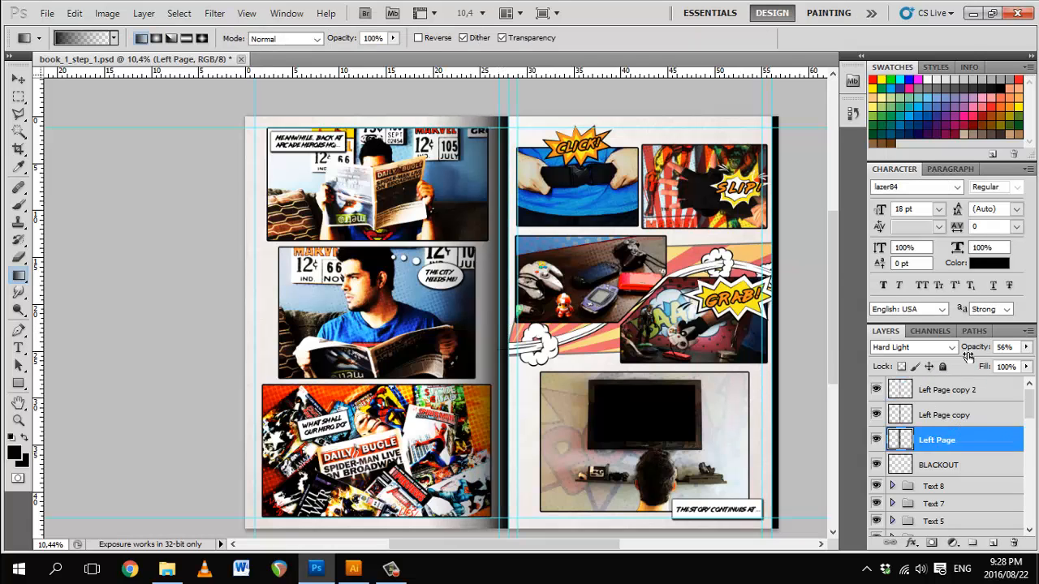
click(945, 415)
click(934, 440)
click(946, 390)
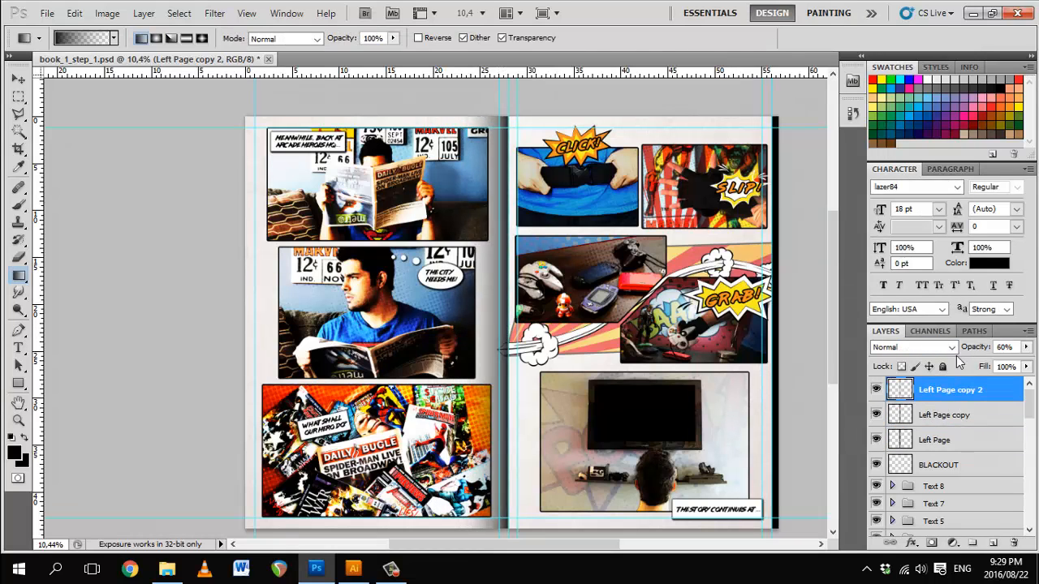
click(935, 440)
shift+click(949, 392)
key(ctrl+e)
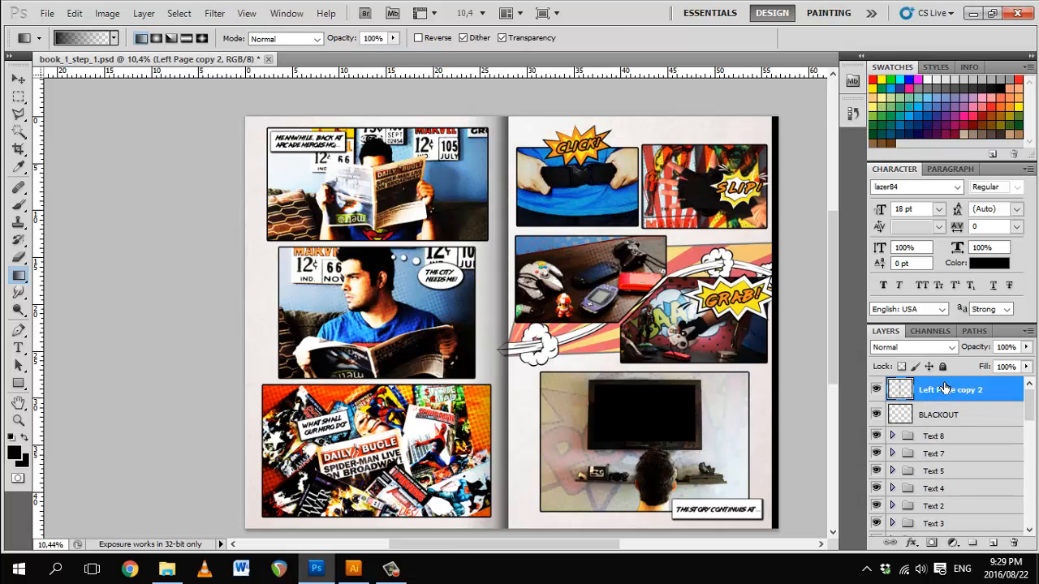
Step: Narrow the merged spine shading to about 82% of its width, keeping its inner edge on the spine
key(ctrl+t)
drag(471, 331, 477, 331)
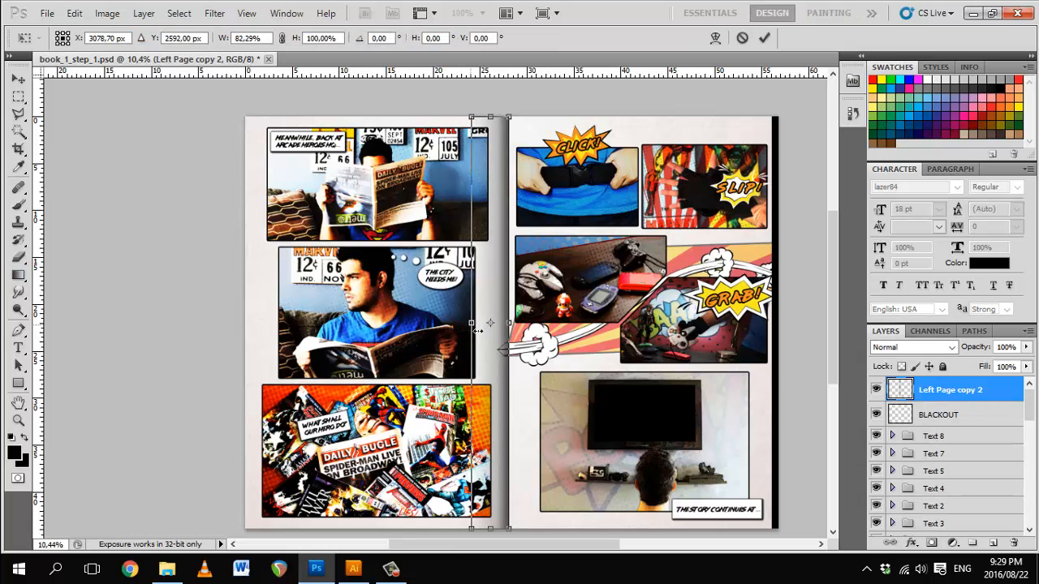
key(Return)
key(ctrl+t)
key(Return)
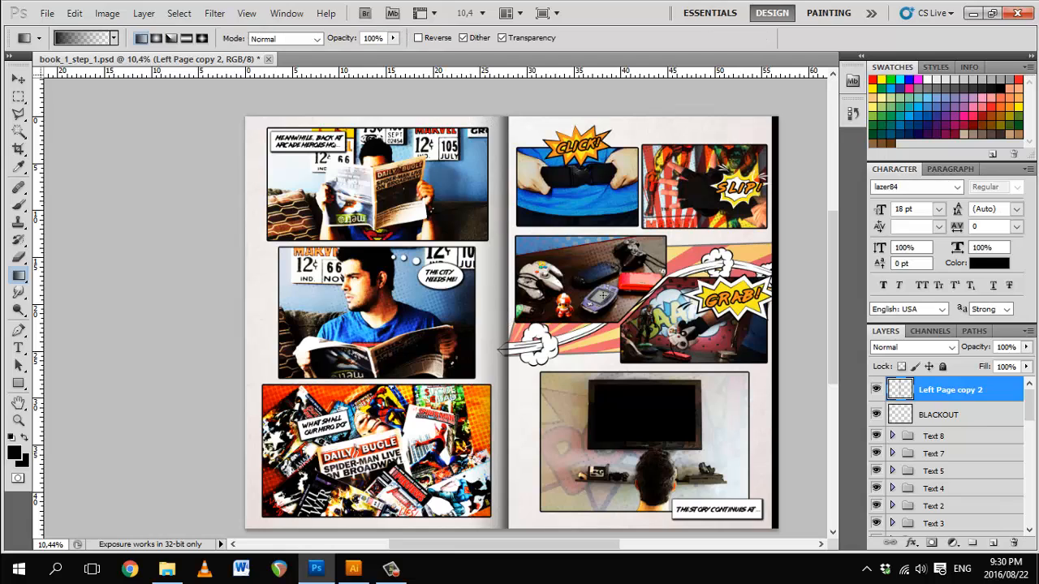
Step: Duplicate the spine shading, turn the copy around and fit it as a thin strip along the left page's outer edge
key(ctrl+j)
key(ctrl+t)
drag(524, 114, 486, 531)
drag(485, 370, 261, 368)
drag(281, 323, 263, 323)
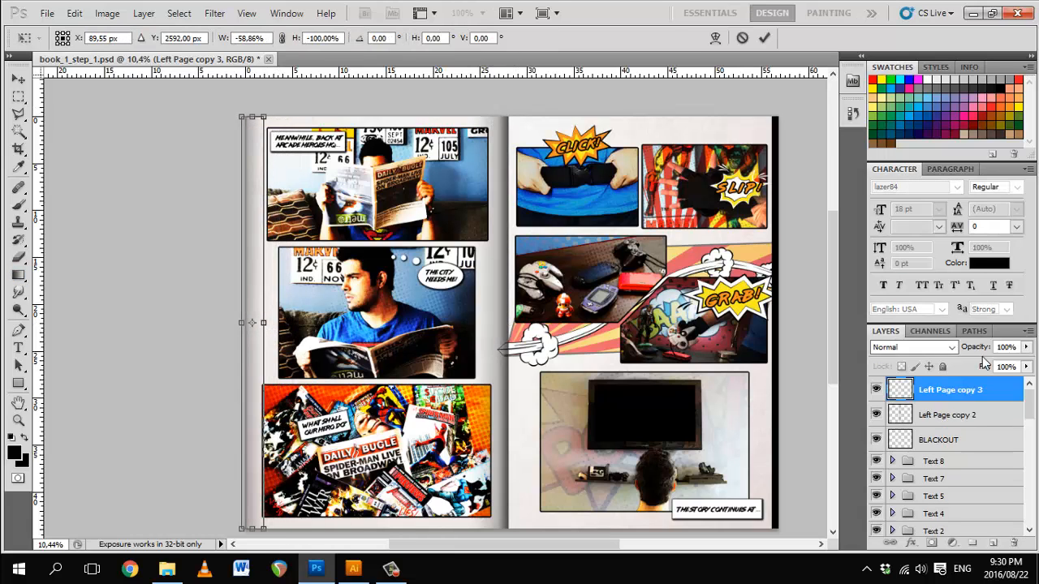
Step: Stretch the outer-edge shading inward across more than half of the left page and set its opacity to 15%
drag(978, 346, 930, 359)
drag(264, 323, 407, 323)
drag(979, 347, 942, 356)
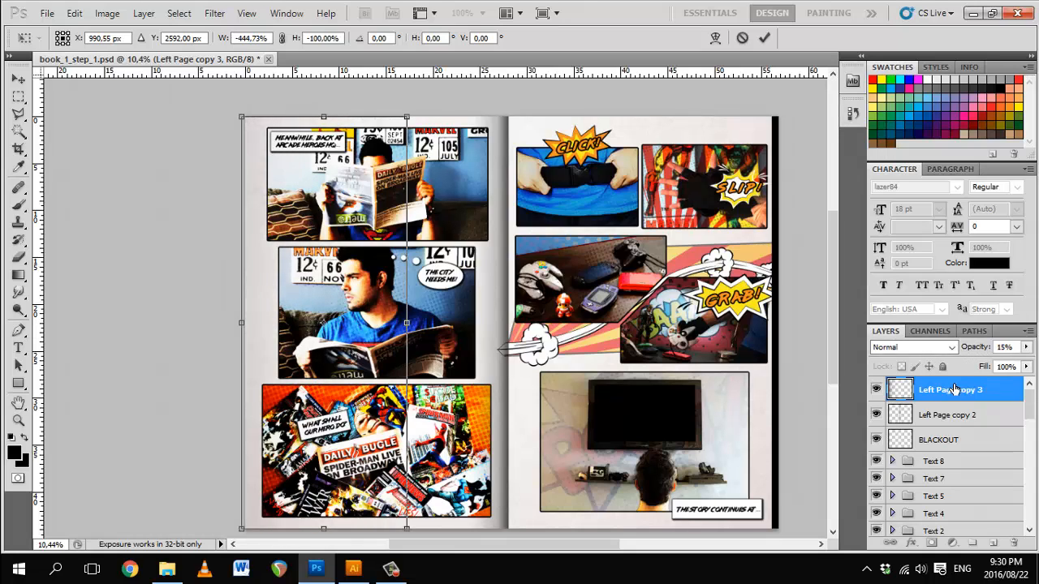
key(Return)
key(g)
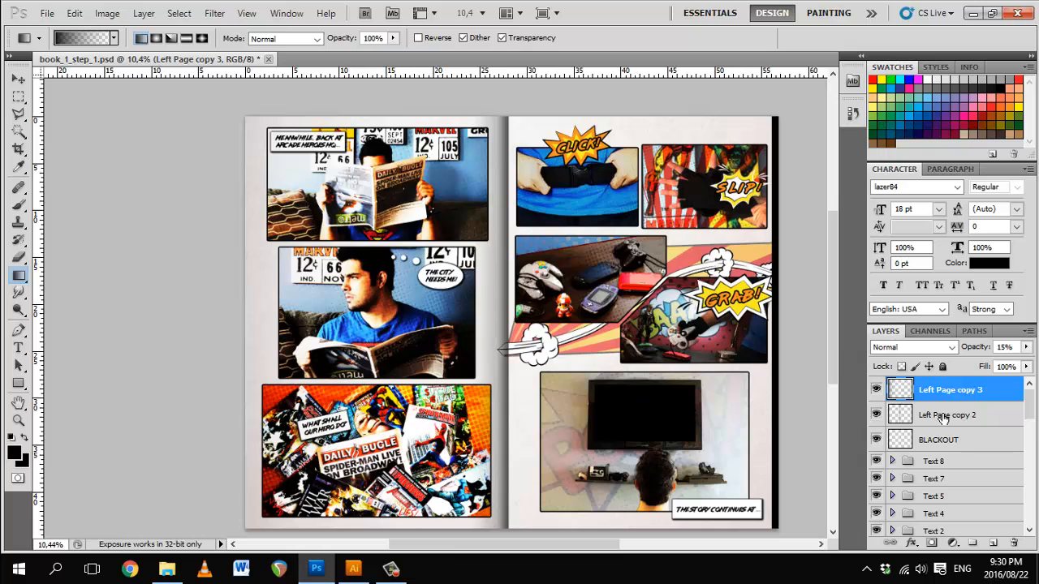
Step: Merge the outer-edge shading with the spine shading and rename the merged layer Left Page
shift+click(945, 417)
key(ctrl+e)
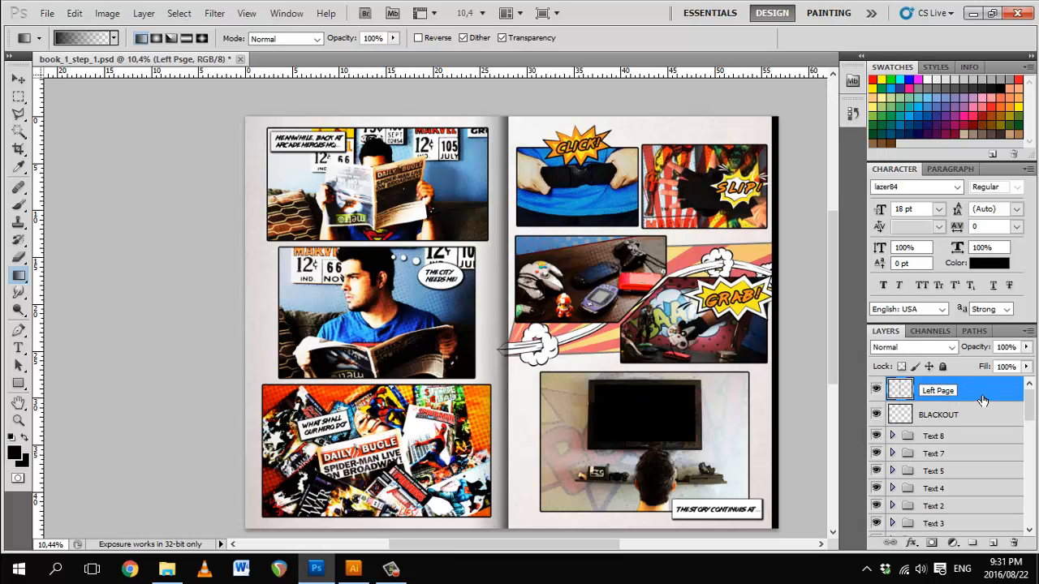
key(Return)
Step: Duplicate the Left Page shading, rotate the copy 180° and place it over the right page, starting at the spine
key(ctrl+j)
key(ctrl+t)
drag(543, 300, 223, 353)
drag(287, 361, 554, 361)
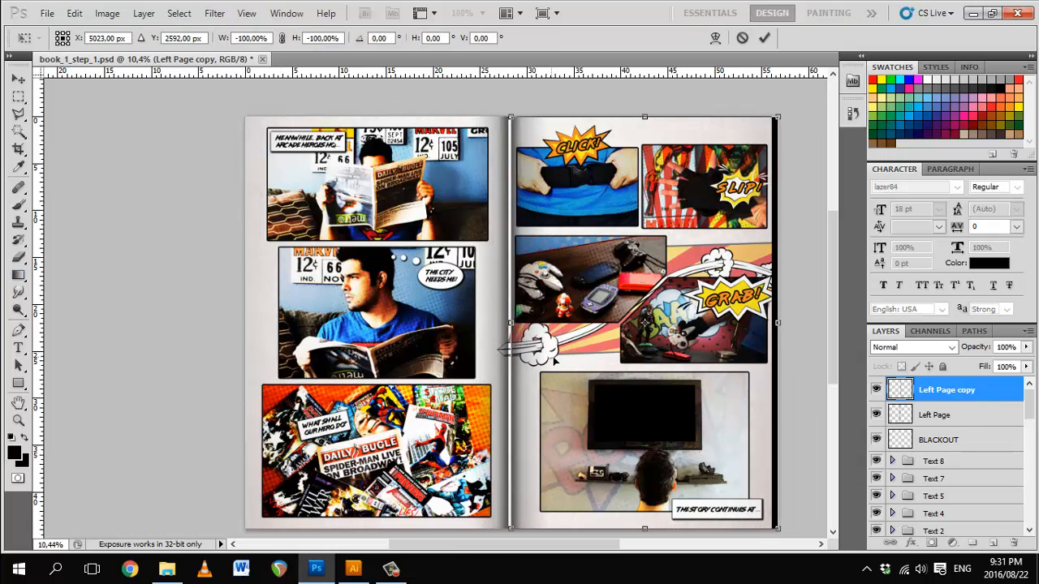
key(Return)
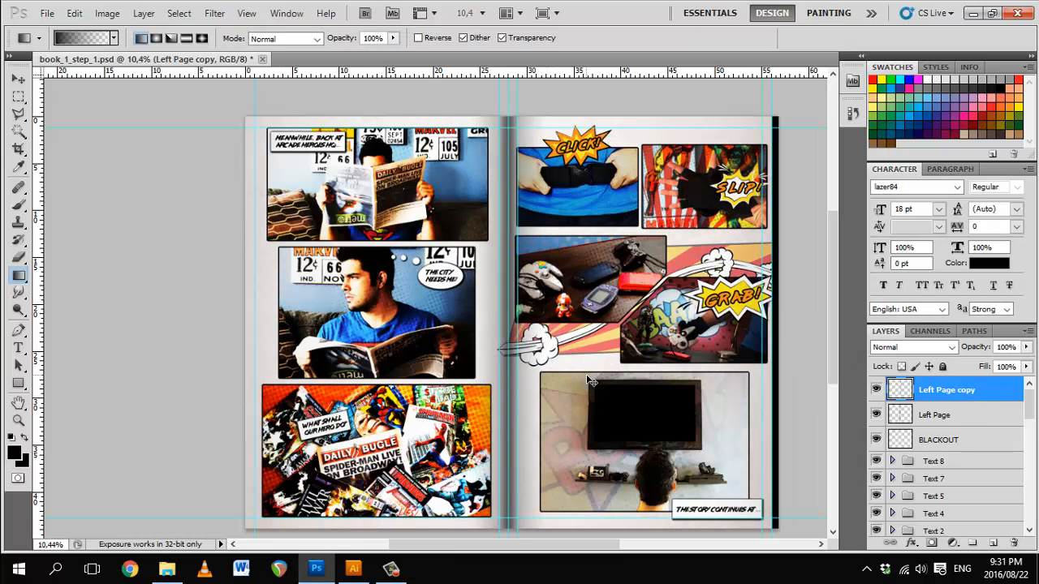
Step: Hide the guides and save the spread as a progressive JPEG at maximum quality 12 with 3 scans
key(ctrl+h)
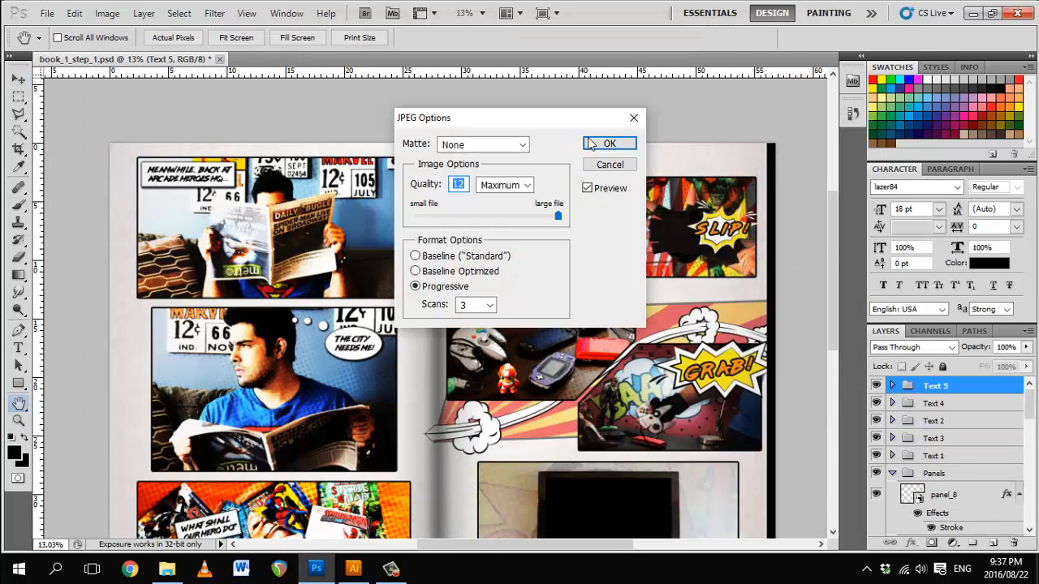
key(Return)
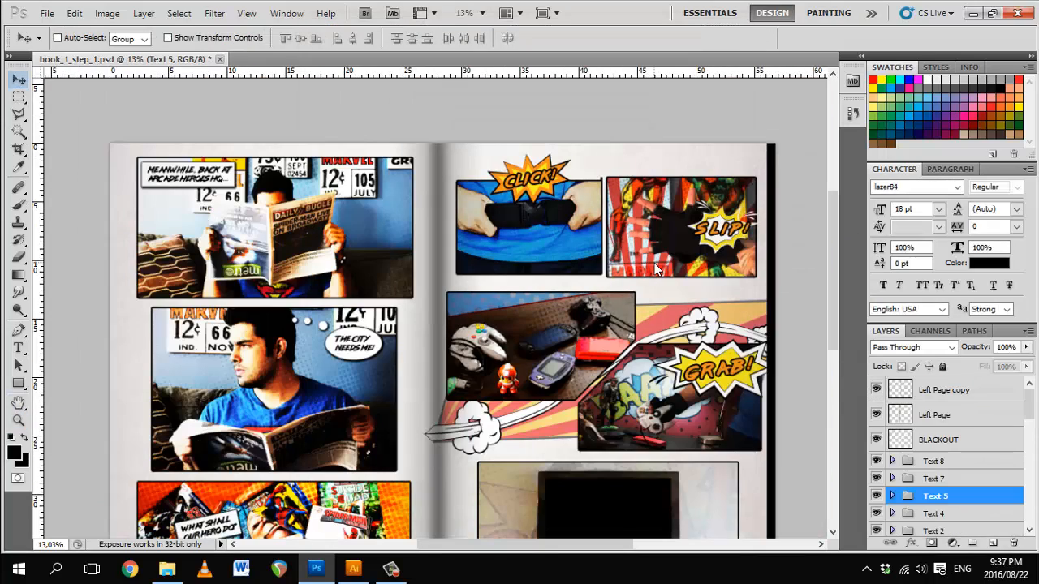
Step: Rename the copied shading layer Right Page and set its opacity to 85%
double_click(947, 393)
text(Right Page)
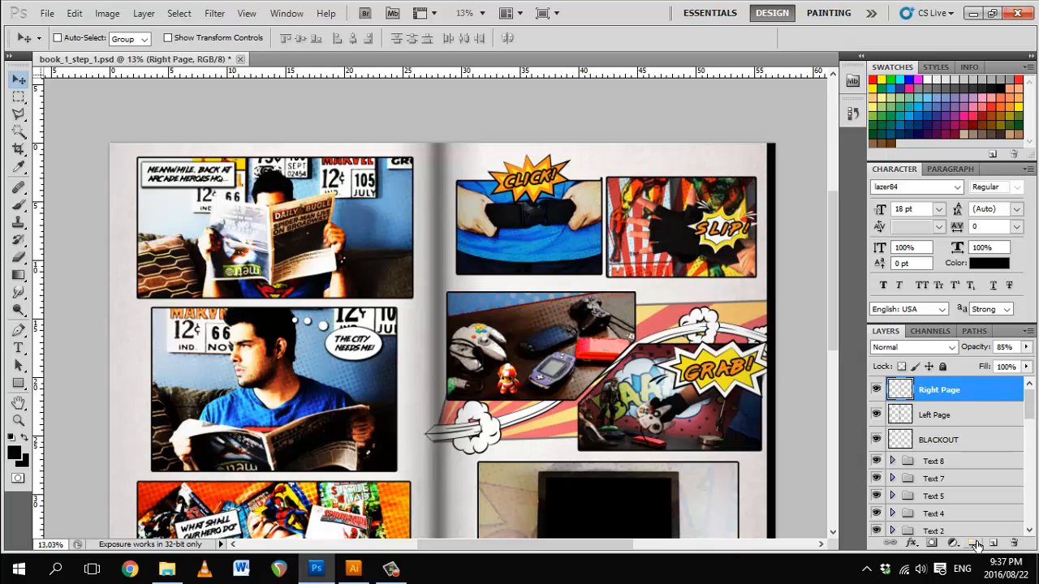
Step: Create a group named Shading and move the Right Page and Left Page layers into it
click(973, 542)
double_click(940, 386)
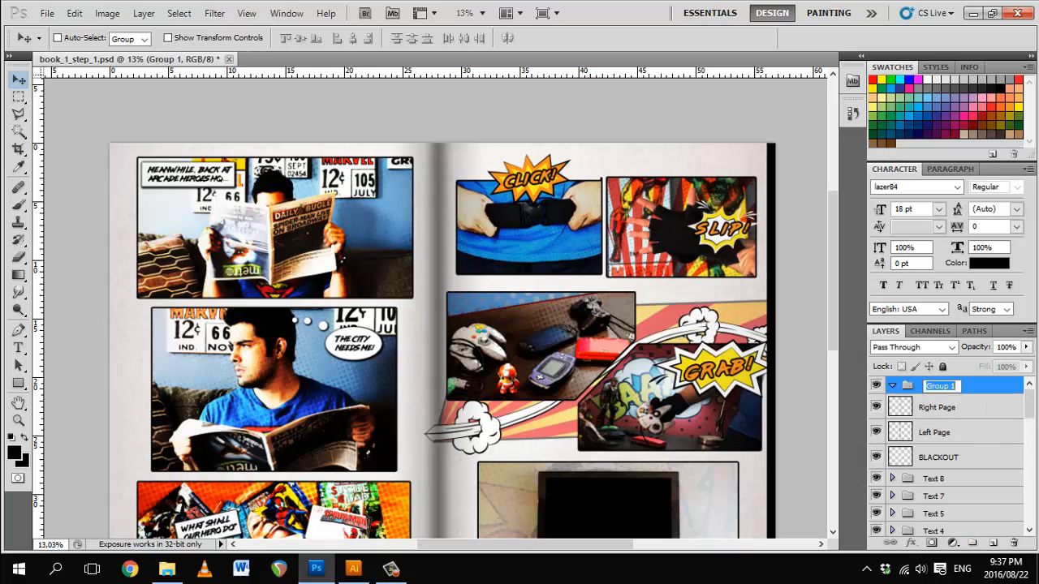
click(942, 411)
shift+click(941, 432)
drag(941, 430, 937, 387)
click(893, 386)
Step: Hide the BLACKOUT layer and all the Text groups so only the panels, shading and paper are shown
click(877, 406)
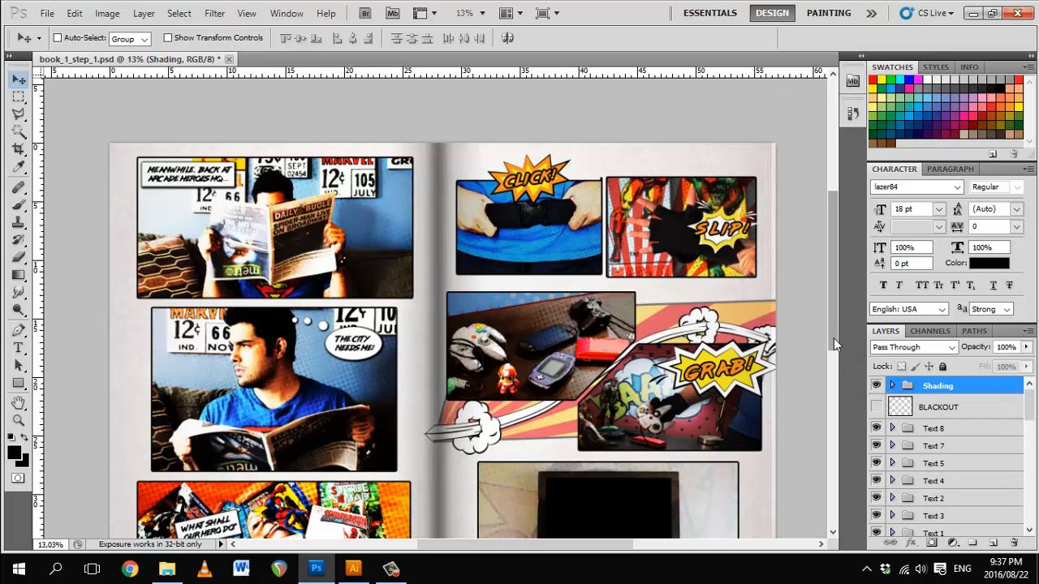
drag(835, 345, 875, 463)
click(876, 532)
drag(1029, 405, 1029, 427)
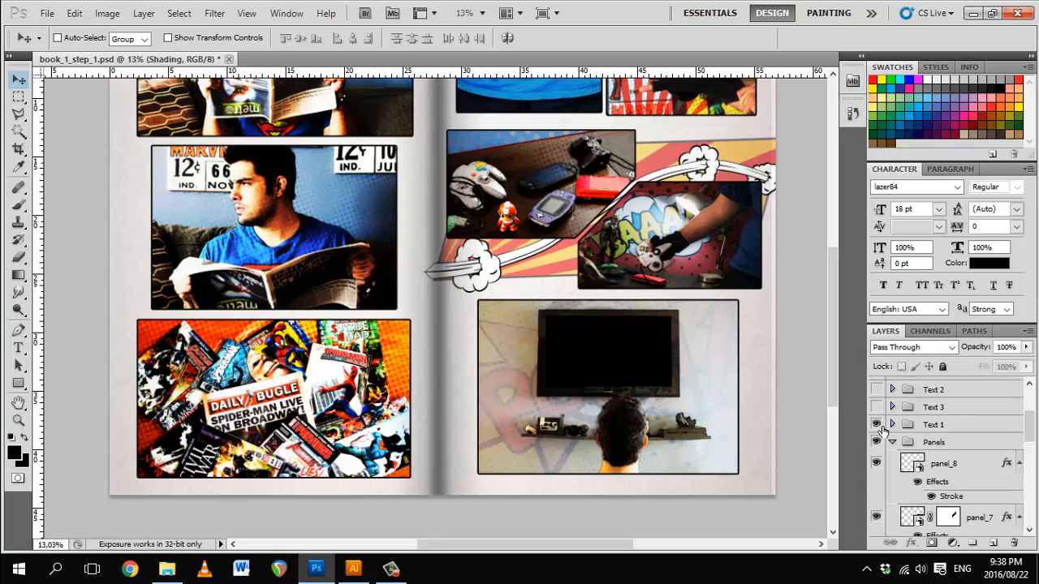
Step: Collapse the Panels group and save book_1_step_1.psd
click(892, 441)
drag(832, 327, 832, 264)
mouse_move(833, 264)
mouse_down()
mouse_move(832, 326)
mouse_move(830, 280)
mouse_up()
key(ctrl+s)
Step: Open the PSDCovers extension and filter its free mock-up actions to the Brochure category
click(284, 13)
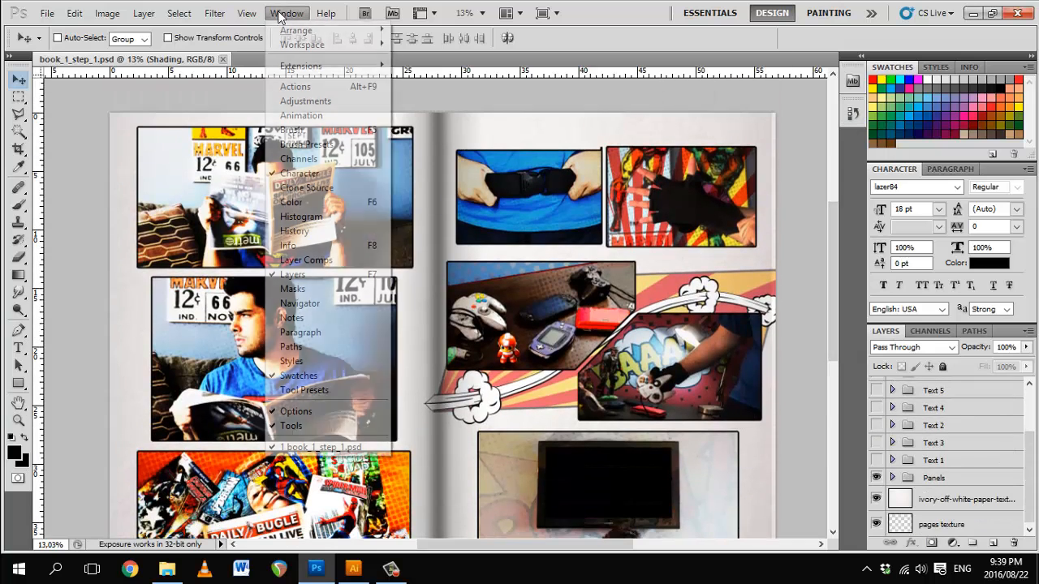
mouse_move(324, 65)
click(439, 127)
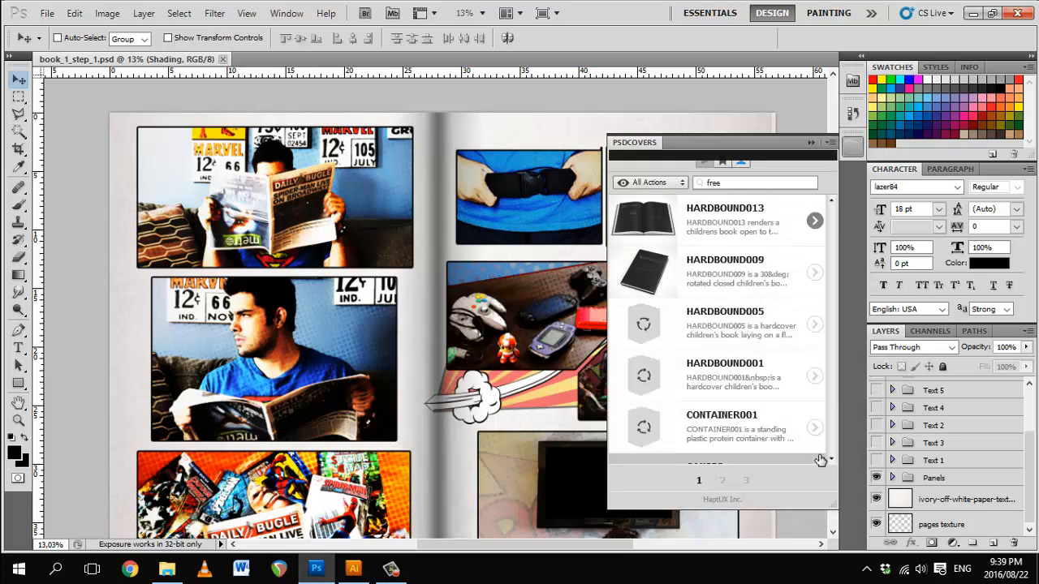
click(664, 182)
click(649, 259)
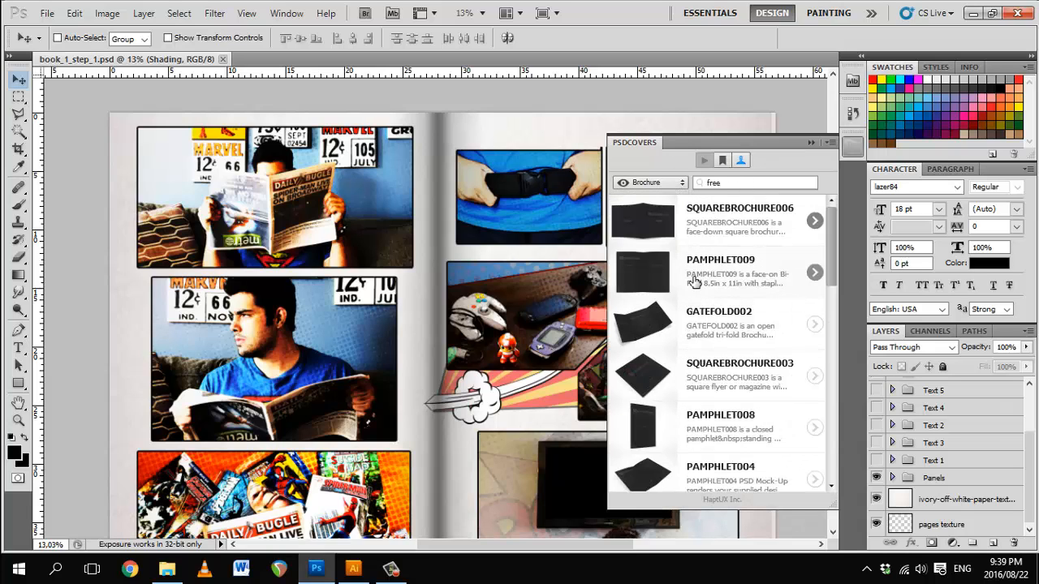
Step: Render the spread as a PAMPHLET009 mock-up by running the action's Step 2, and collapse PSDCovers
click(821, 276)
click(761, 405)
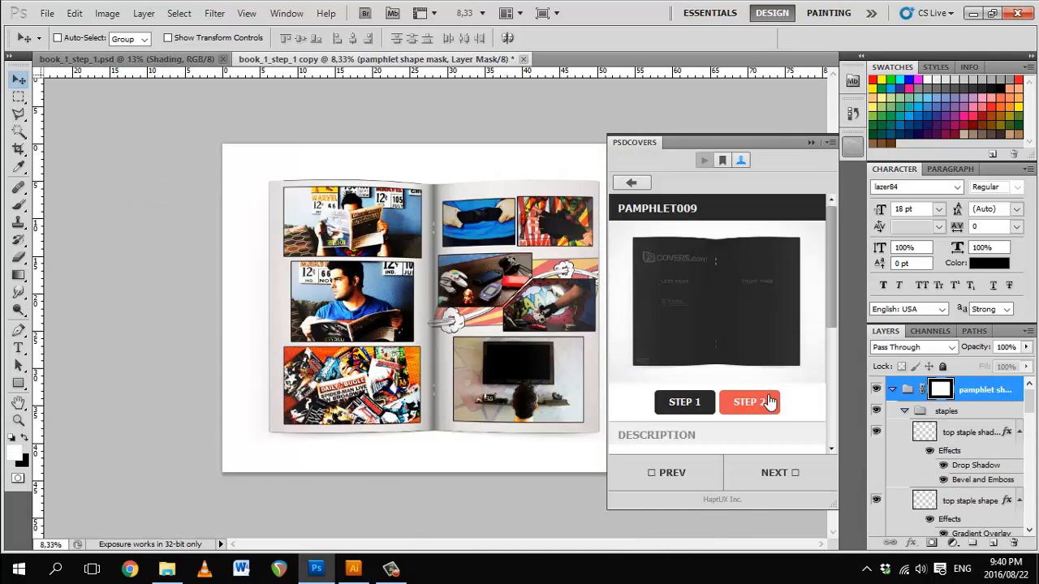
click(852, 147)
Step: Check the rendered pamphlet up close and save it as book_1_step_2.psd in the book_layout folder
key(z)
click(430, 286)
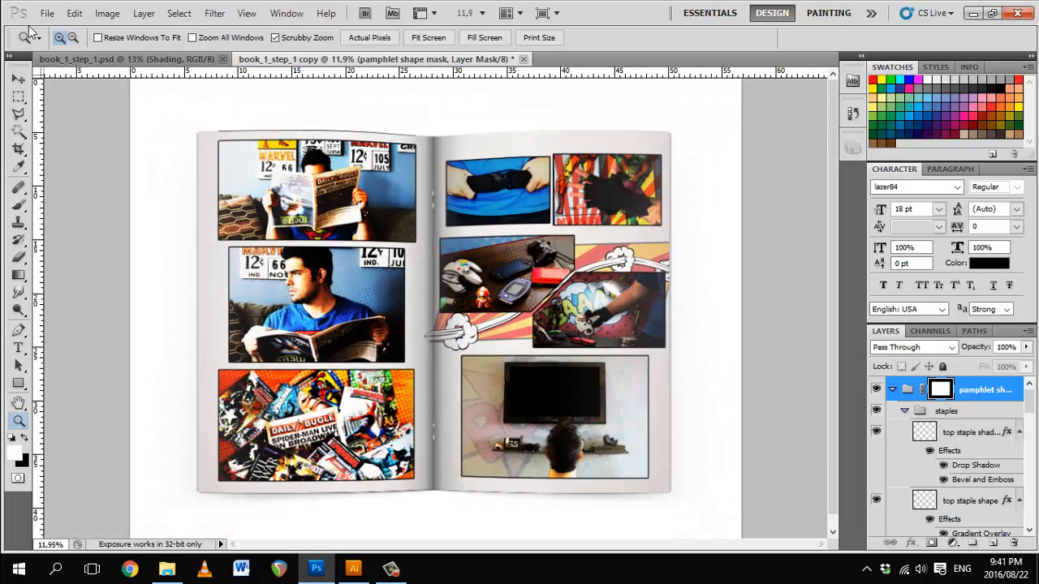
click(47, 13)
click(65, 243)
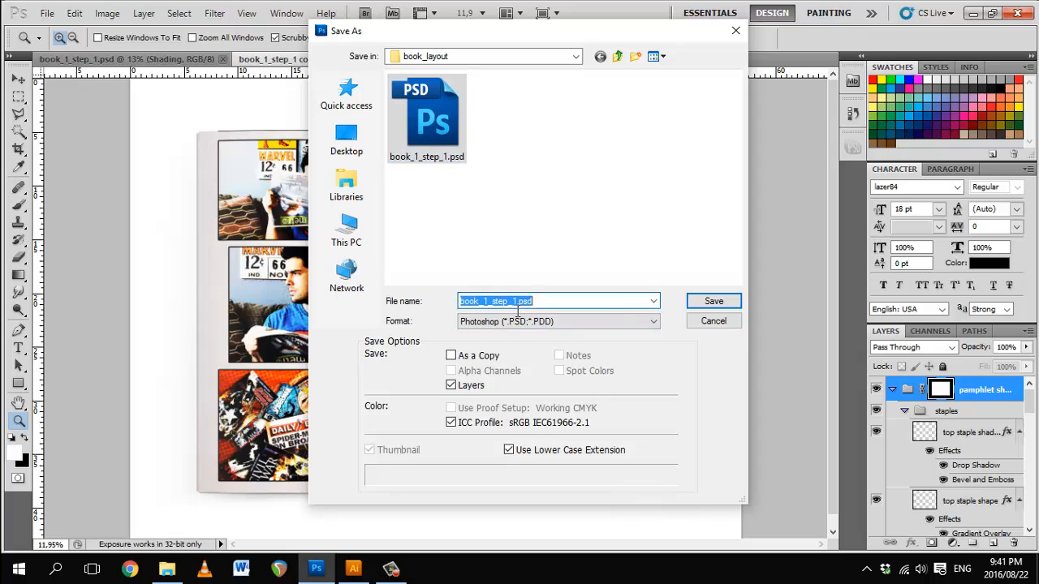
click(712, 301)
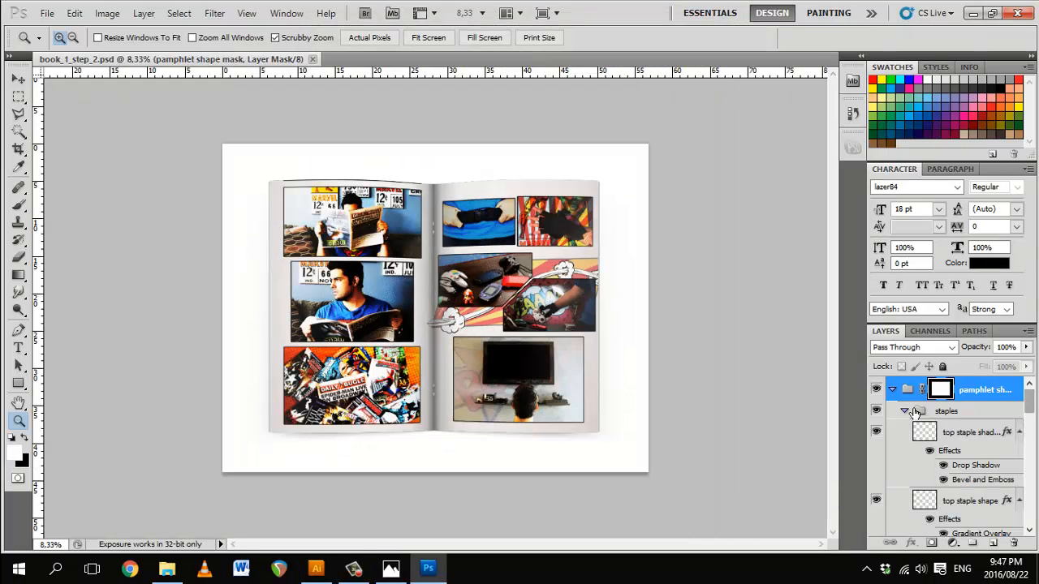
Step: Hide the pamphlet mock-up's Background layer and open background.psd from the set folder
scroll(1026, 525, down, 10)
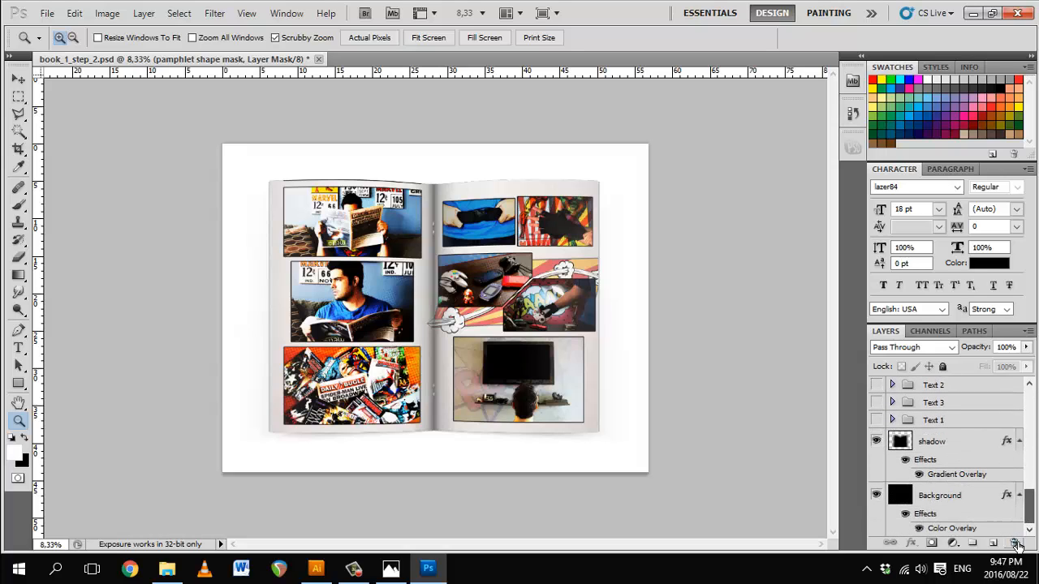
click(876, 495)
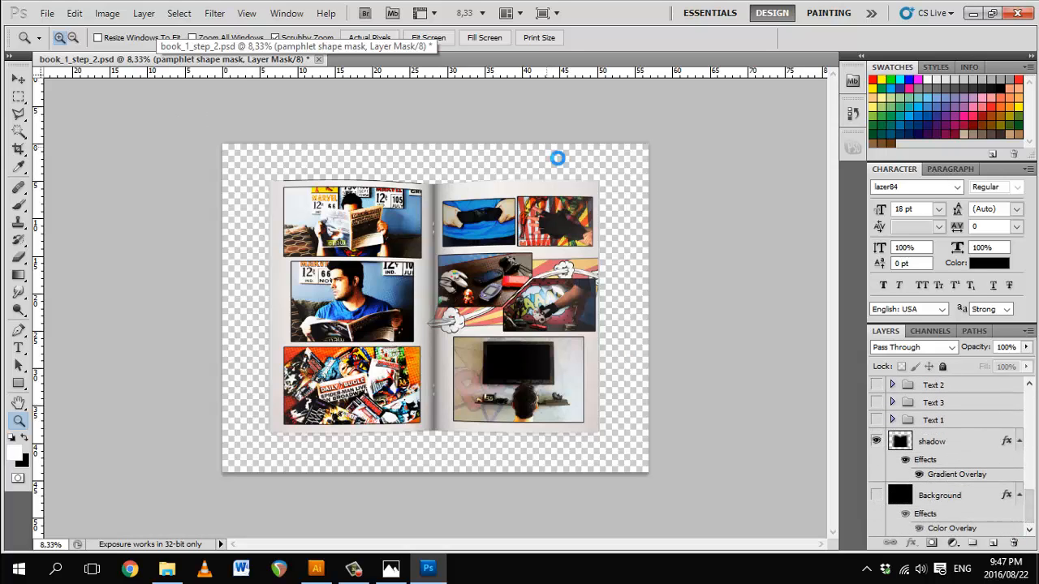
click(53, 14)
click(77, 42)
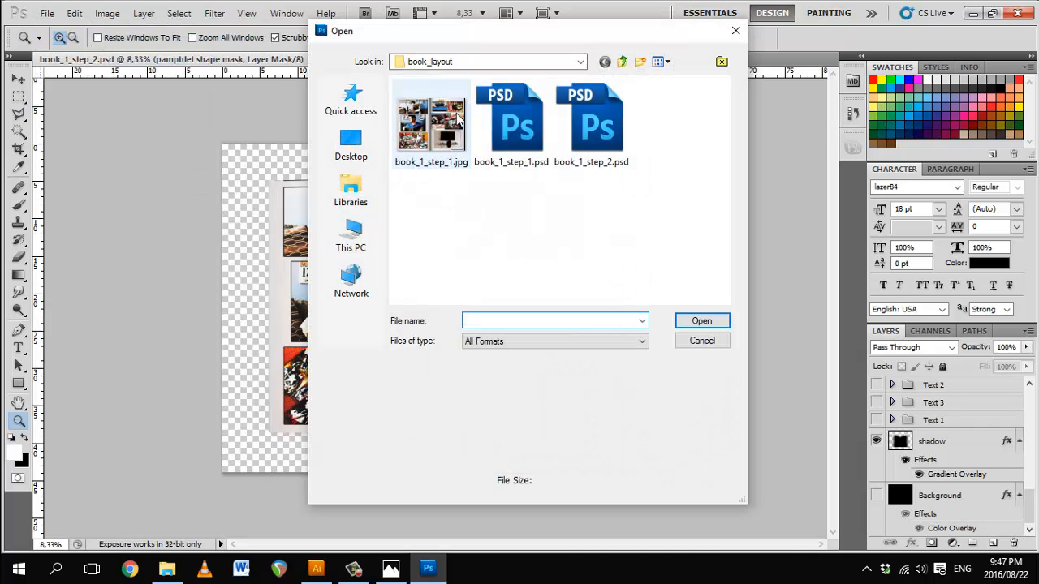
click(580, 63)
click(483, 334)
double_click(417, 187)
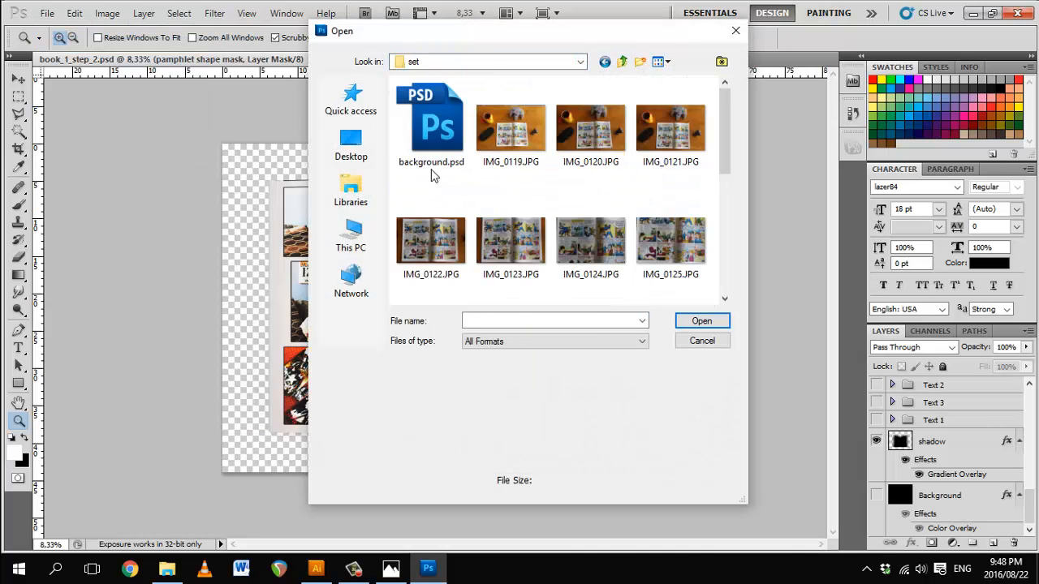
double_click(439, 131)
click(308, 60)
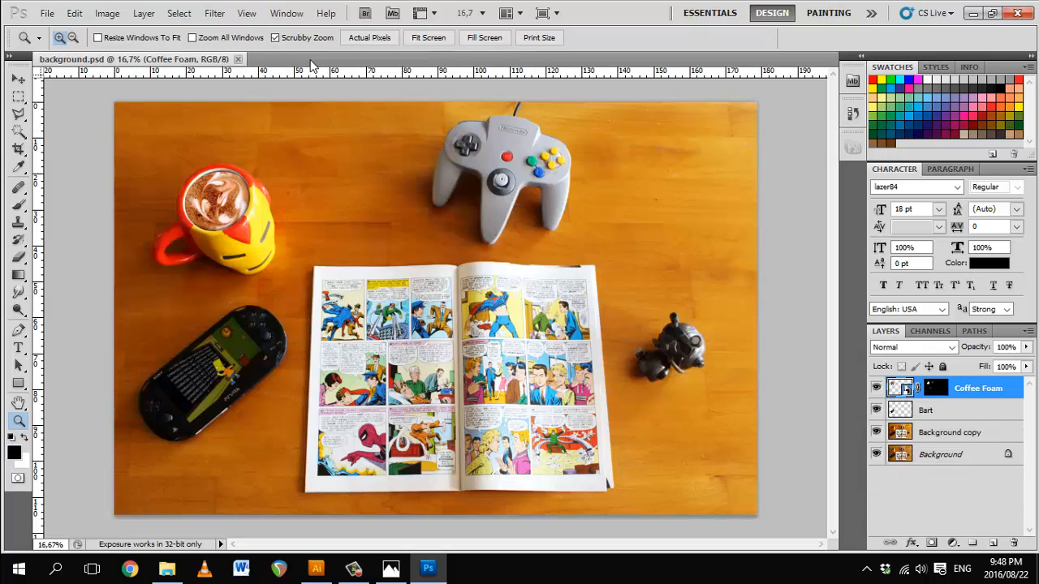
Step: Place book_1_step_2.psd from the book_layout folder into the desk photo
click(47, 13)
click(65, 309)
click(617, 56)
double_click(435, 112)
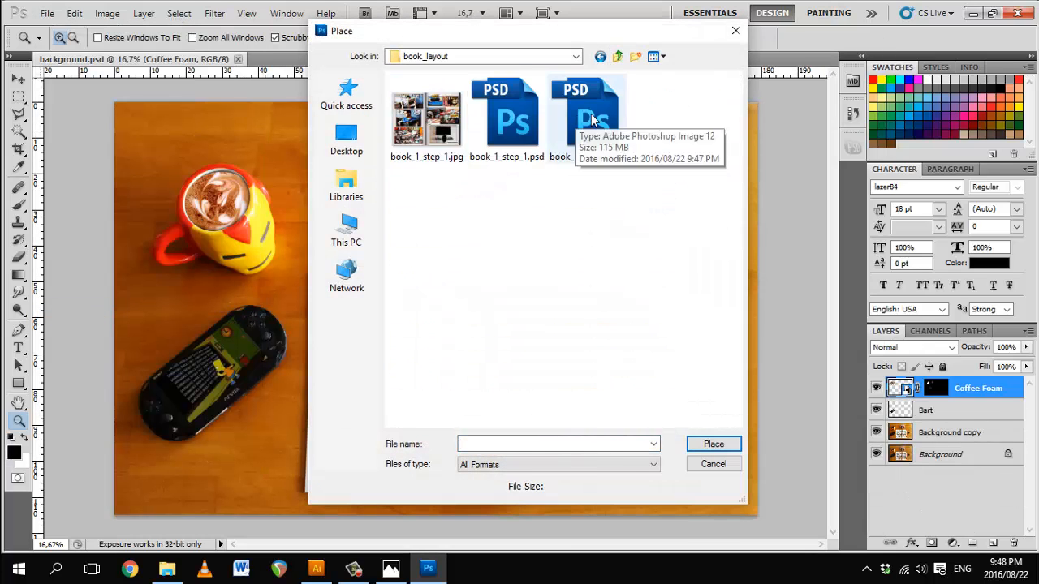
double_click(601, 118)
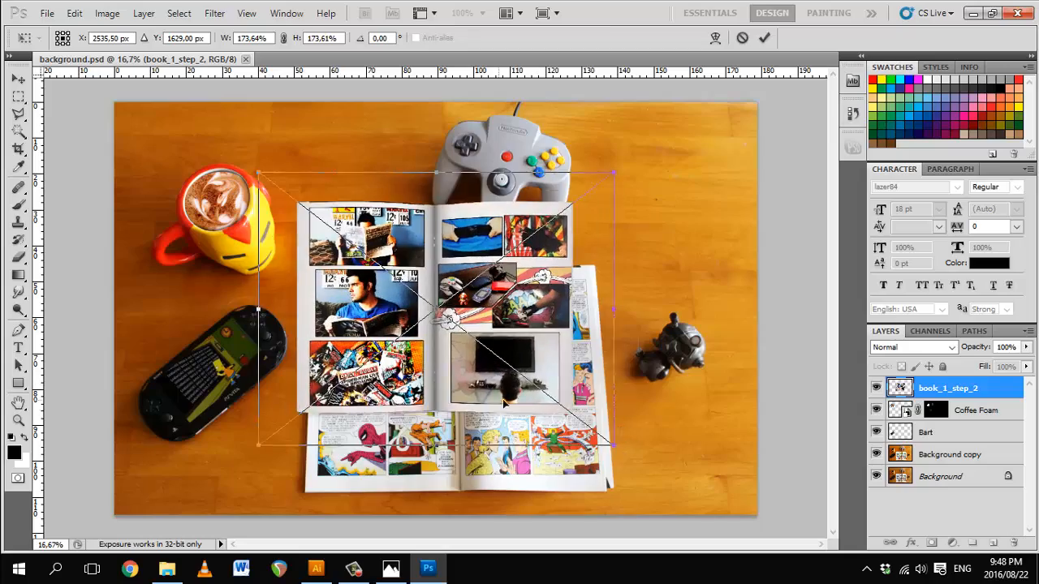
Step: Enlarge and nudge the placed spread until it covers the open comic in the desk photo, and commit the placement
drag(639, 252, 666, 239)
key(shift+Up)
key(shift+Up)
key(shift+Up)
key(shift+Up)
key(shift+Up)
key(shift+Up)
key(shift+Up)
key(shift+Up)
key(Left)
key(Left)
key(Left)
key(Left)
key(Left)
key(Left)
key(Left)
key(Left)
key(Left)
key(Left)
key(Left)
key(Left)
key(Return)
Step: Add a Drop Shadow to the book_1_step_2 layer
key(z)
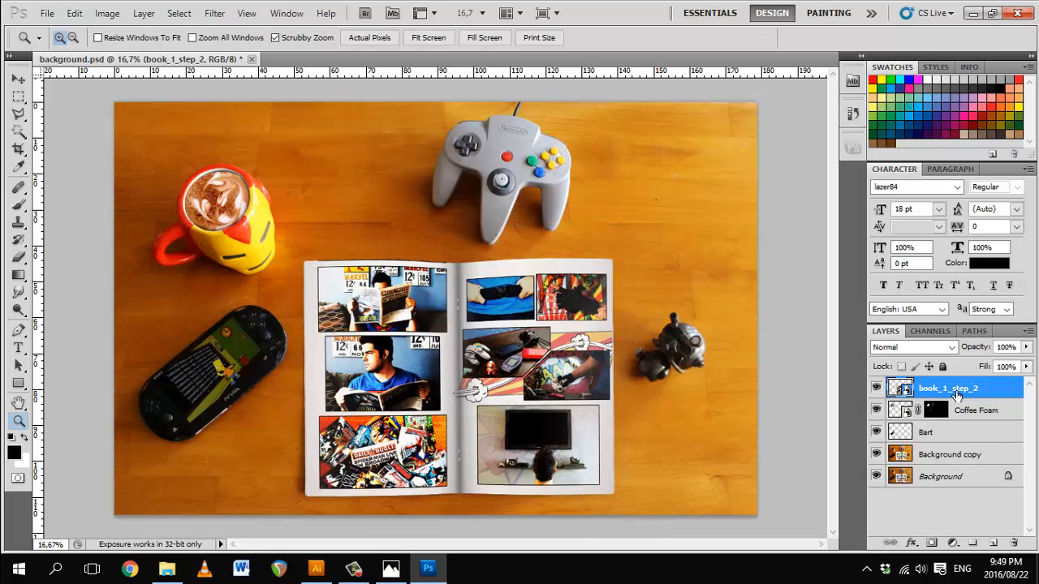
double_click(998, 390)
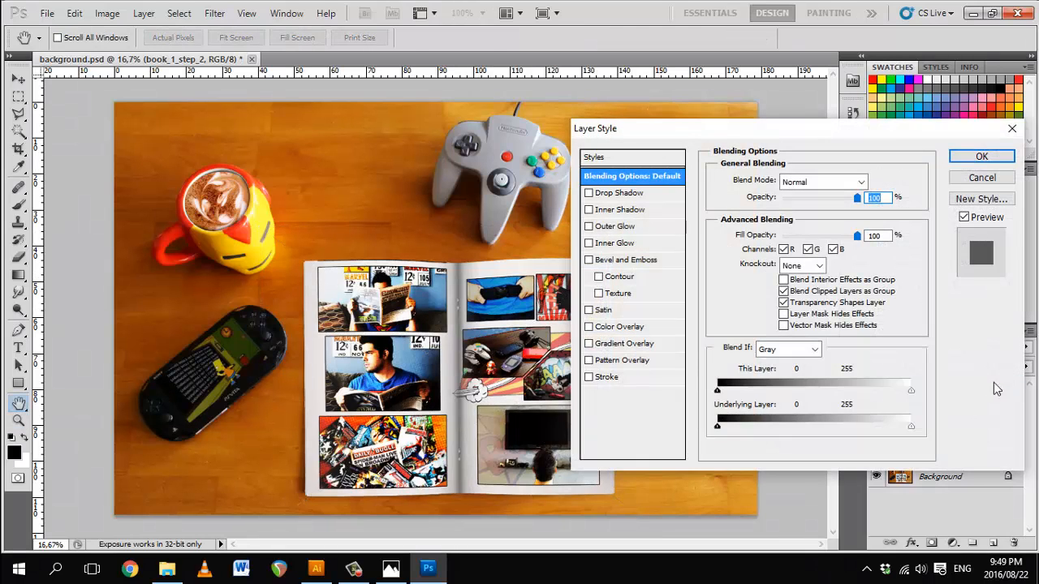
click(612, 190)
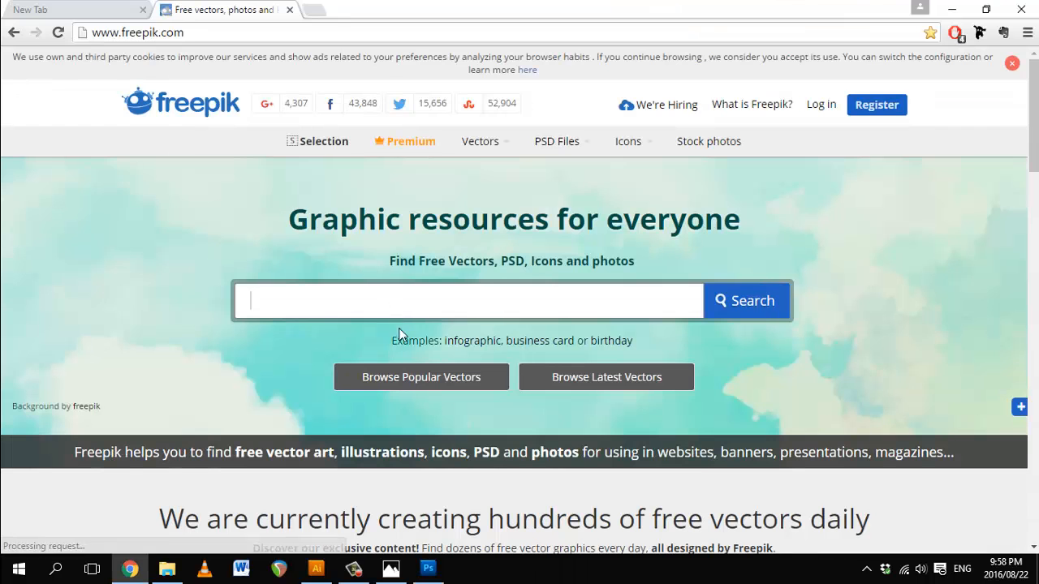
Step: Switch to the browser, search Freepik for "coffee stain" and open one of the coffee-ring vector collections
click(470, 294)
text(coffee stain)
key(Return)
scroll(506, 304, down, 3)
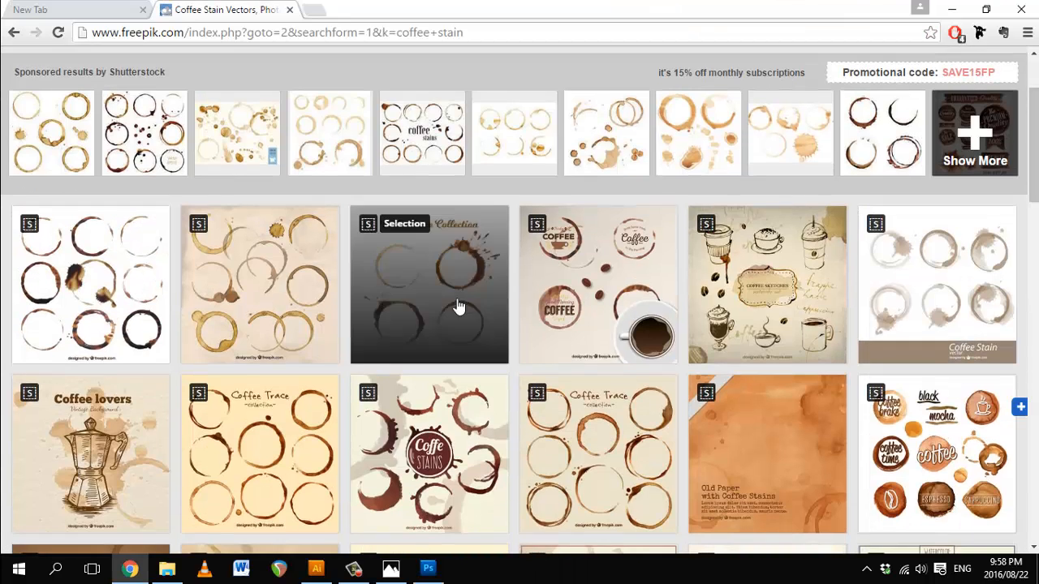
click(406, 267)
scroll(736, 507, down, 4)
click(726, 77)
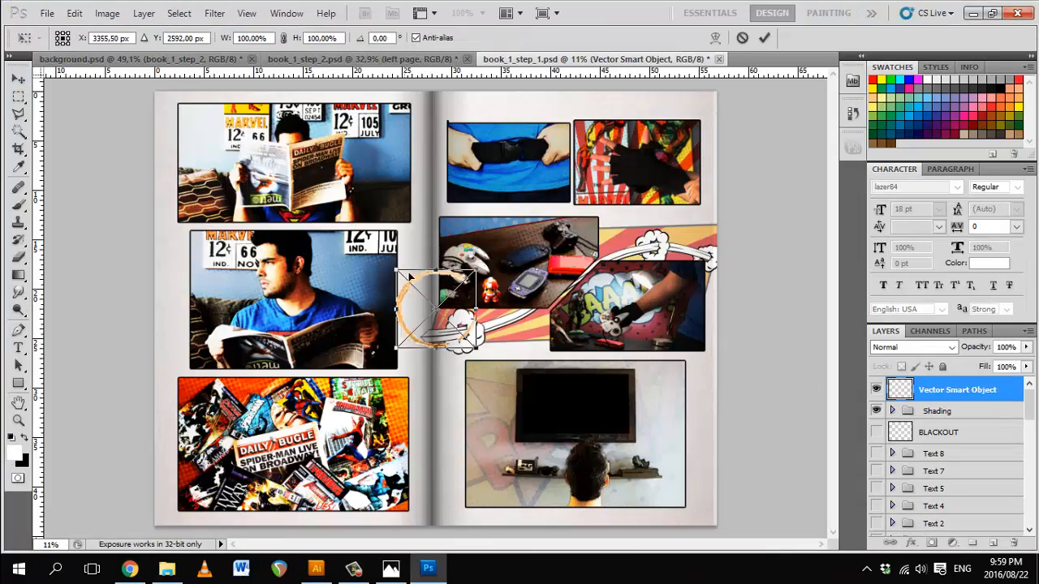
Step: Position the pasted coffee-ring smart object over the lower outer corner of the right page in book_1_step_1.psd and blend it with Multiply
drag(478, 289, 747, 511)
key(Return)
key(z)
click(932, 347)
click(901, 393)
Step: Refine the coffee ring's placement on the right page with Free Transform and lower its opacity to 34%
key(ctrl+t)
drag(688, 496, 696, 512)
key(Return)
key(z)
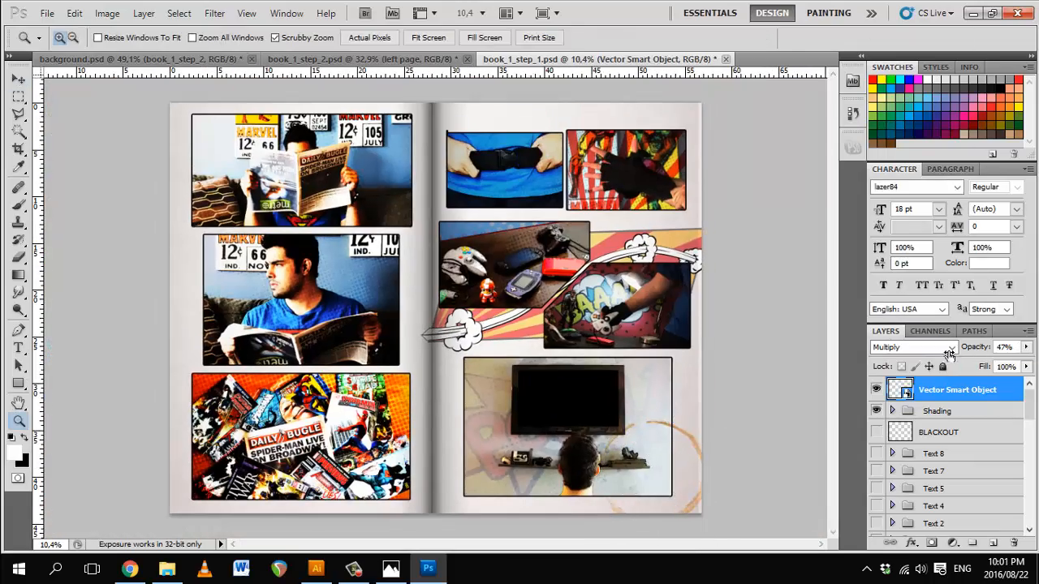
key(ctrl+t)
key(Return)
key(z)
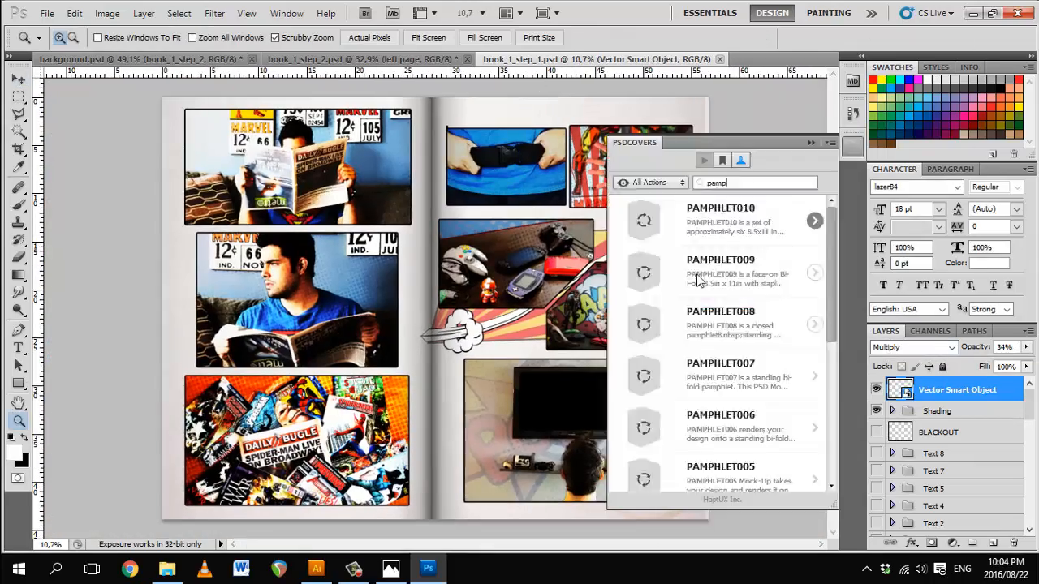
Step: Render the coffee-stained spread as a mock-up with the PAMPHLET009 action
click(696, 280)
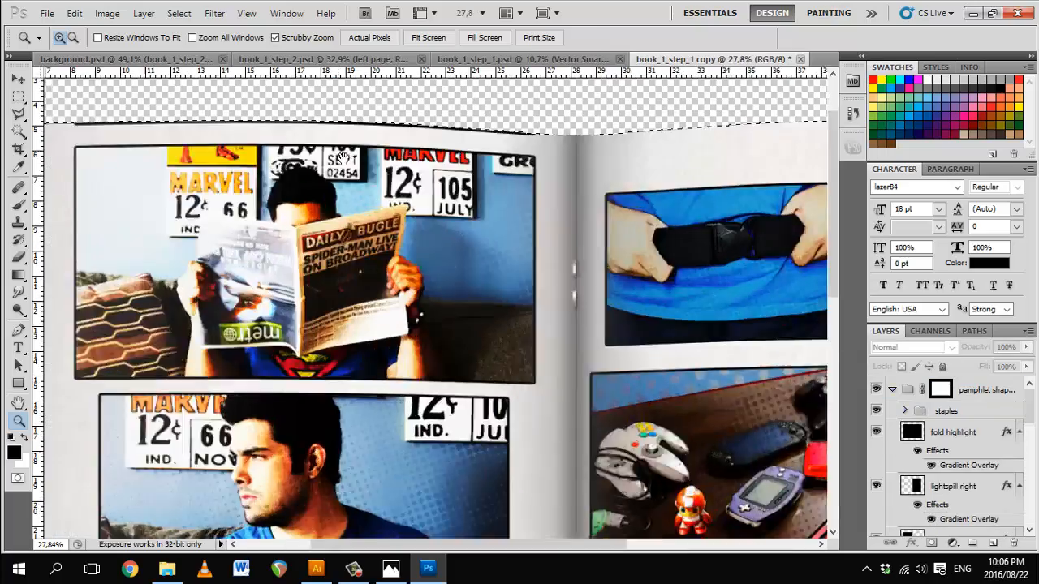
Step: Clone clean paper over the black line along the top edge of the left page layer, and close the superseded mock-up
drag(342, 158, 390, 174)
click(992, 543)
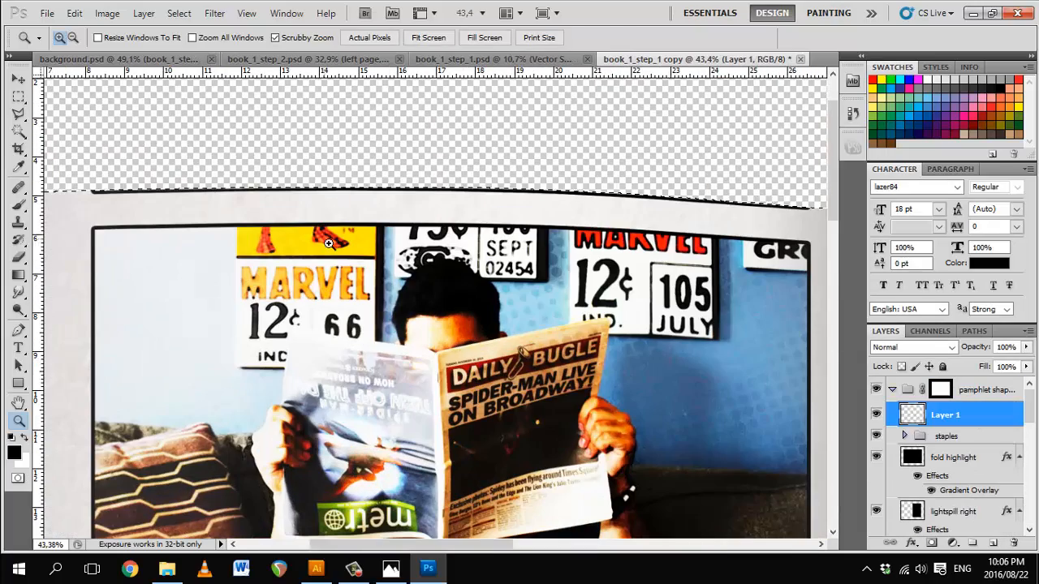
click(18, 222)
click(19, 205)
click(19, 222)
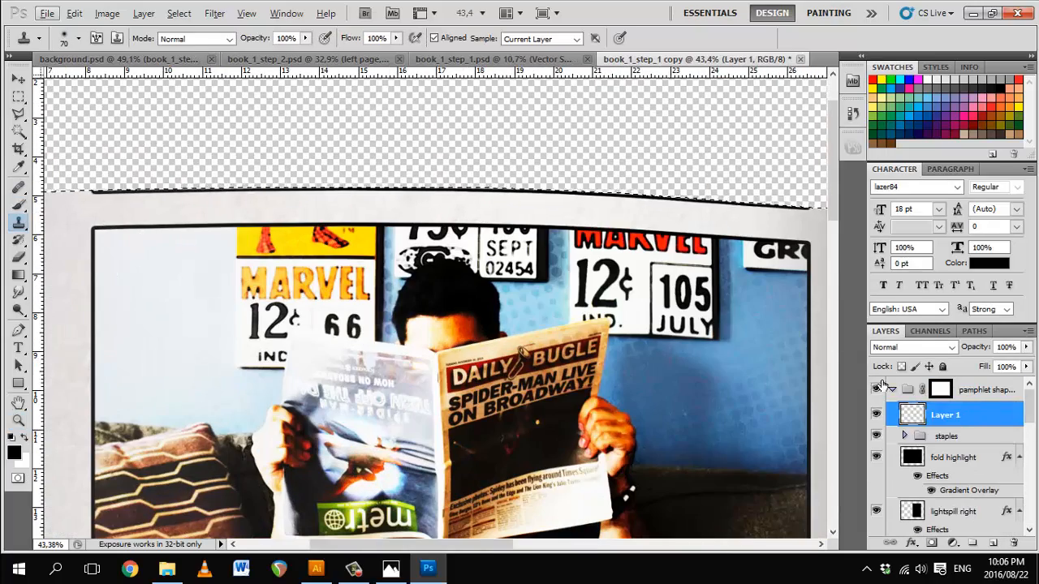
scroll(925, 430, down, 5)
click(911, 439)
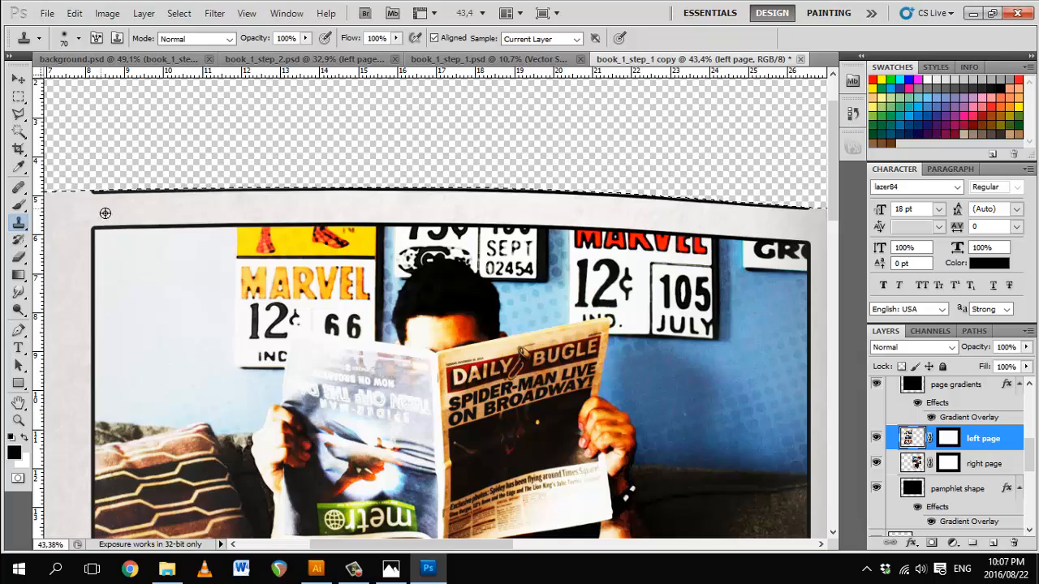
drag(107, 196, 795, 211)
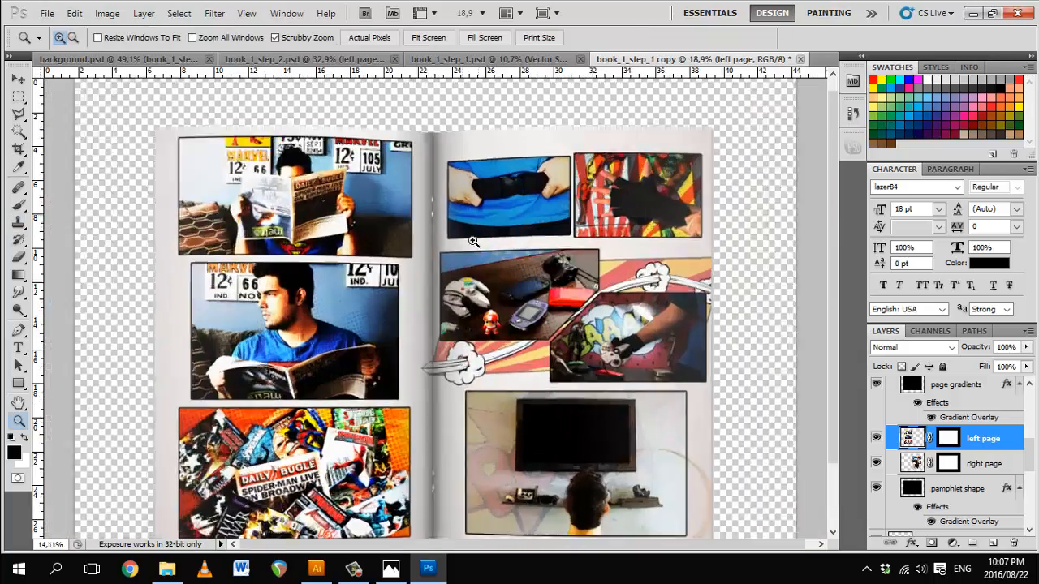
key(ctrl+w)
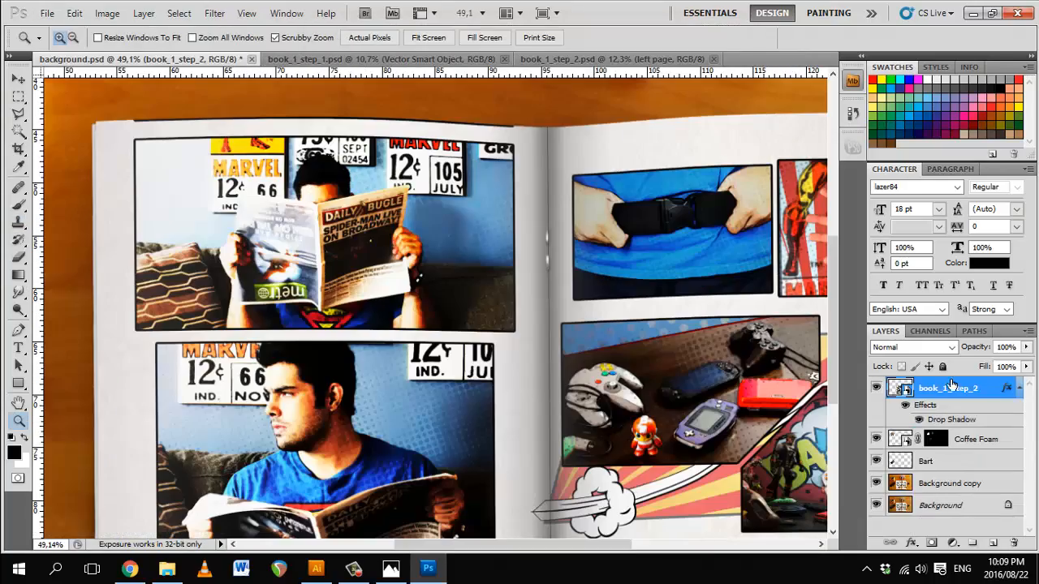
Step: Replace the contents of the book_1_step_2 smart object with the updated book_1_step_2.psd and save the desk scene as a new file
right_click(907, 392)
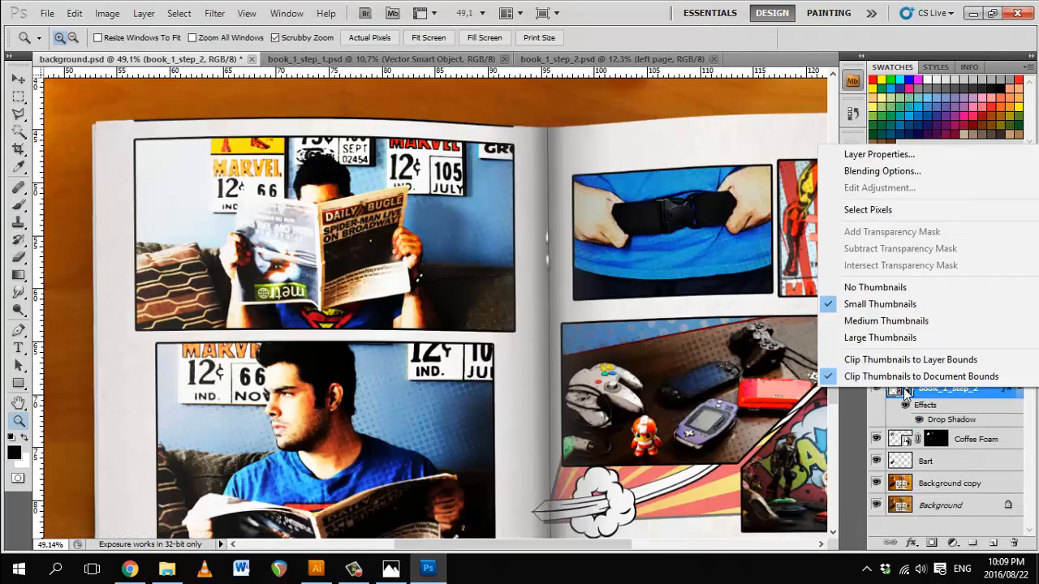
key(Escape)
right_click(951, 392)
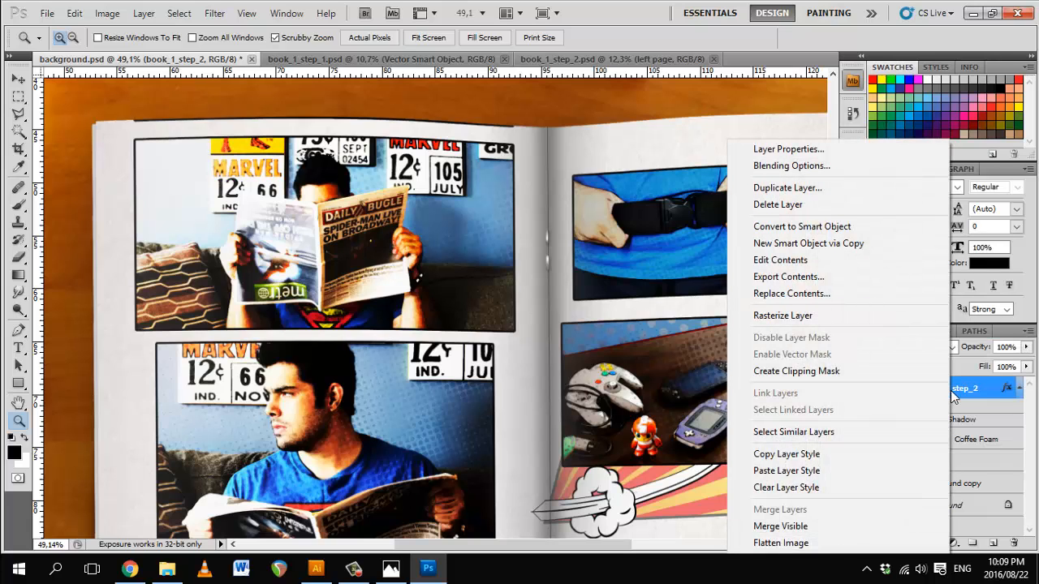
key(Escape)
right_click(952, 394)
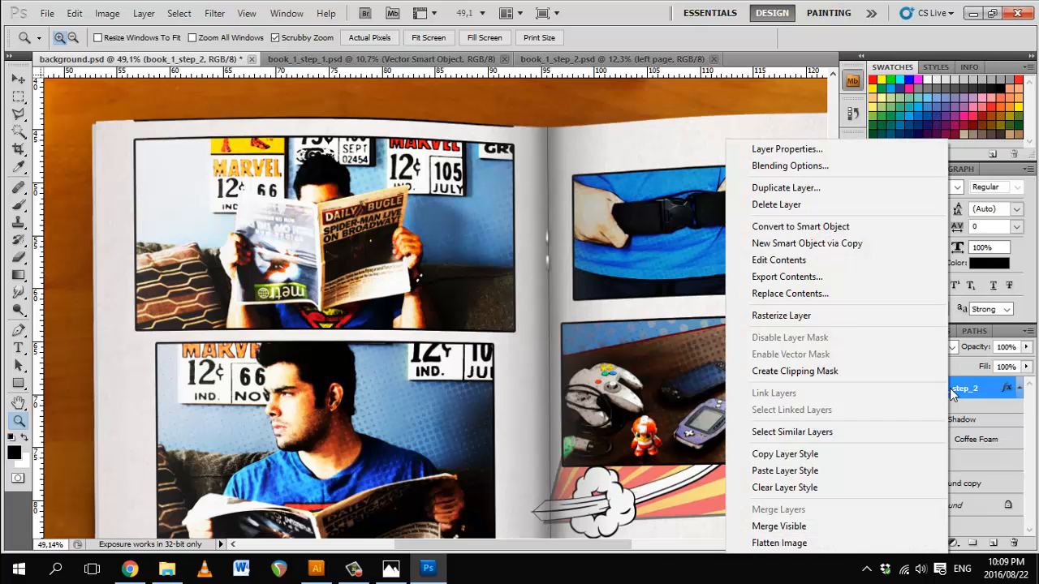
click(823, 294)
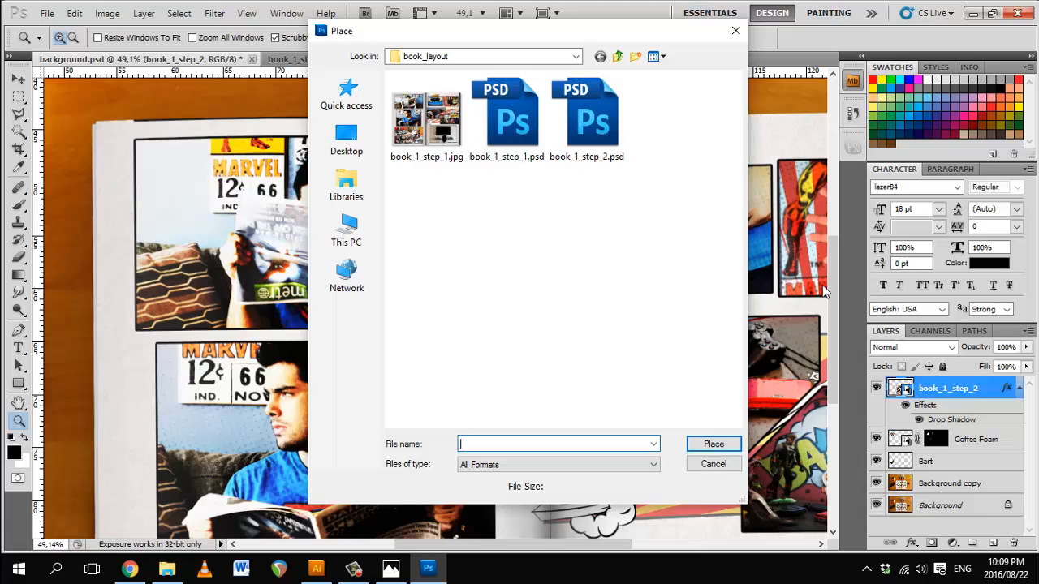
double_click(592, 122)
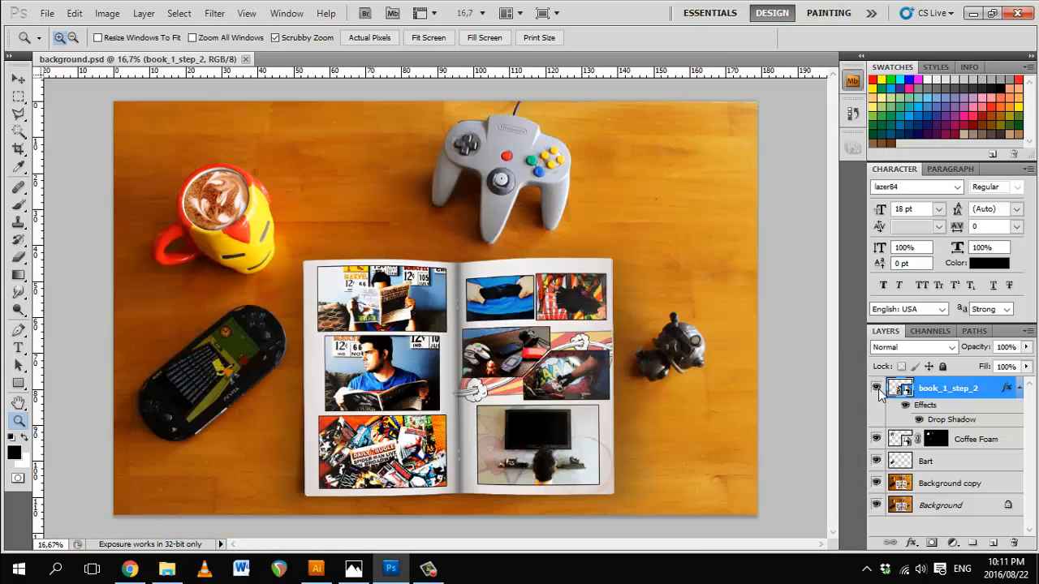
key(ctrl+shift+s)
click(524, 300)
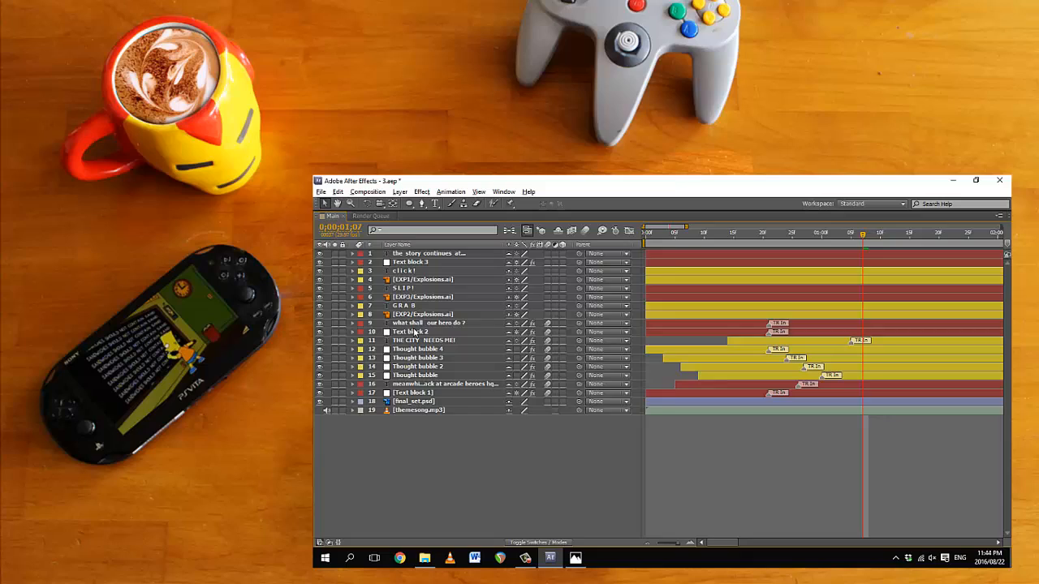
Step: In the After Effects Main composition, make the "what shall our hero do ?" text layer start at 0;00;00;05
click(417, 326)
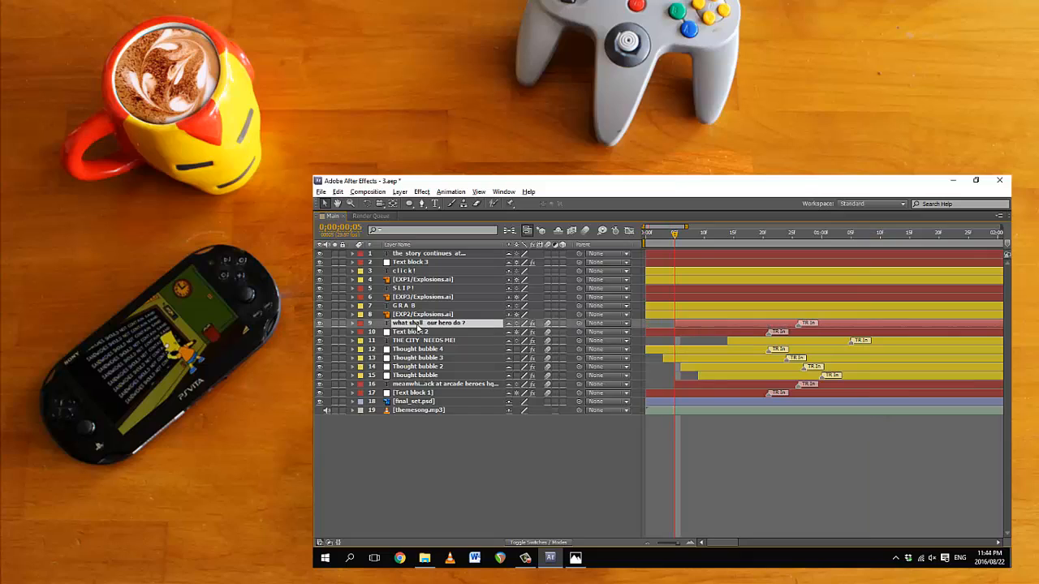
key(grave)
scroll(689, 325, down, 1)
click(428, 500)
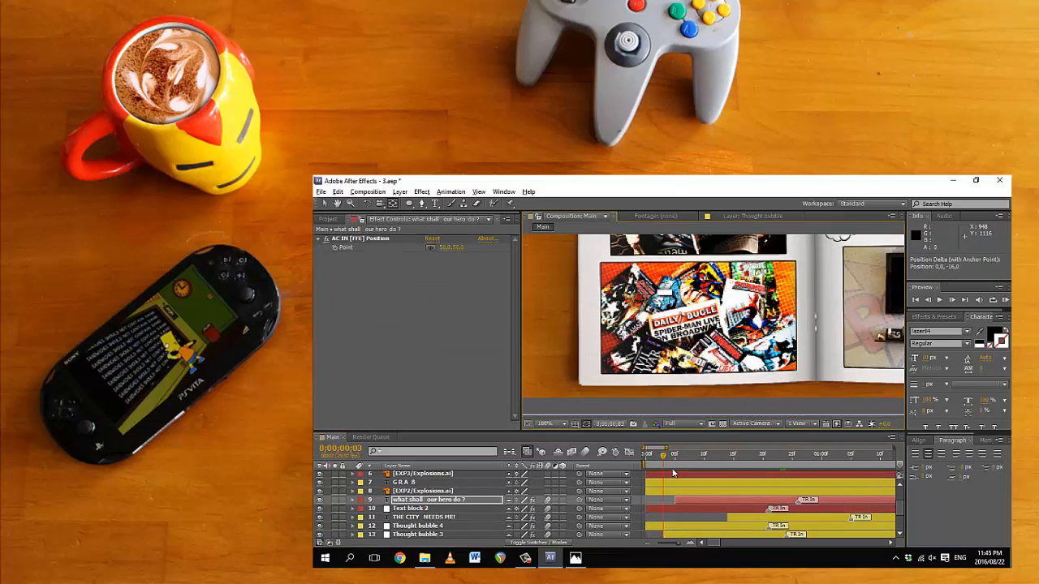
Step: Apply an Animation Composer bouncing scale in-transition to the [EXP2/Explosions.ai] and G R A B layers
click(827, 455)
click(423, 502)
key(ctrl+Up)
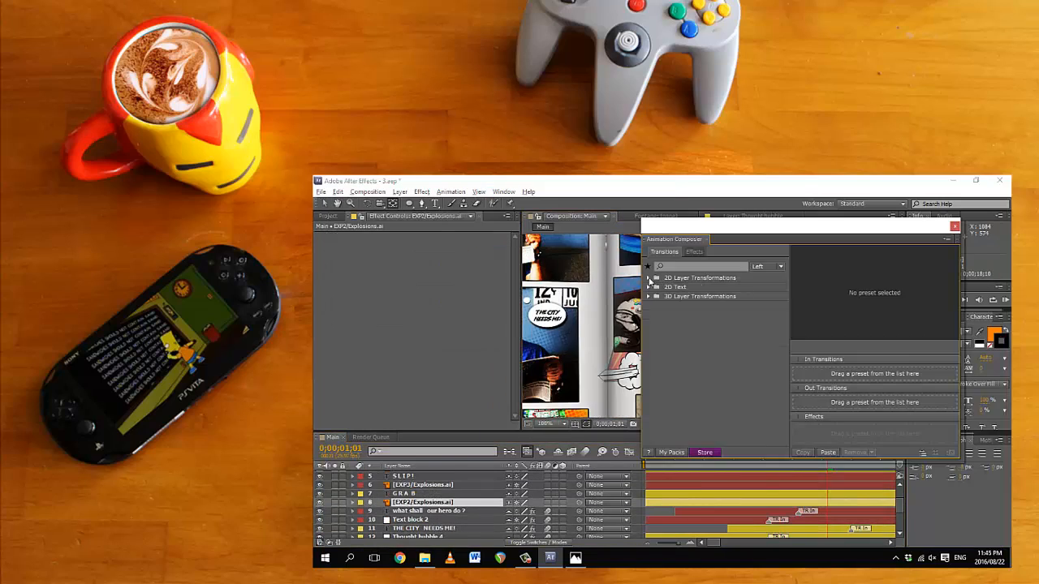
click(829, 453)
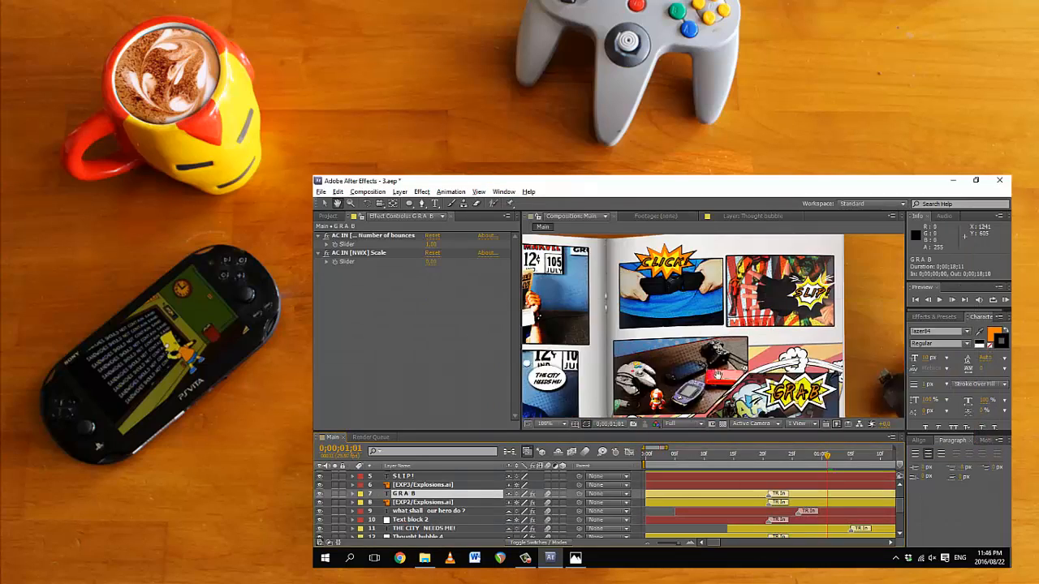
Step: Shift the G R A B text layer a few frames later and scrub through its entrance
drag(755, 357, 713, 294)
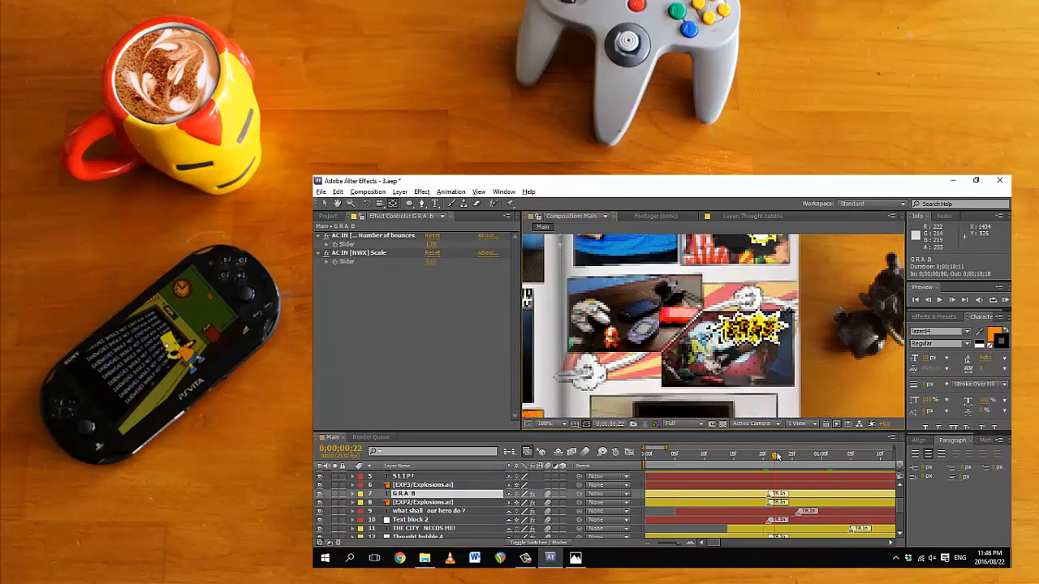
drag(696, 493, 714, 493)
drag(664, 456, 714, 458)
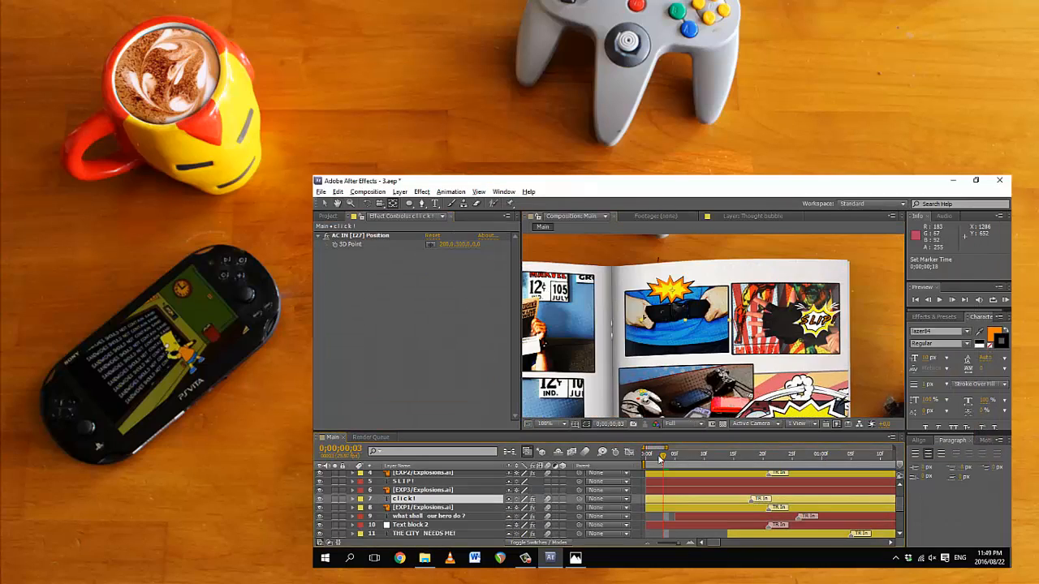
Step: Delay the click! text layer to start about 2 frames in, and adjust the timing of its in-transition marker
drag(660, 454, 673, 457)
drag(706, 499, 675, 499)
drag(680, 456, 732, 456)
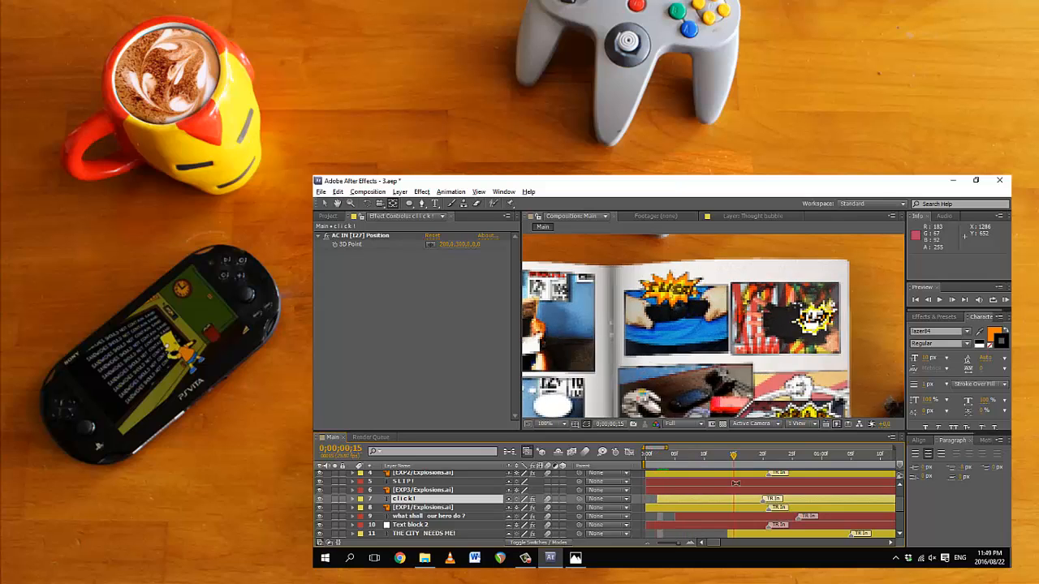
drag(774, 498, 740, 492)
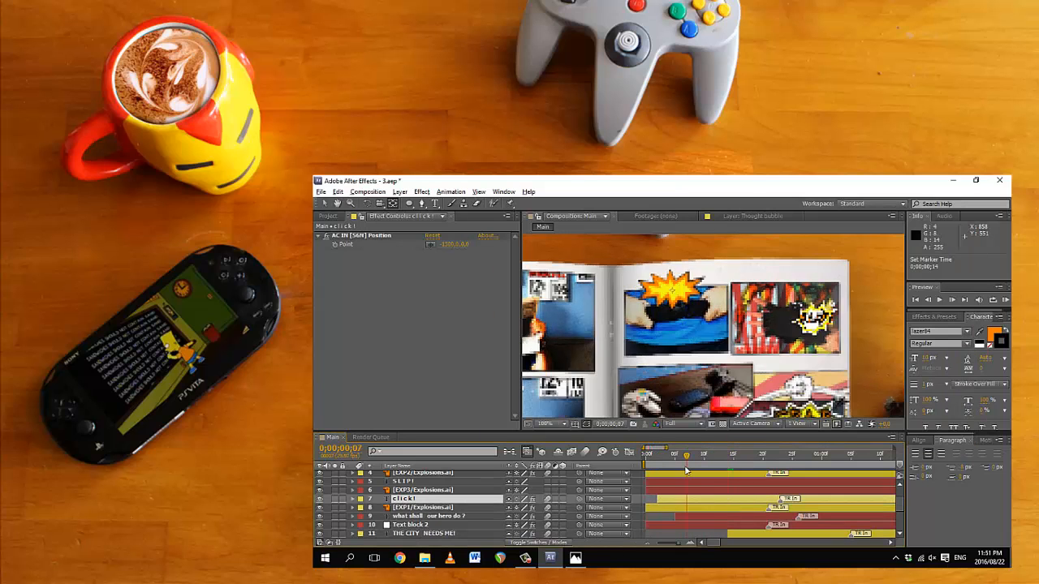
drag(778, 500, 748, 507)
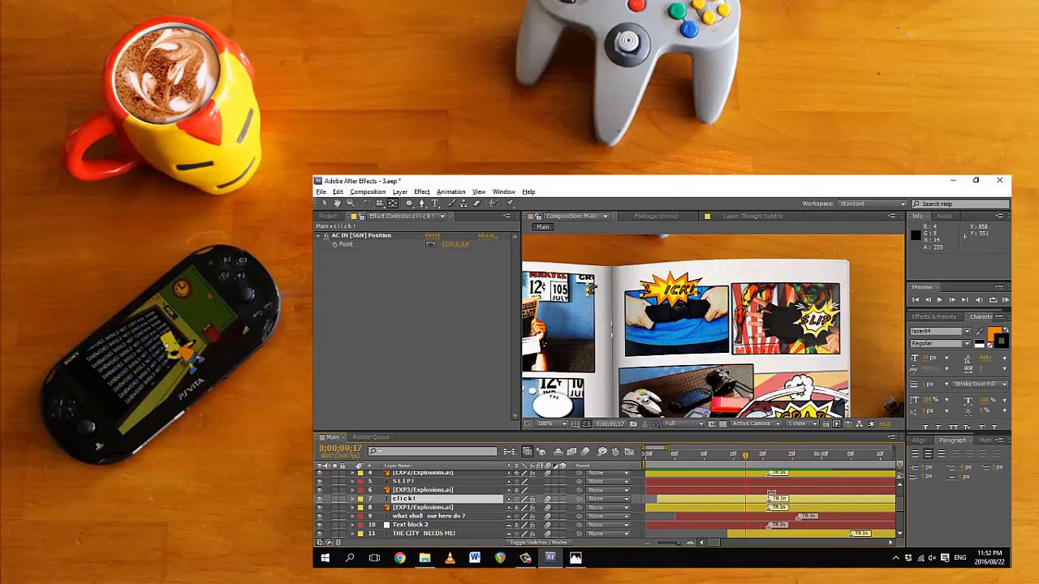
Step: Select the SLIP! text layer and open the Animation Composer transition presets for it
key(z)
click(759, 350)
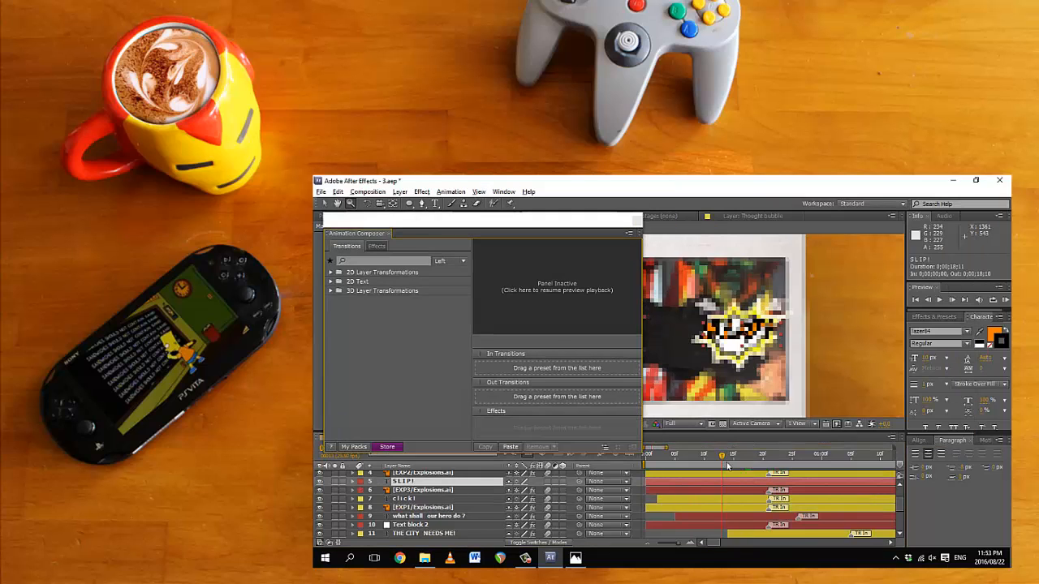